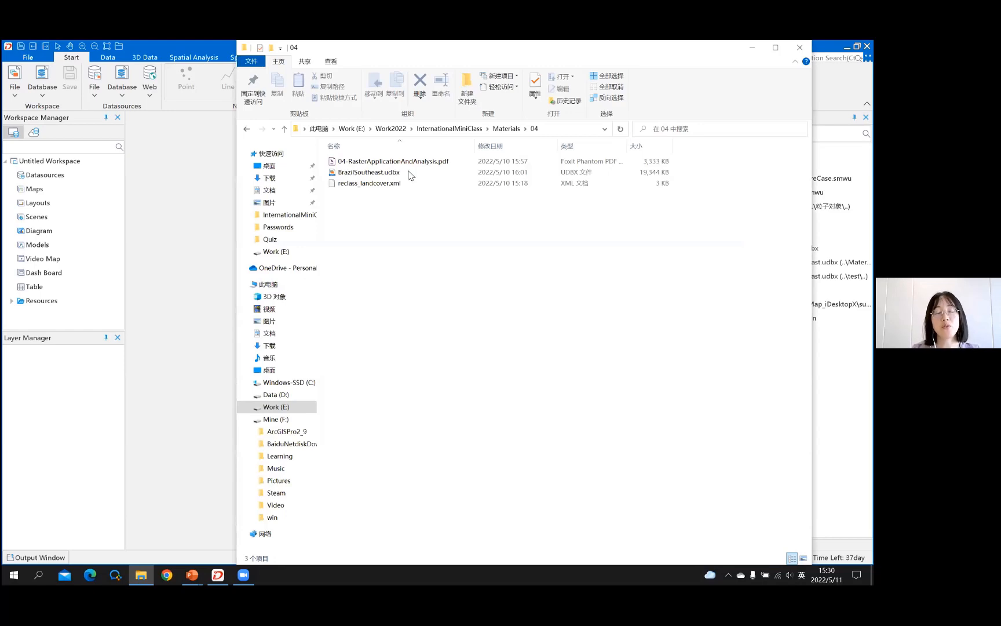
click(408, 174)
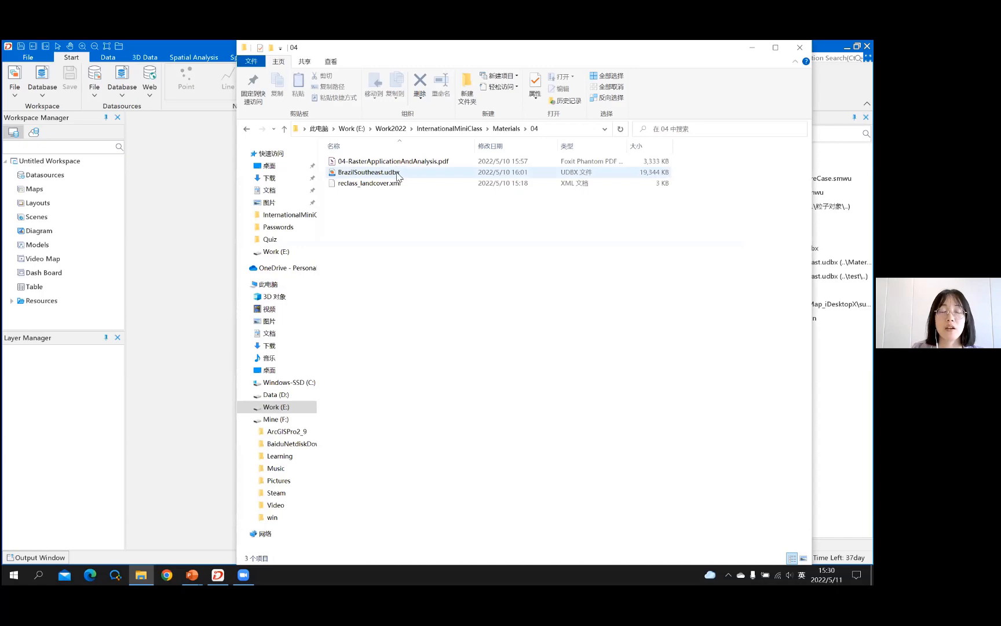
click(375, 217)
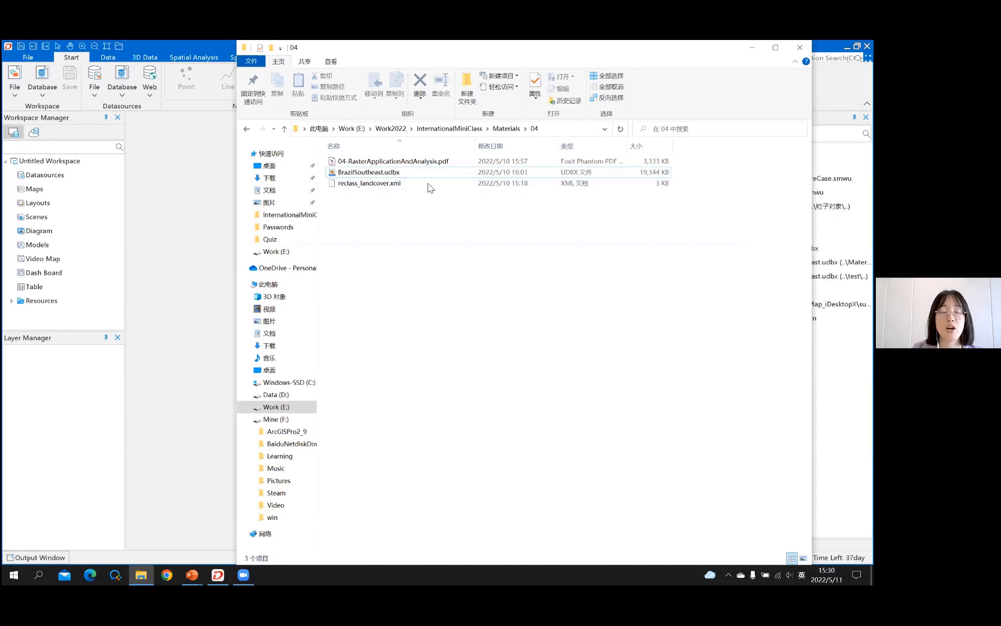
click(363, 162)
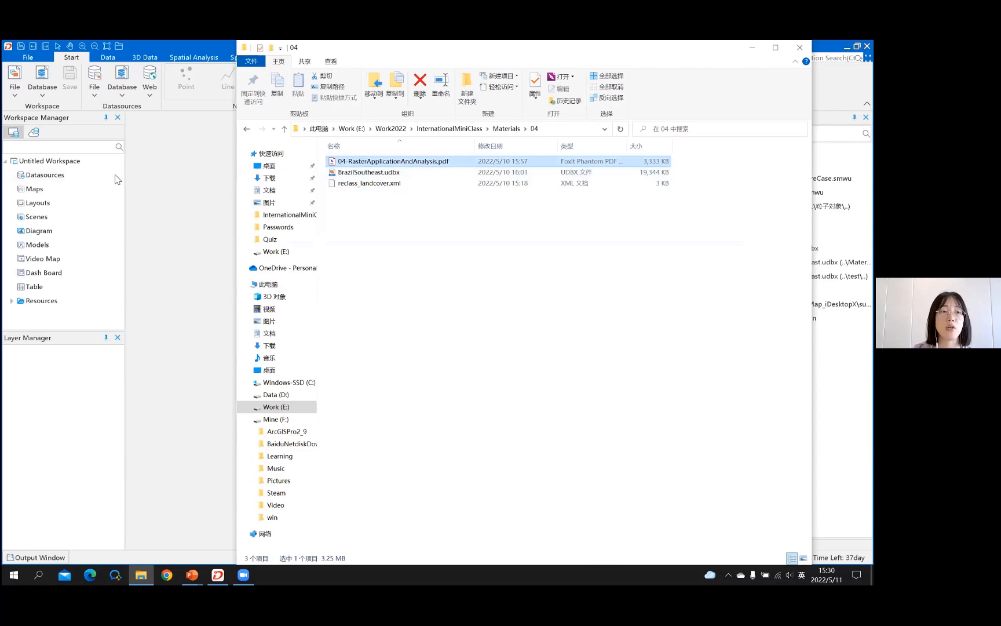
- Switch to SuperMap iDesktopX and open BrazilSoutheast.udbx from the InternationalMiniClass Materials\04 folder as a file datasource
click(80, 178)
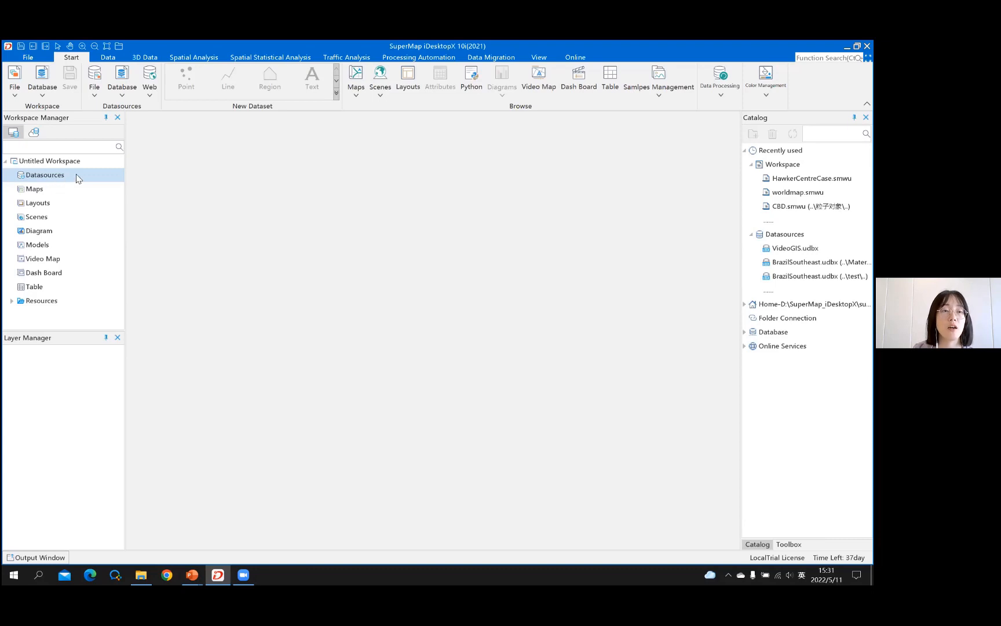
right_click(77, 176)
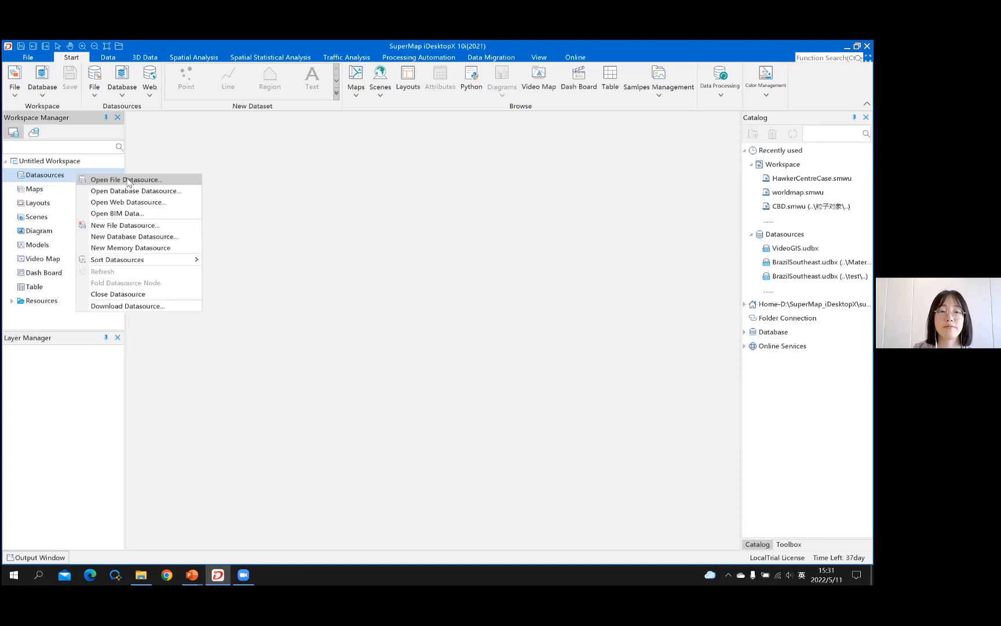
click(139, 167)
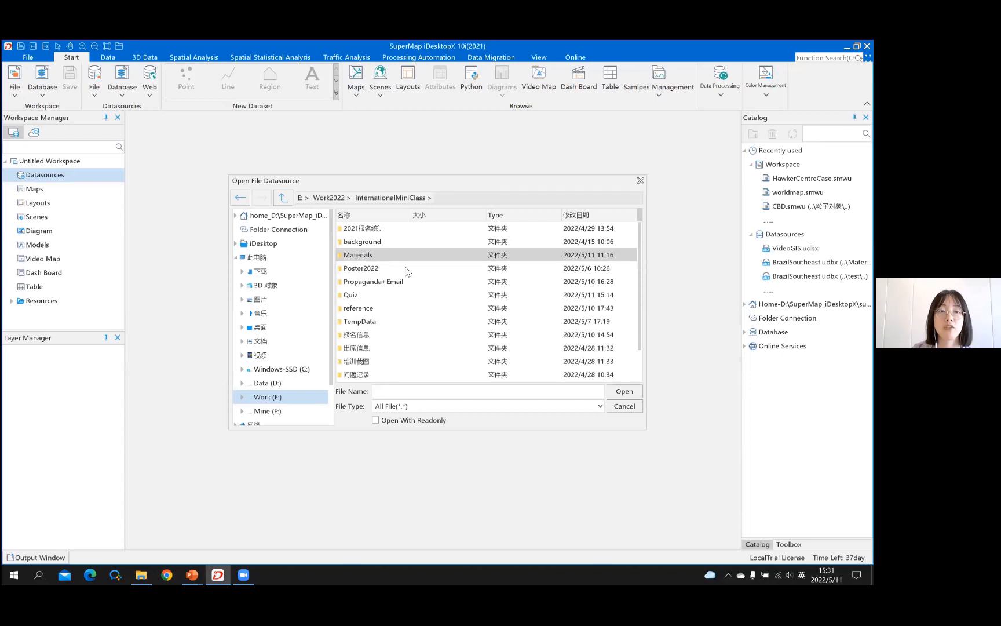
click(348, 270)
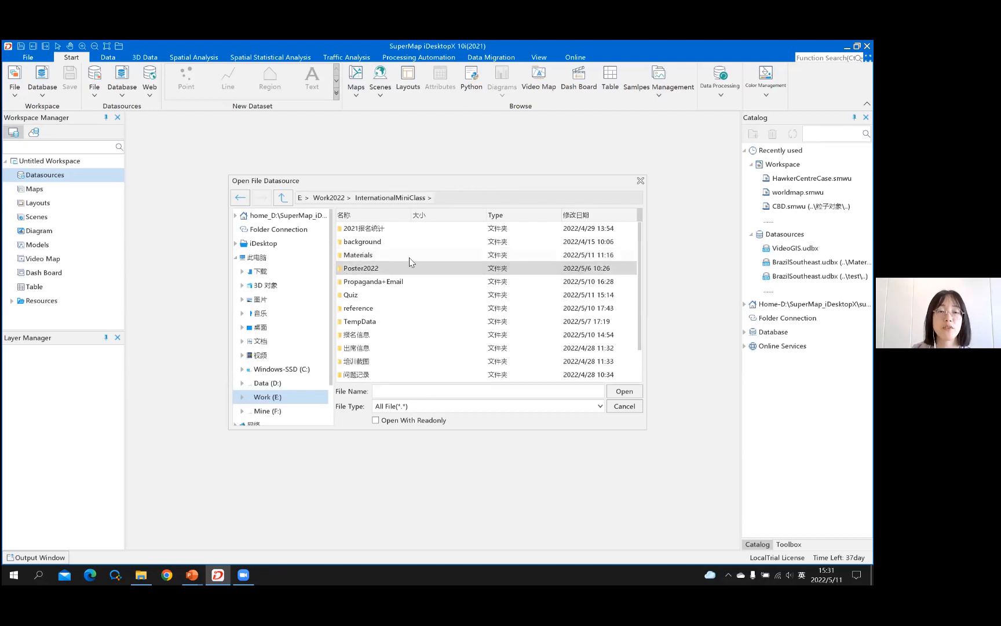
double_click(409, 258)
double_click(394, 268)
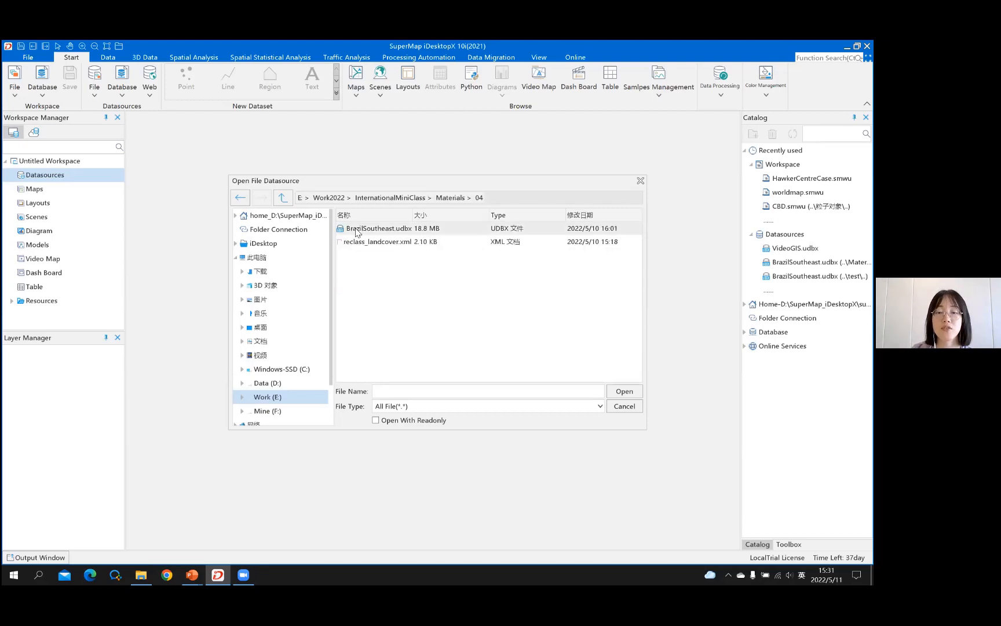
click(356, 232)
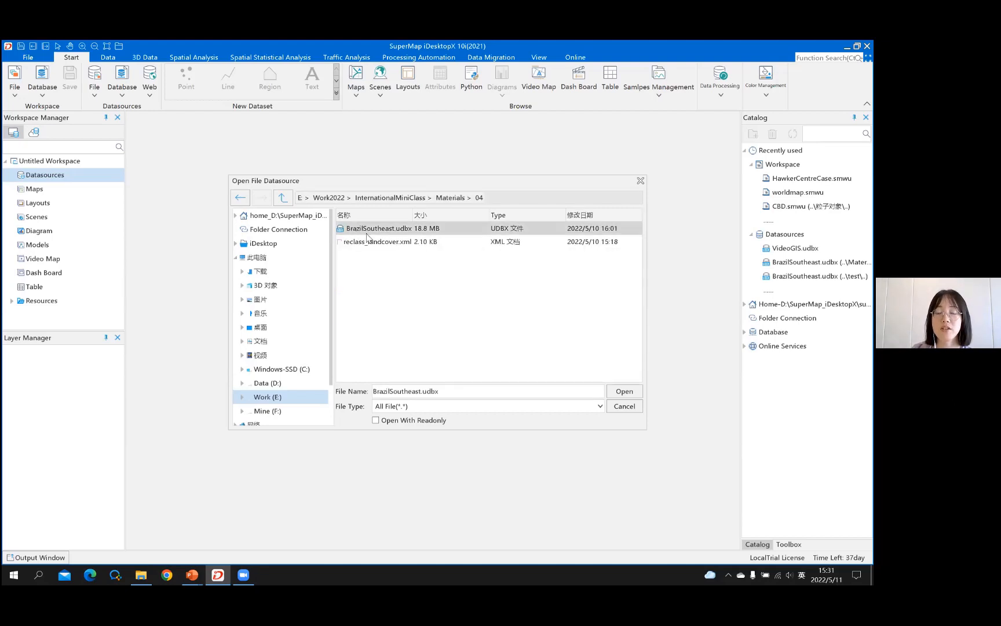
click(624, 392)
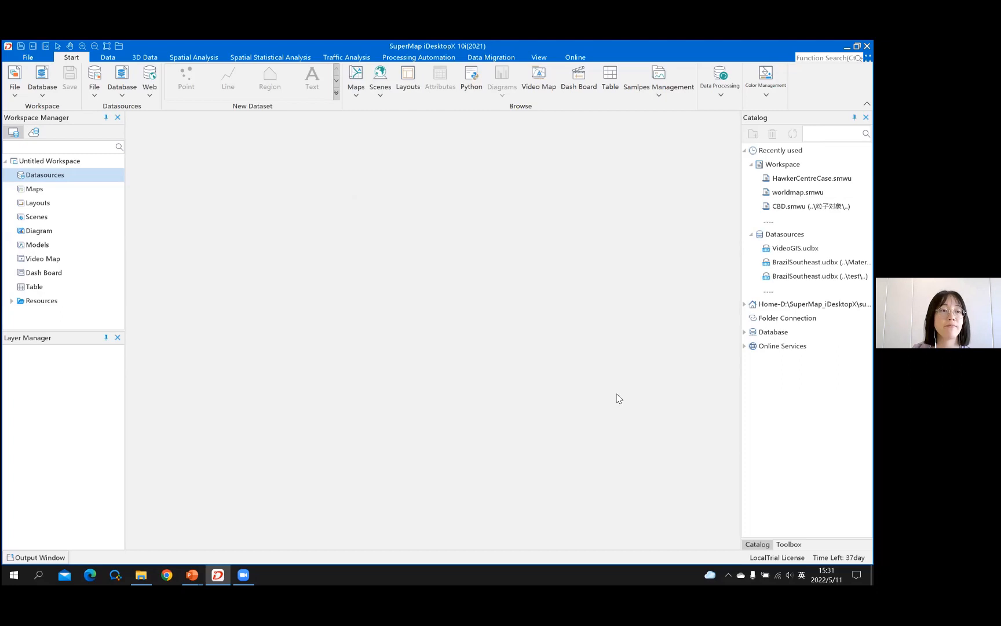
- Open the DEM_Southeast raster from the BrazilSoutheast datasource in a map window
click(21, 188)
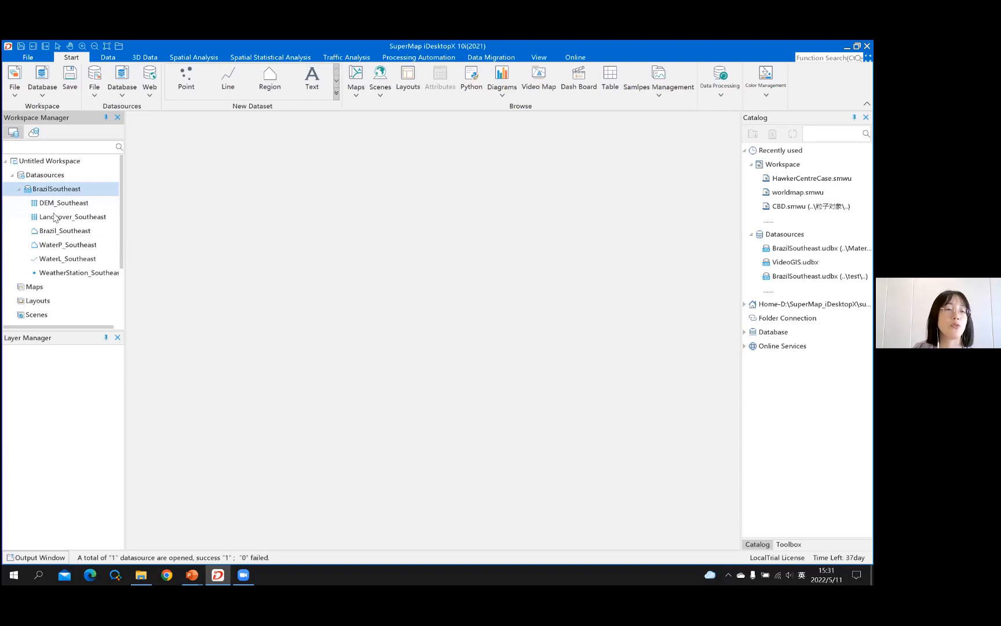
click(82, 204)
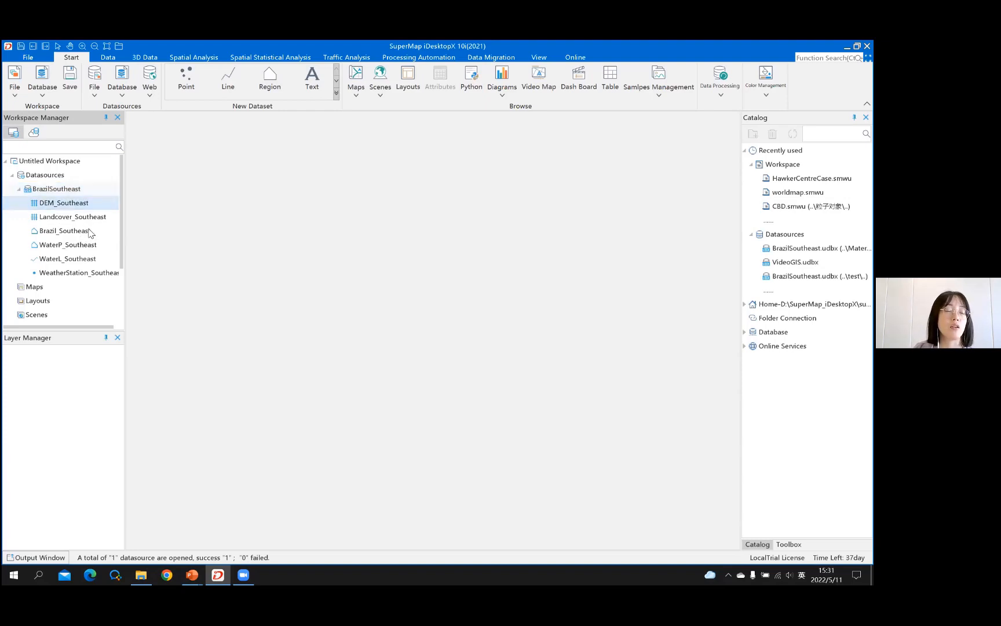
double_click(63, 202)
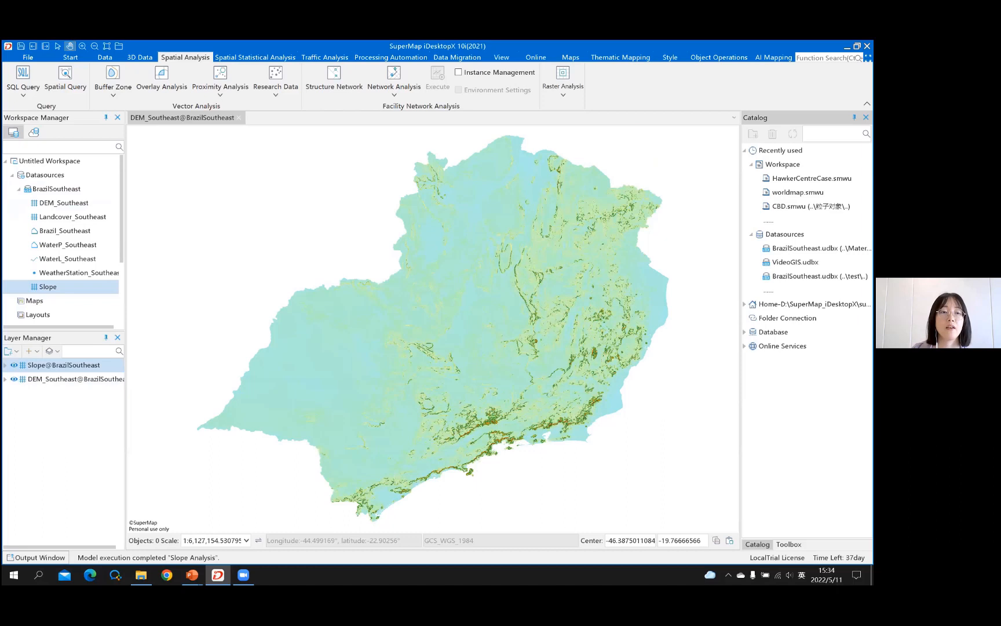
- Examine the slope raster in detail, and switch to the presentation to view the slide comparing the DEM with the slope
scroll(593, 355, up, 9)
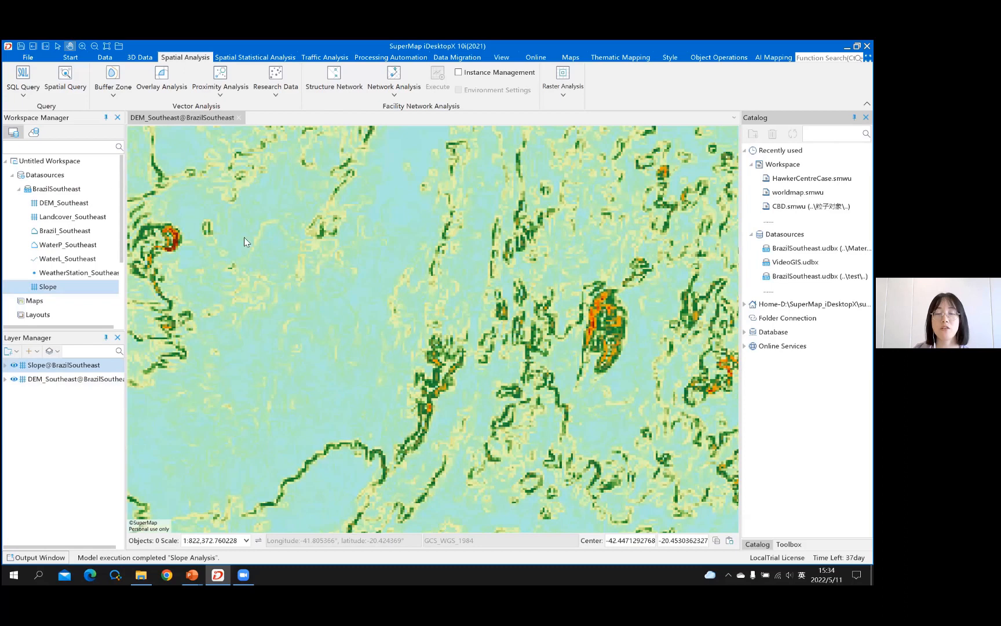
key(alt+Tab)
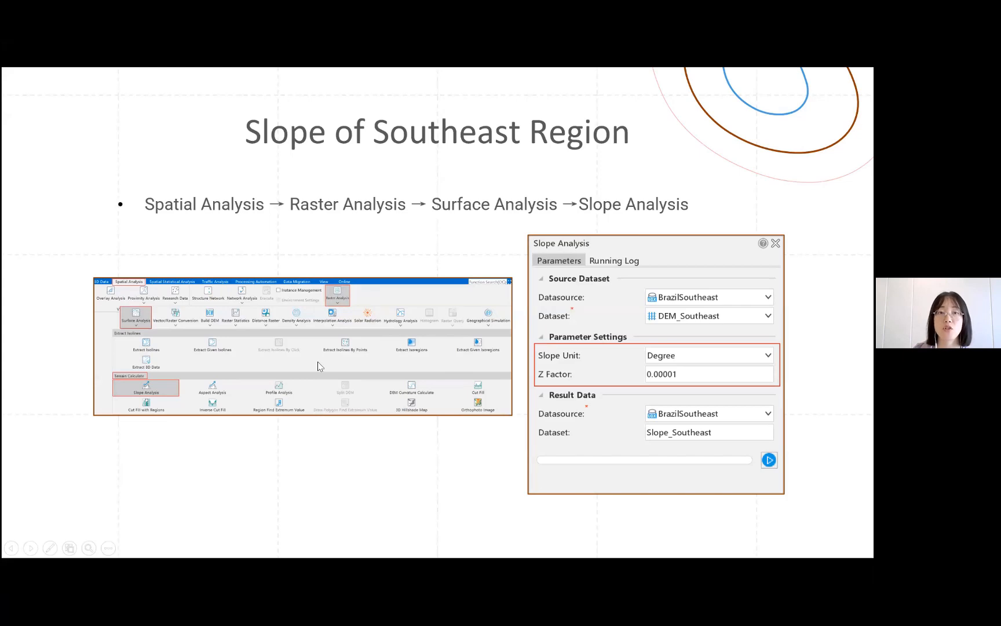
click(662, 331)
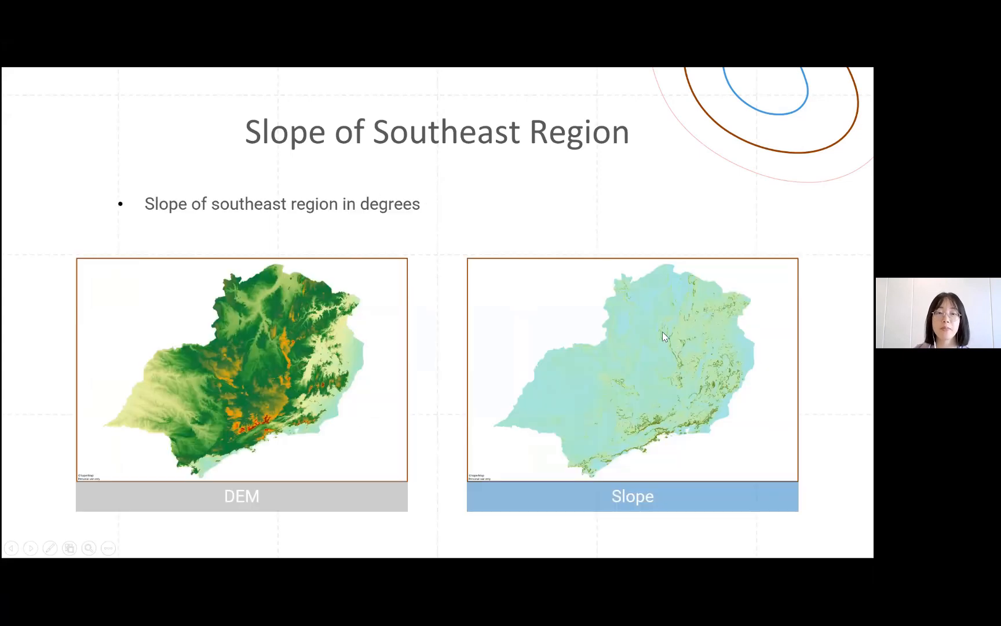
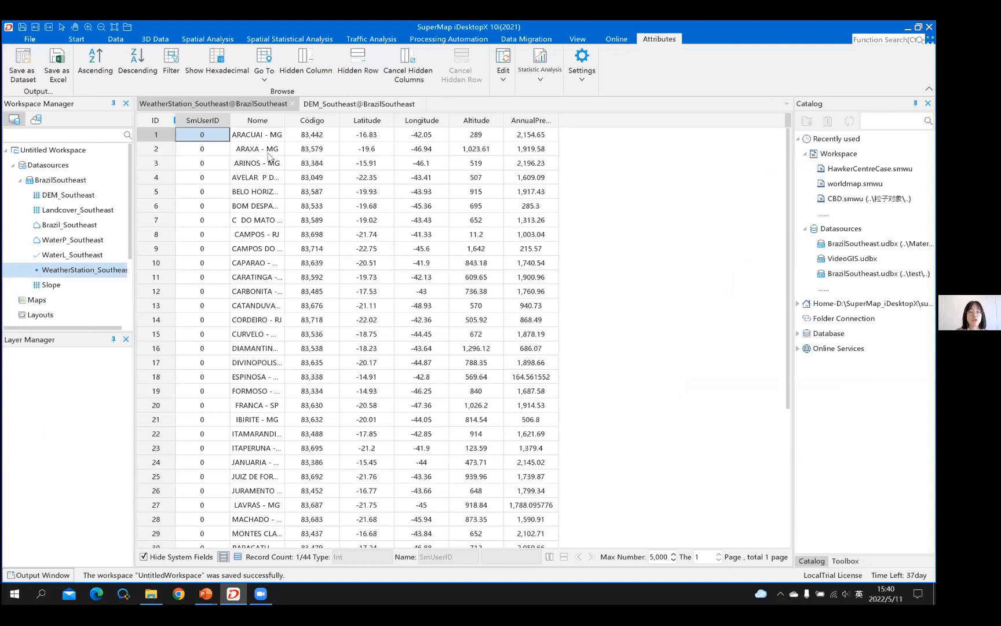
- Review the Nome and AnnualPrecipitation columns in the WeatherStation_Southeast attribute table
click(257, 121)
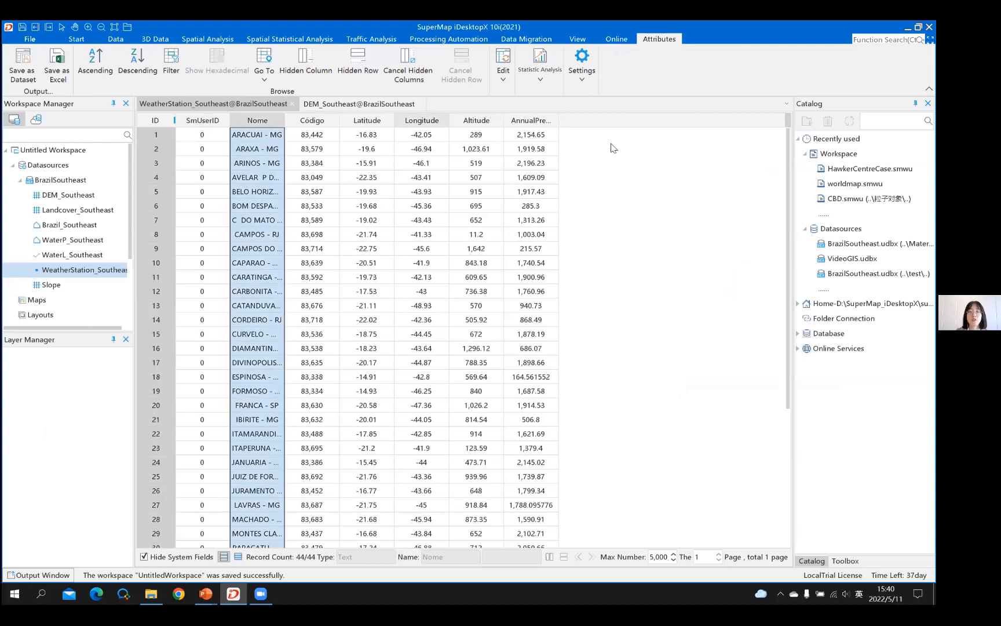
click(533, 181)
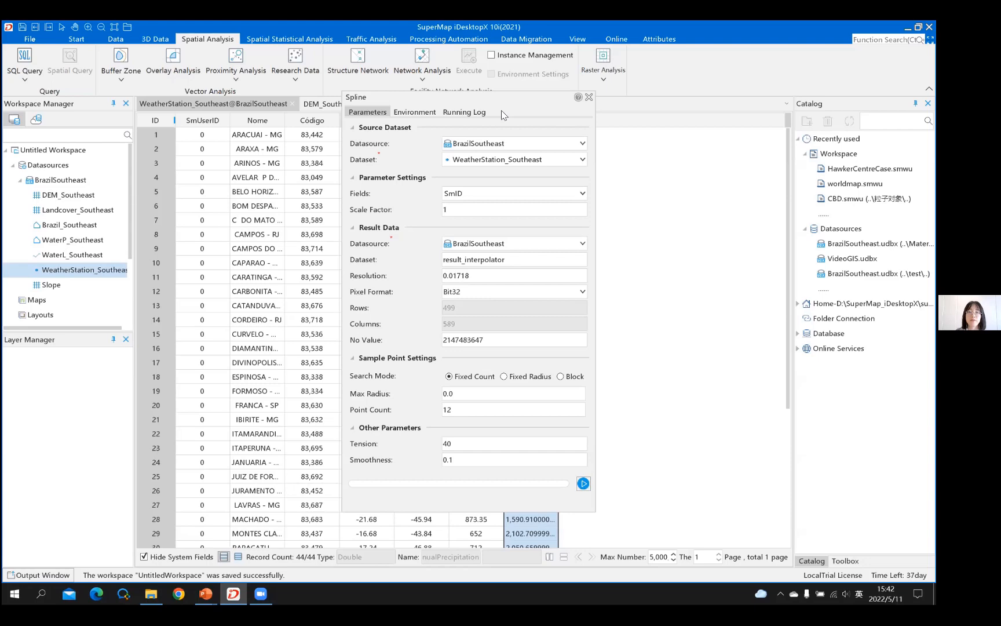
- Choose AnnualPrecipitation as the field for the Spline interpolation of WeatherStation_Southeast
click(539, 193)
click(522, 288)
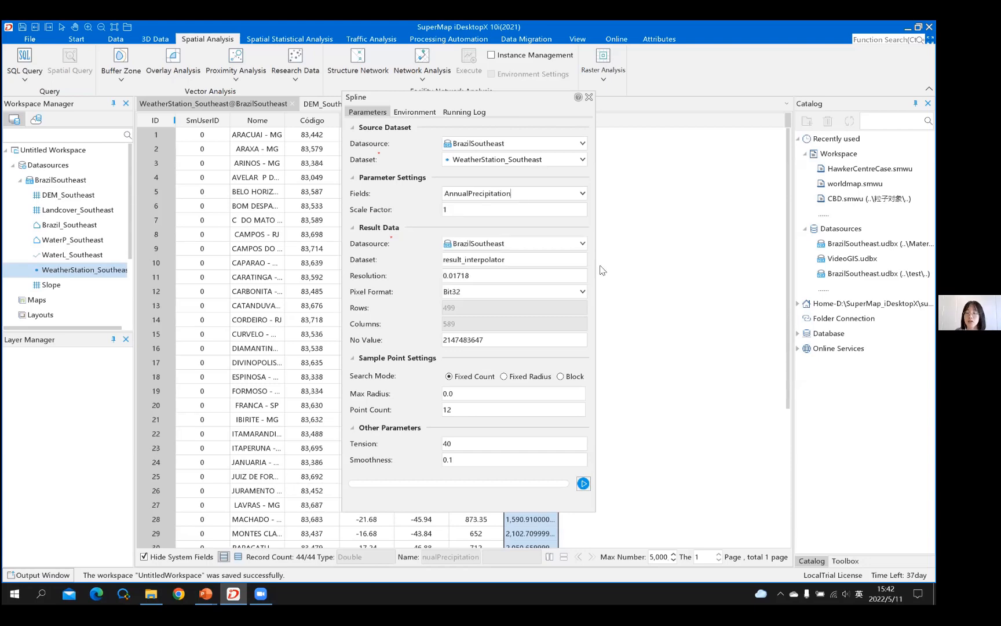
drag(454, 97, 595, 103)
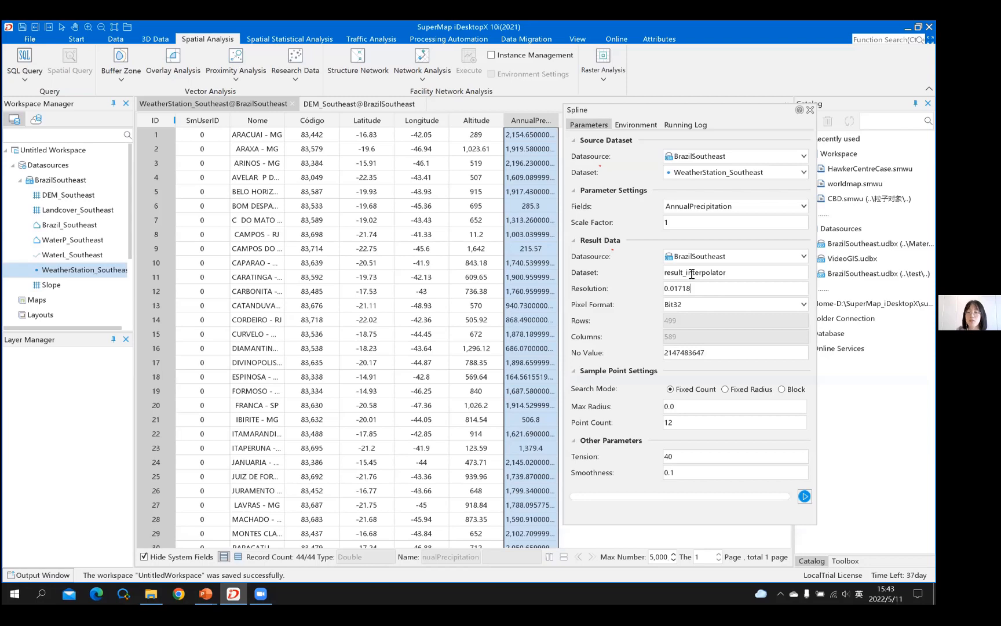
- Set the Spline result's resolution to 0.00833 and its no-data value to -9999
key(ctrl+a)
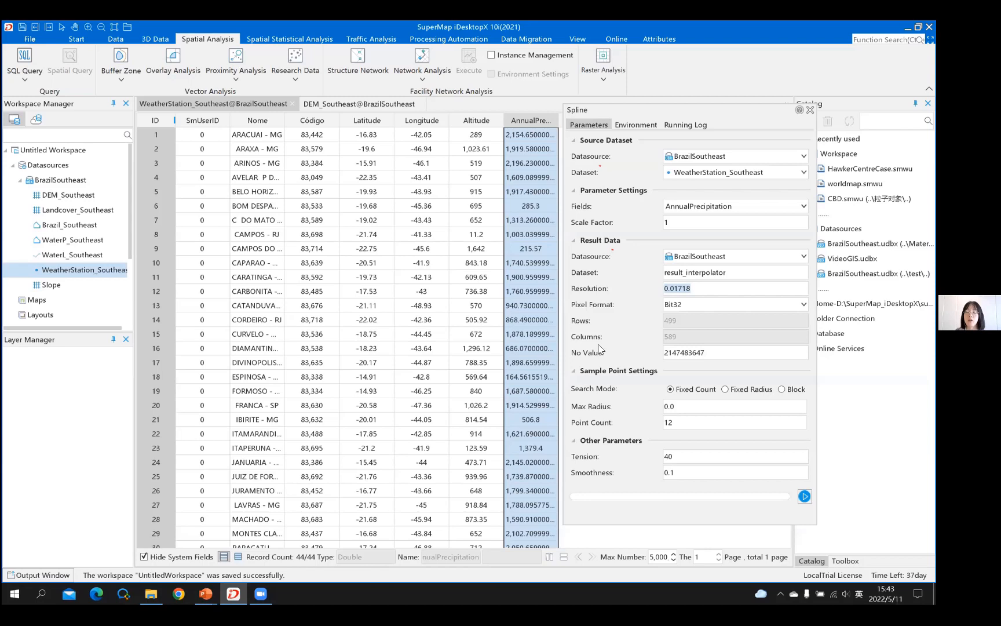
key(BackSpace)
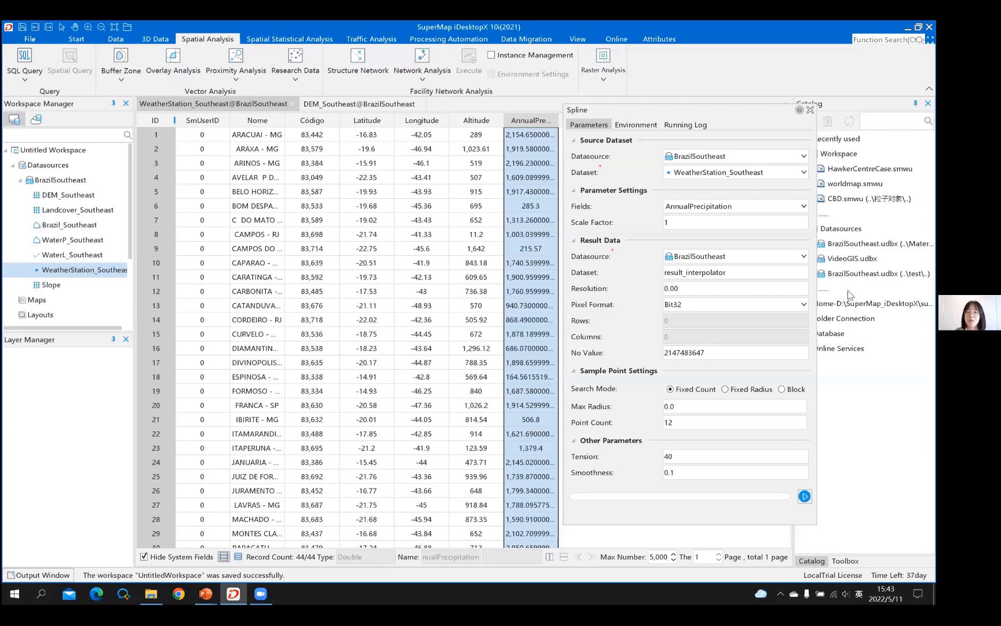
text(833)
text(-)
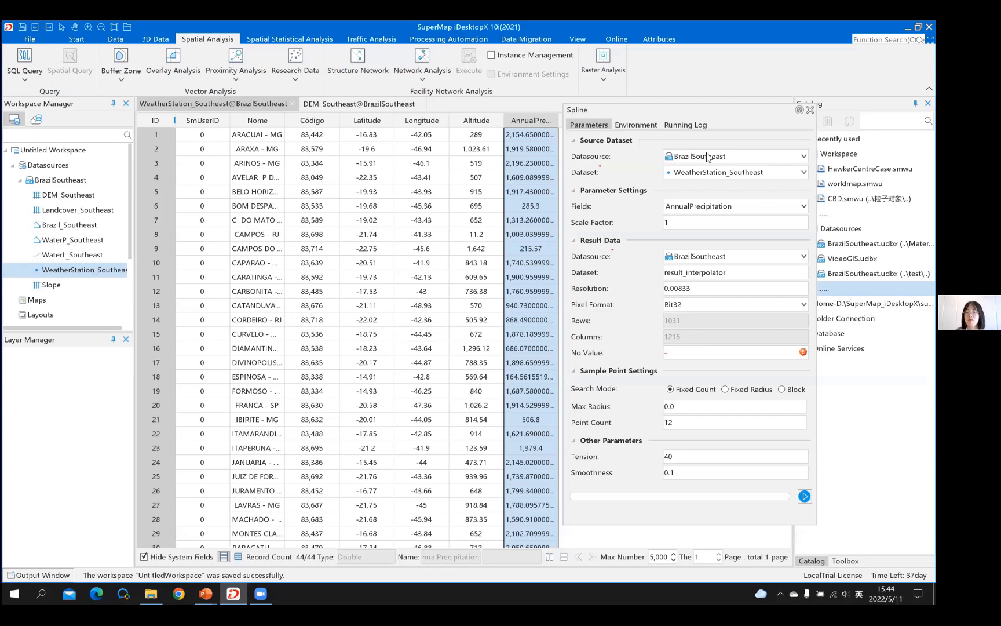
- Set the Spline result bounds to use the specified dataset bounds of Brazil_Southeast
click(636, 124)
click(748, 156)
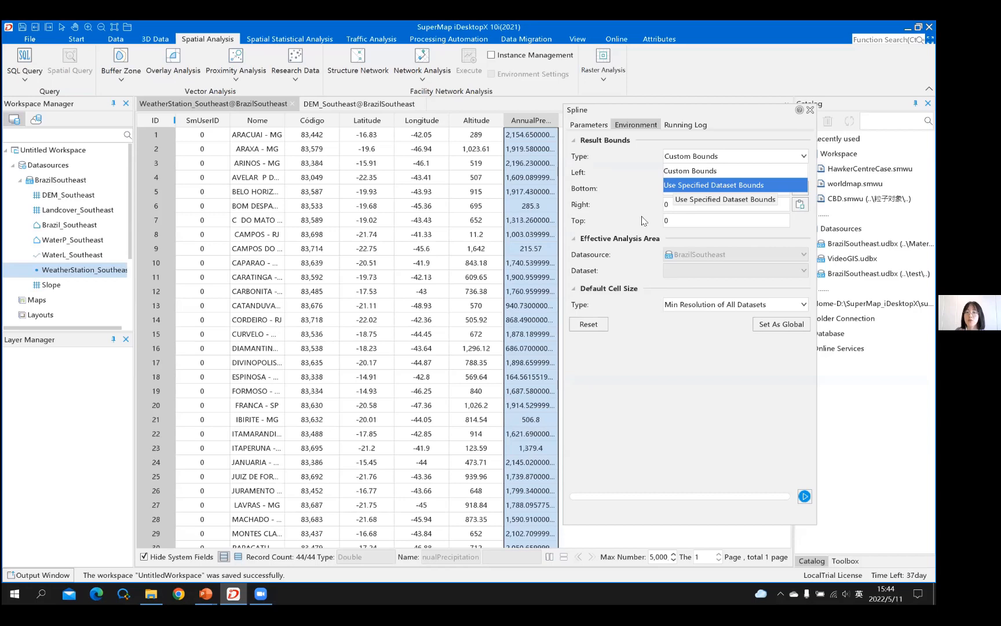
click(712, 184)
click(735, 188)
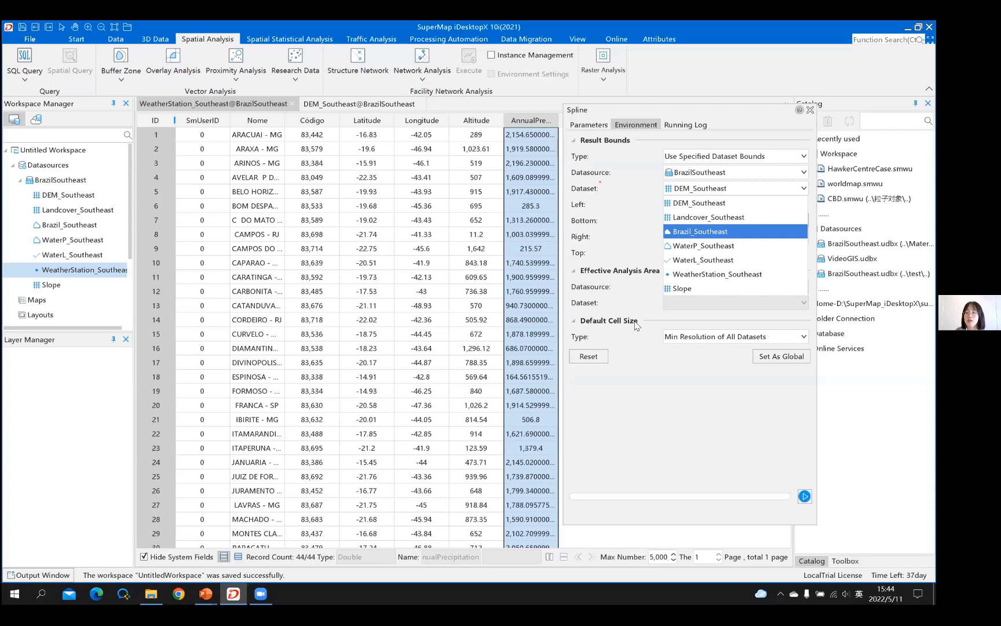
click(699, 231)
- Set the default cell size to the resolution of the DEM_Southeast dataset and run the Spline interpolation
click(734, 336)
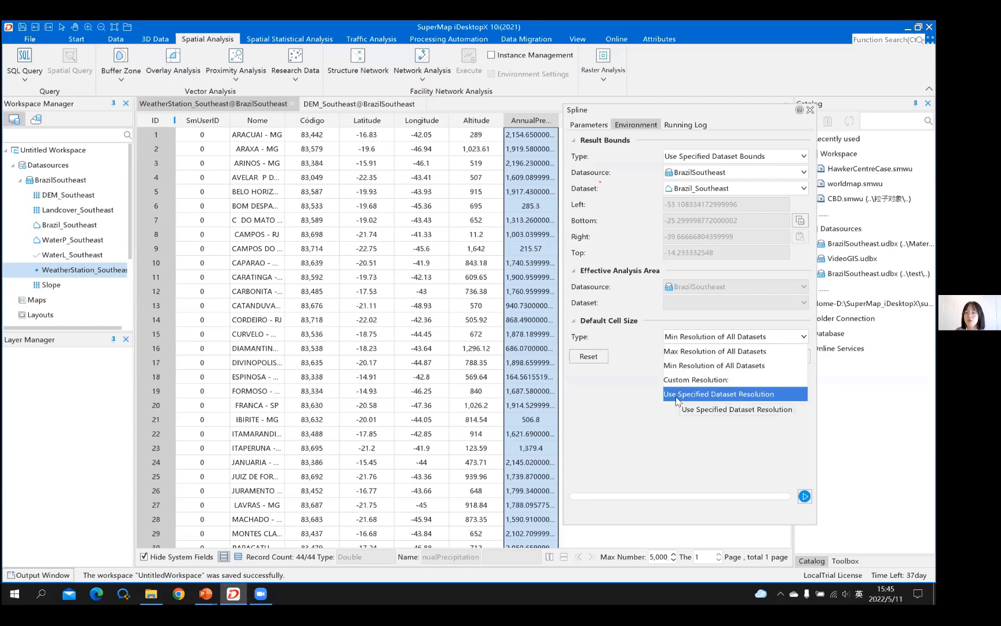
click(677, 396)
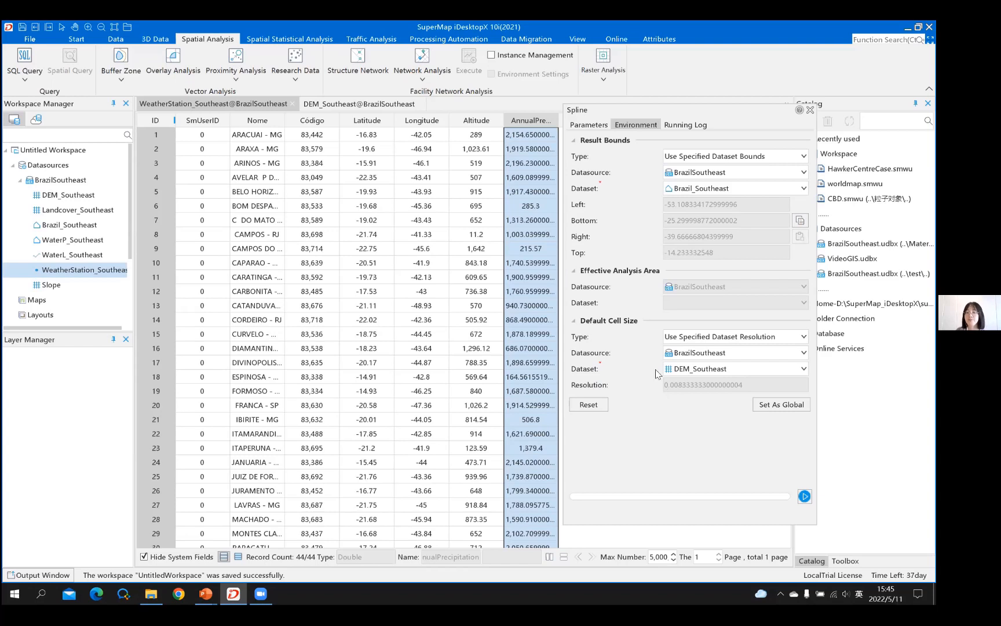
click(806, 499)
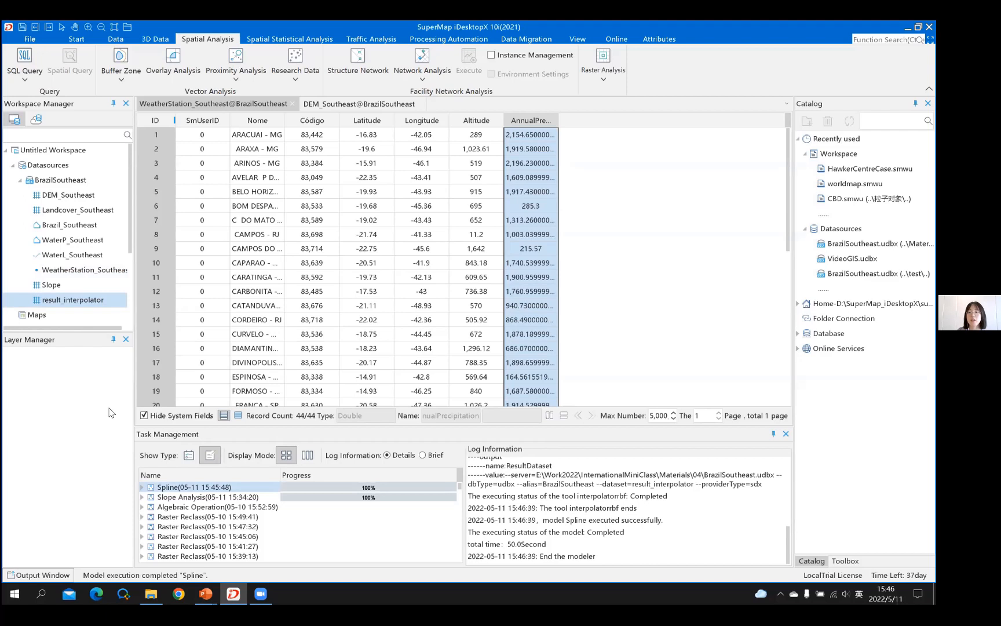
- Compare the raster properties of DEM_Southeast with those of the result_interpolator dataset
right_click(87, 195)
click(110, 408)
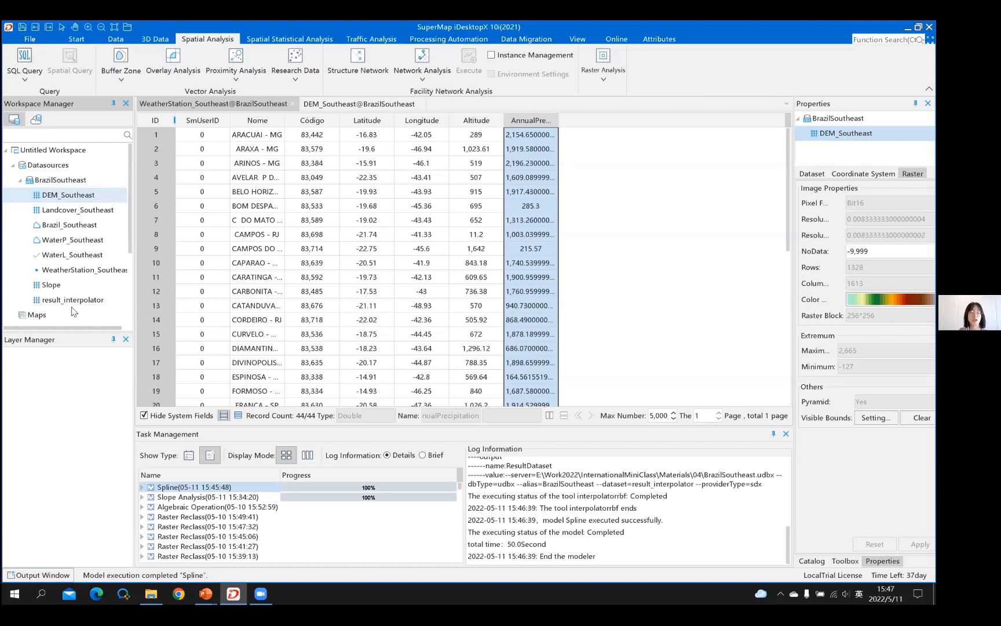
click(104, 299)
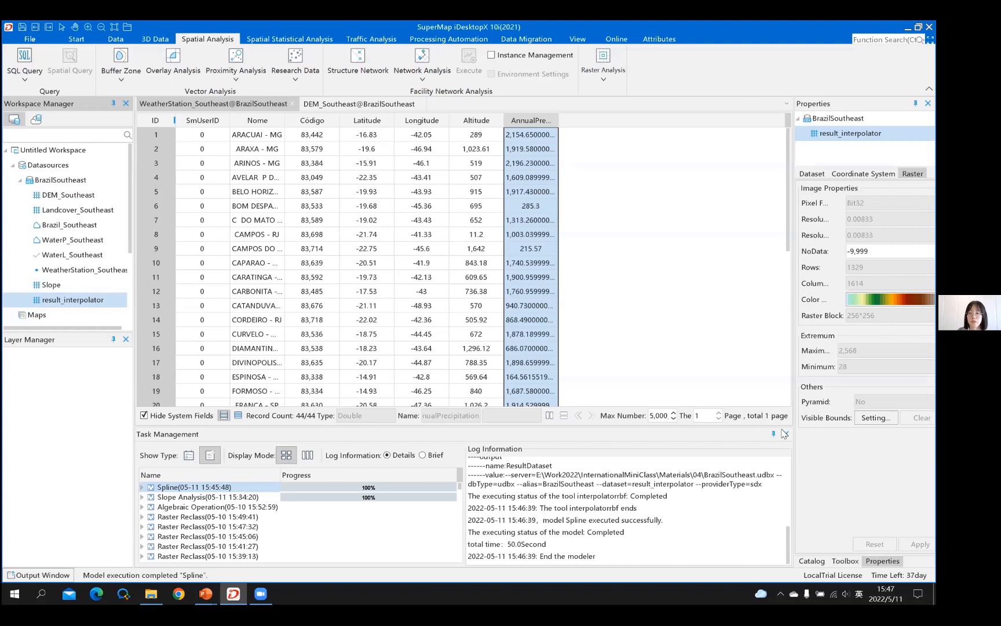
- Display the whole result_interpolator raster on the DEM_Southeast map and select the Brazil_Southeast dataset
key(shift+Up)
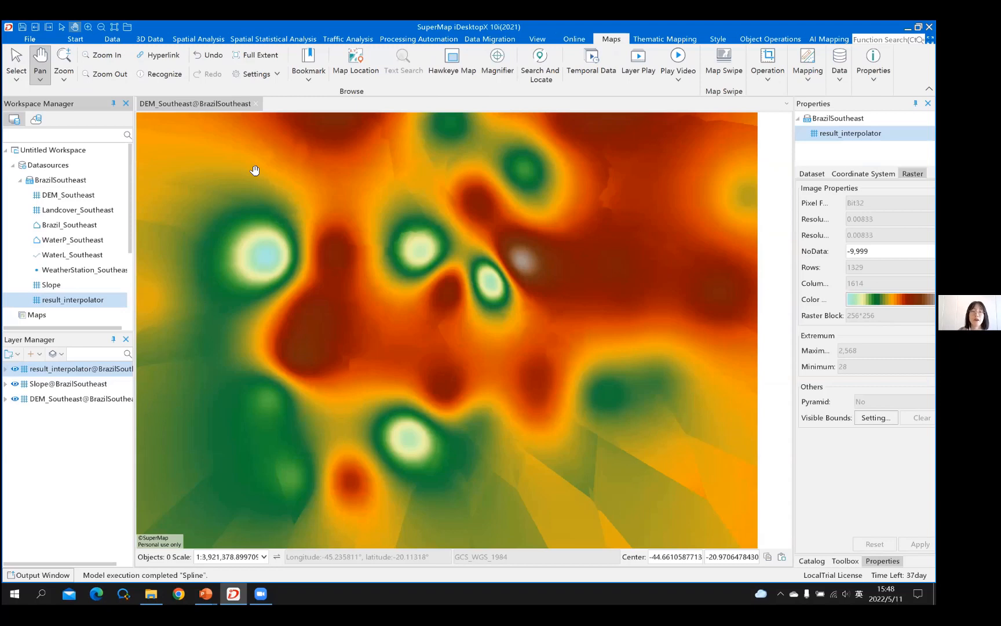
scroll(475, 208, down, 2)
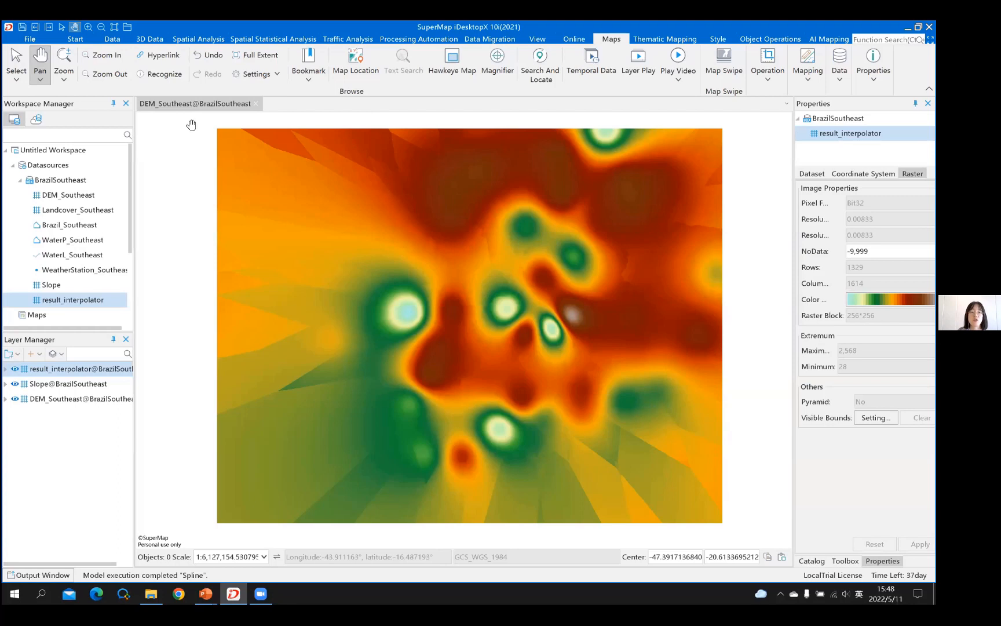
drag(216, 130, 195, 114)
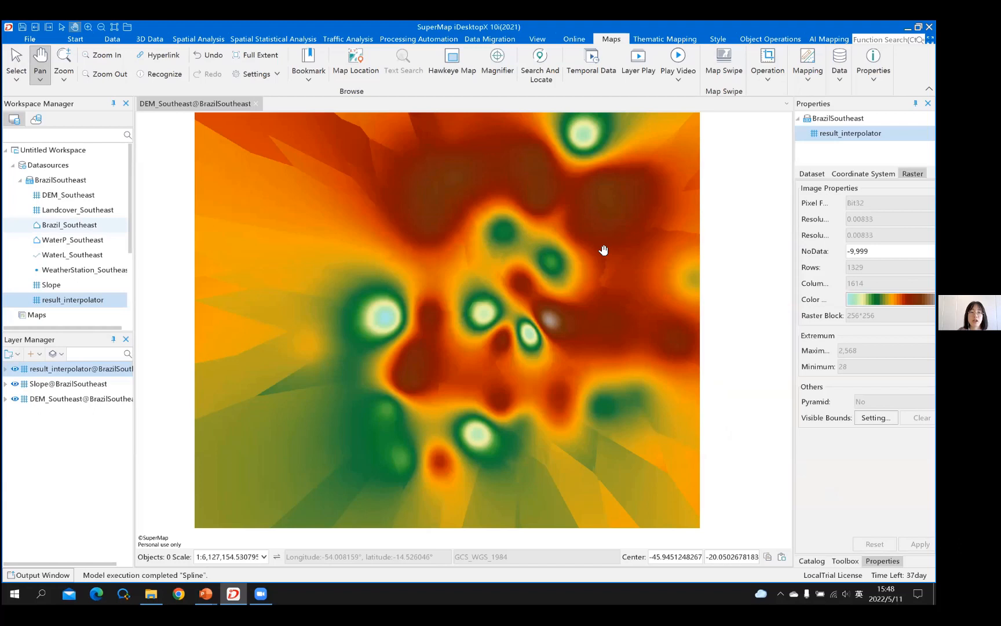
click(69, 226)
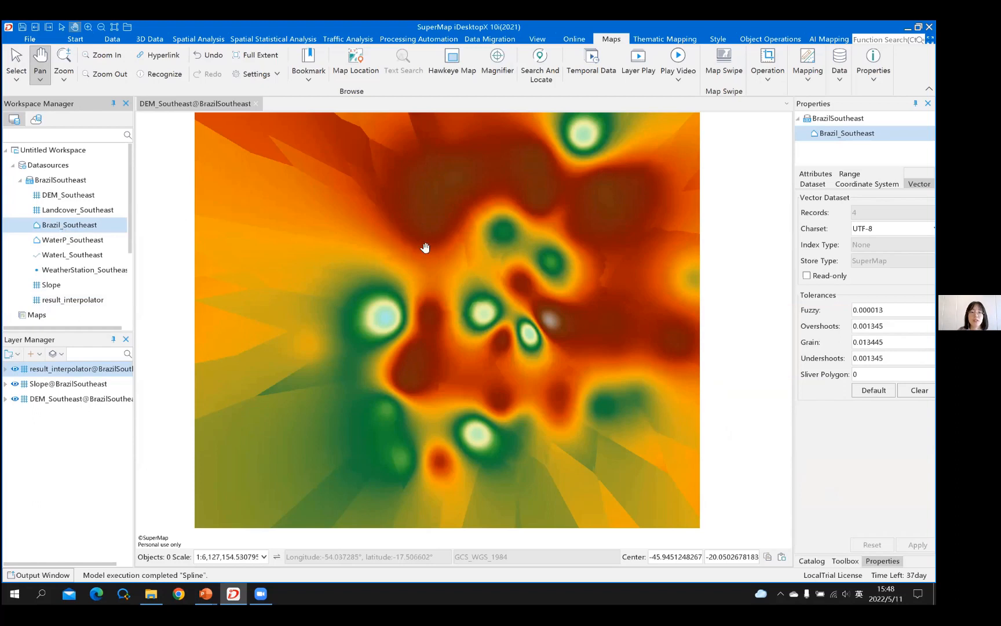
- Overlay Brazil_Southeast on the precipitation raster map and start clipping the map by selected objects
drag(426, 247, 419, 243)
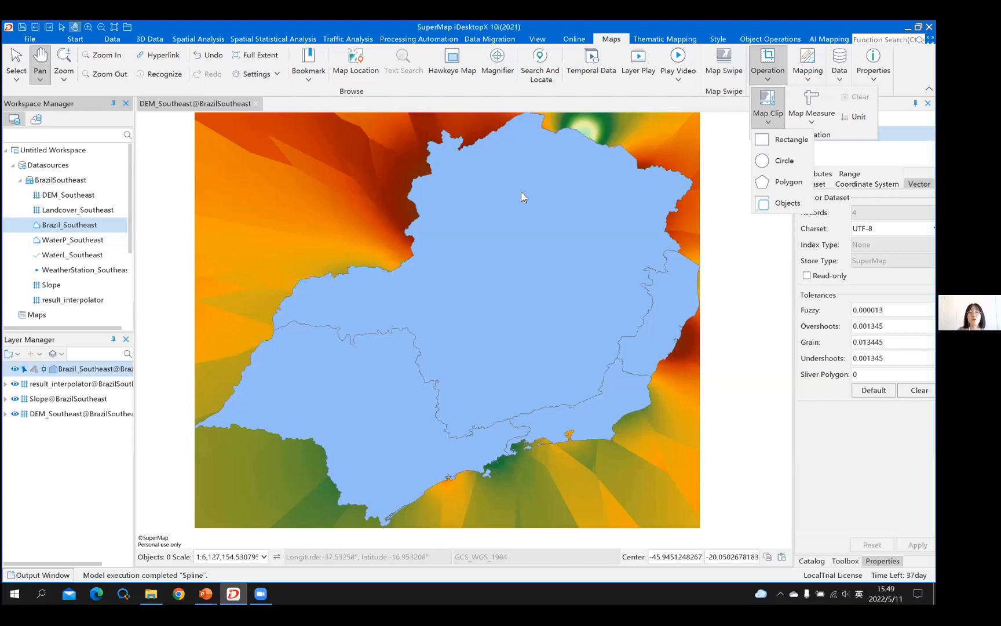
click(766, 203)
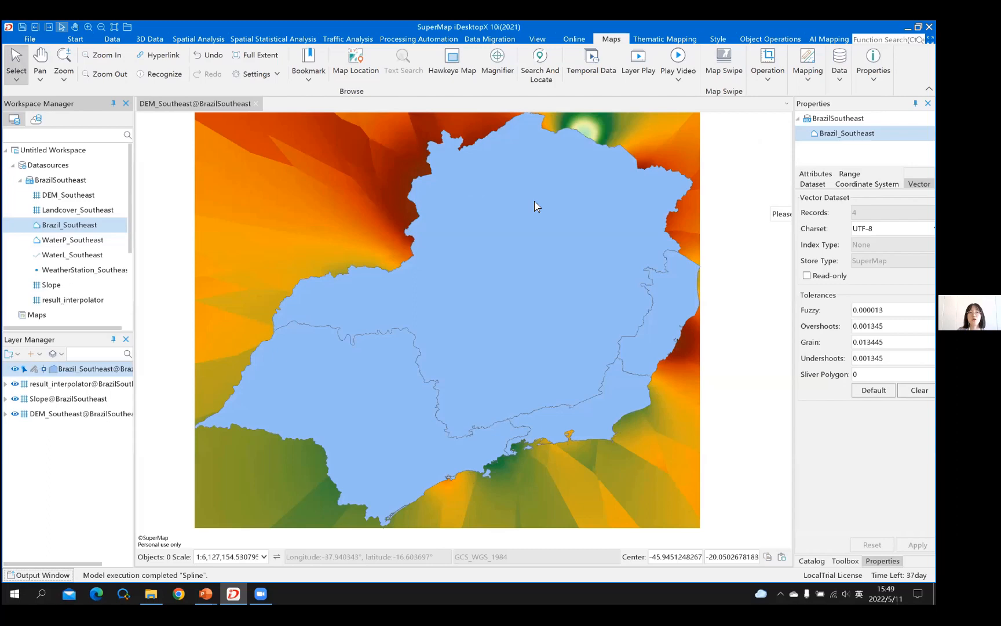
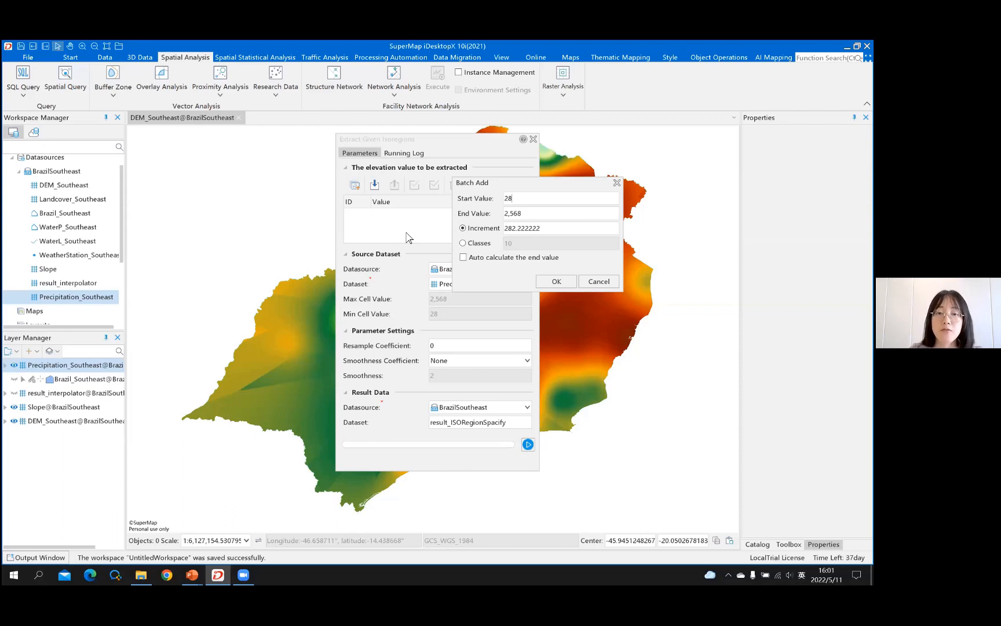
- Batch add isoregion extraction values starting at 0 and ending at 2,568, divided into 6 classes
key(Tab)
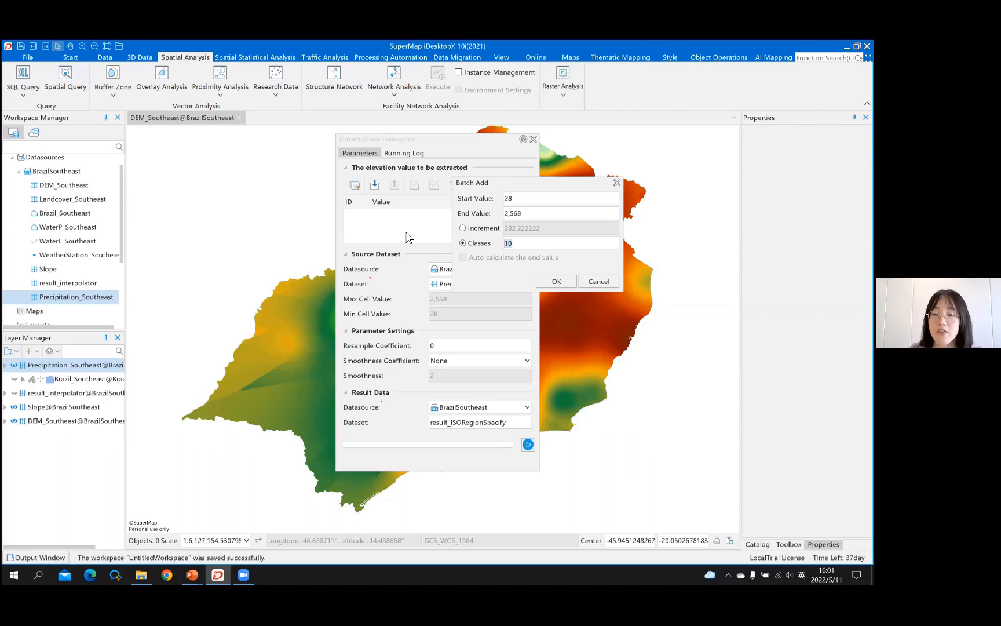
key(Return)
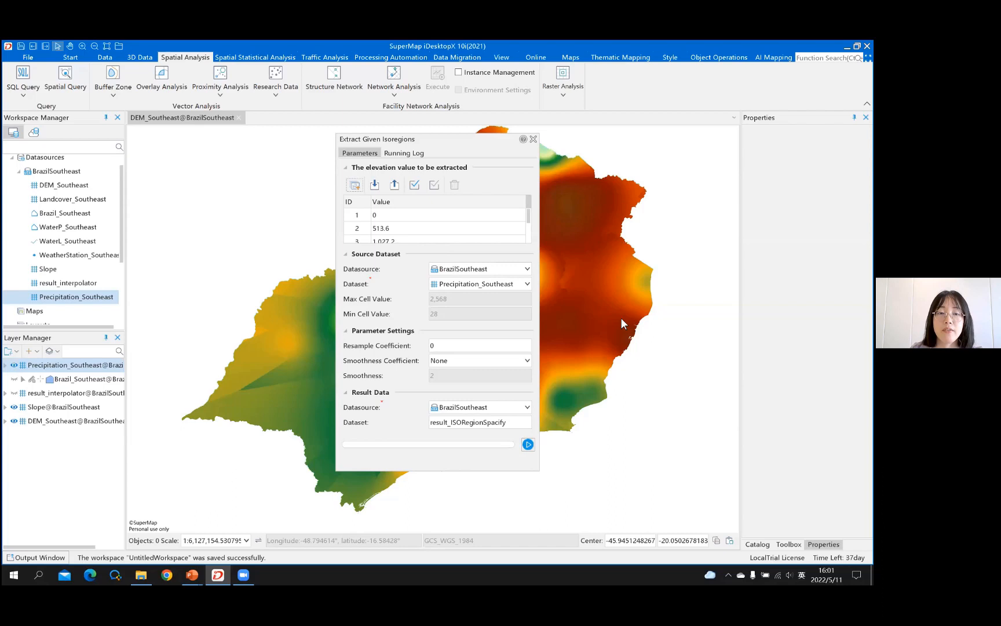
- Set the second, third and fourth isoregion extraction values to 500, 1,000 and 1,500
double_click(448, 228)
text(5)
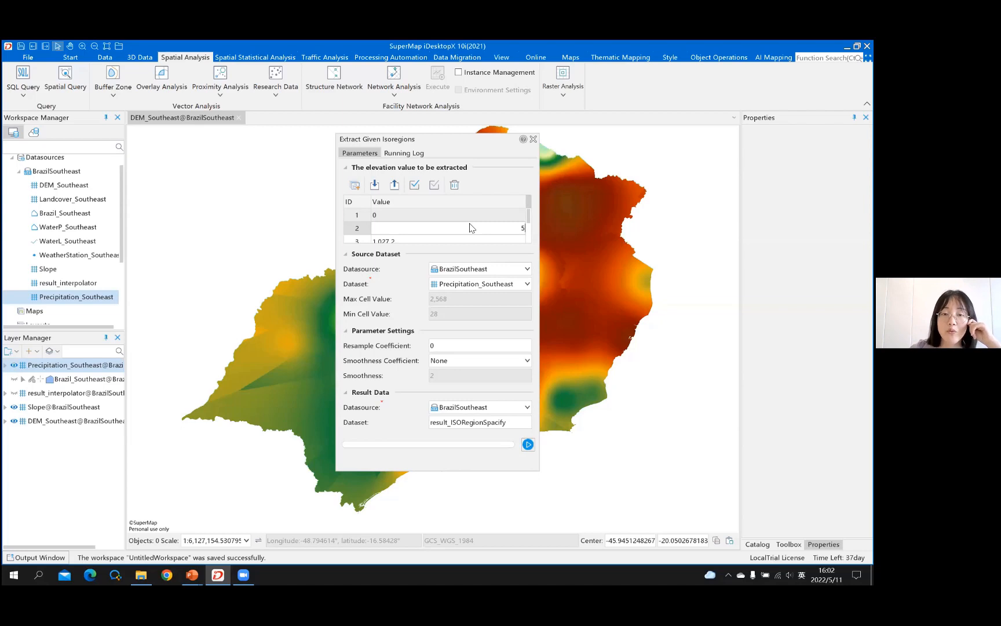
key(BackSpace)
text(1500)
key(Return)
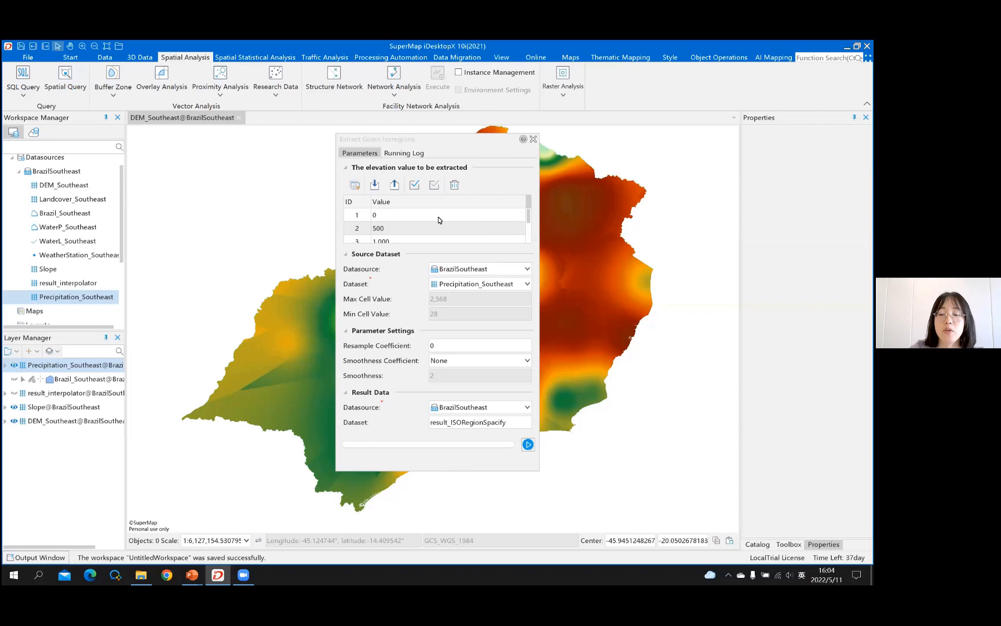
click(438, 220)
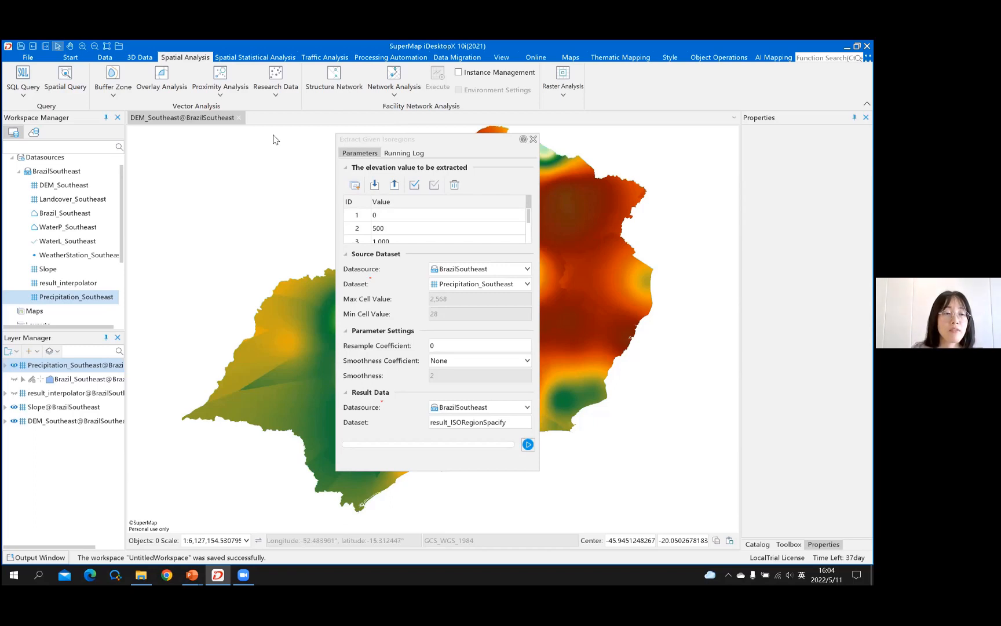
click(355, 185)
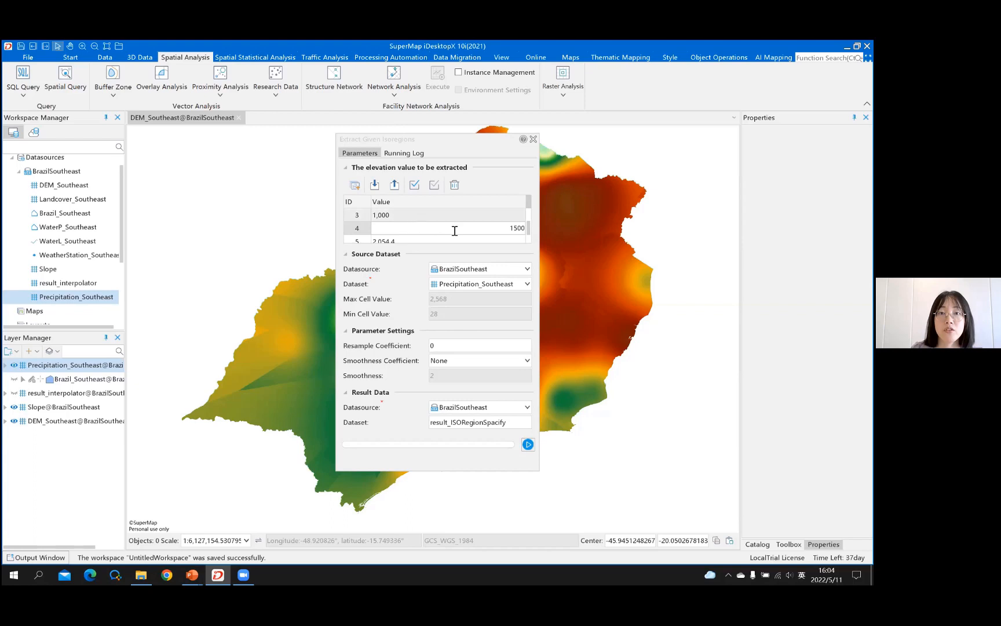
scroll(483, 233, down, 1)
click(491, 224)
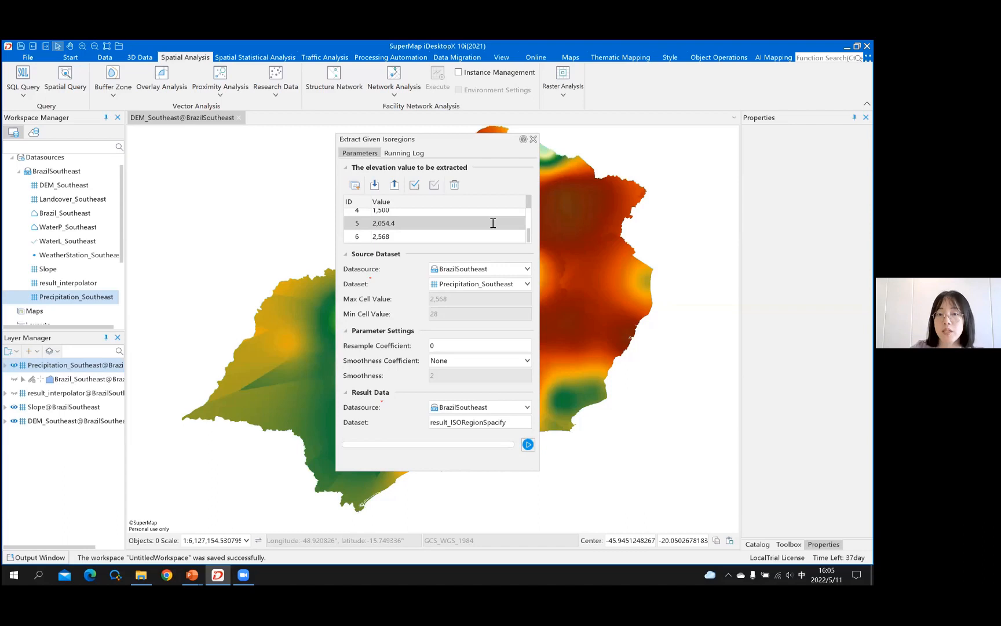
- Set the fifth isoregion extraction value to 2,000
click(493, 223)
text(20)
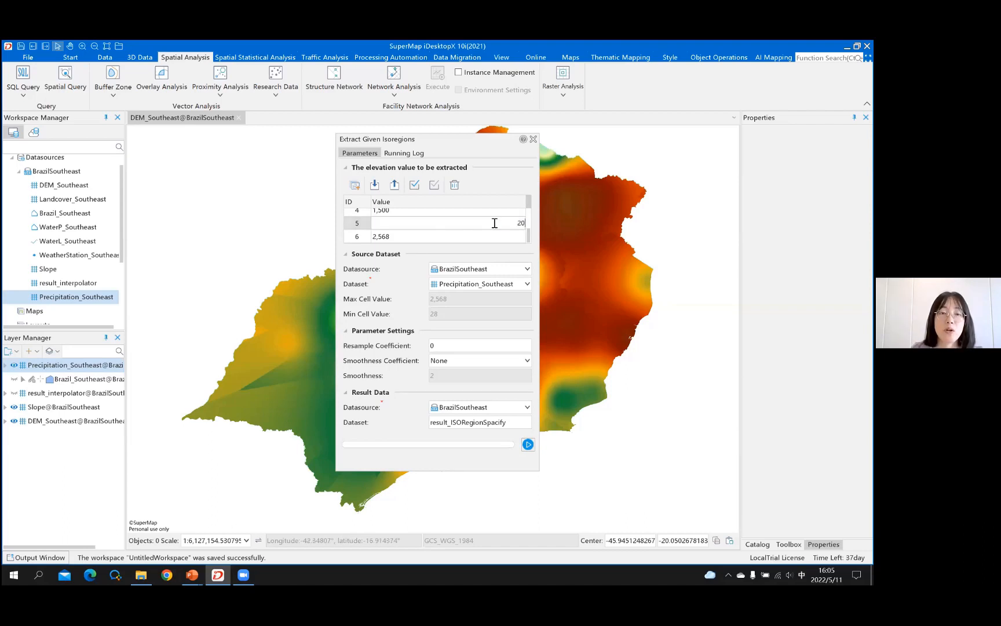
text(00)
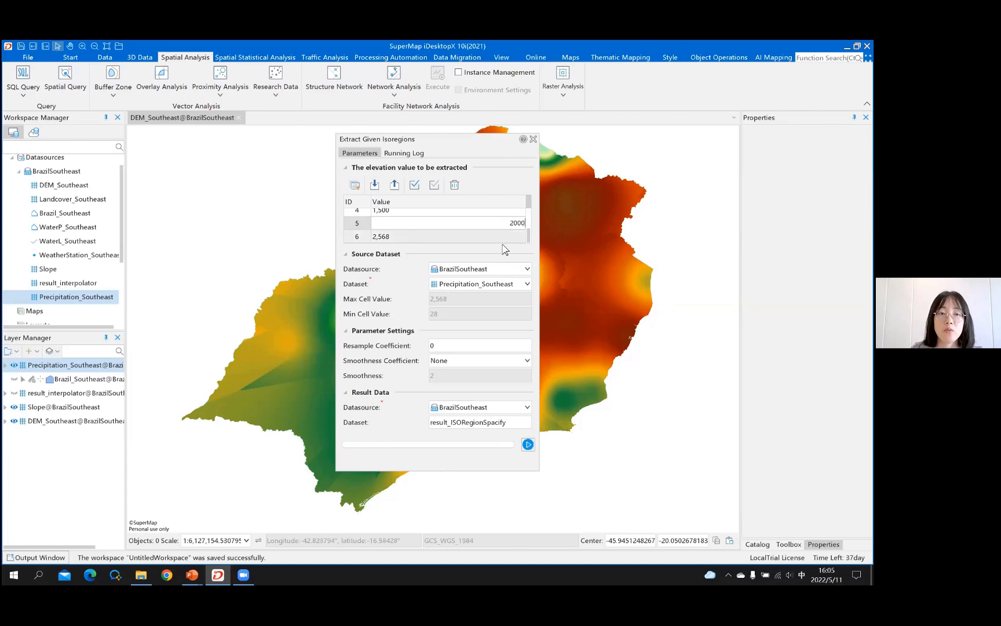
click(393, 234)
- Change the fifth isoregion extraction value to 2,500
click(405, 223)
click(507, 223)
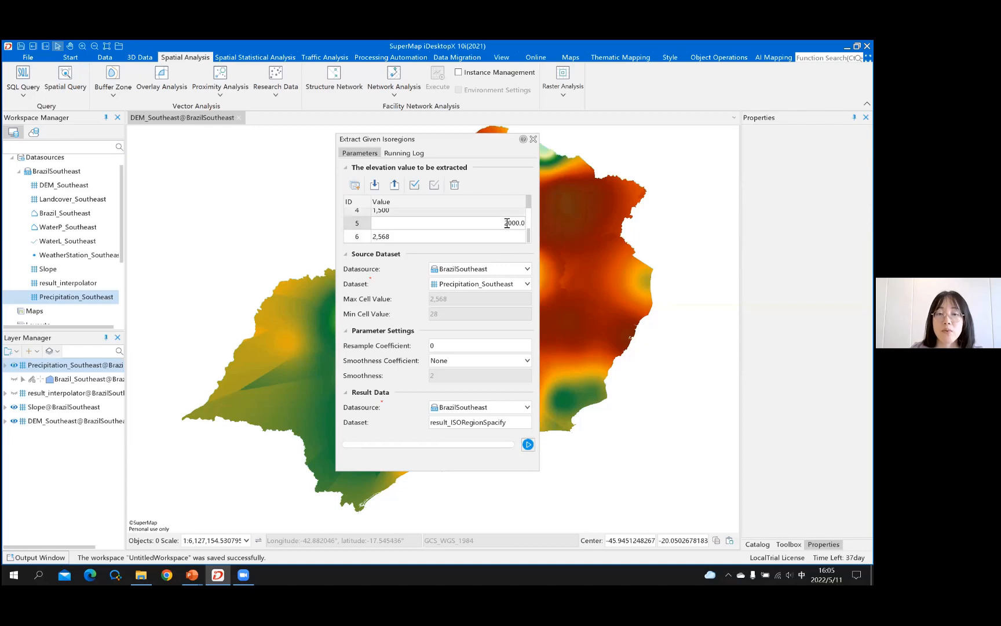
drag(526, 223, 504, 223)
text(2,500)
key(Return)
- Set the sixth isoregion extraction value to 3,000
click(427, 236)
click(428, 236)
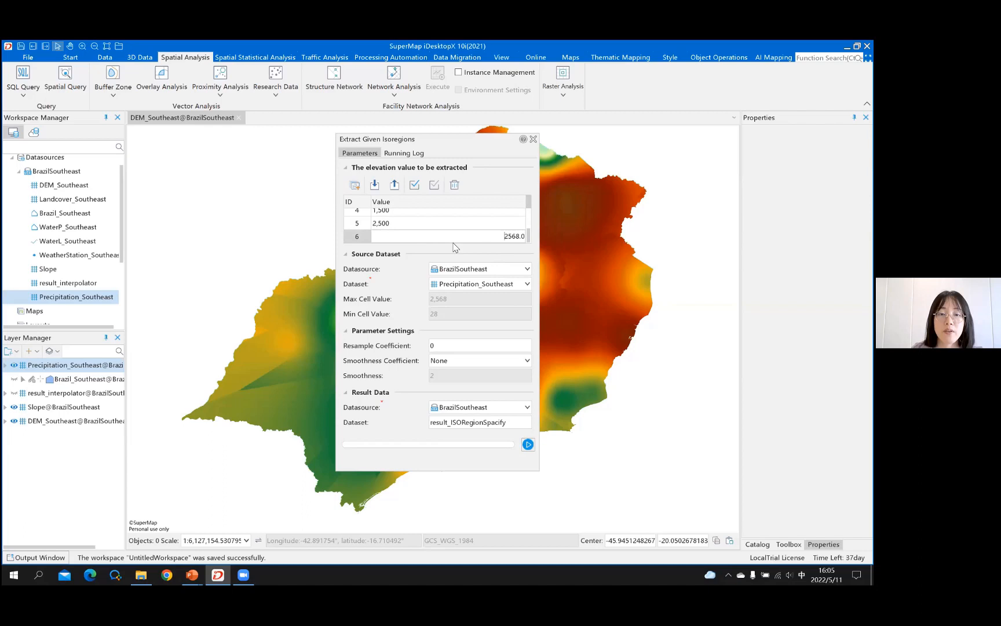
drag(504, 237, 532, 238)
text(3000)
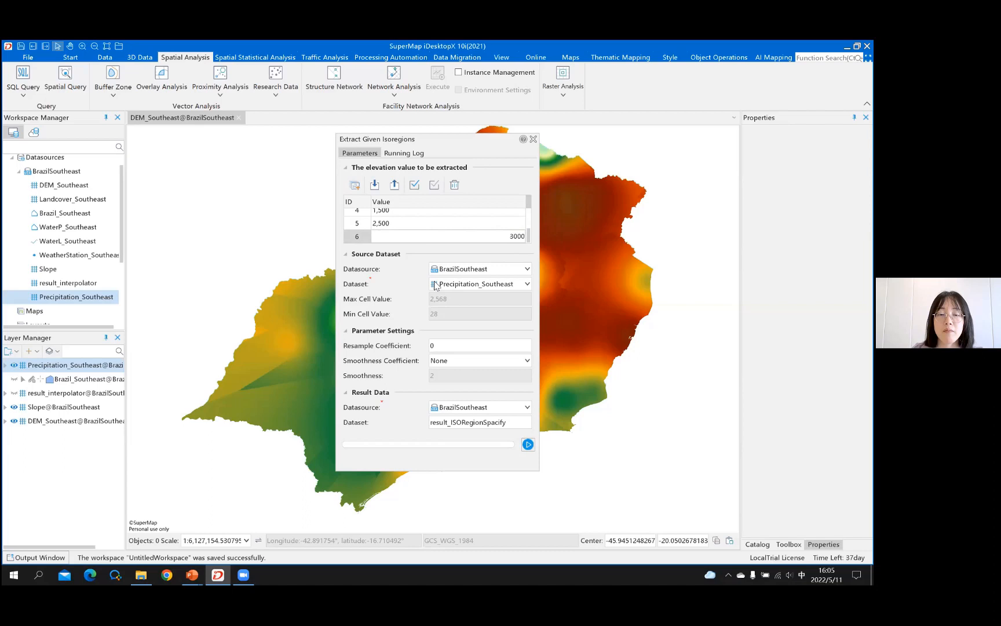
key(Return)
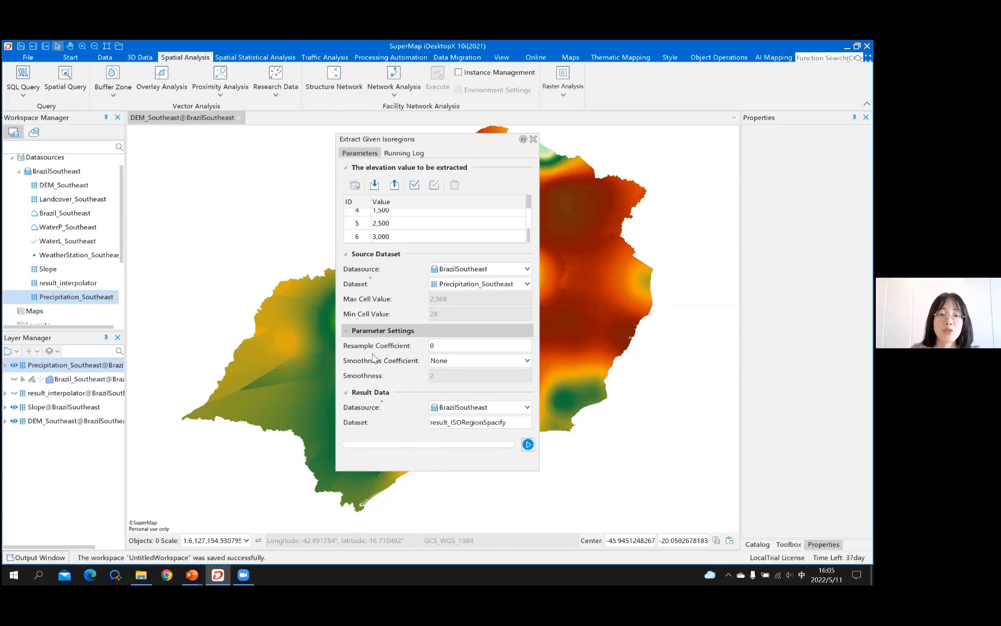
- Set the isoregion resample coefficient to 3 and choose B-Spline as the smoothing method
double_click(447, 343)
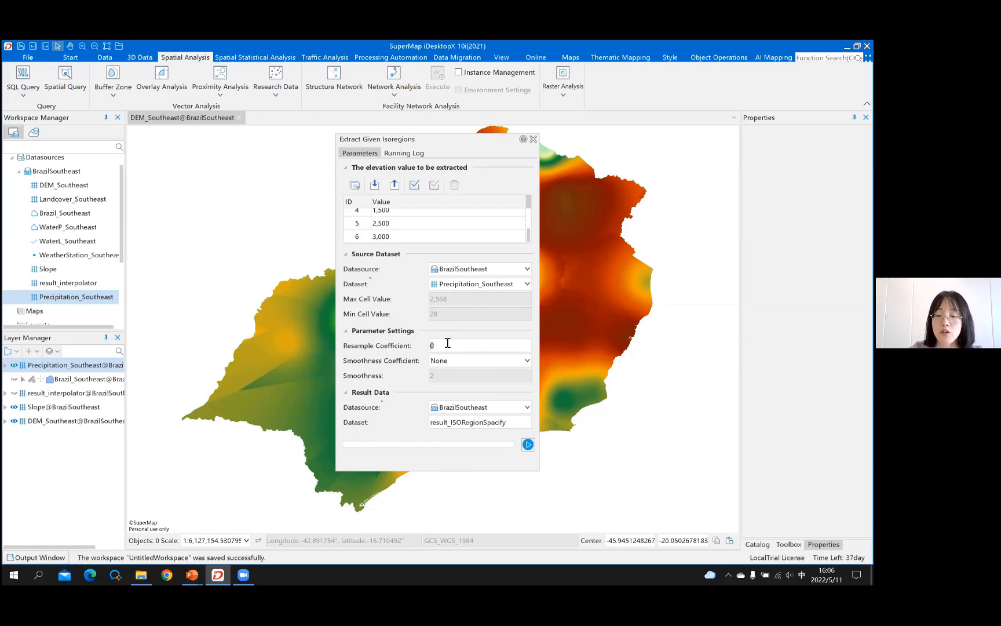
text(3)
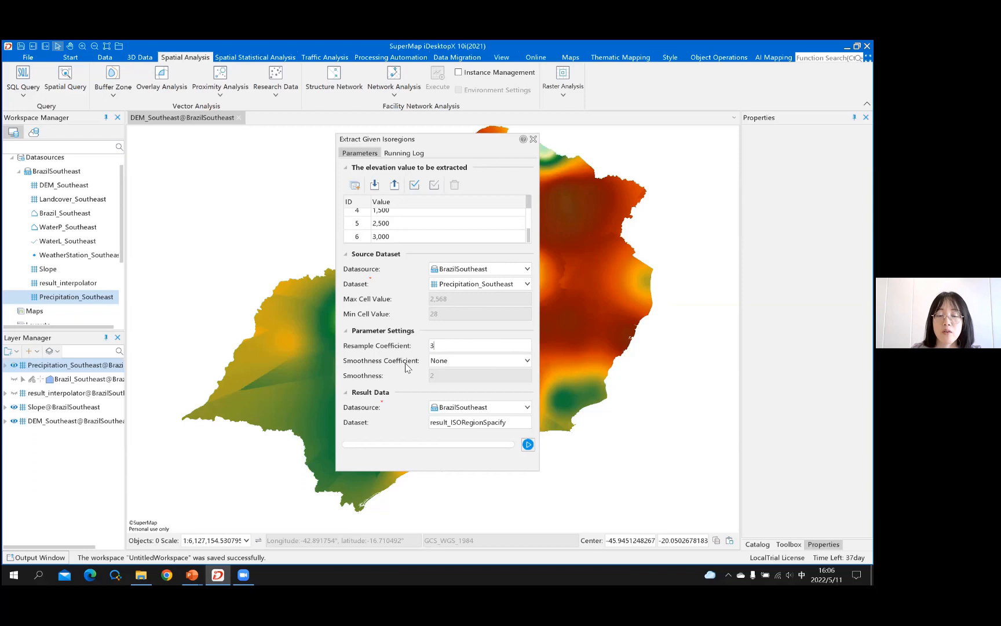
click(487, 362)
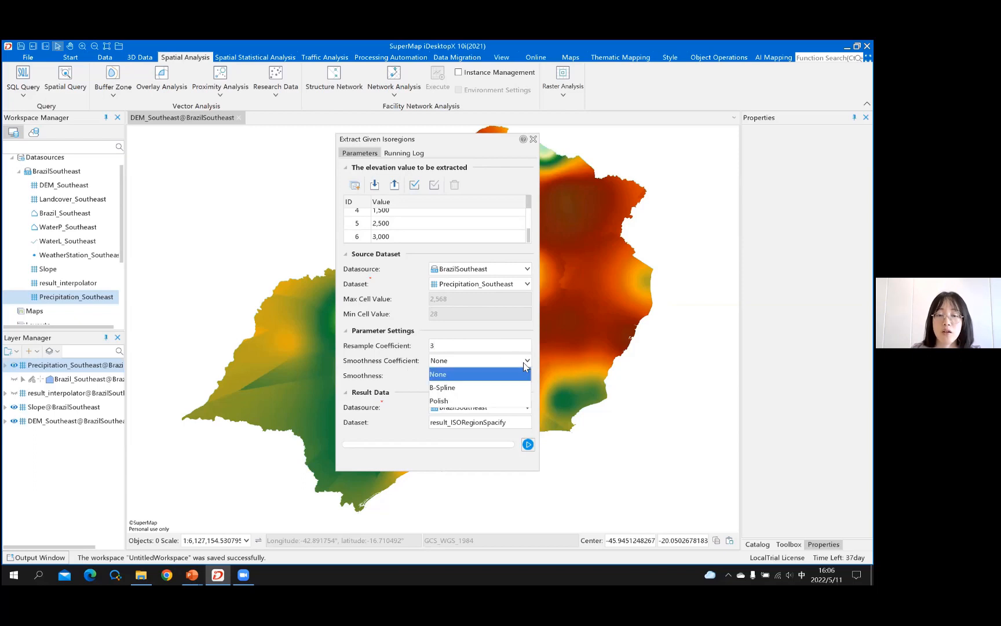
click(453, 393)
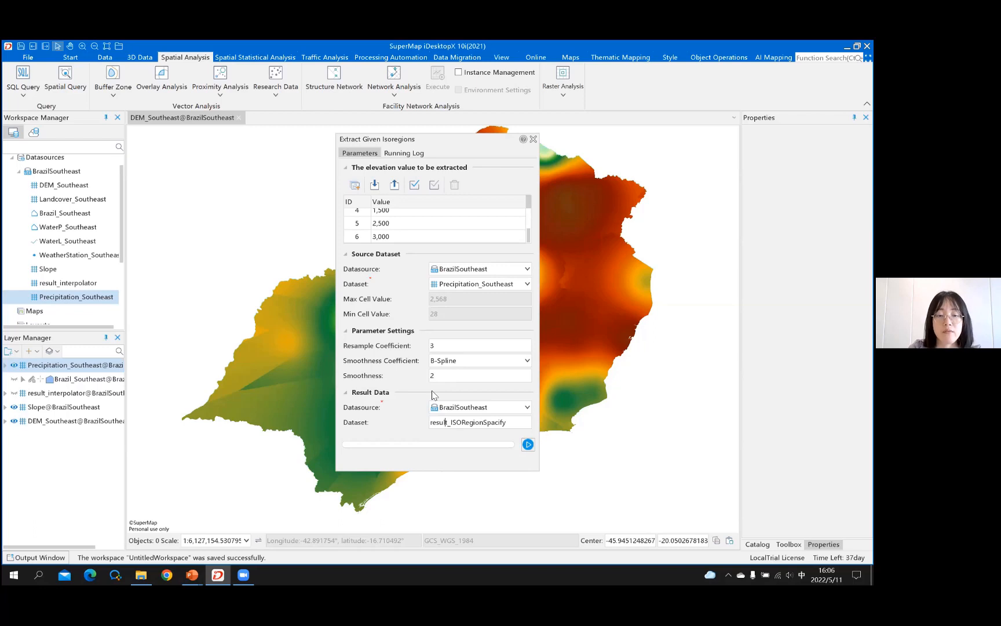
- Name the result dataset Precipitation_ISORegion and run the Extract Given Isoregions analysis
key(shift+Home)
text(P)
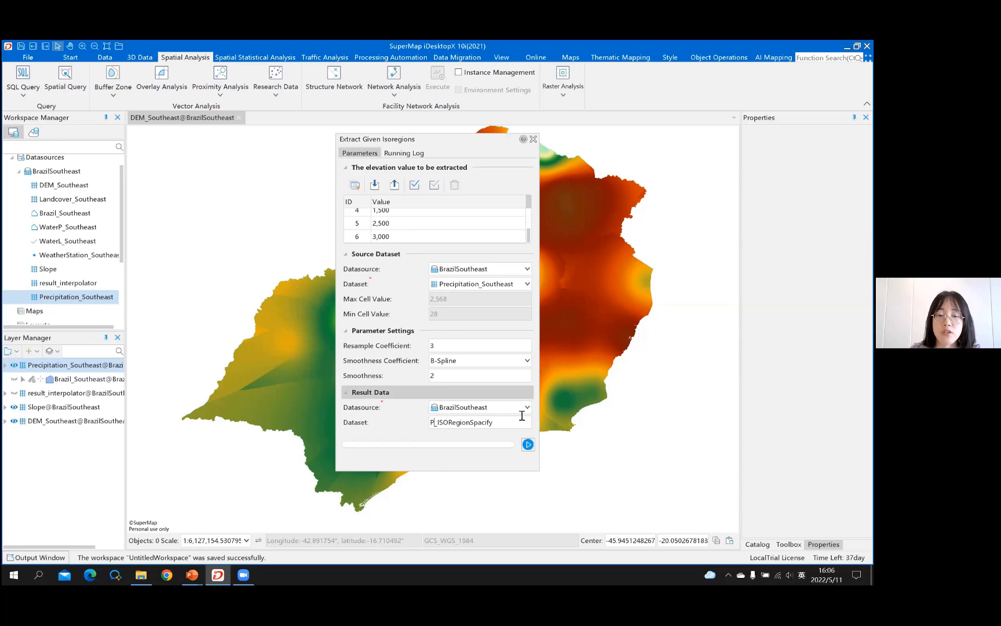
text(recipitation)
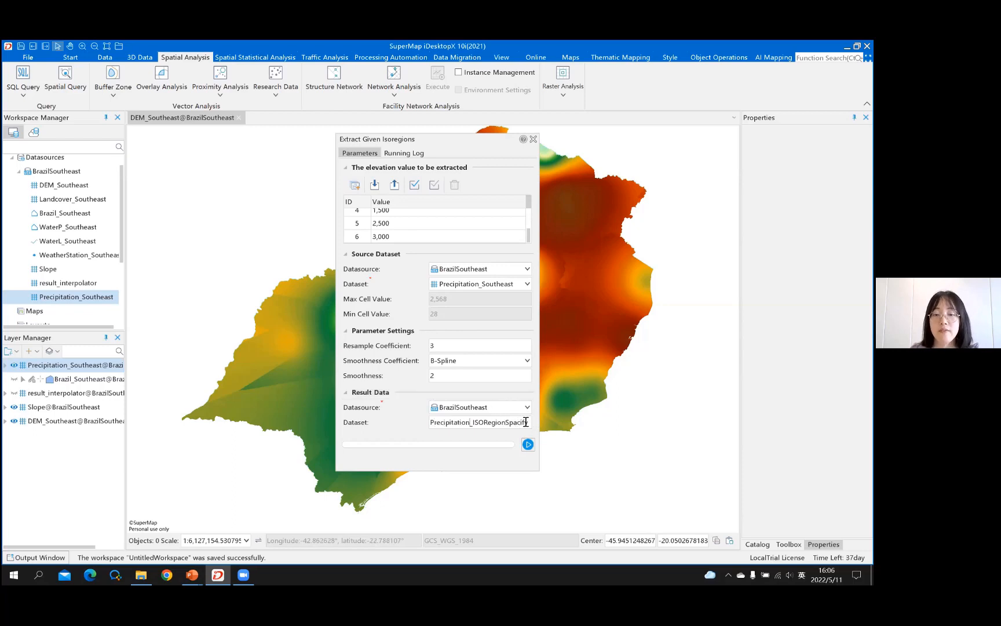
drag(527, 422, 506, 430)
key(BackSpace)
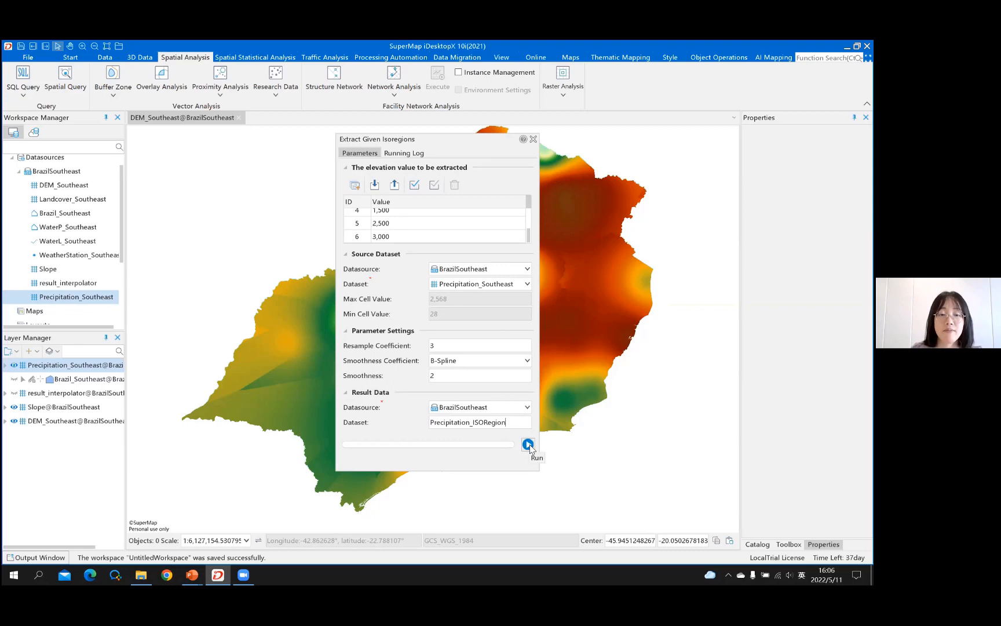
click(528, 445)
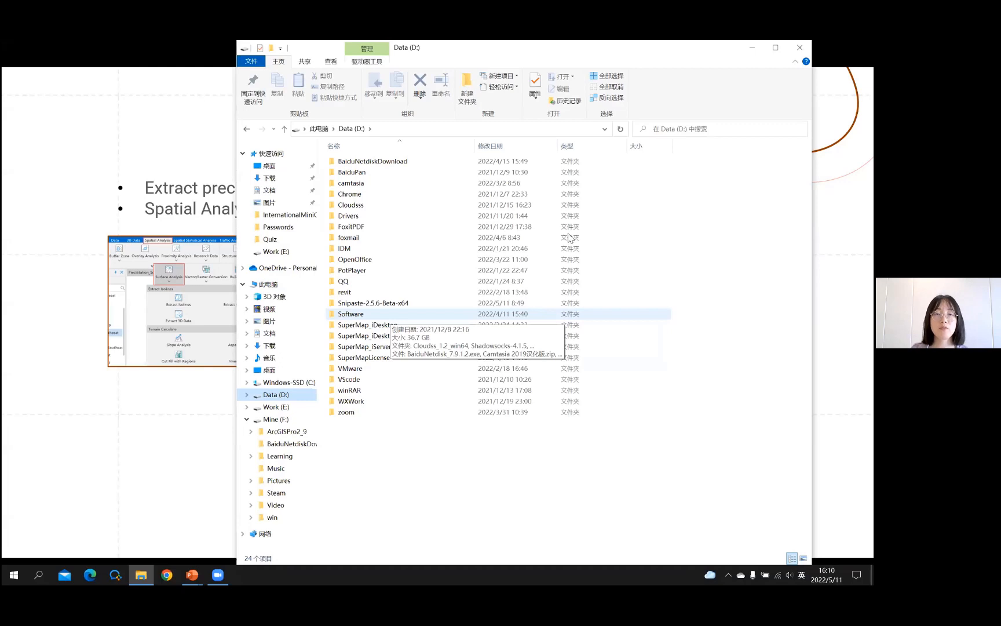
- Switch to the PowerPoint slide show to review the Precipitation Isoregions slide
key(alt+Tab)
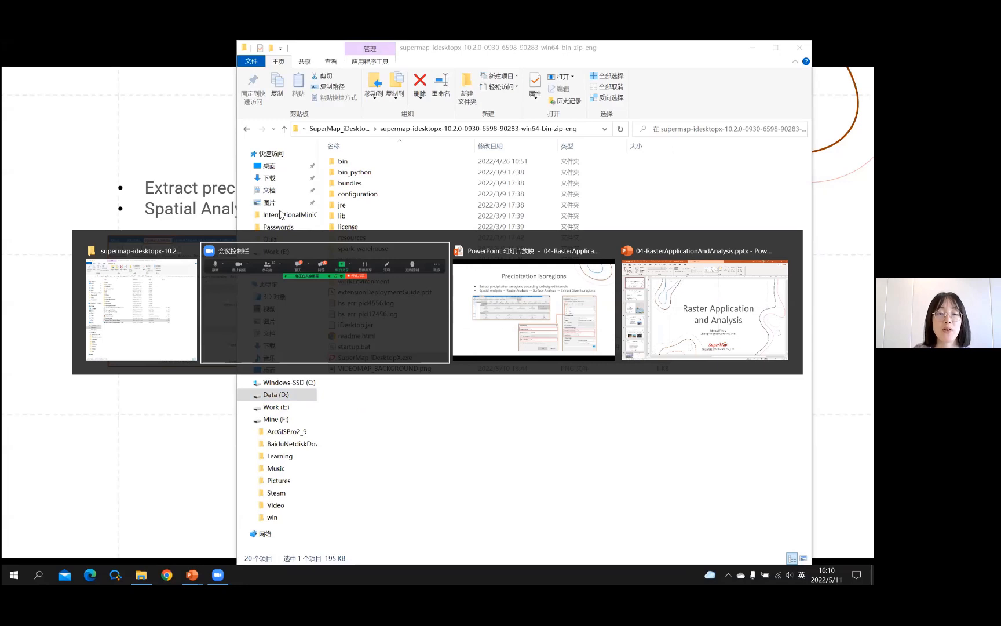
key(alt+Tab)
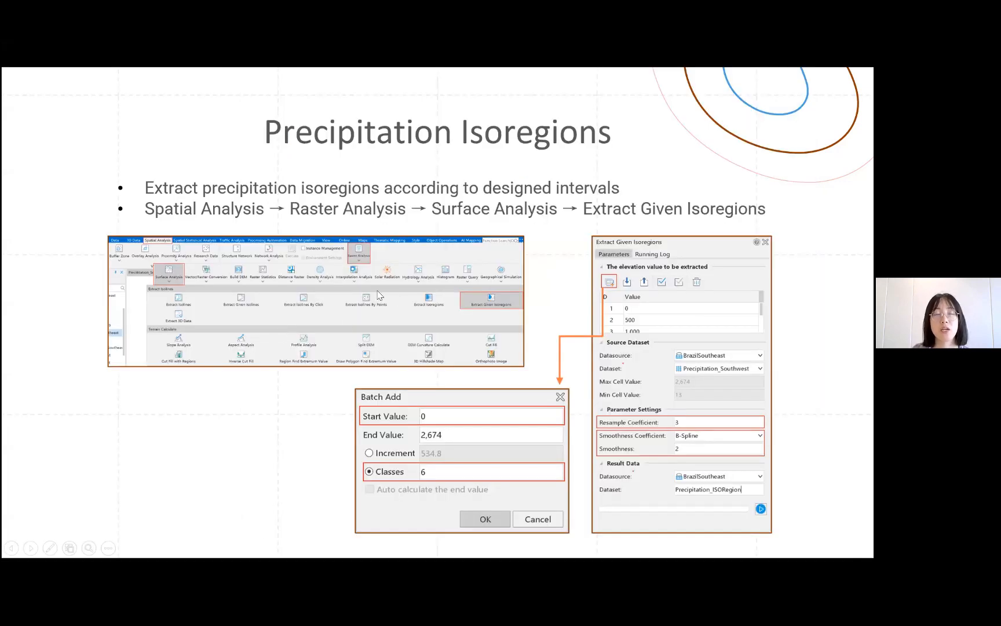
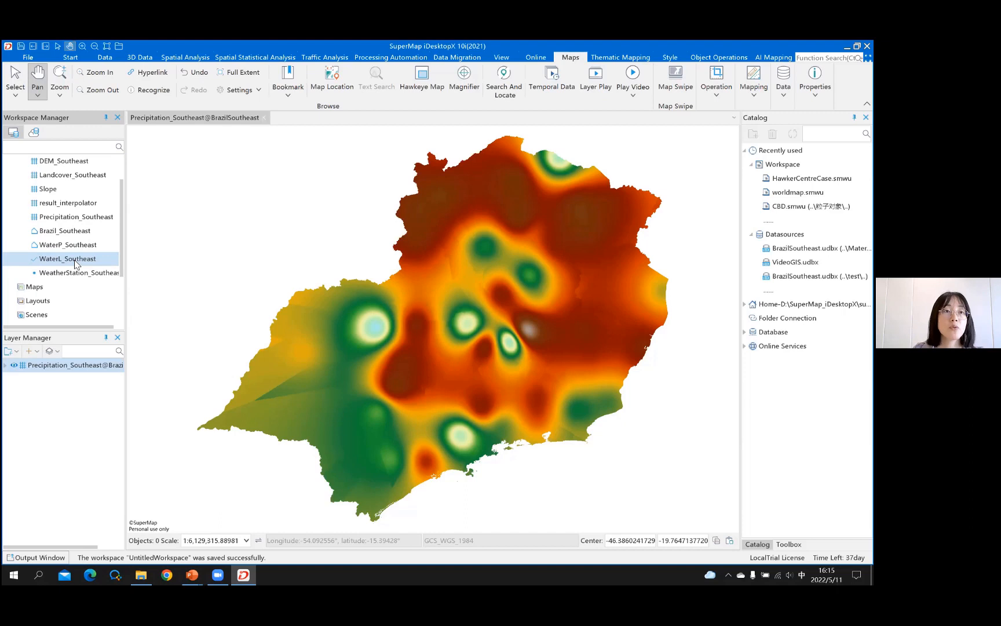
- Start Generate Distance Raster (Line) and choose WaterL_Southeast as the source dataset
click(203, 60)
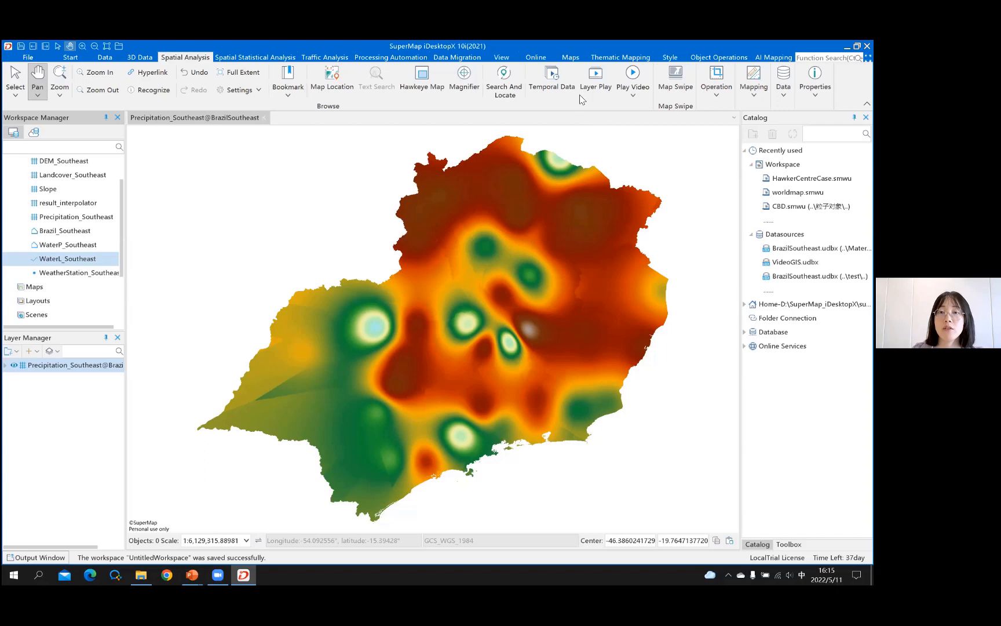
click(568, 94)
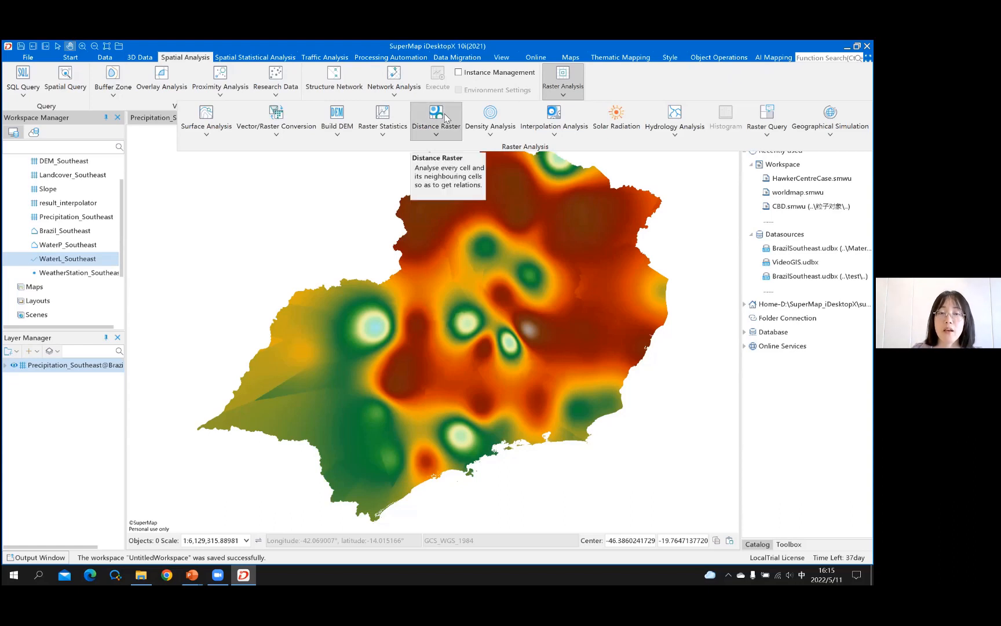
click(436, 130)
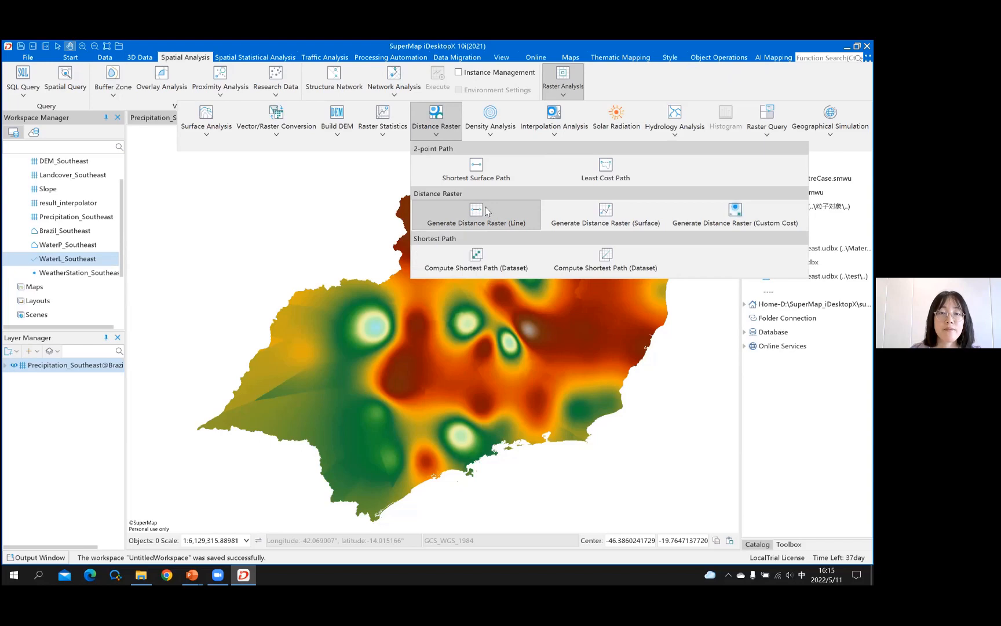
click(450, 202)
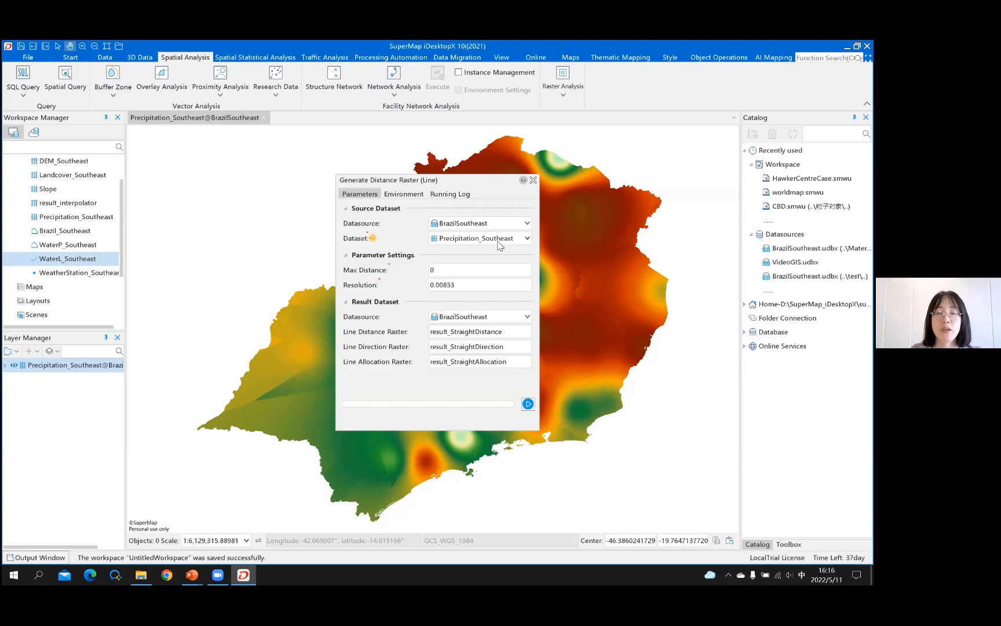
click(461, 332)
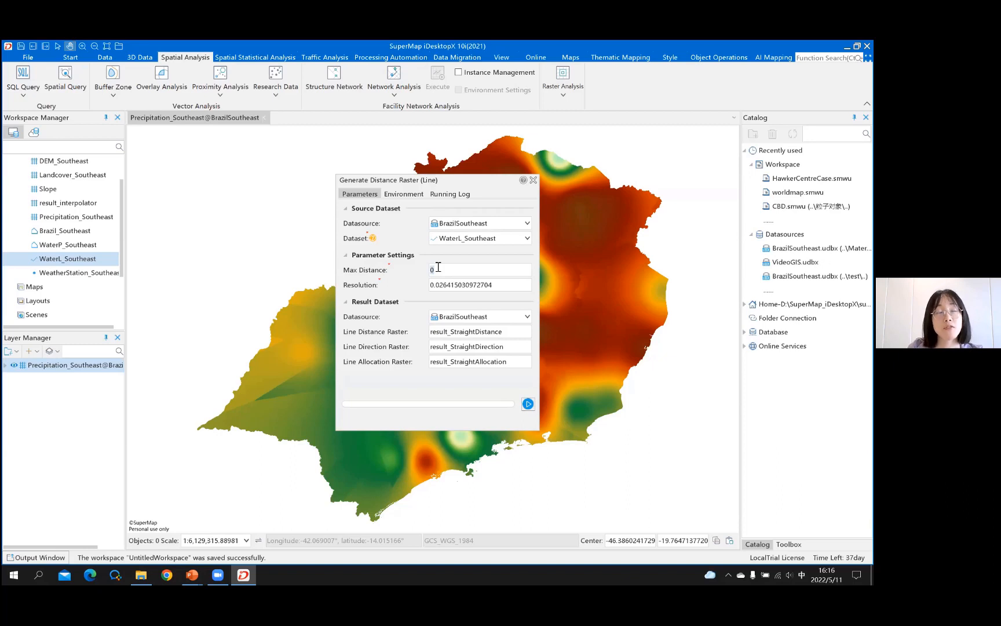
- Set the distance raster's max distance to 5000 and resolution to 0.00833, and run the analysis
text(5)
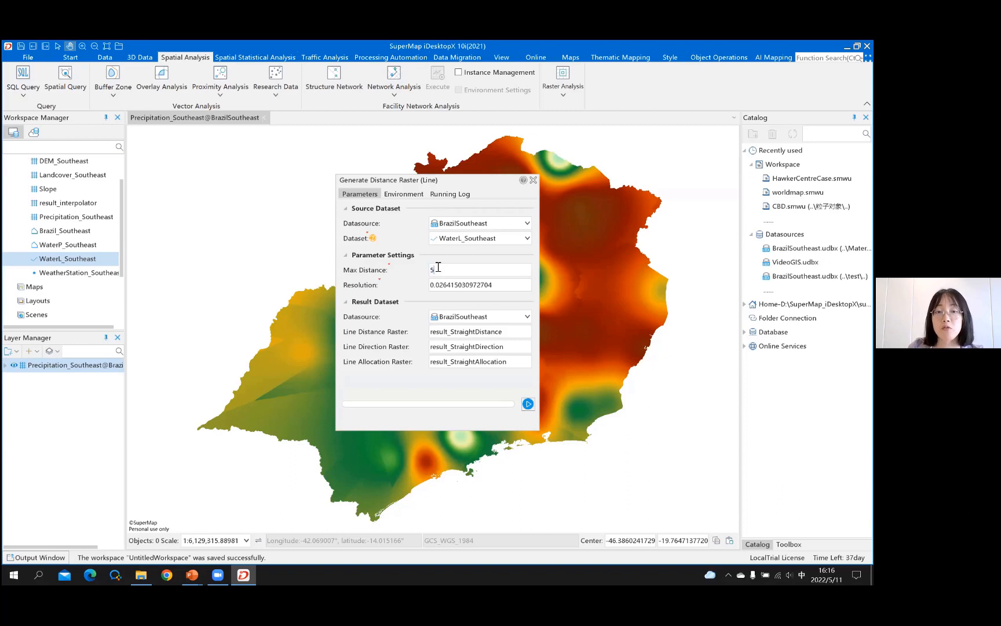
text(000)
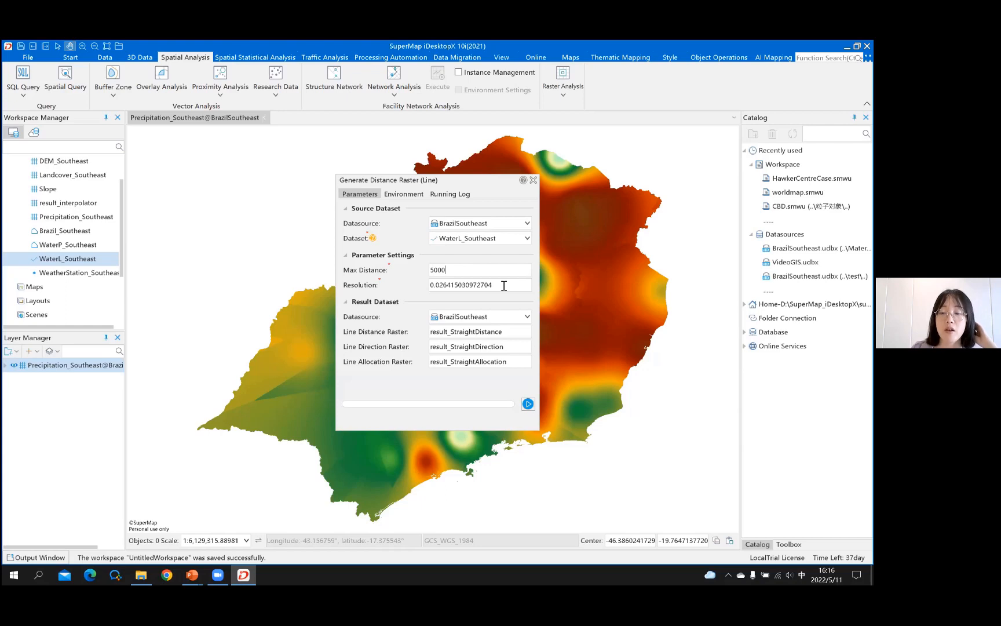
click(439, 283)
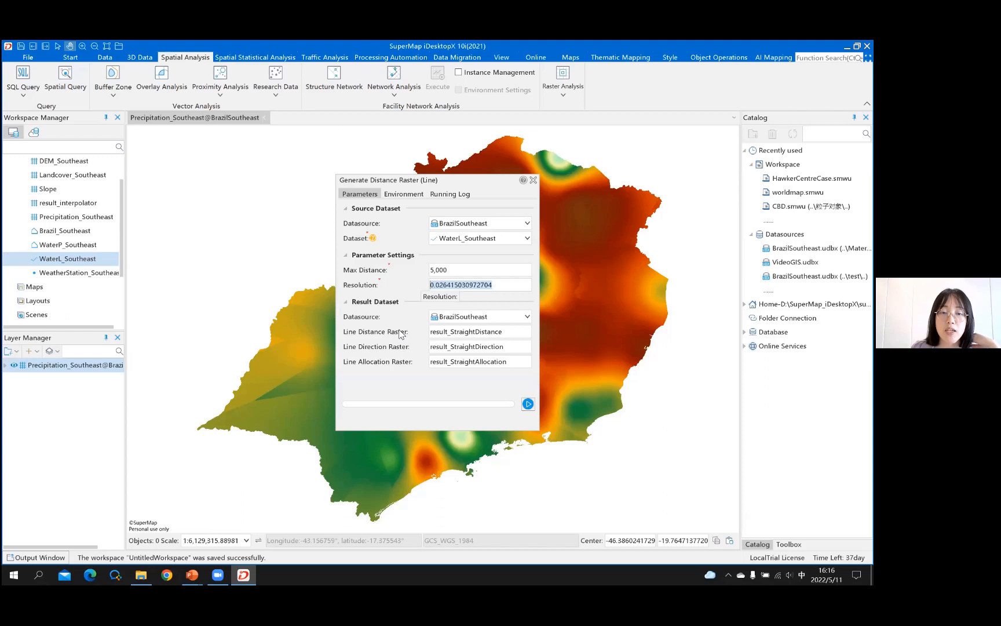
text(0.008)
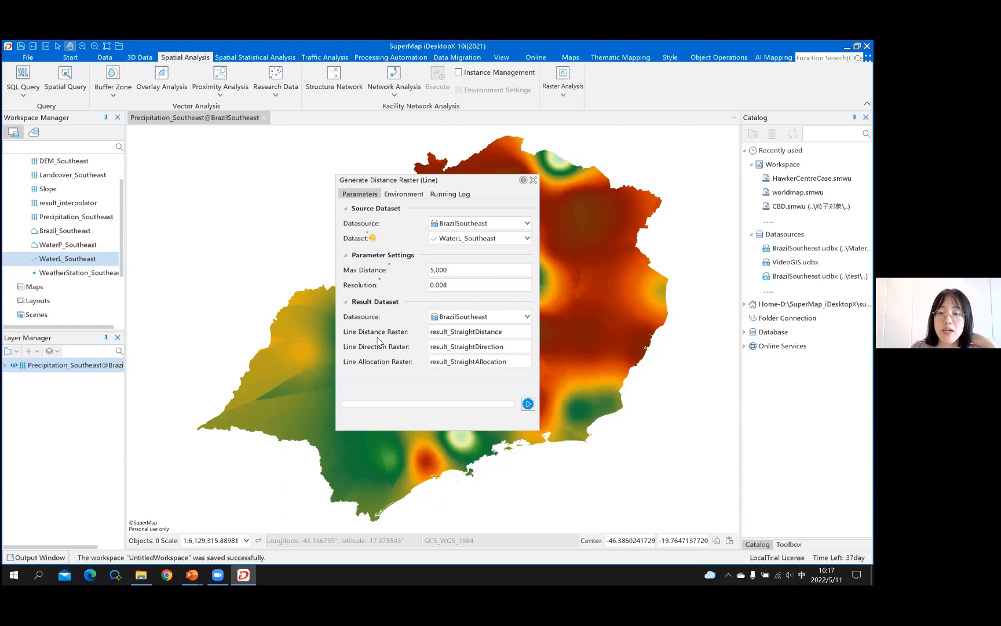
text(33)
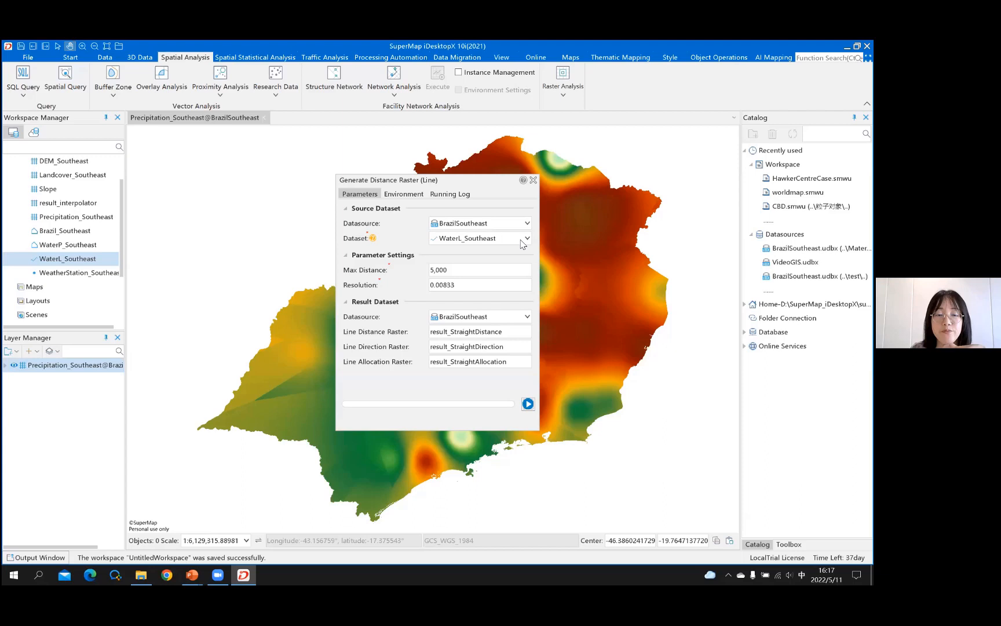
click(527, 403)
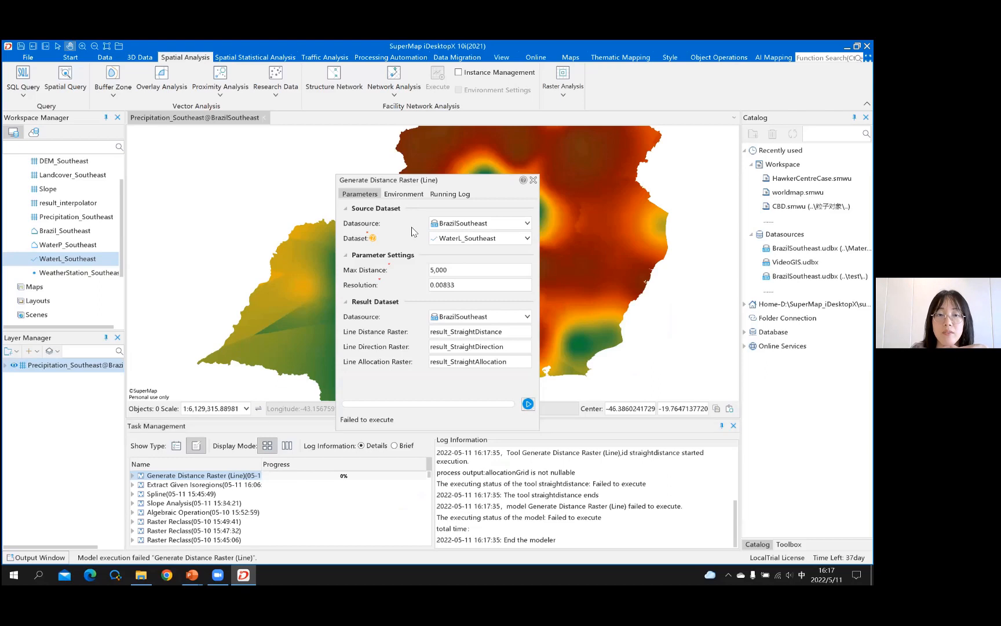
- Set the result bounds of the distance raster to the specified dataset bounds of Brazil_Southeast
click(404, 193)
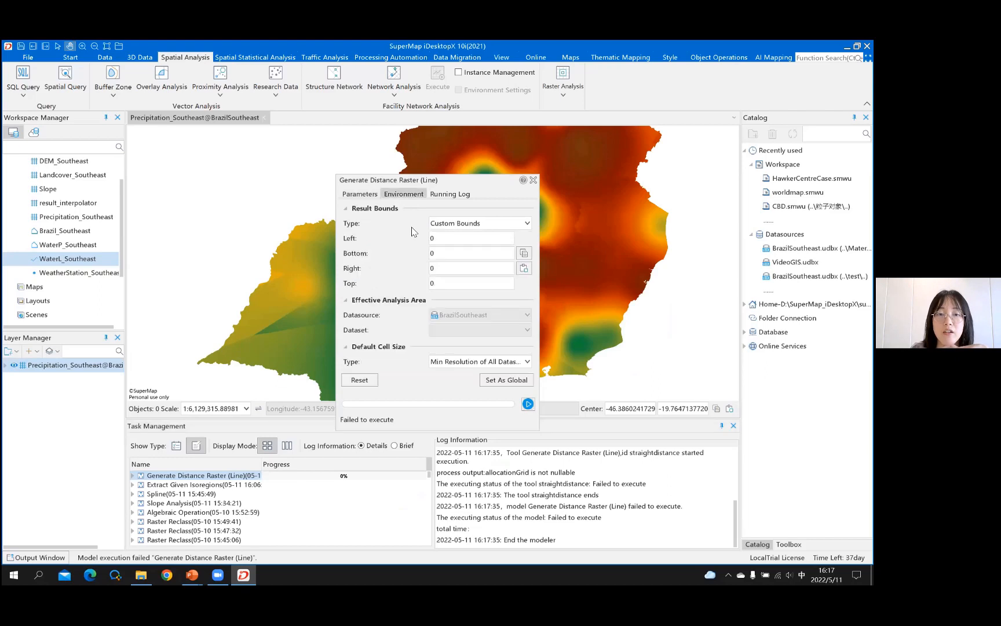
click(489, 224)
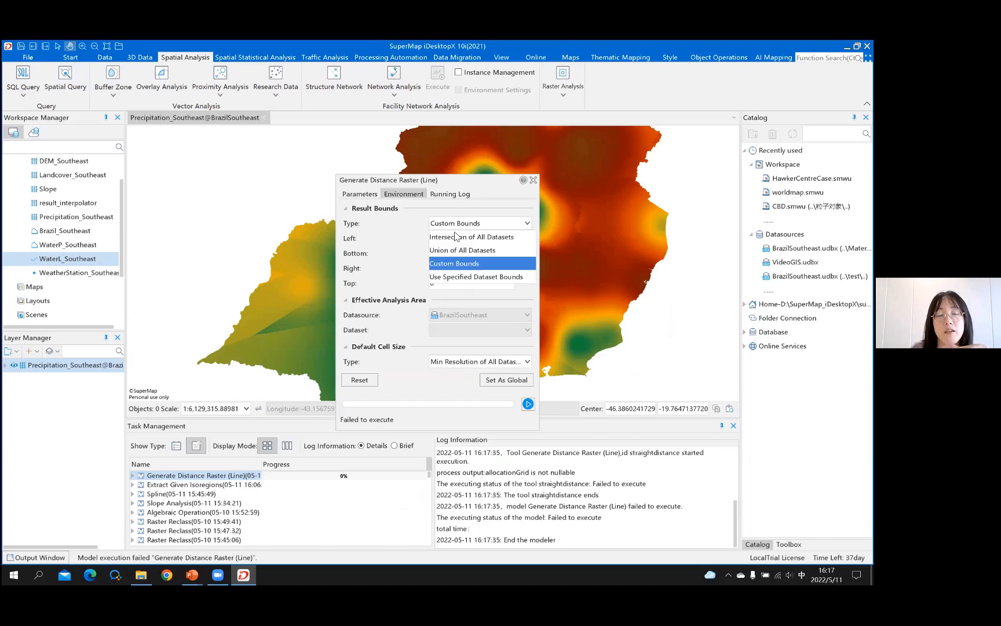
click(476, 276)
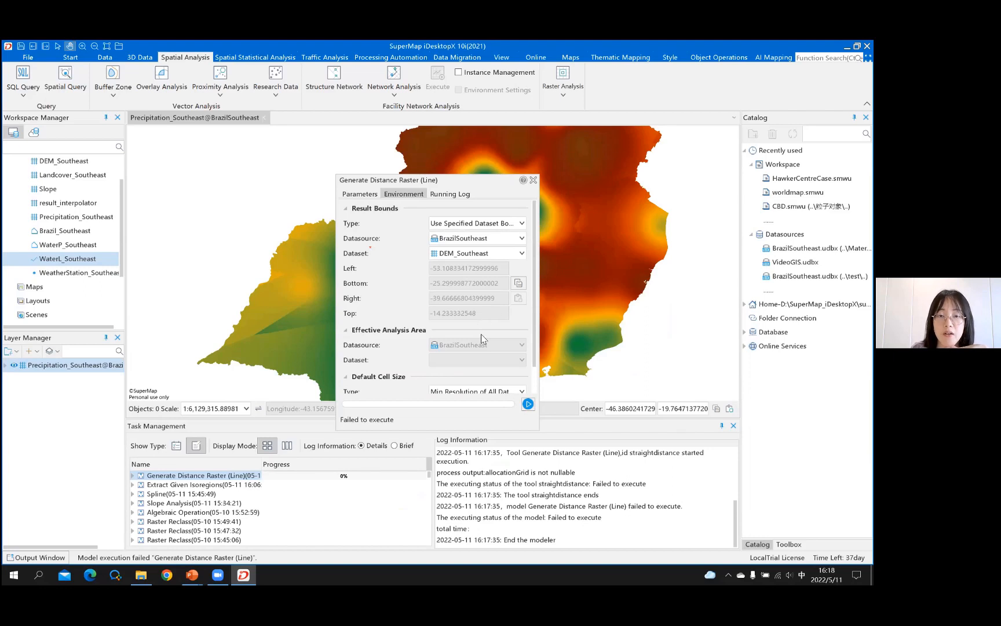
click(463, 256)
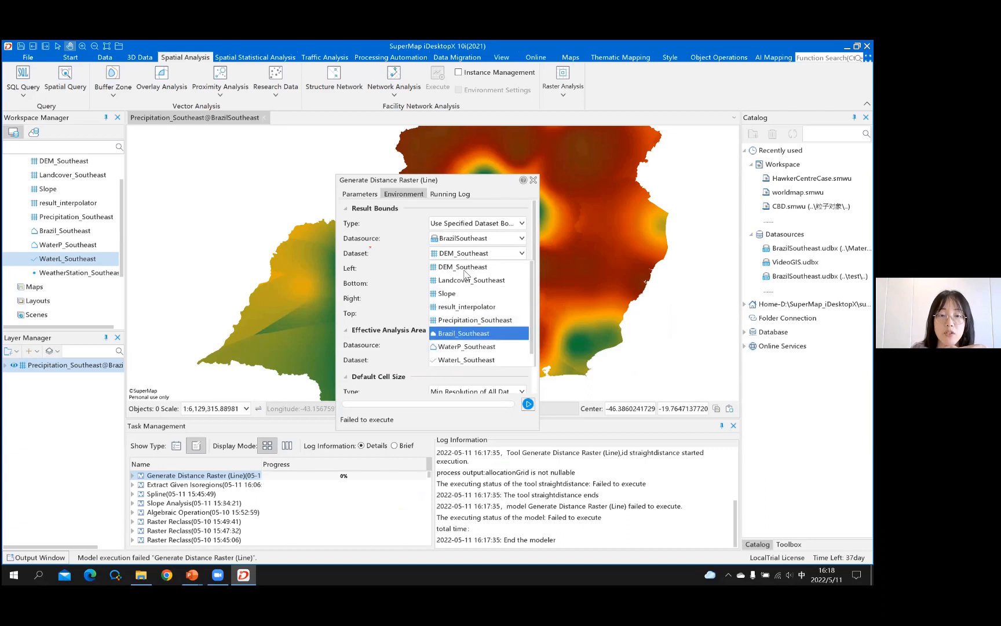
click(464, 333)
scroll(382, 356, down, 1)
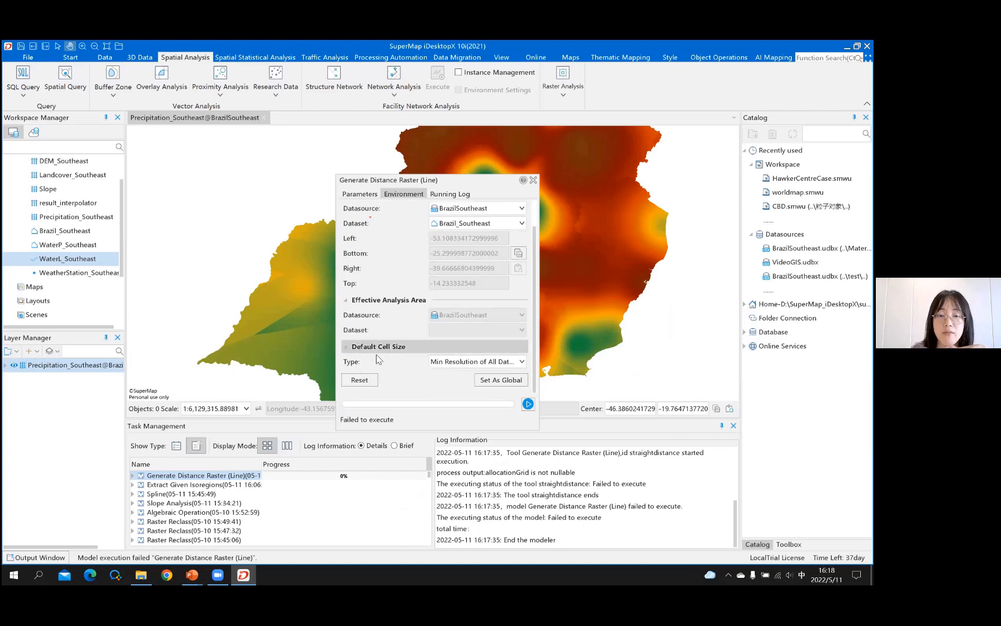
- Set the default cell size to the specified dataset resolution of DEM_Southeast and rerun the distance raster analysis
click(493, 363)
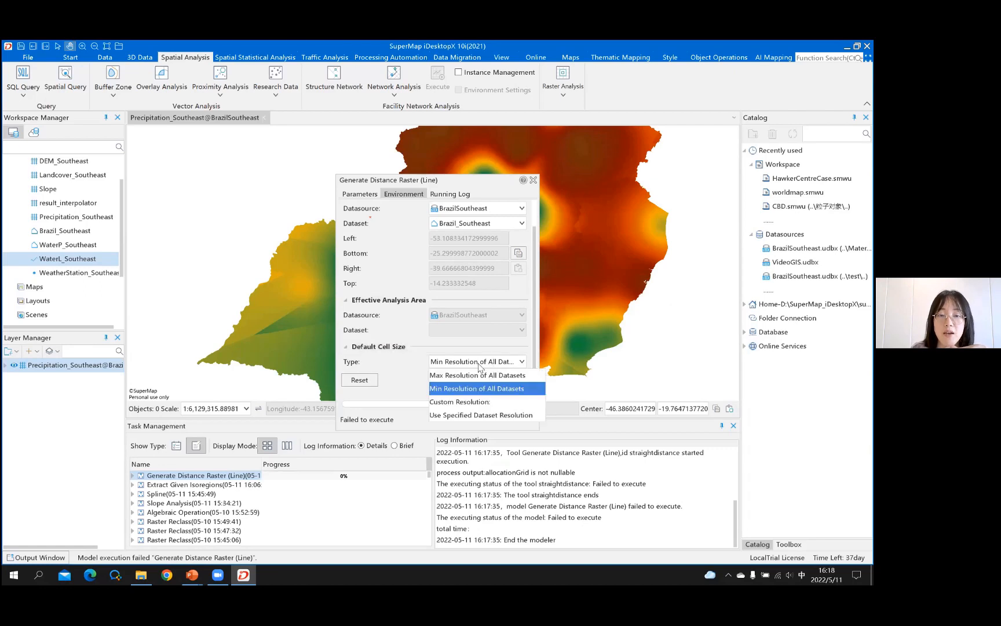
click(480, 414)
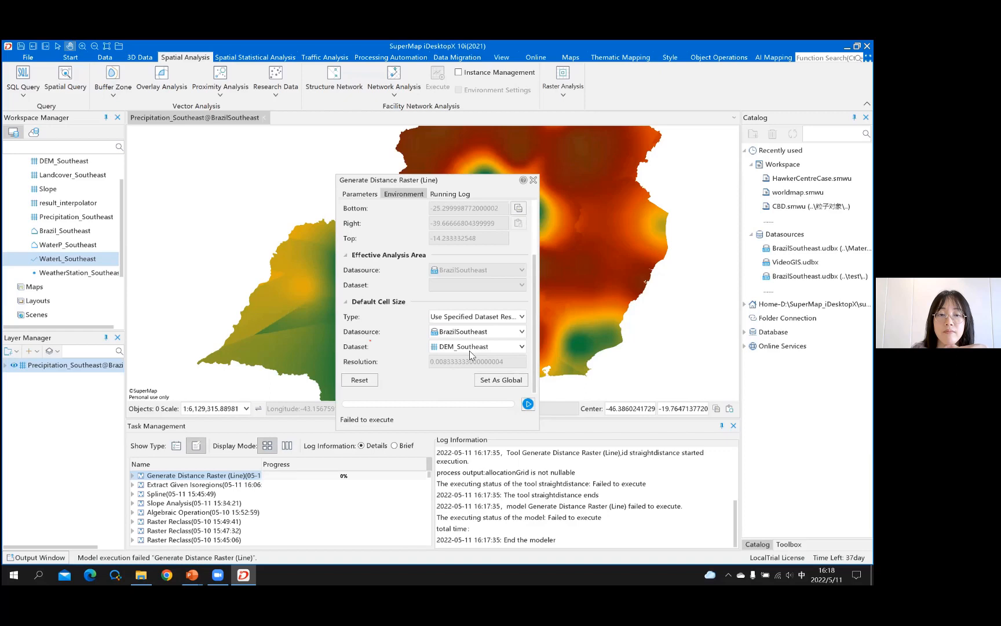
click(358, 195)
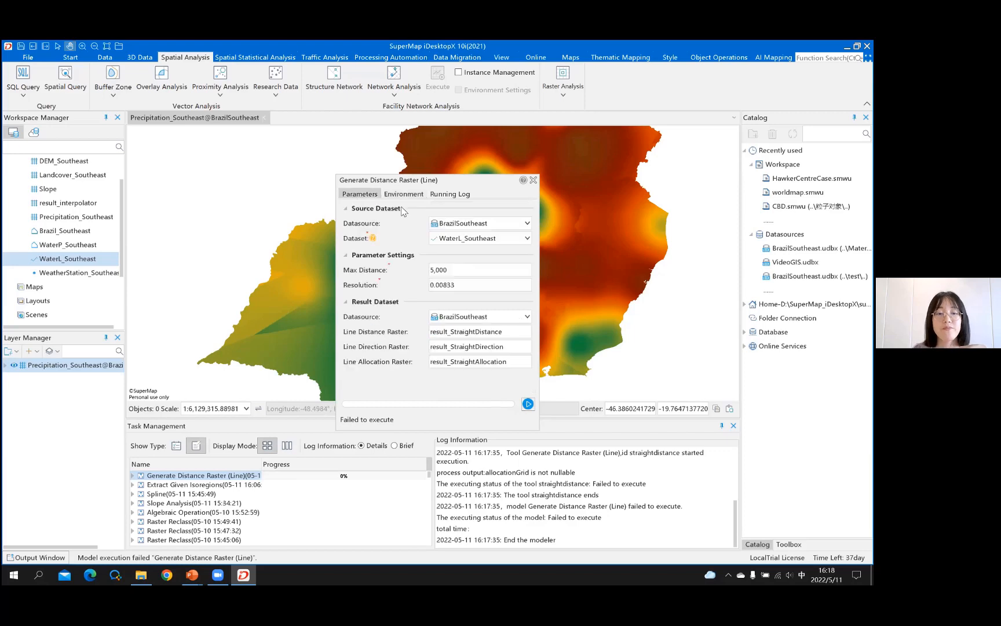
click(528, 405)
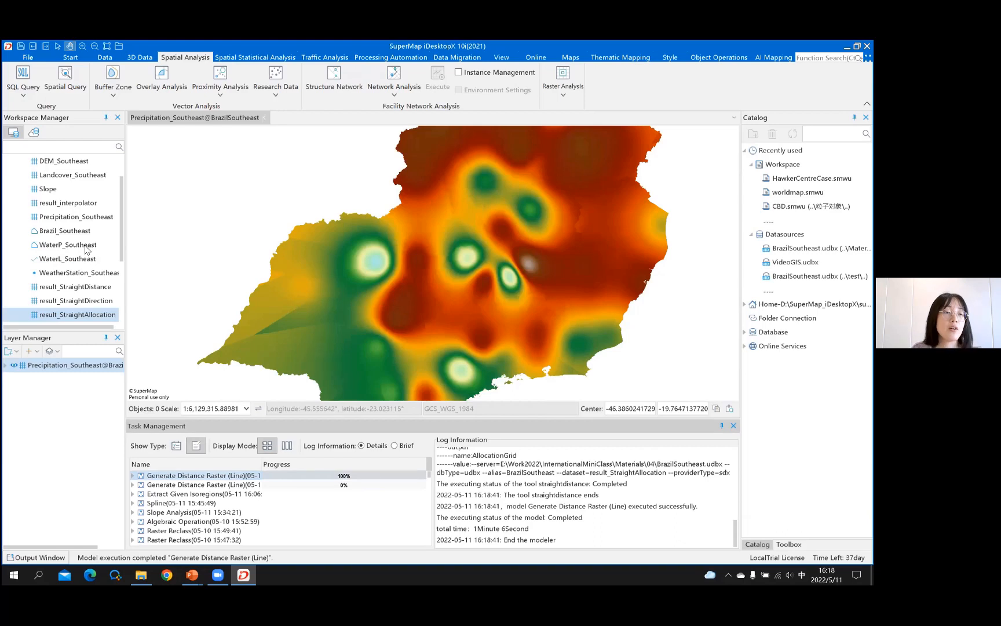
- Delete the result_StraightDirection and result_StraightAllocation datasets and display result_StraightDistance in a new map
scroll(87, 250, down, 1)
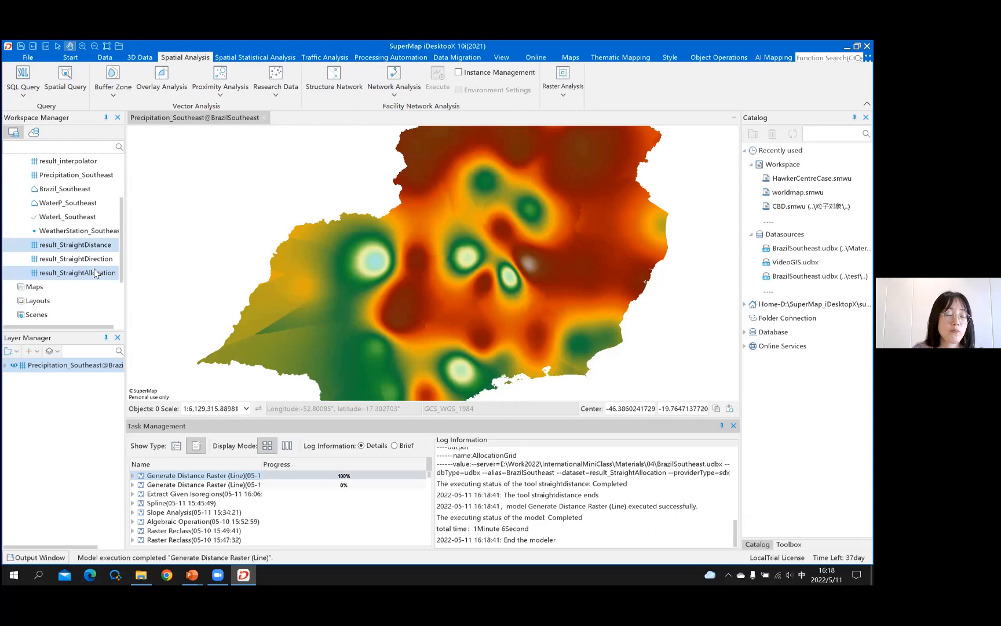
click(92, 261)
ctrl+click(93, 269)
right_click(94, 269)
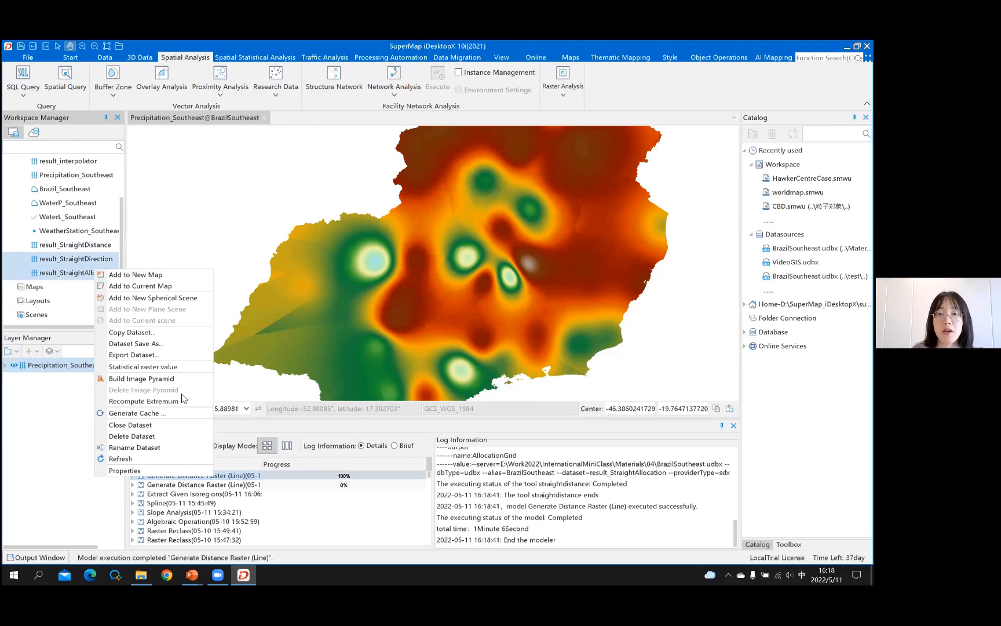
click(184, 435)
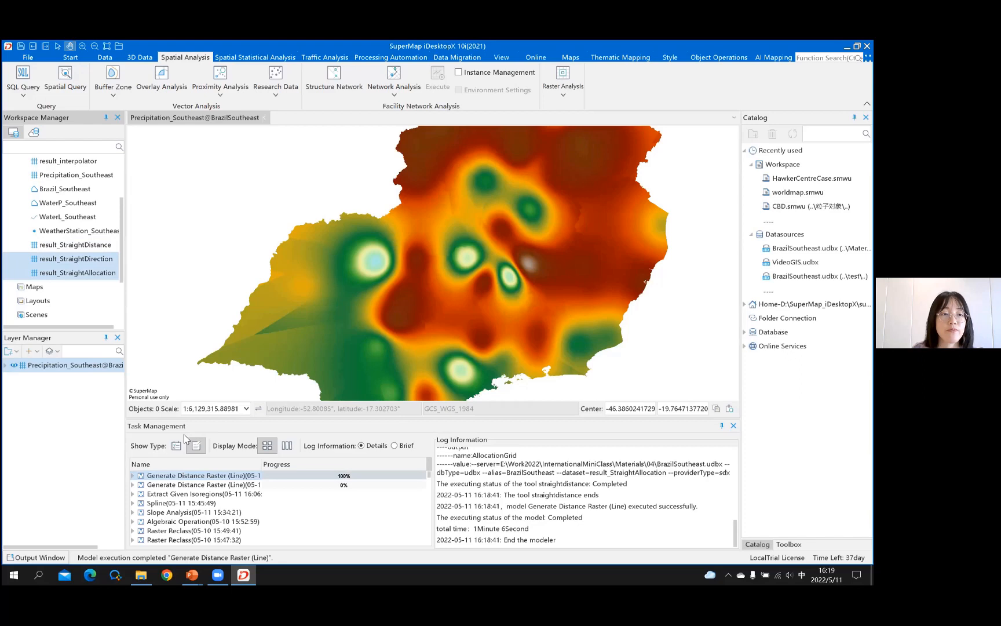
click(512, 353)
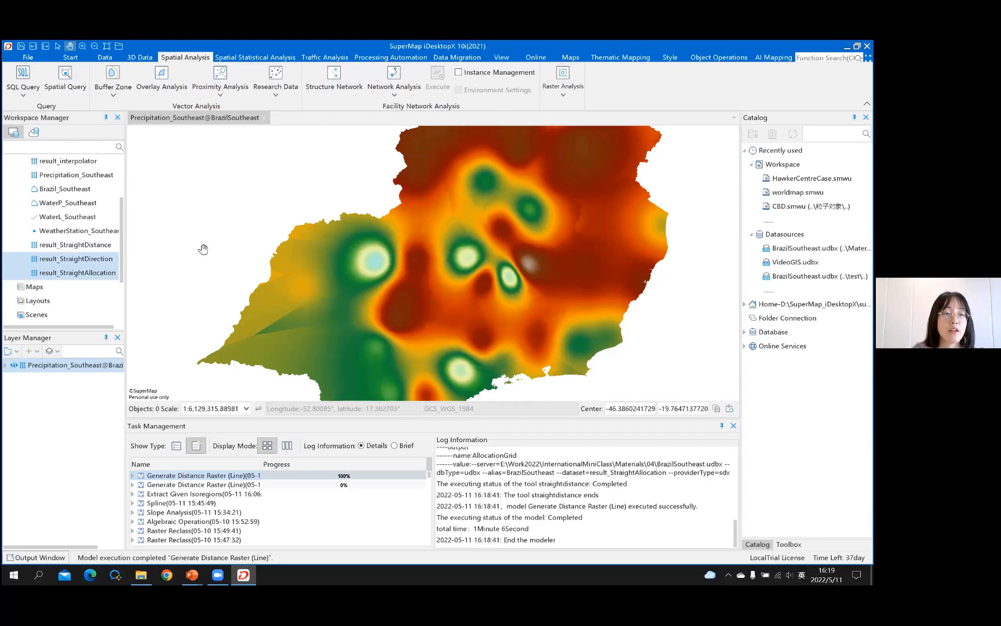
click(100, 246)
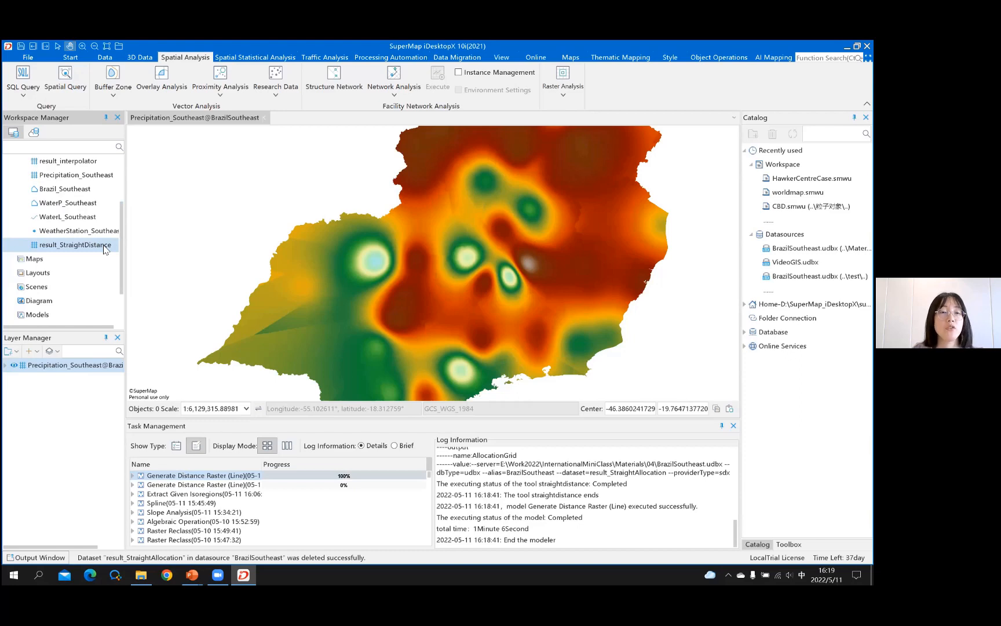
double_click(76, 244)
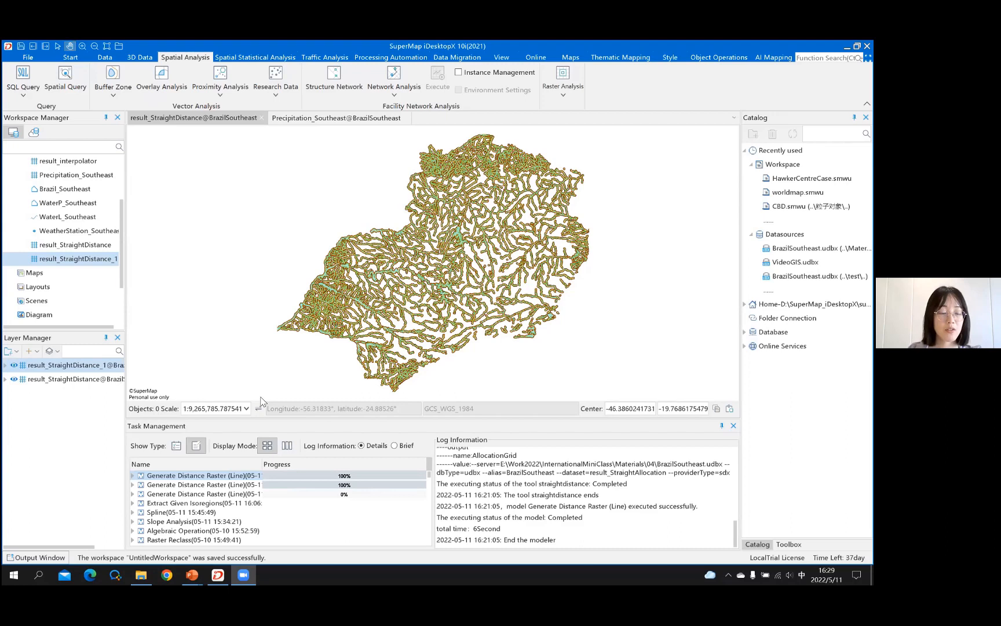
- Switch to the PowerPoint slide show and advance past the Distance to River slide to the Assessment section
key(alt+Tab)
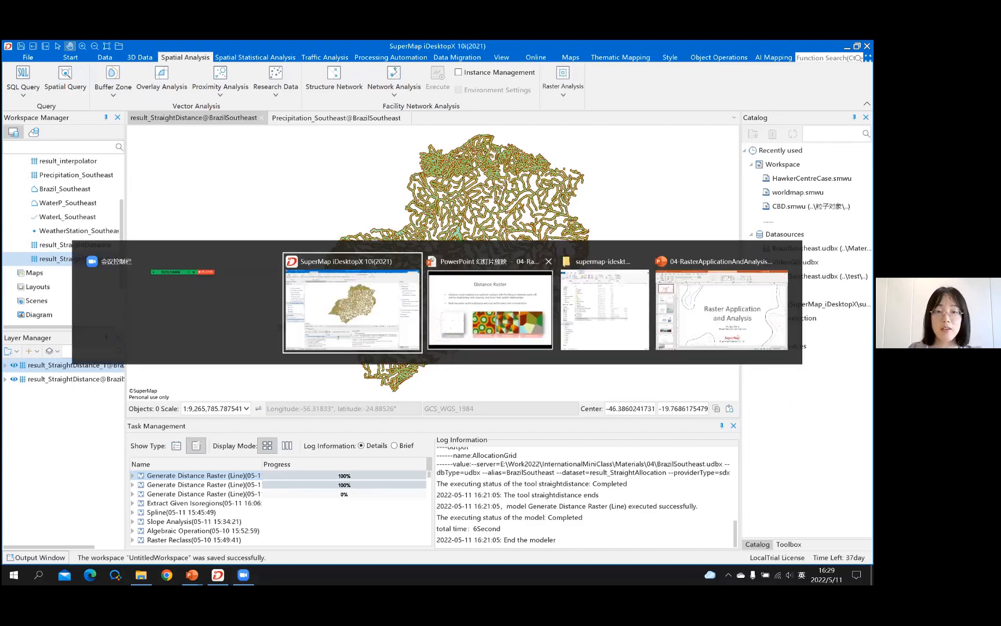
click(490, 307)
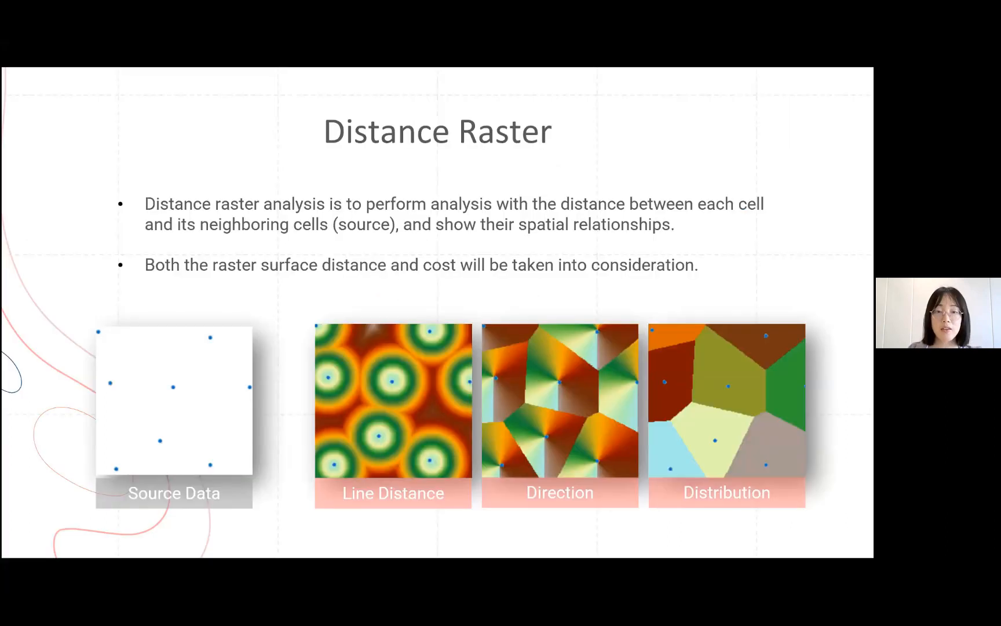
click(733, 174)
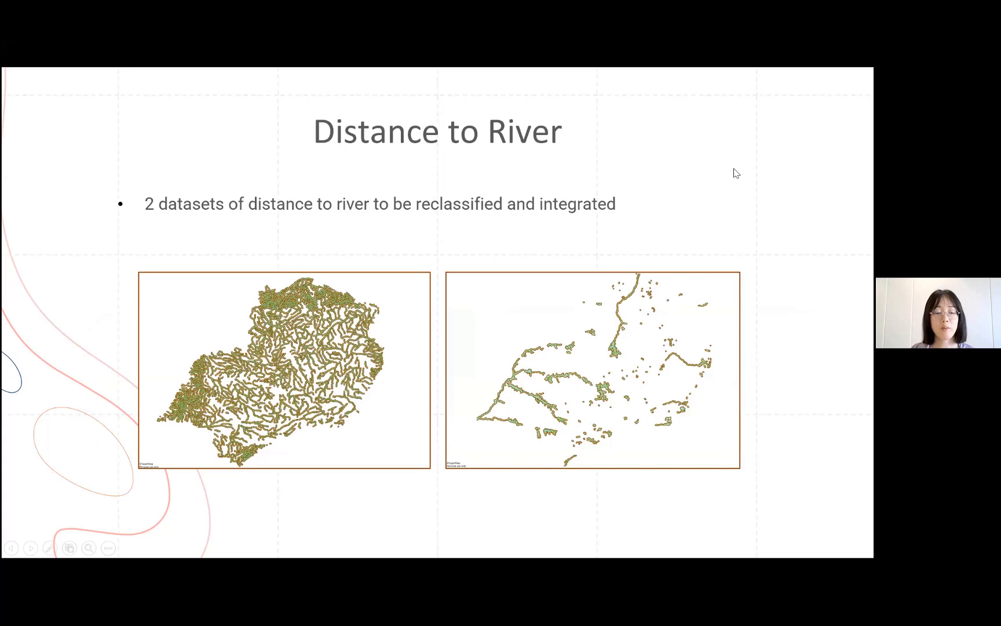
click(733, 173)
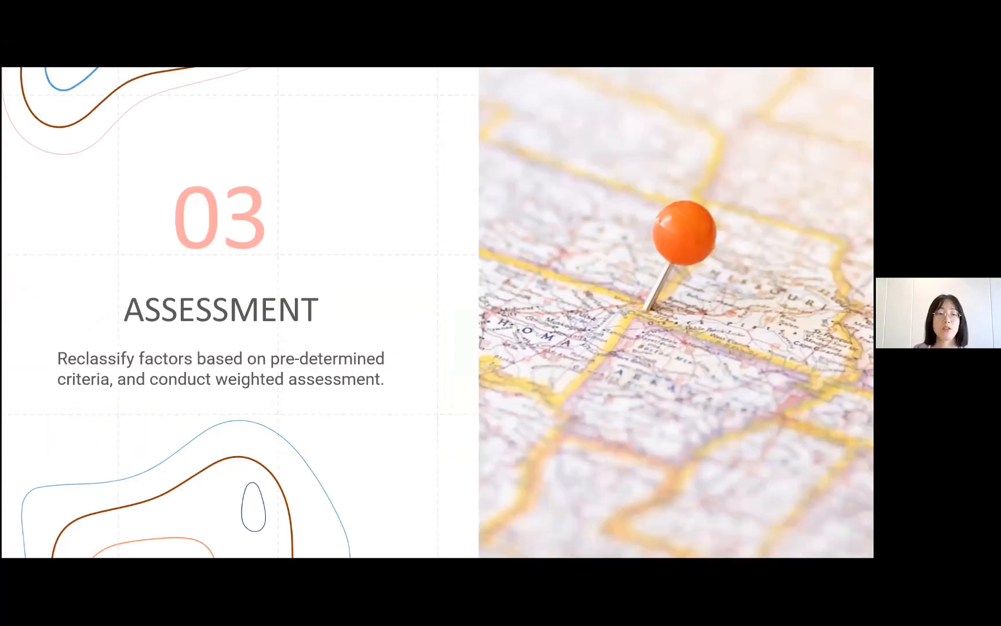
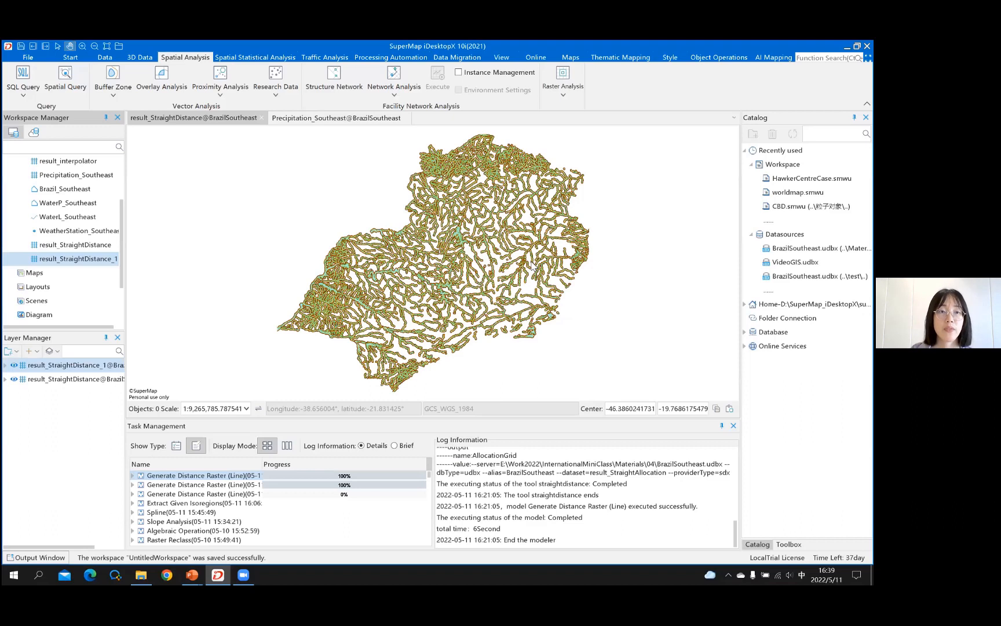
- Close the open result_StraightDistance and Precipitation_Southeast maps and the task management log
click(261, 118)
key(Escape)
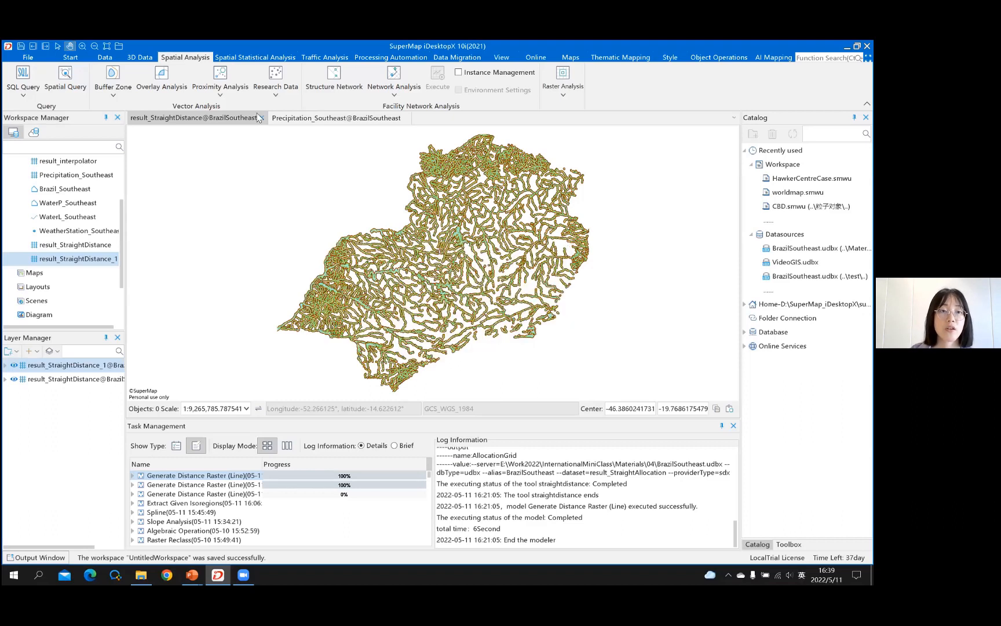
click(260, 117)
click(260, 118)
click(504, 353)
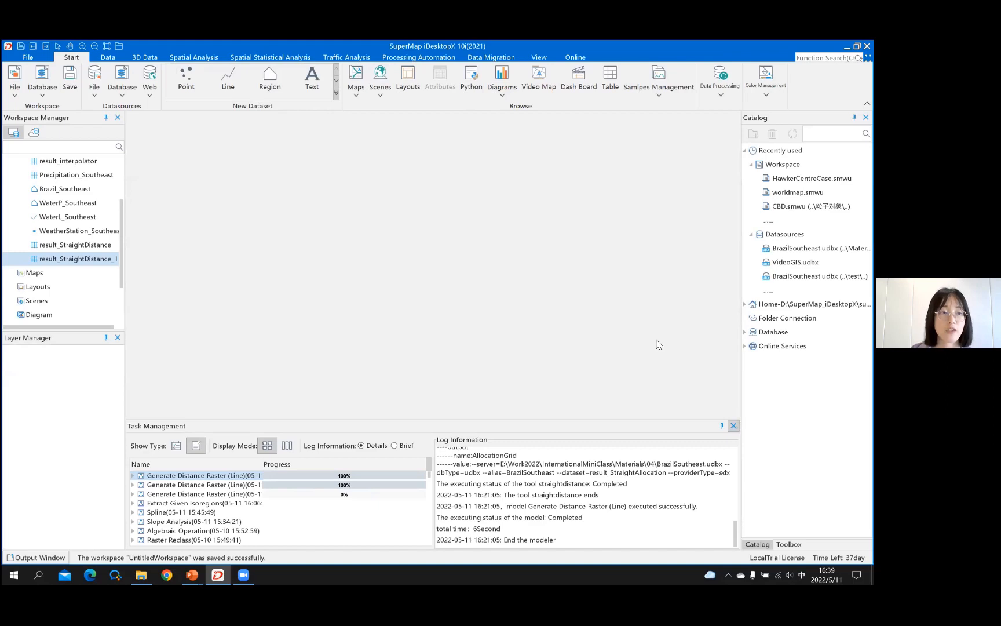
click(734, 425)
- Start Raster Reclass with the Slope dataset of BrazilSoutheast as the source
scroll(98, 270, up, 2)
click(93, 255)
click(49, 231)
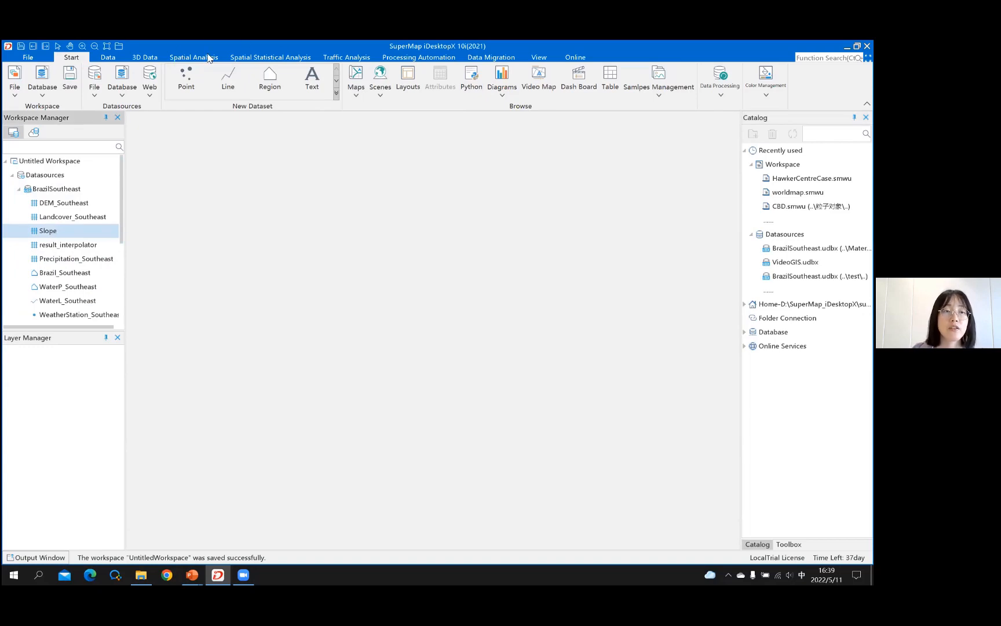
click(109, 57)
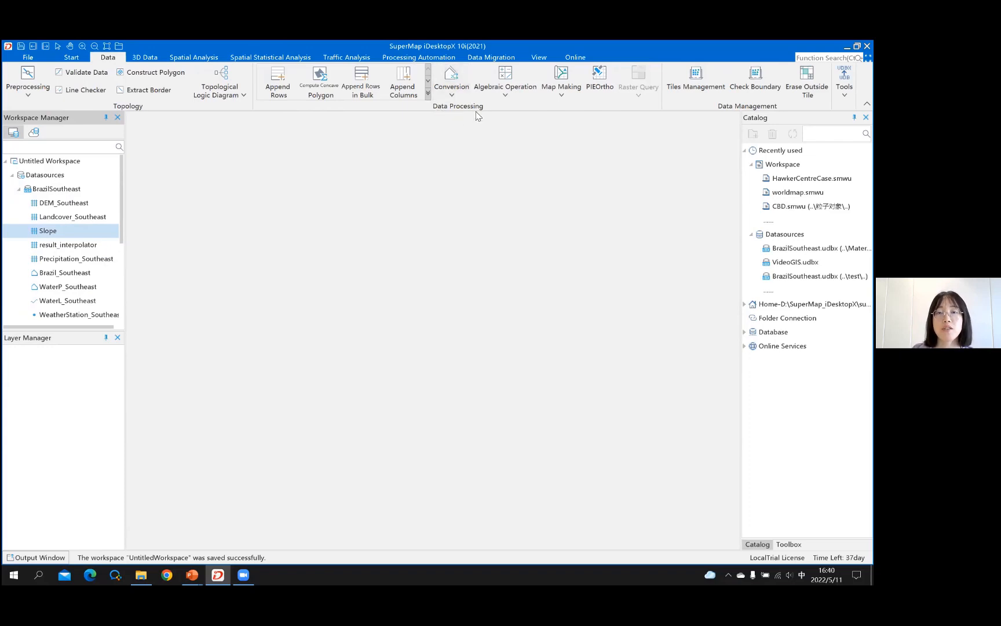
click(428, 94)
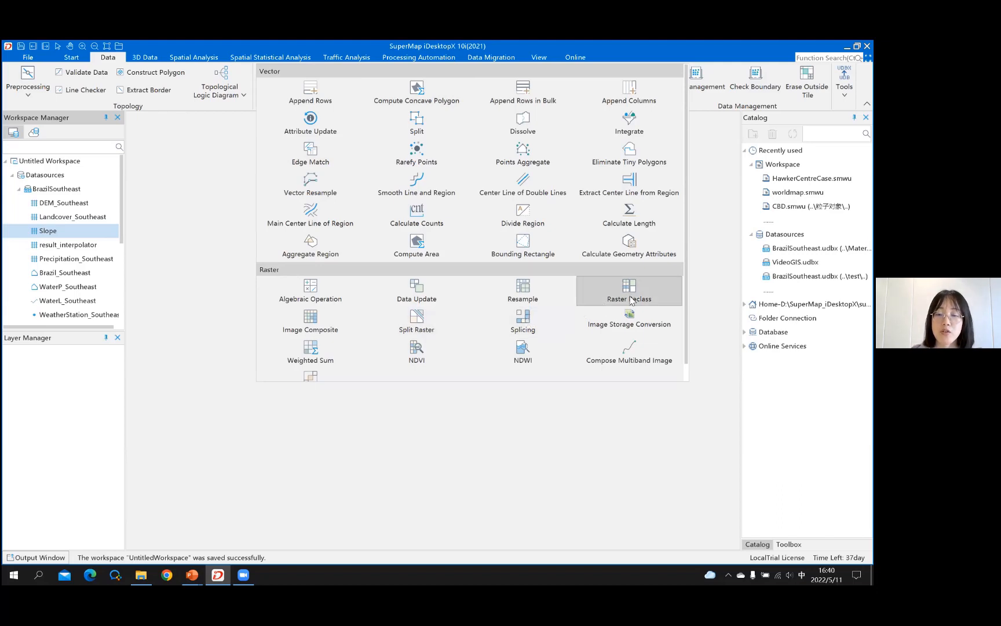
click(599, 287)
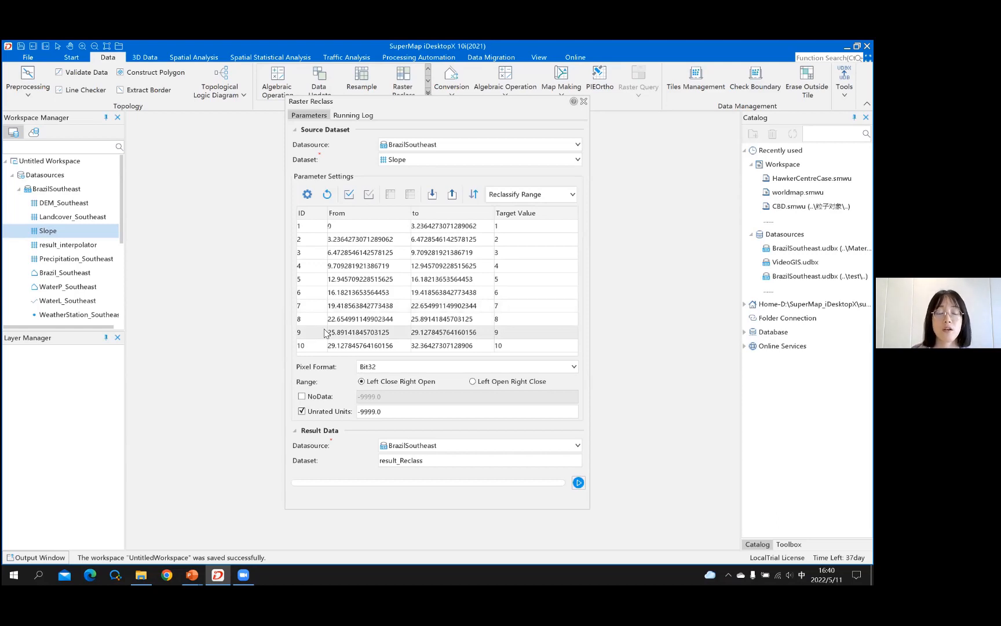
- Regenerate the slope reclassification table with 5 ranges using the Equal Interval method
click(306, 197)
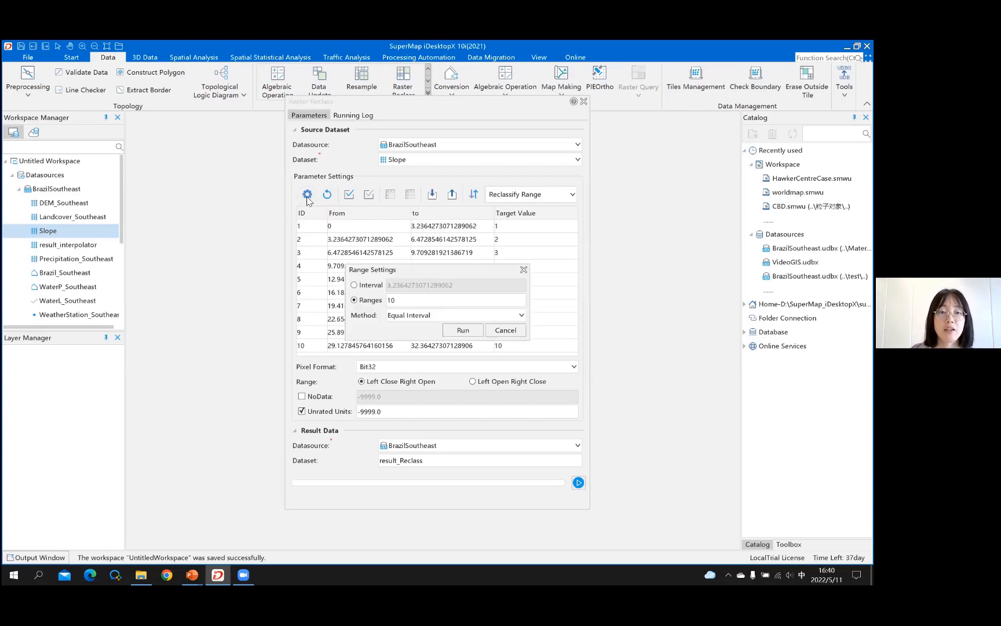
drag(401, 299, 376, 302)
text(5)
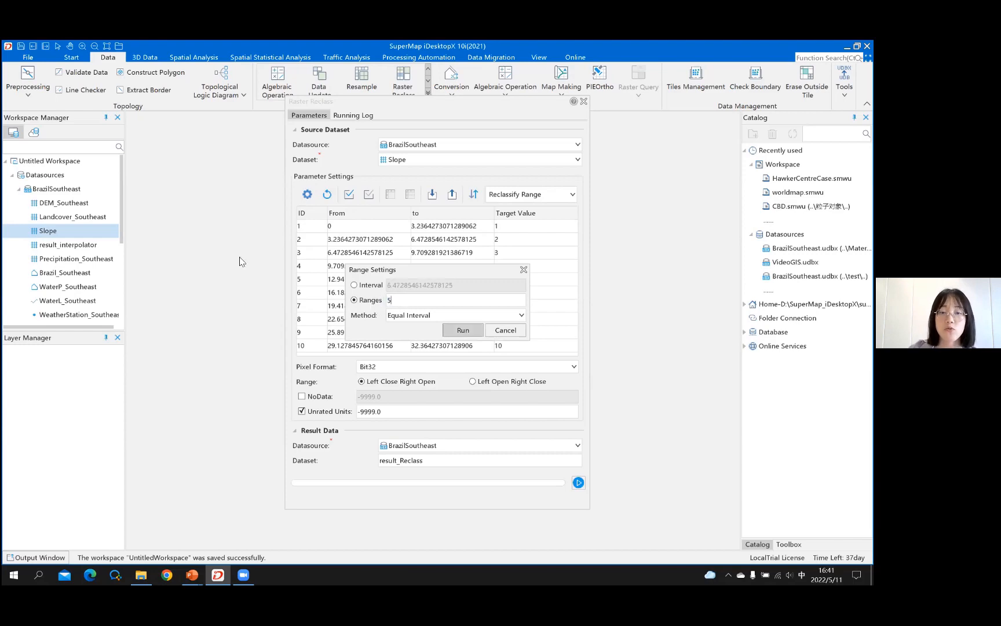
click(464, 330)
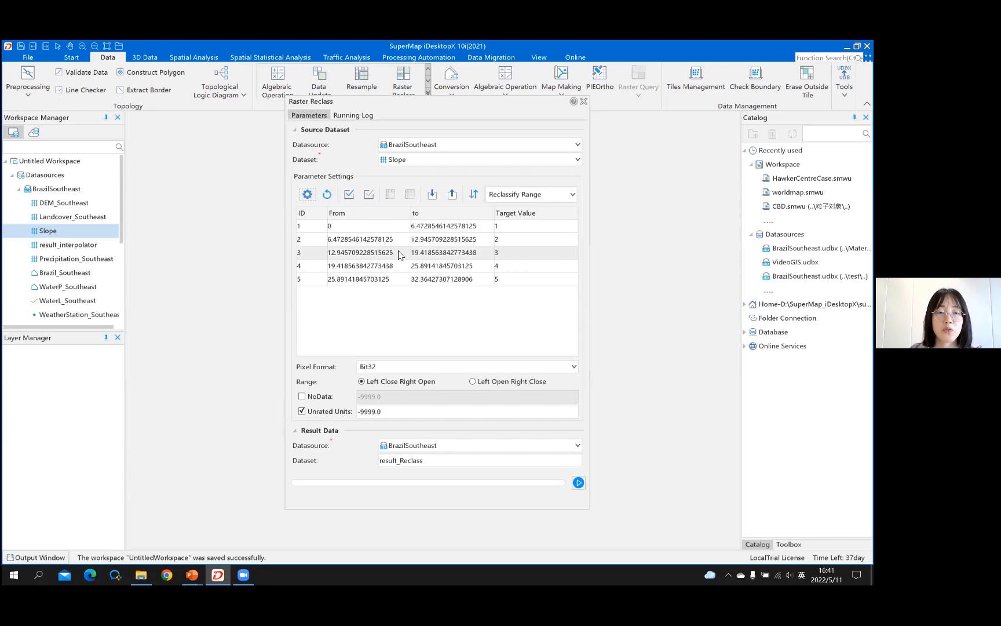
- Switch to the PowerPoint slide show, read the slope ranges on the Factor Criteria slide, and return to SuperMap iDesktopX
key(alt+Tab)
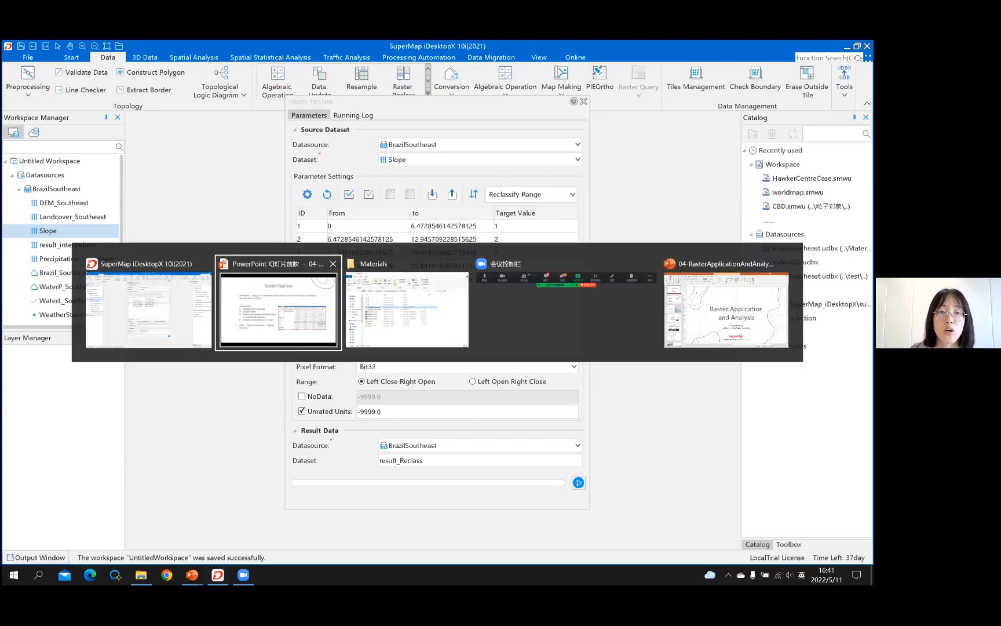
click(340, 344)
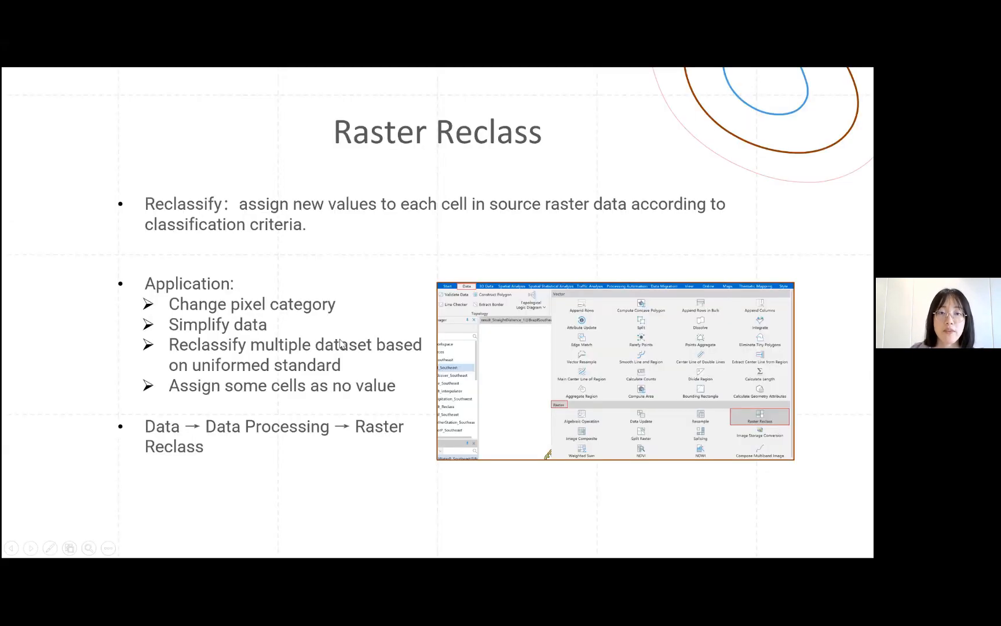
click(340, 345)
click(351, 343)
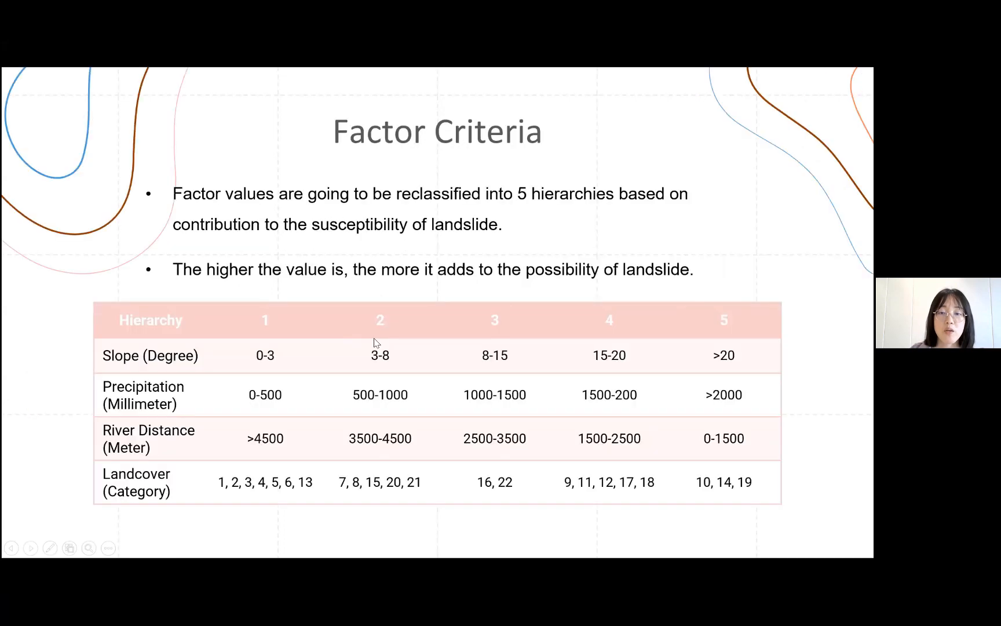
click(374, 342)
key(Left)
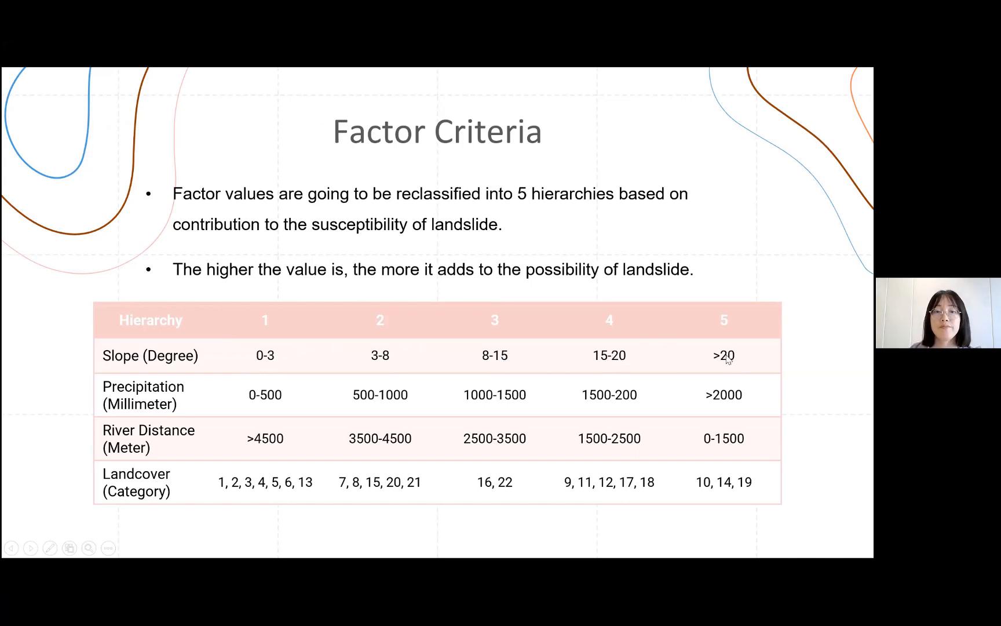
key(alt+Tab)
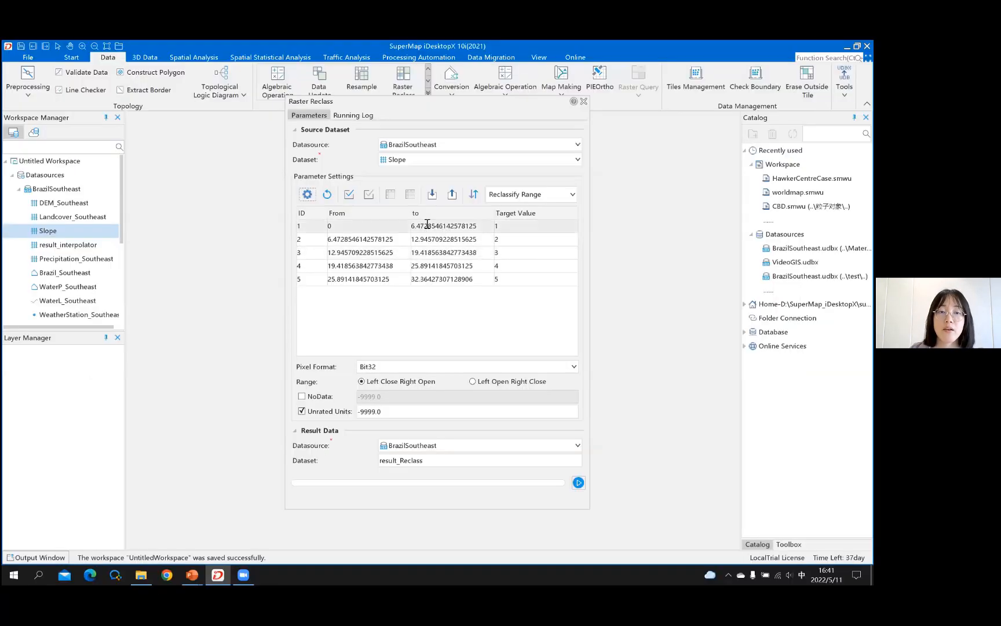
- Set the first slope range to end at 3 and the second range to run from 3 to 8
click(427, 225)
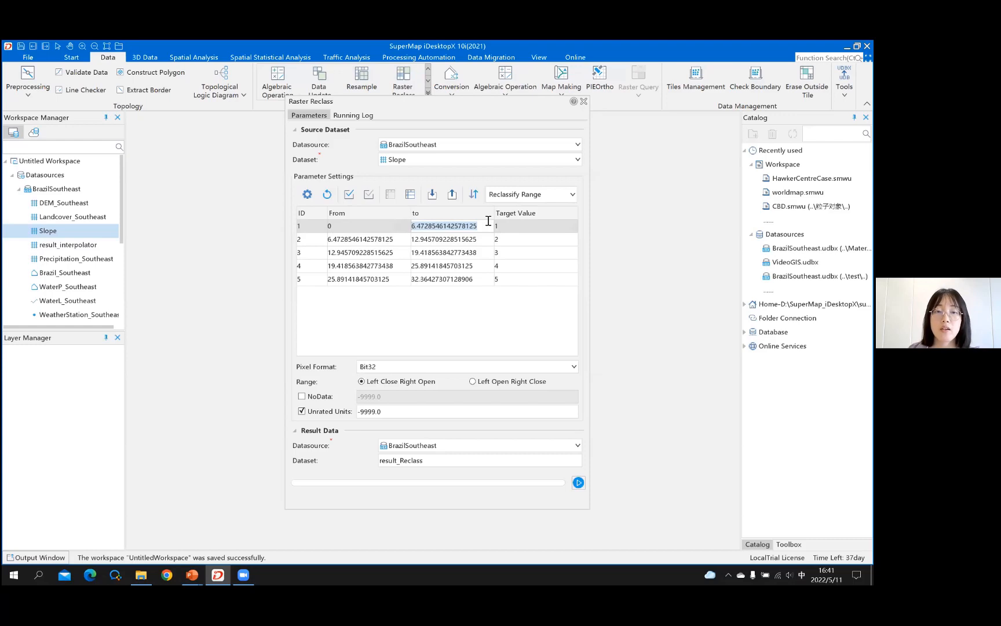
text(3)
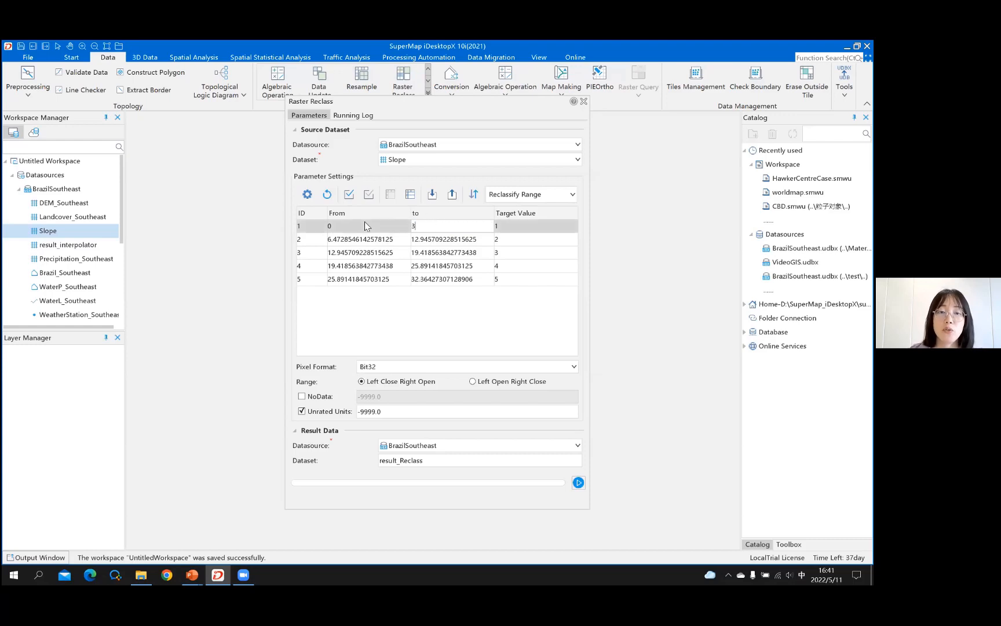
click(373, 239)
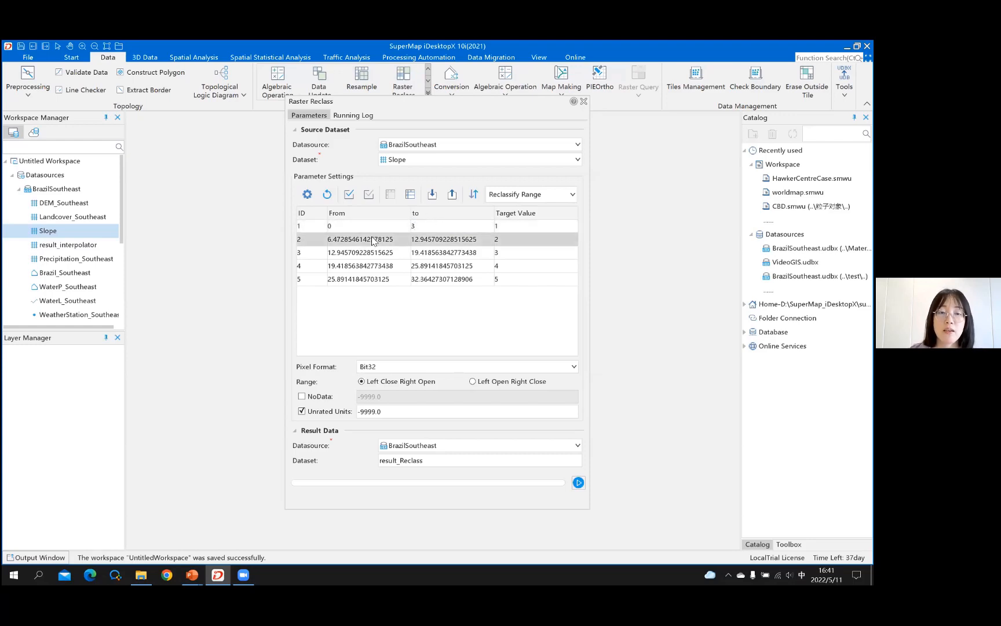
click(373, 239)
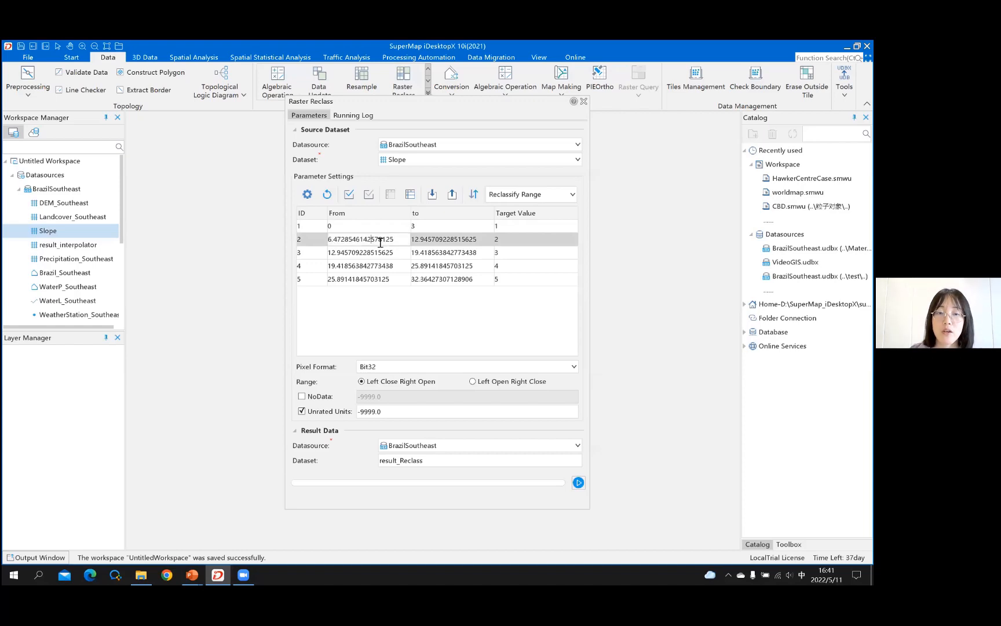
drag(393, 240, 323, 242)
text(3)
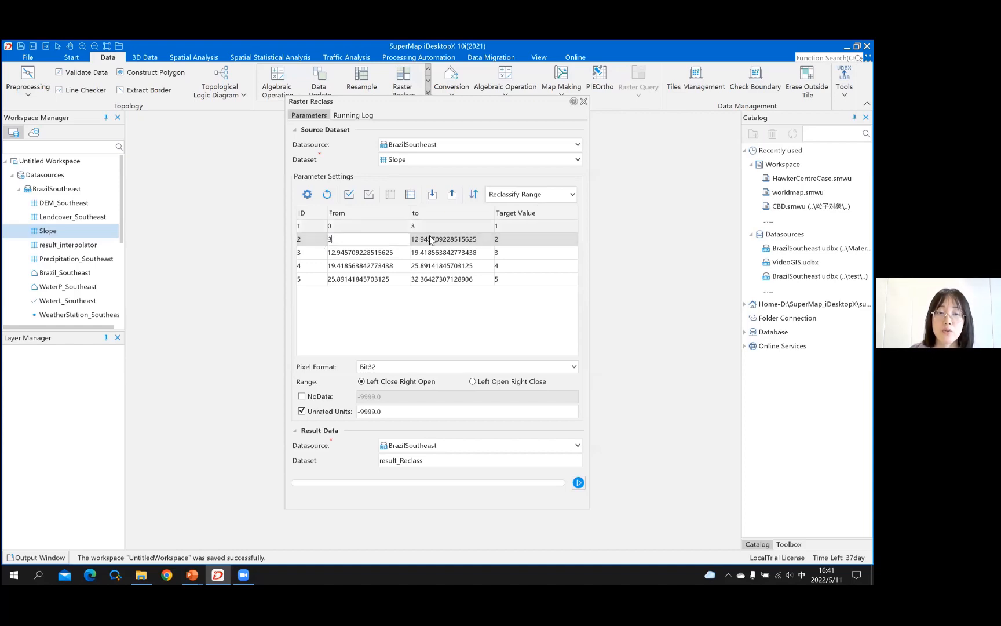
double_click(476, 240)
drag(477, 240, 412, 229)
text(8)
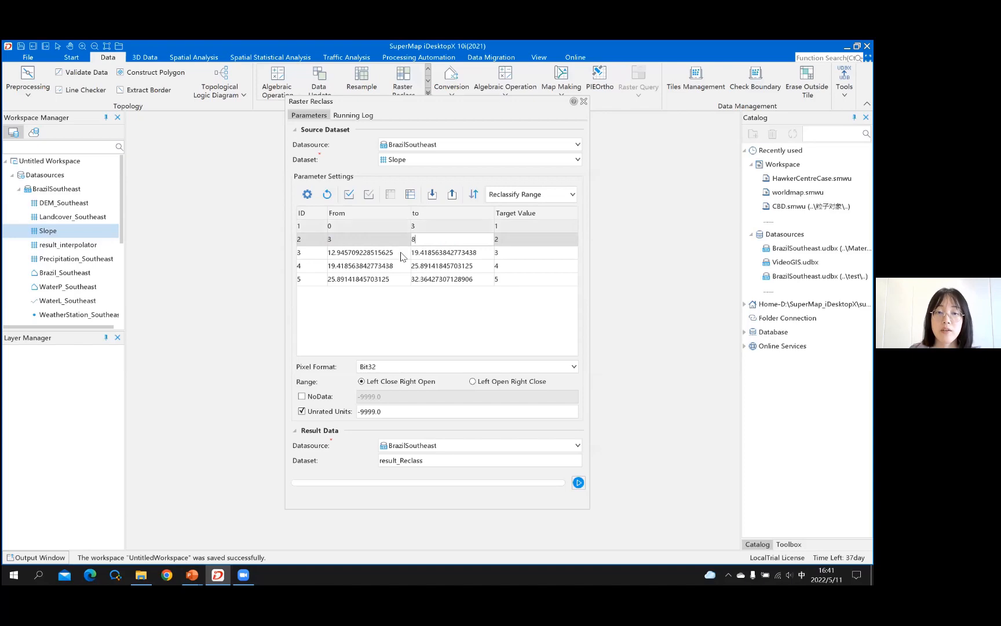
- Set the third slope range to run from 8 to 15
click(343, 253)
drag(343, 253, 313, 250)
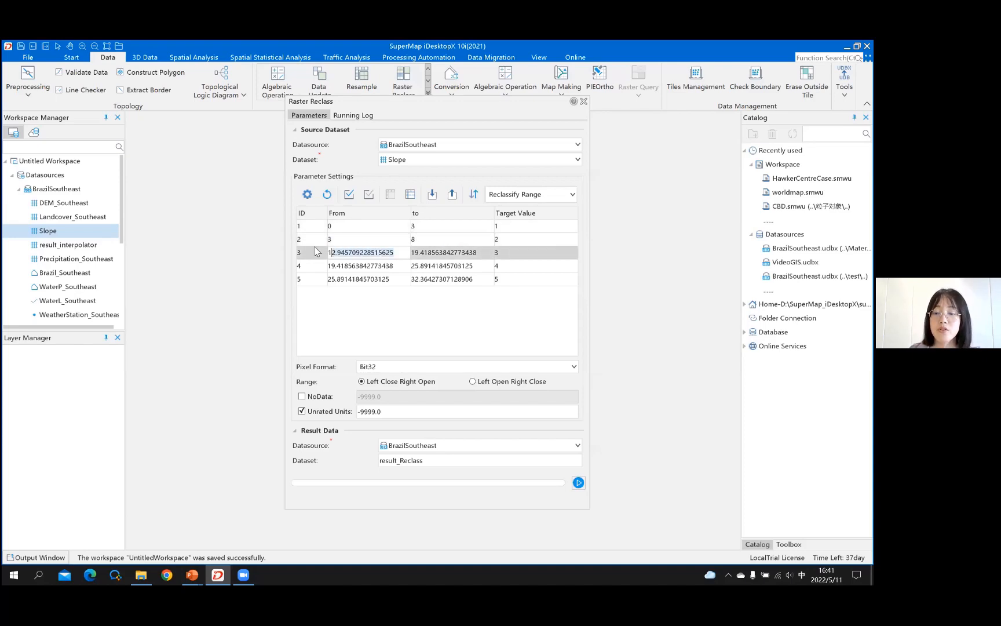
text(8)
click(481, 252)
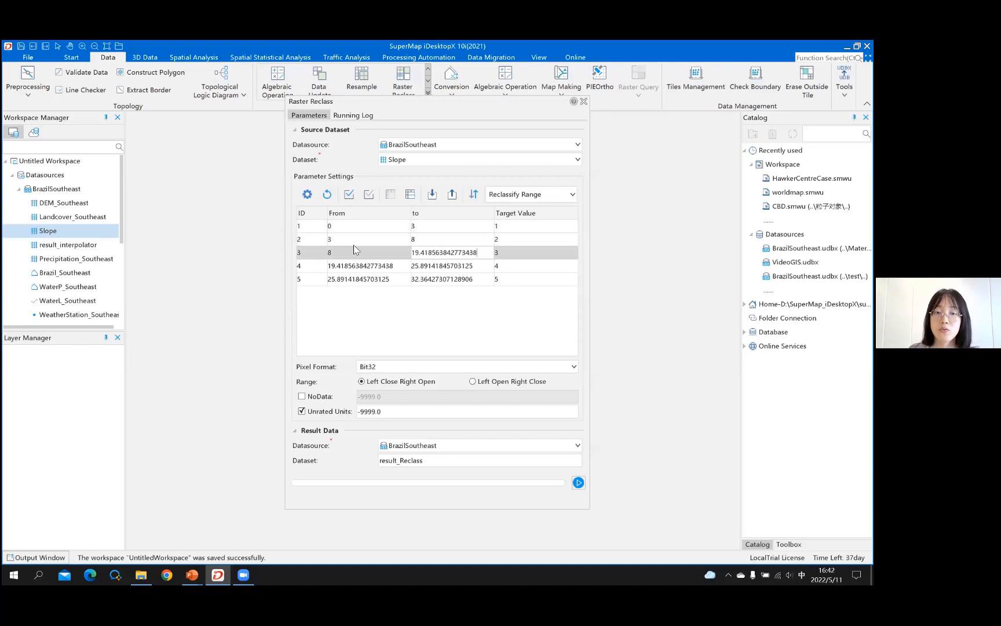
text(15)
- Set the fourth slope range to run from 15 to 20
click(384, 265)
drag(384, 265, 318, 261)
text(15)
click(439, 266)
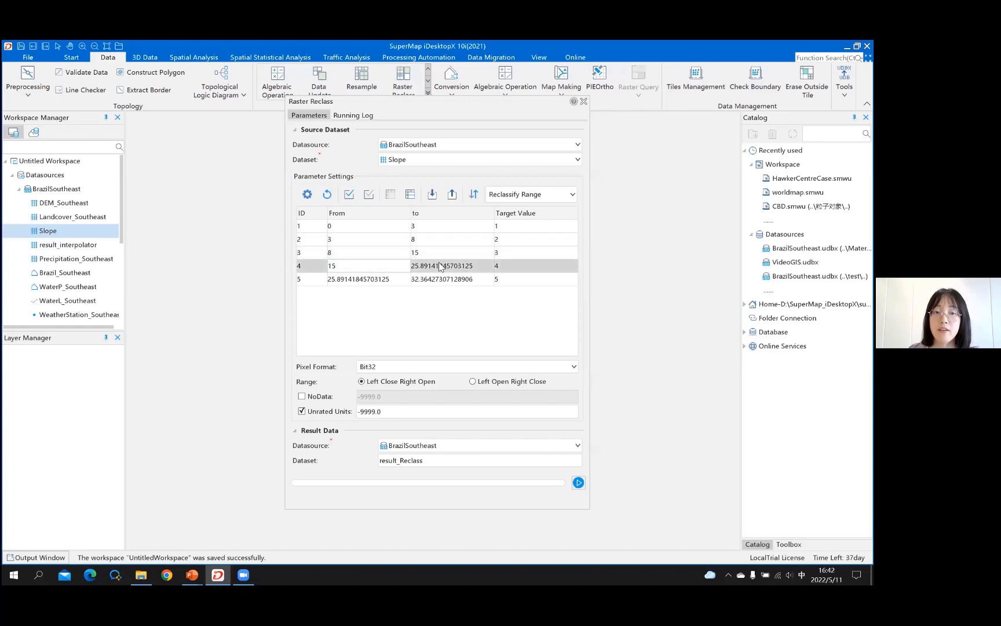
click(451, 267)
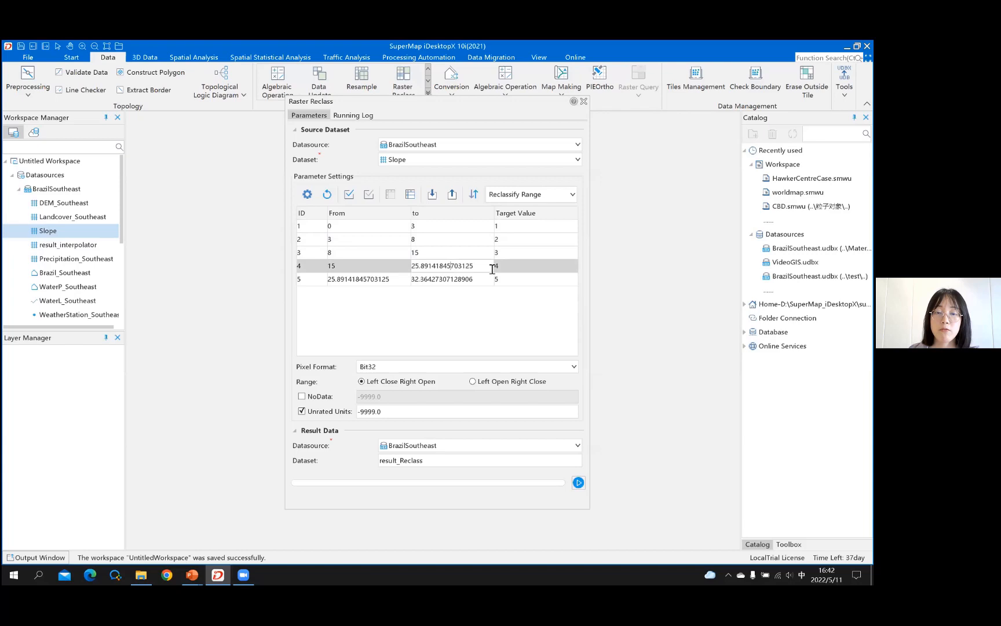
drag(399, 270, 398, 268)
text(20)
- Set the fifth slope range to run from 20 to 45
click(398, 278)
double_click(371, 278)
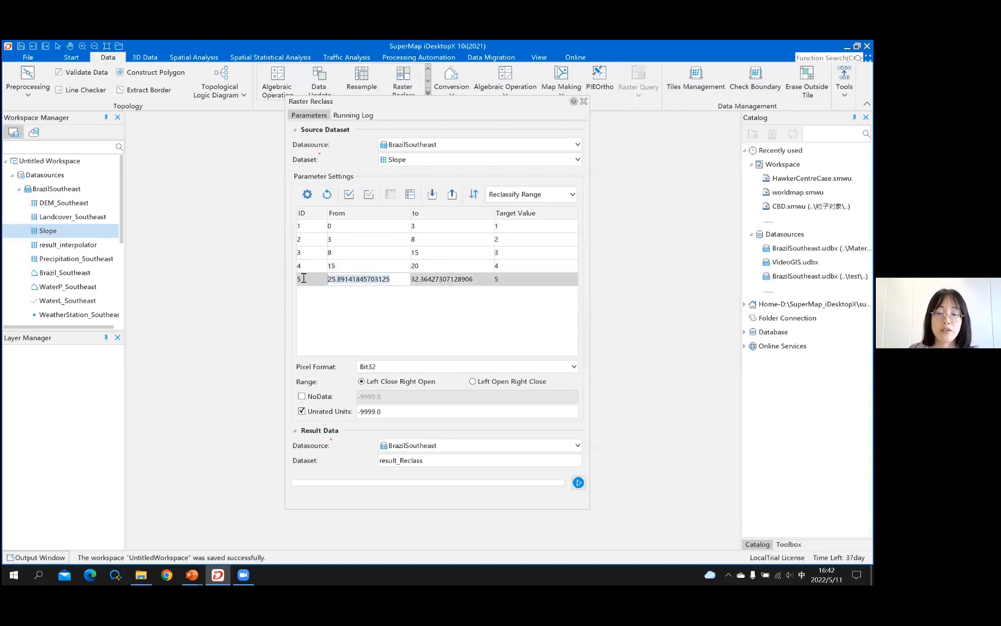
text(20)
click(449, 280)
drag(477, 278, 397, 274)
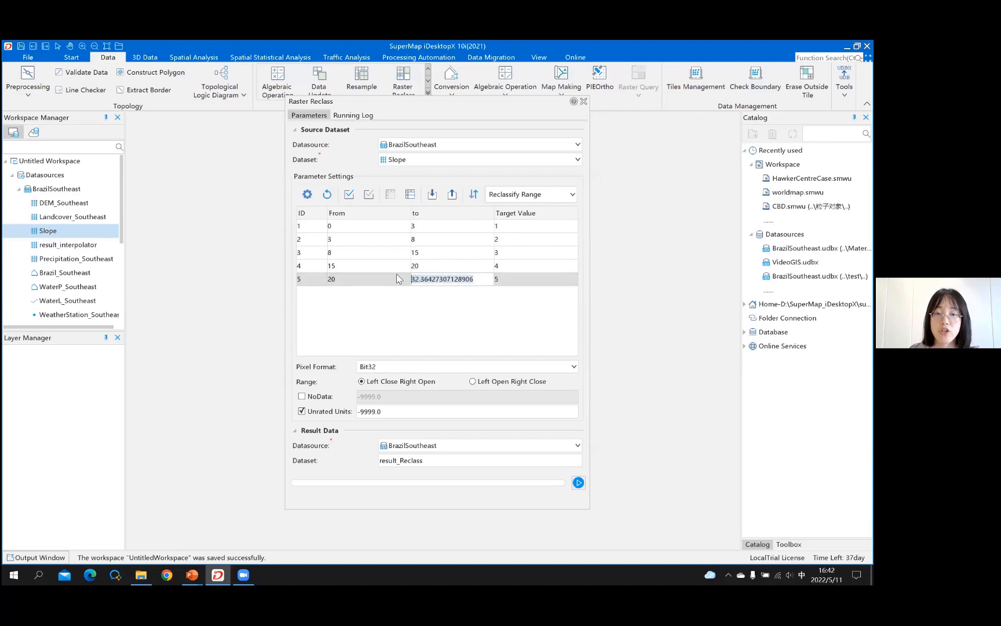
text(45)
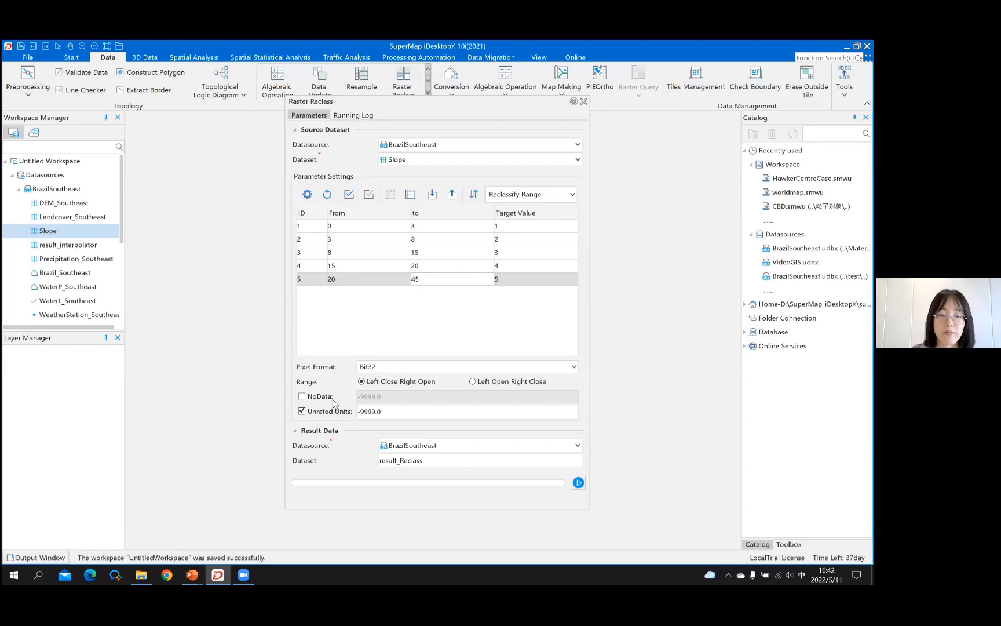
- Enable the NoData value, name the result dataset R_Slope, and run the slope reclassification
click(303, 398)
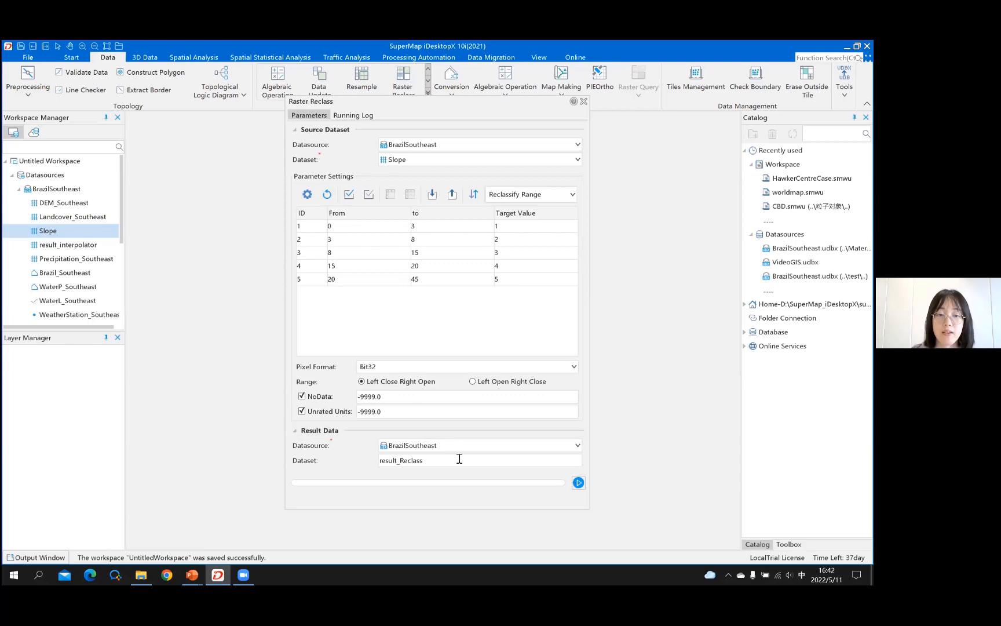
double_click(406, 460)
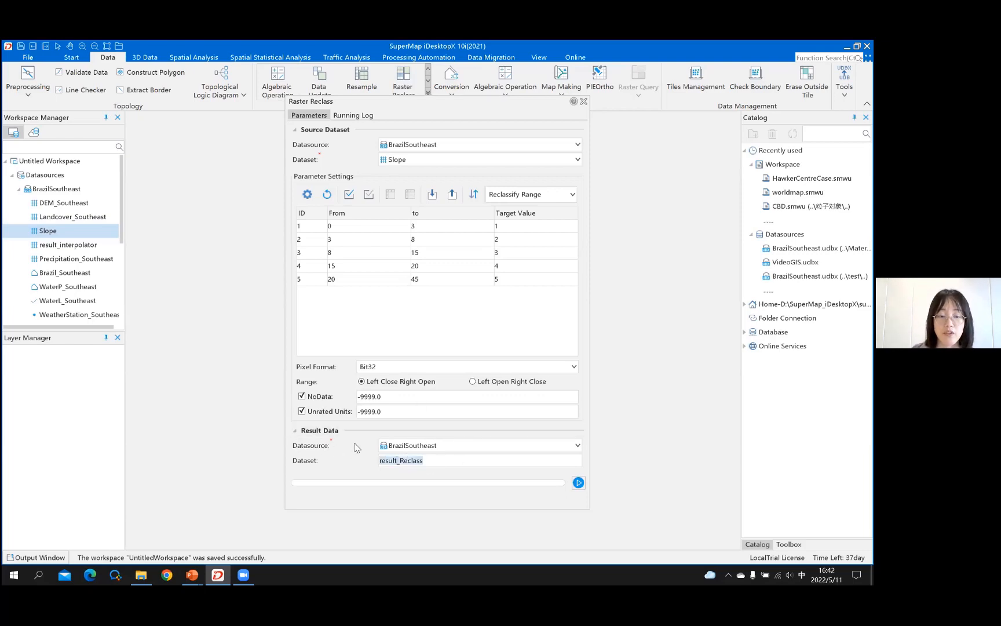
text(R)
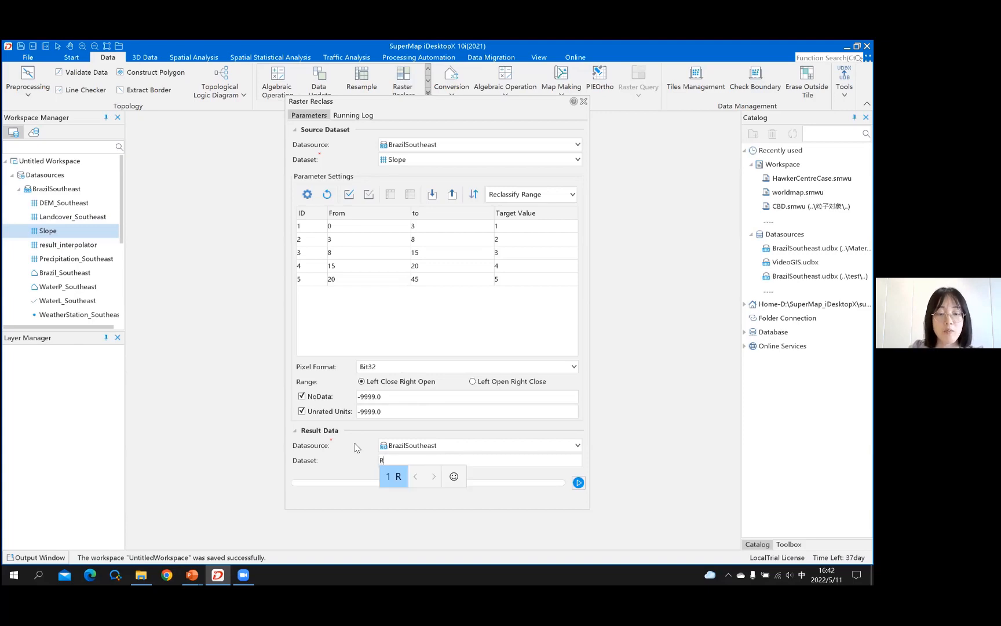
key(BackSpace)
text(R)
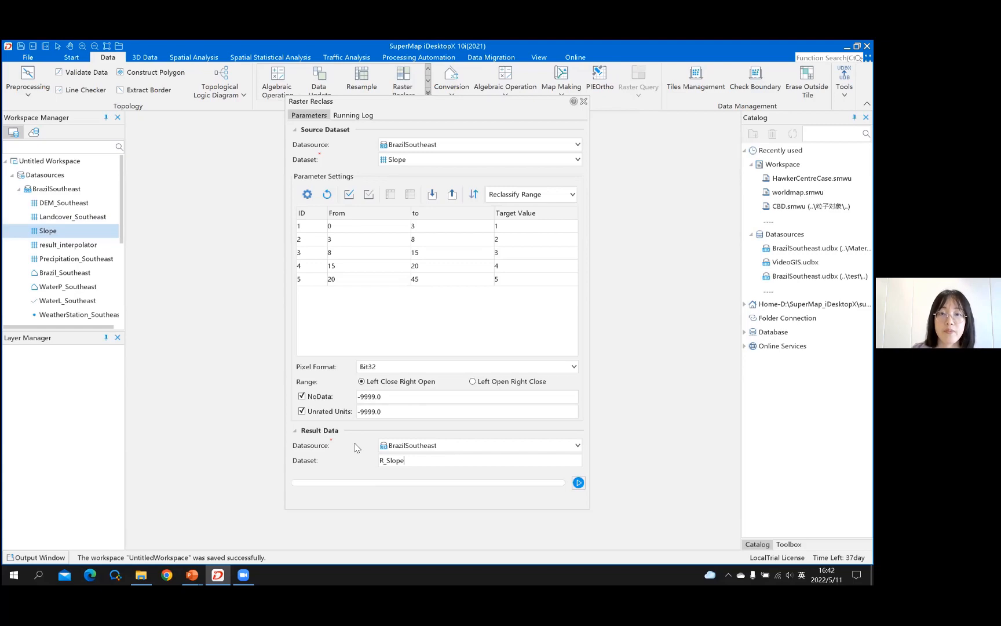
click(579, 483)
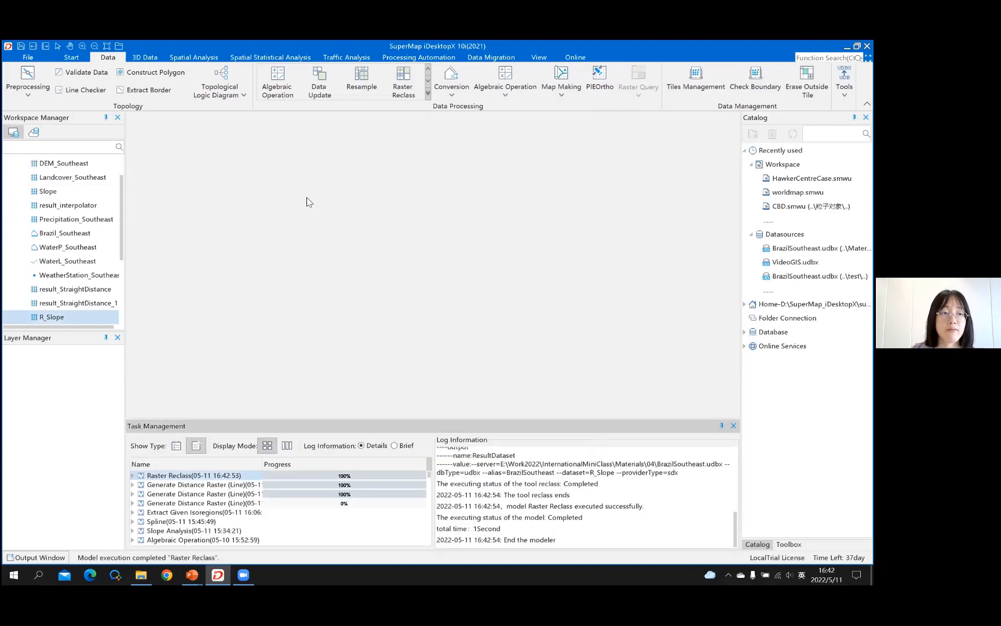
- Open the R_Slope raster as a map and inspect its grid values at several locations with Raster Query
click(75, 320)
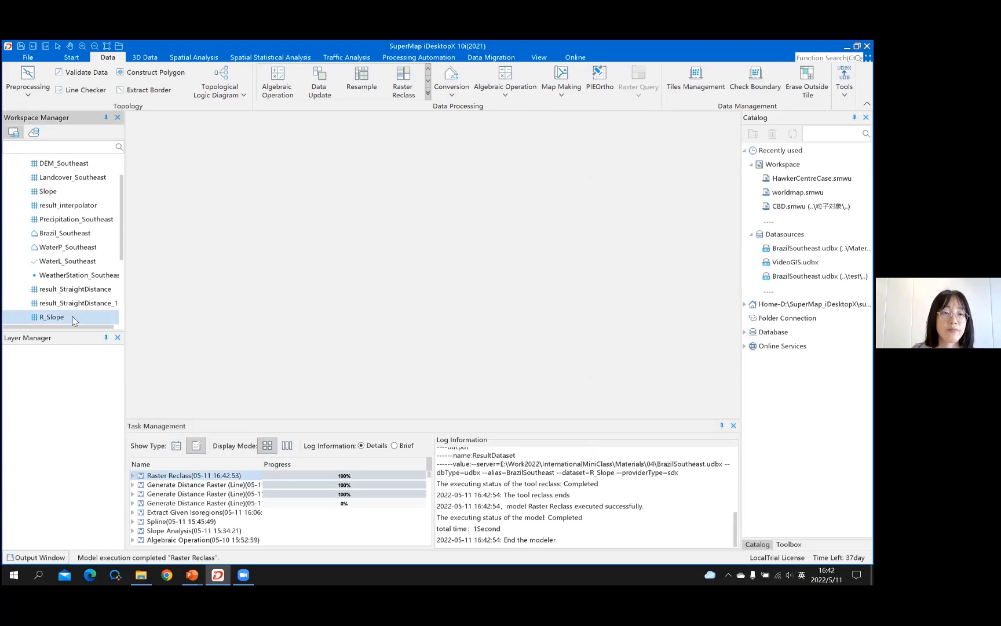
double_click(74, 320)
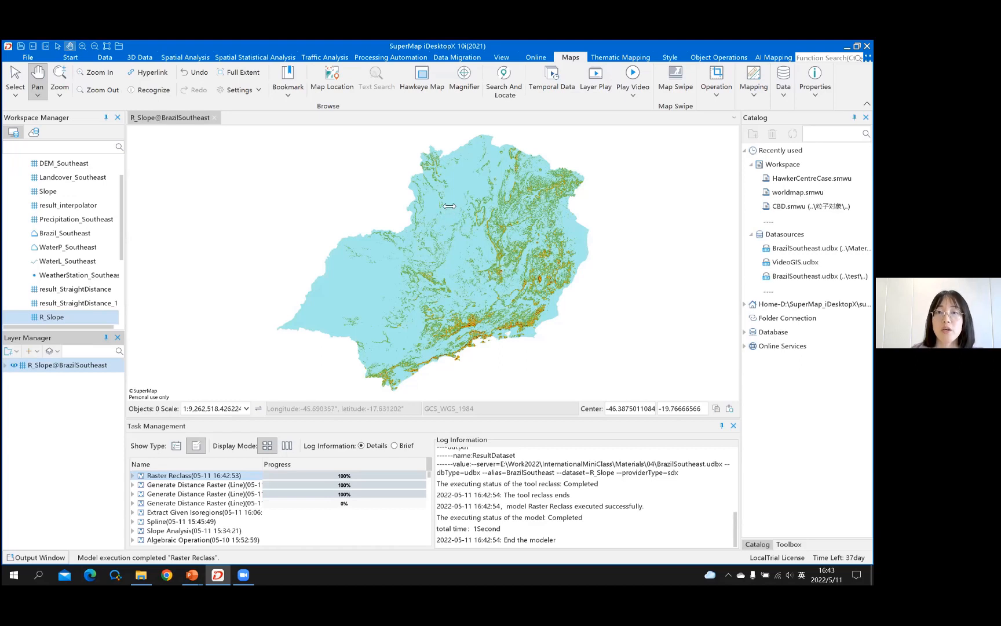
click(105, 56)
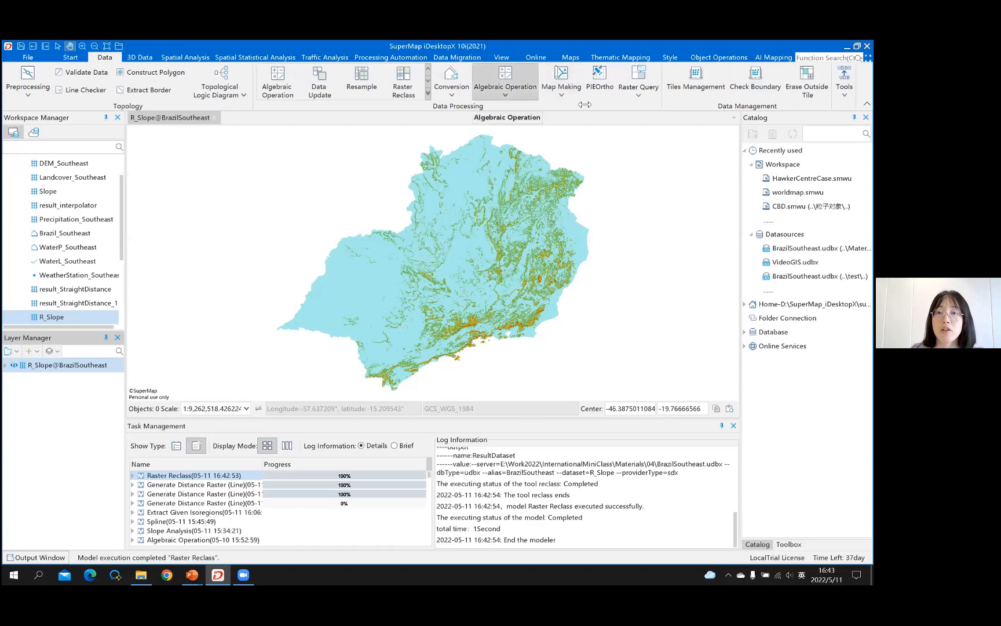
click(641, 94)
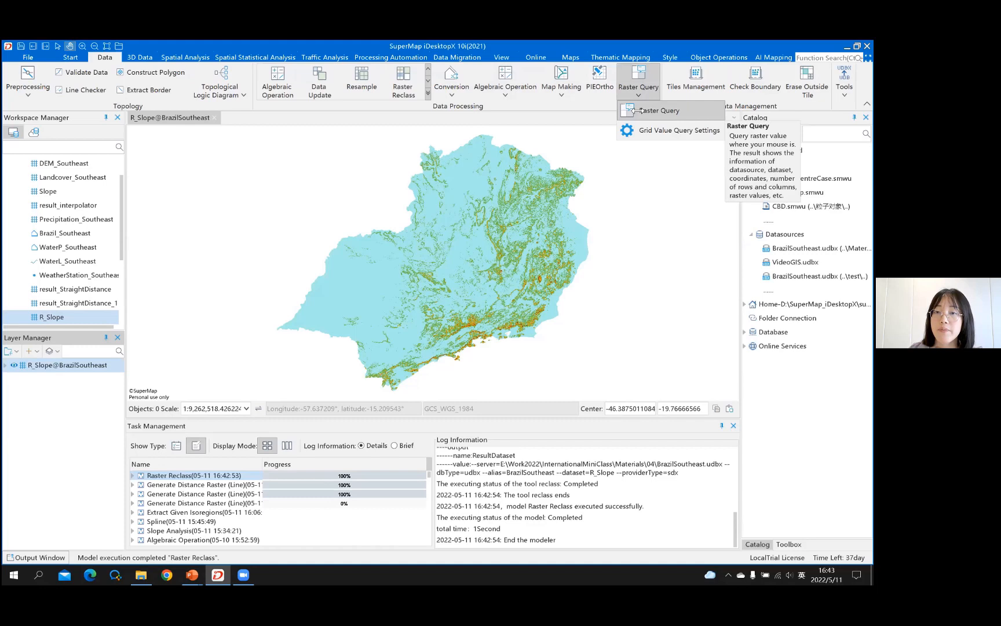
click(644, 110)
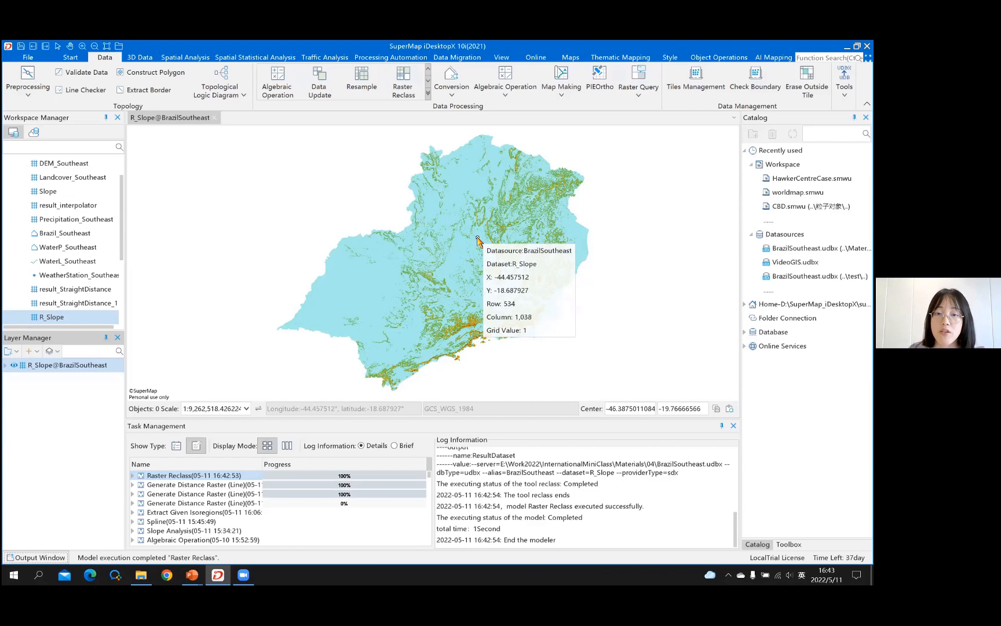
scroll(477, 239, up, 3)
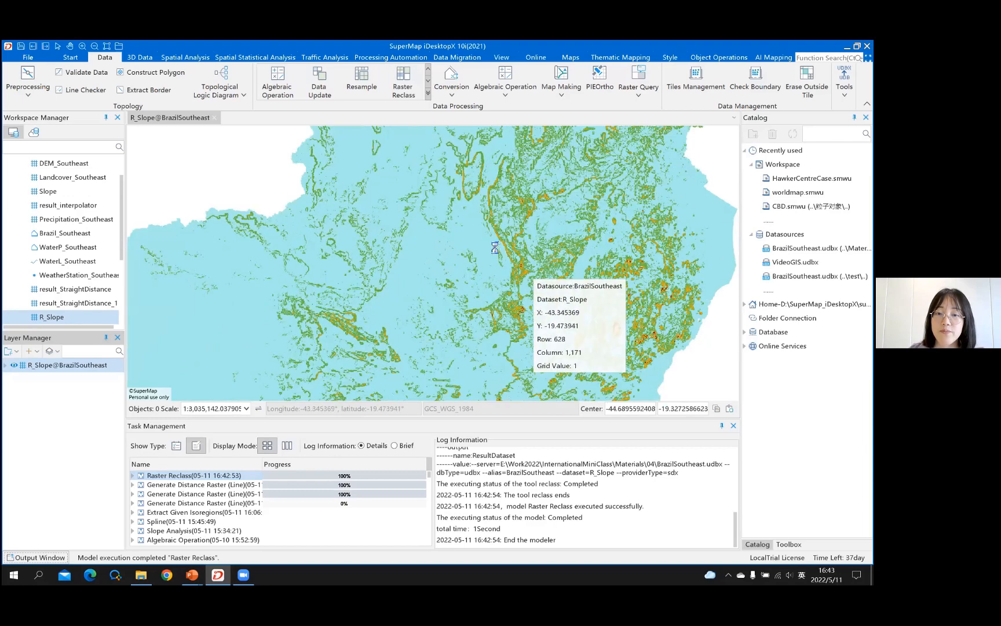
scroll(499, 247, up, 3)
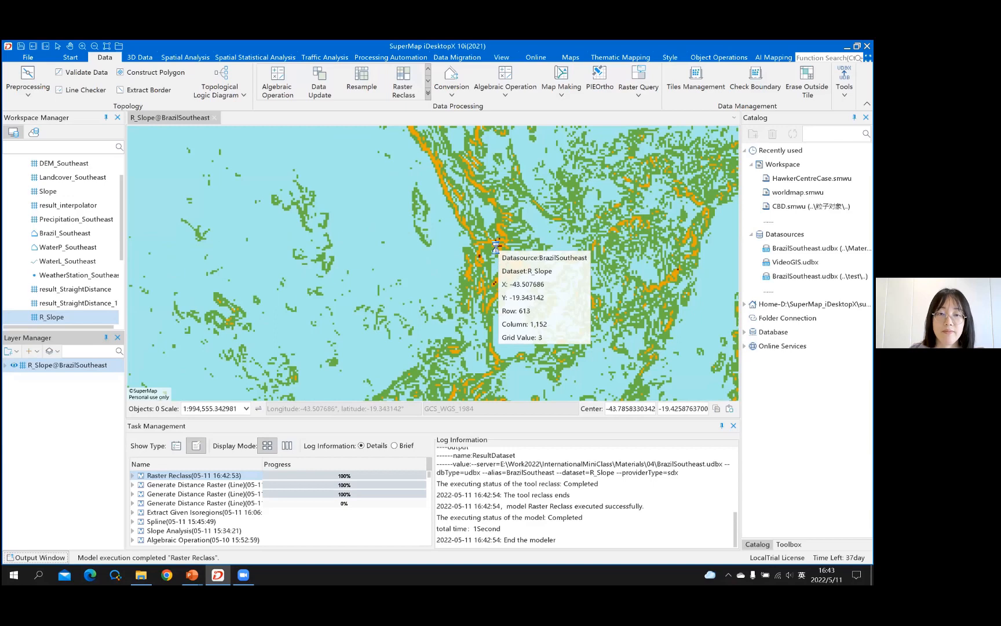
scroll(496, 248, down, 3)
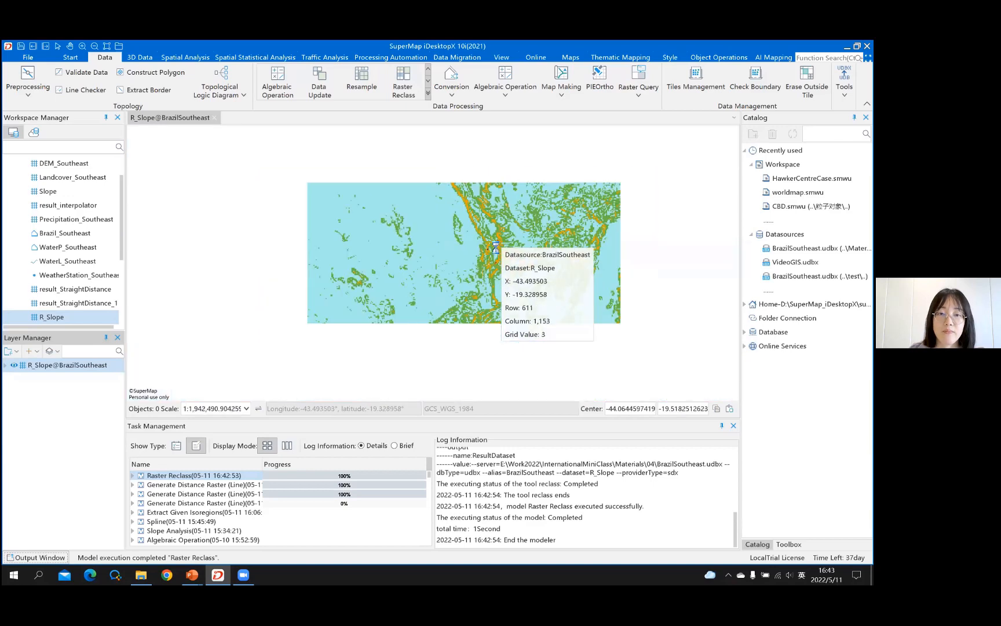
scroll(496, 248, down, 3)
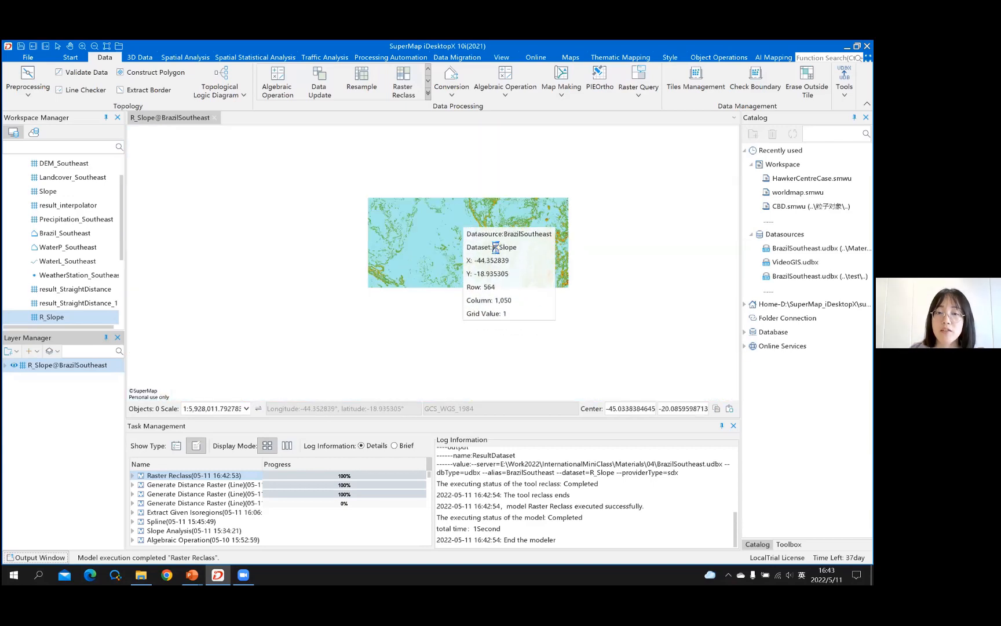
scroll(496, 248, down, 1)
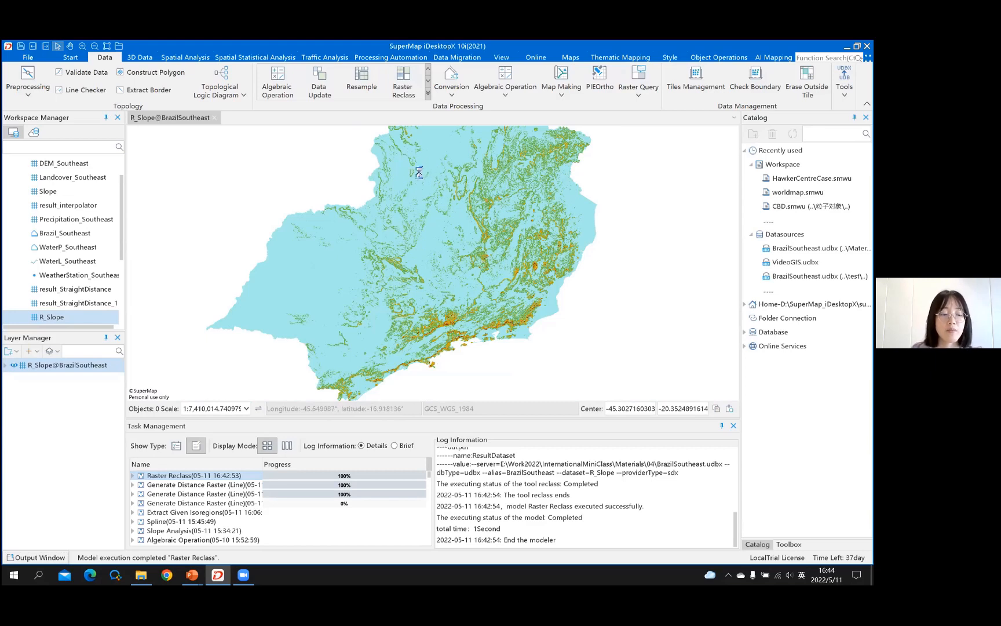
- Check the precipitation ranges on the Factor Criteria slide in PowerPoint and return to SuperMap iDesktopX
key(alt+Tab)
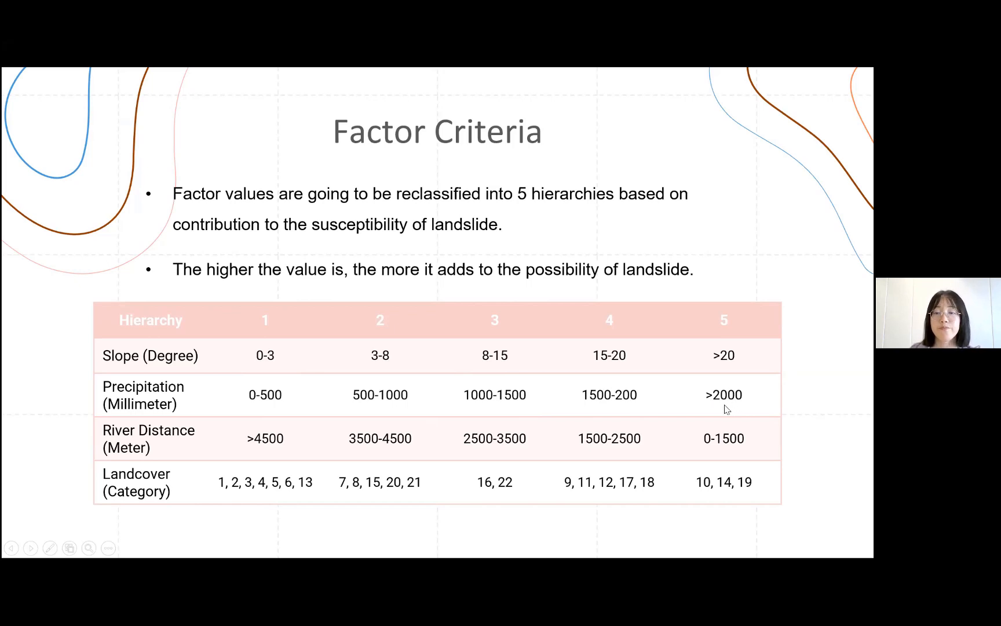
key(alt+Tab)
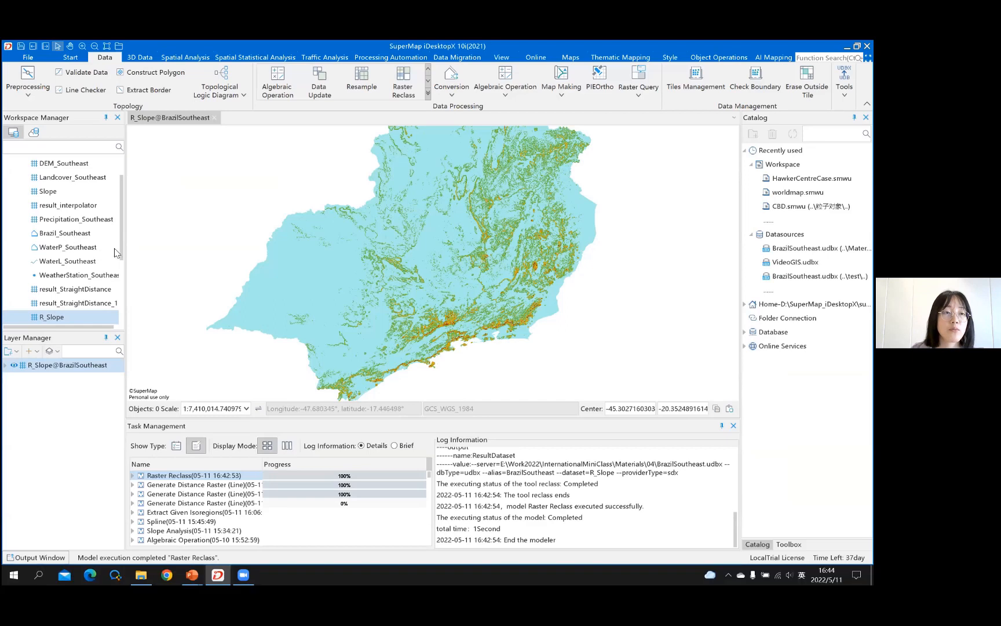
- Start a raster reclassification of the Precipitation_Southeast dataset and divide its values into 5 equal-interval ranges
scroll(90, 258, down, 1)
scroll(90, 261, up, 2)
scroll(90, 262, up, 1)
click(86, 232)
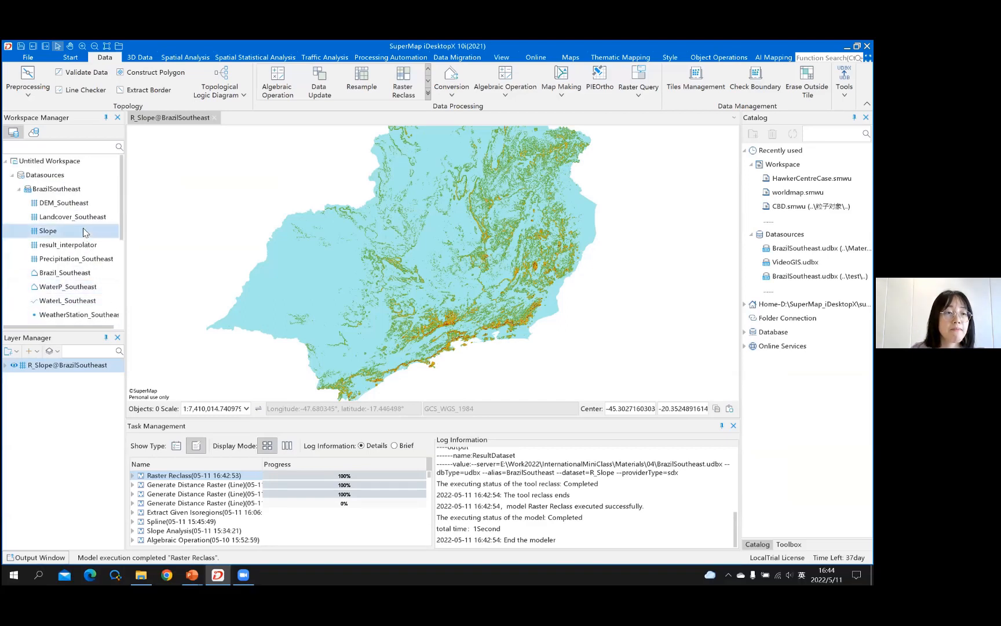
click(87, 259)
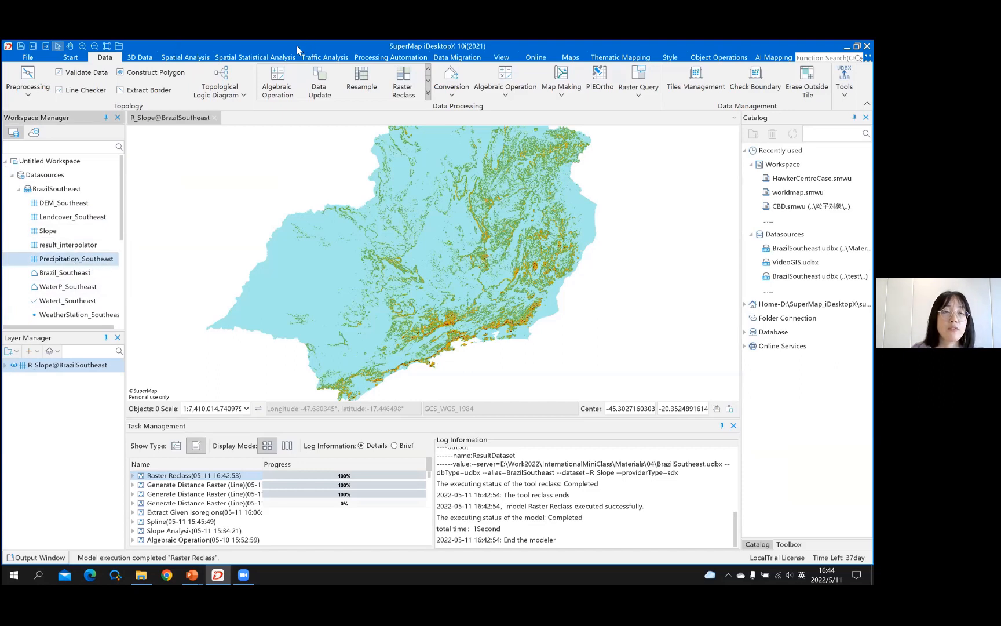
click(410, 89)
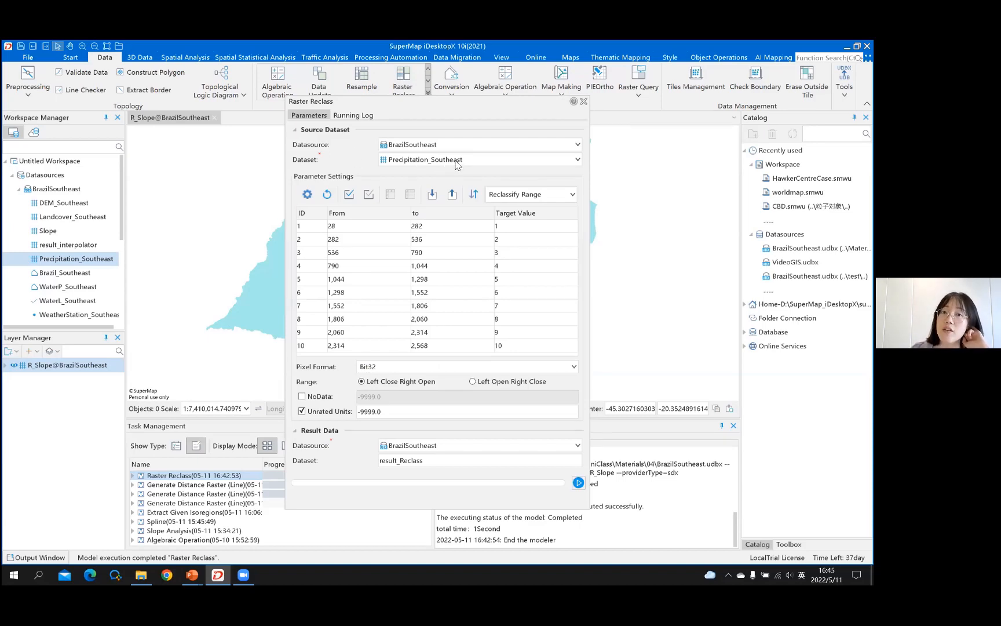
click(307, 195)
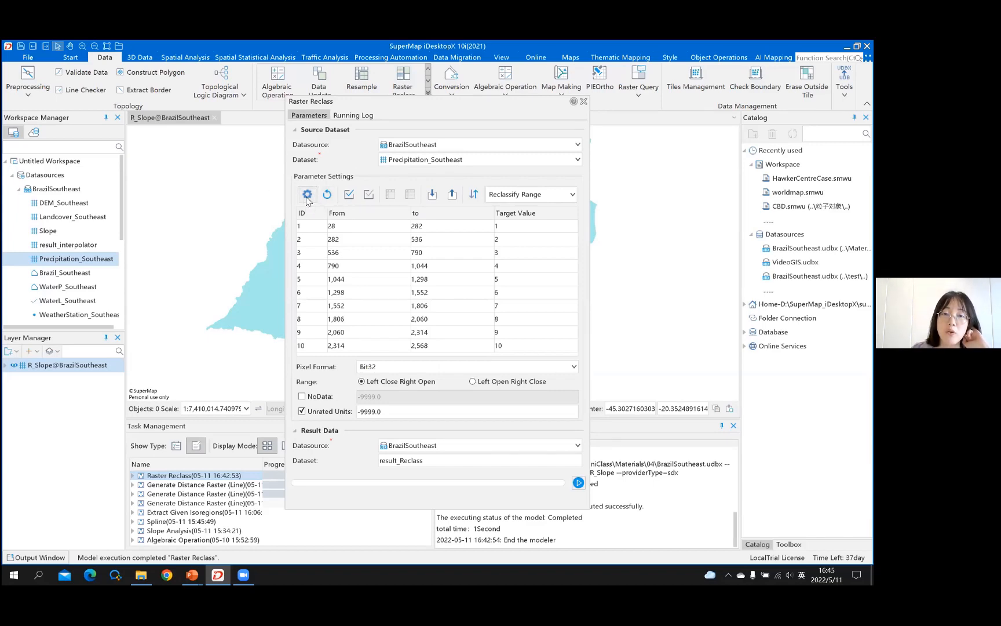
double_click(387, 300)
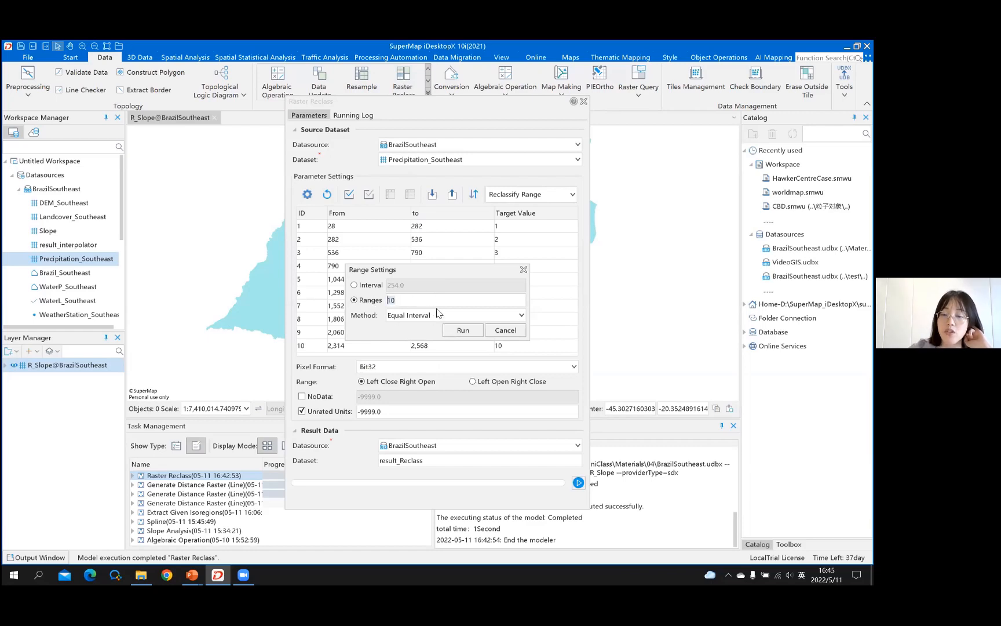
text(5)
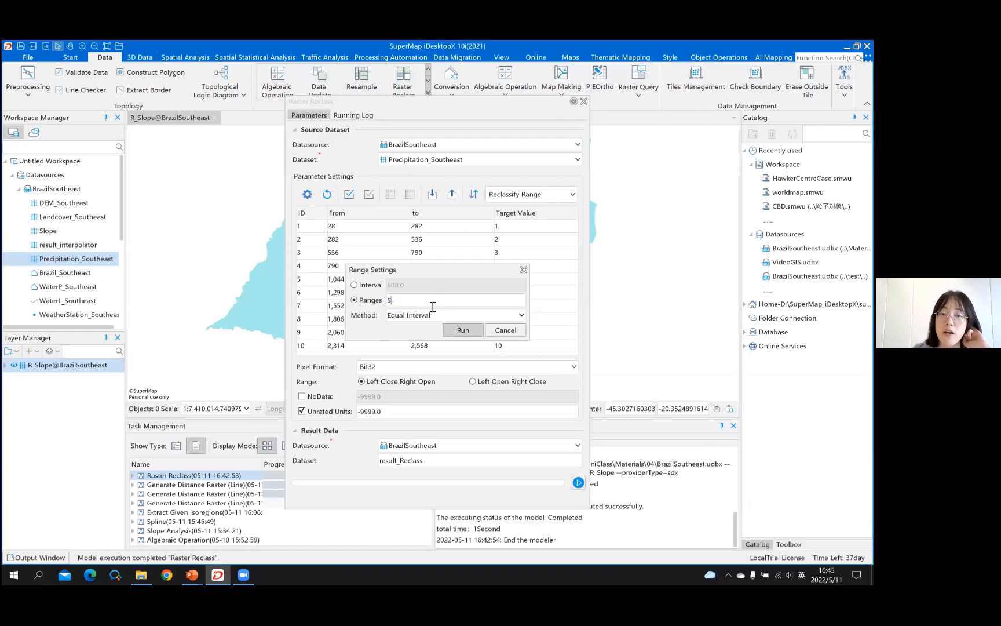
click(463, 330)
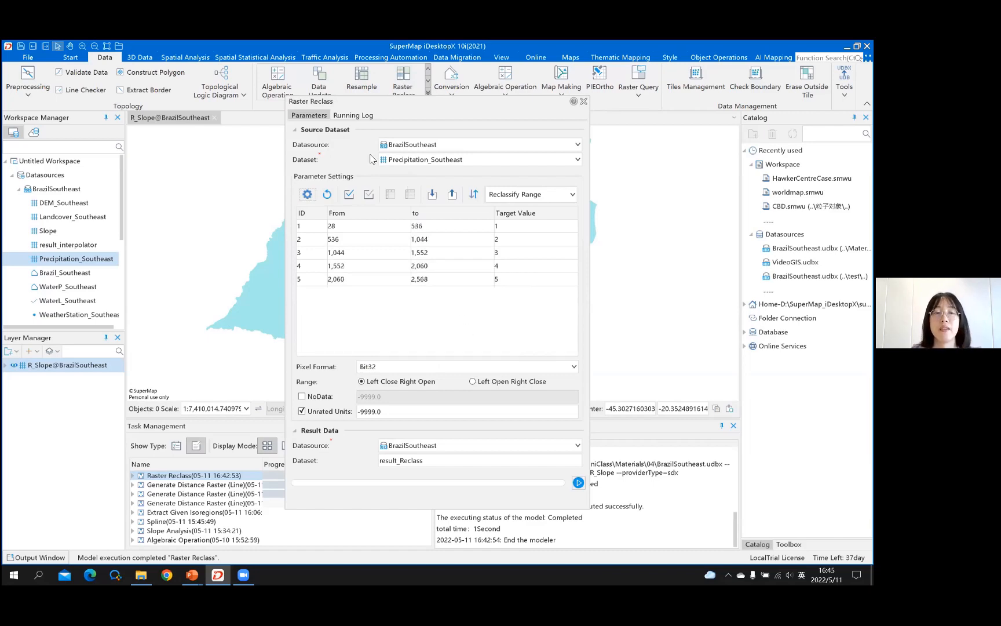
- Set the first precipitation range to run from 0 to 500
double_click(370, 226)
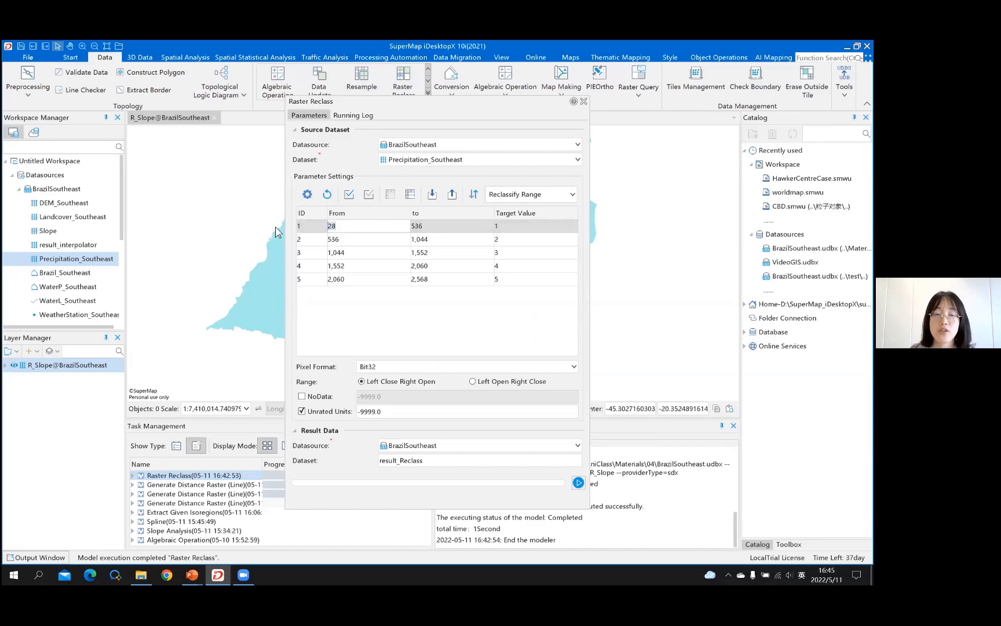
text(0)
double_click(439, 225)
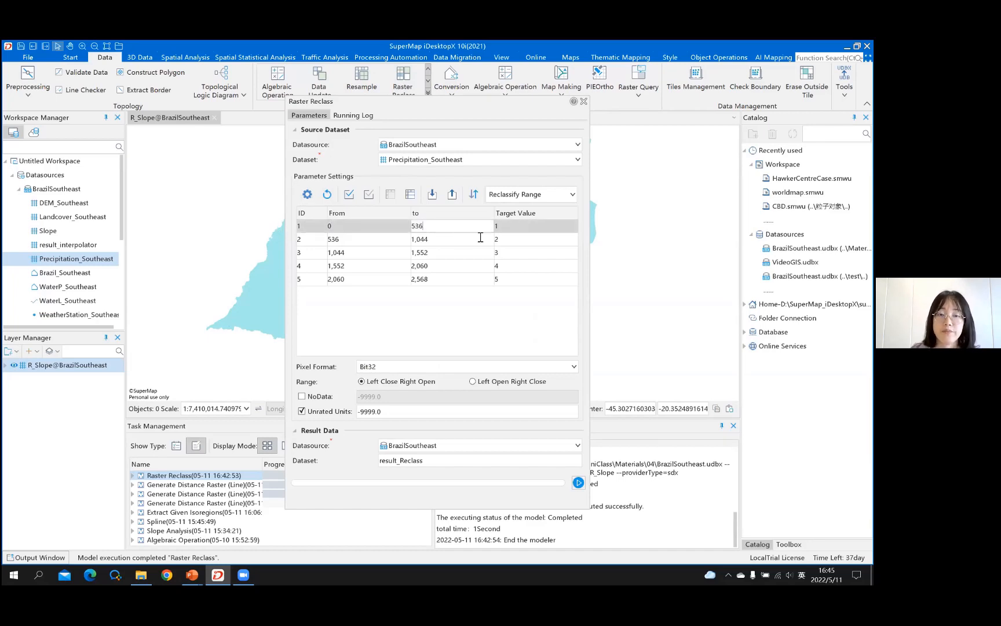
text(500)
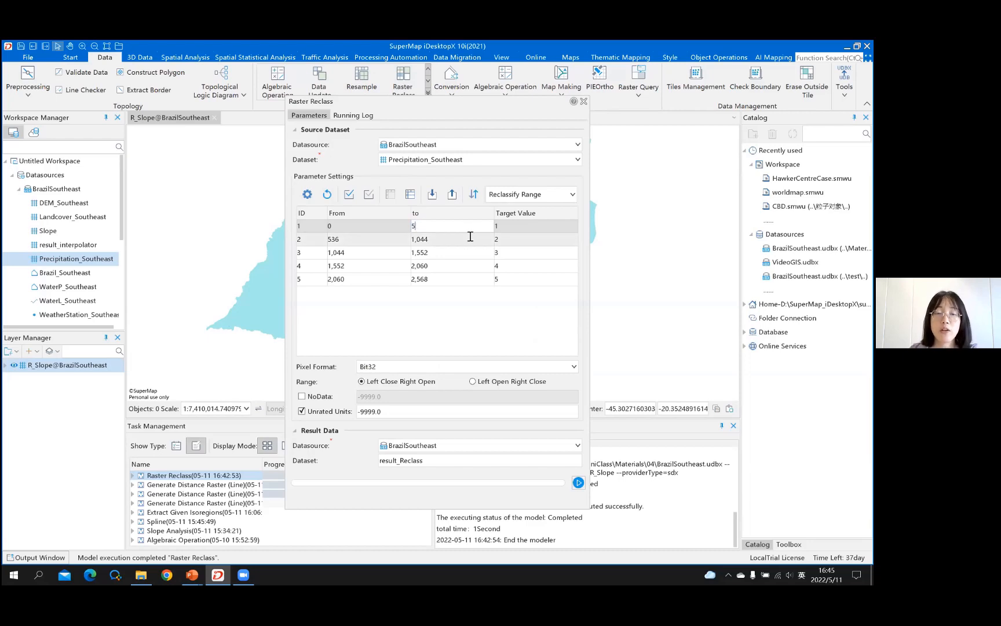
- Set the second precipitation range to run from 500 to 1000
click(361, 241)
double_click(374, 237)
text(500)
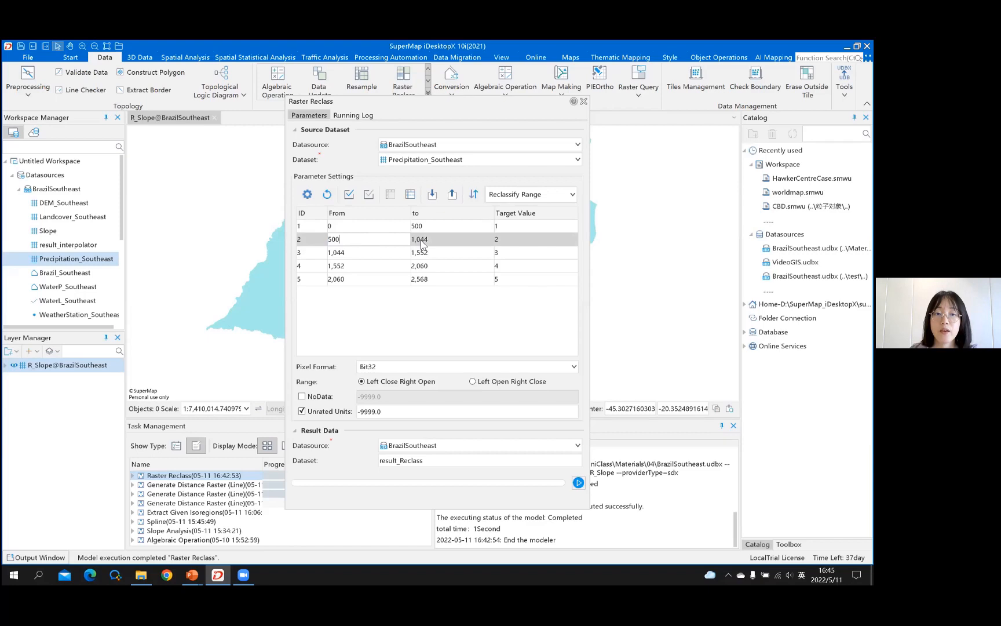
double_click(421, 240)
text(1)
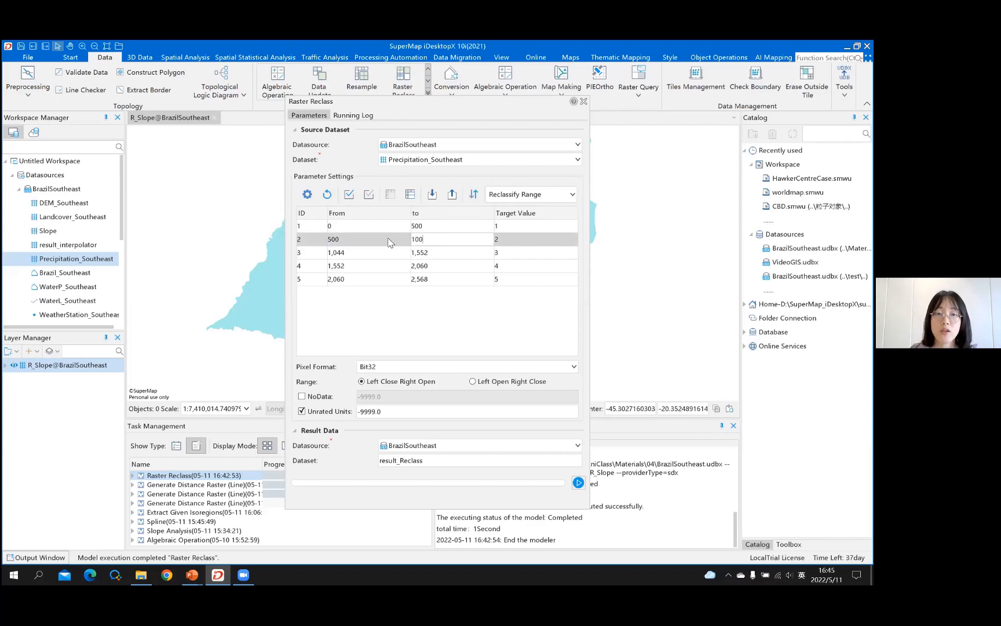
text(0)
- Set the third precipitation range to run from 1000 to 1500
double_click(376, 253)
text(1,0)
text(00)
double_click(417, 252)
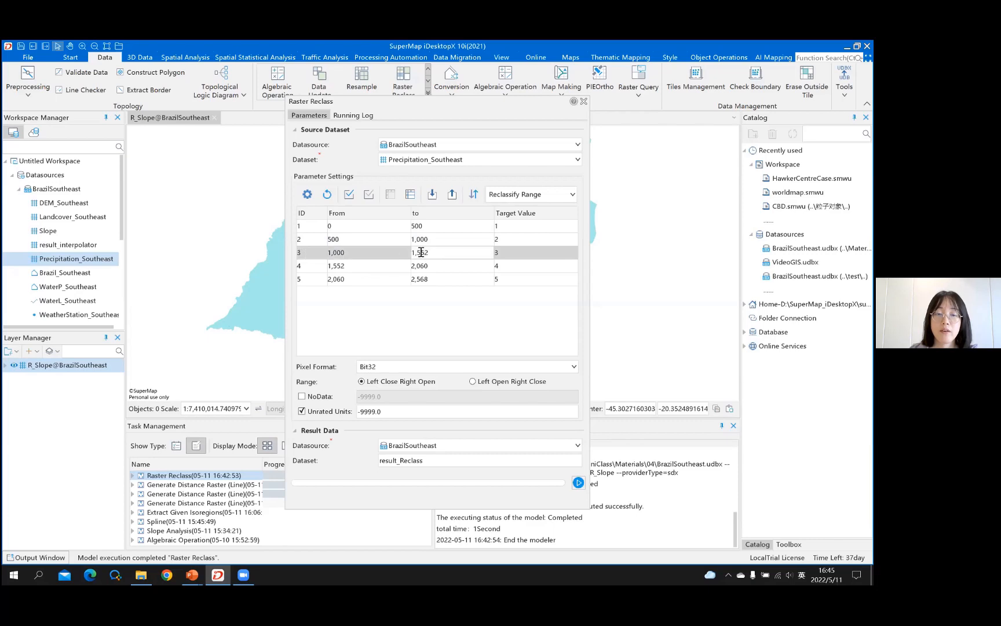
text(1500)
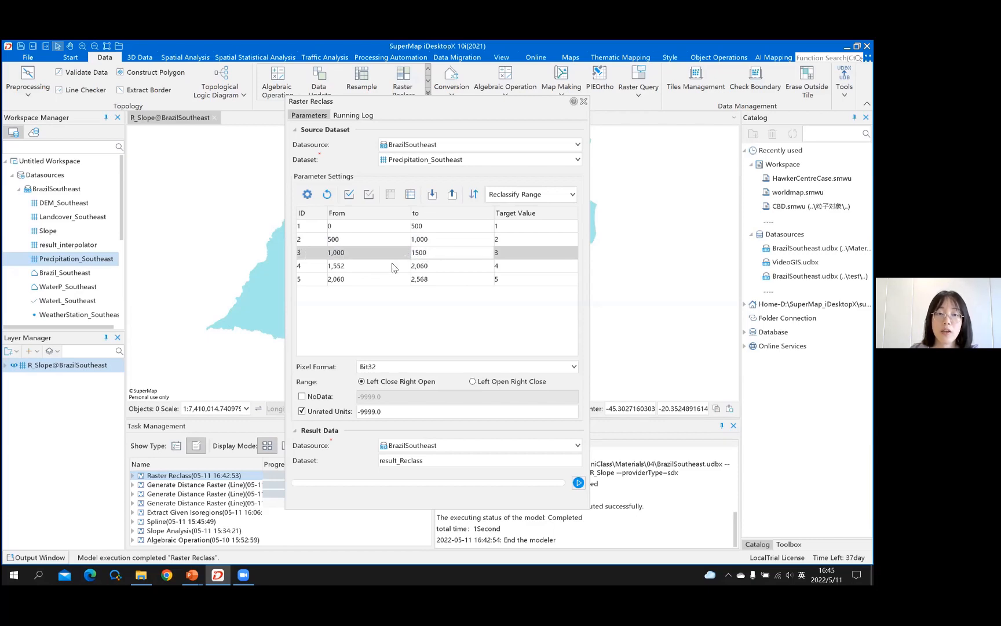
- Set the fourth precipitation range to run from 1500 to 2000
click(394, 266)
click(366, 267)
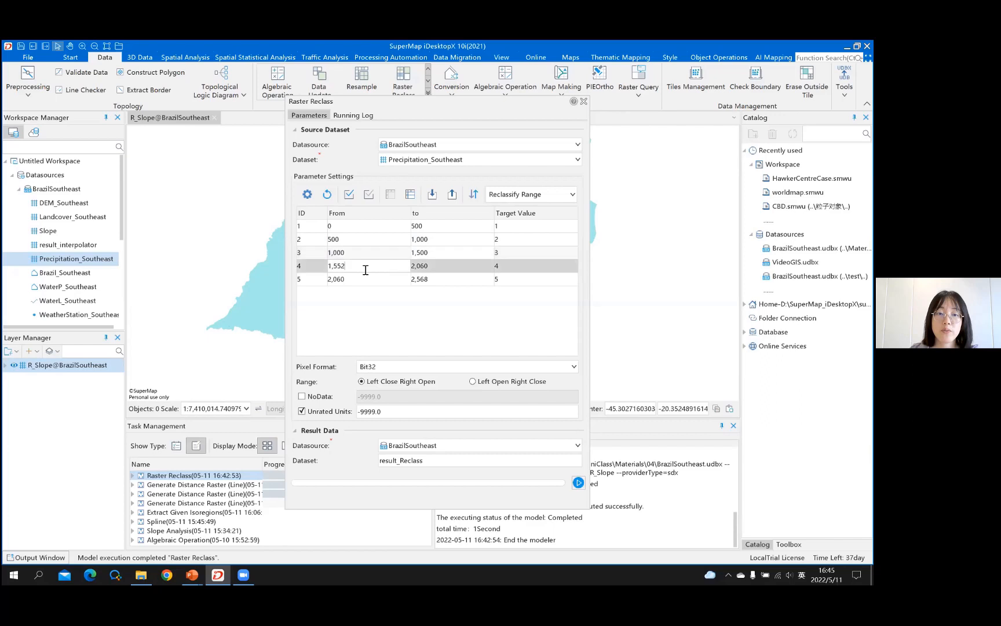
key(ctrl+a)
text(15000)
click(421, 268)
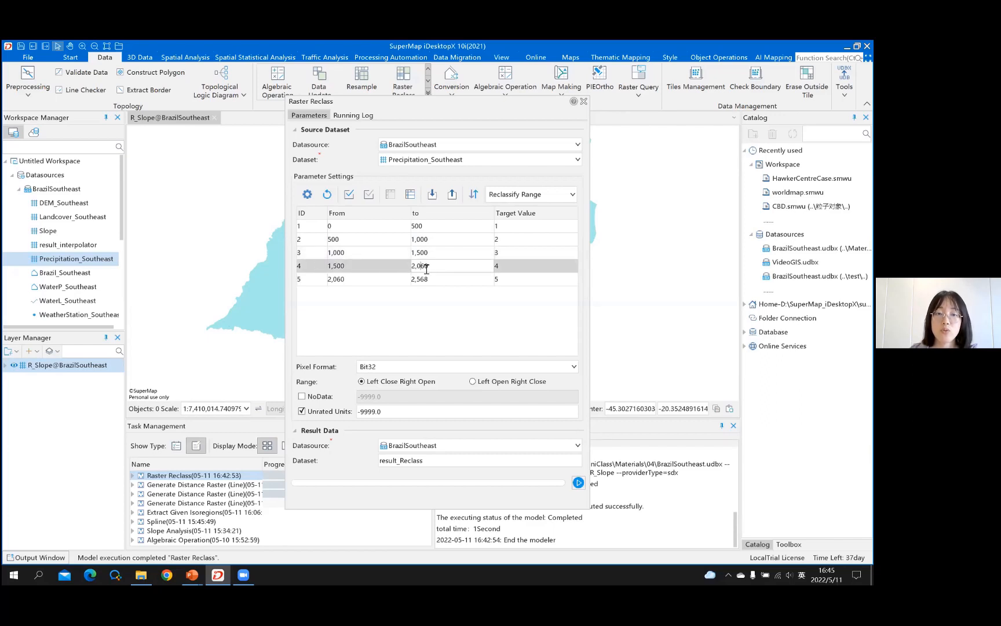
text(2,)
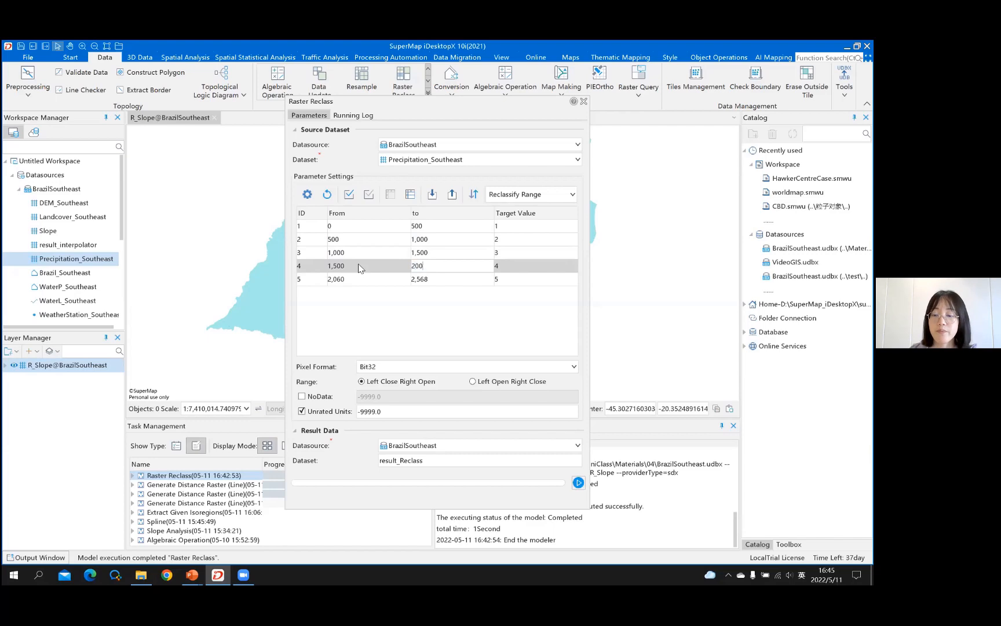
text(0)
- Set the fifth precipitation range to run from 2000 to 3000
click(355, 280)
double_click(353, 278)
text(2)
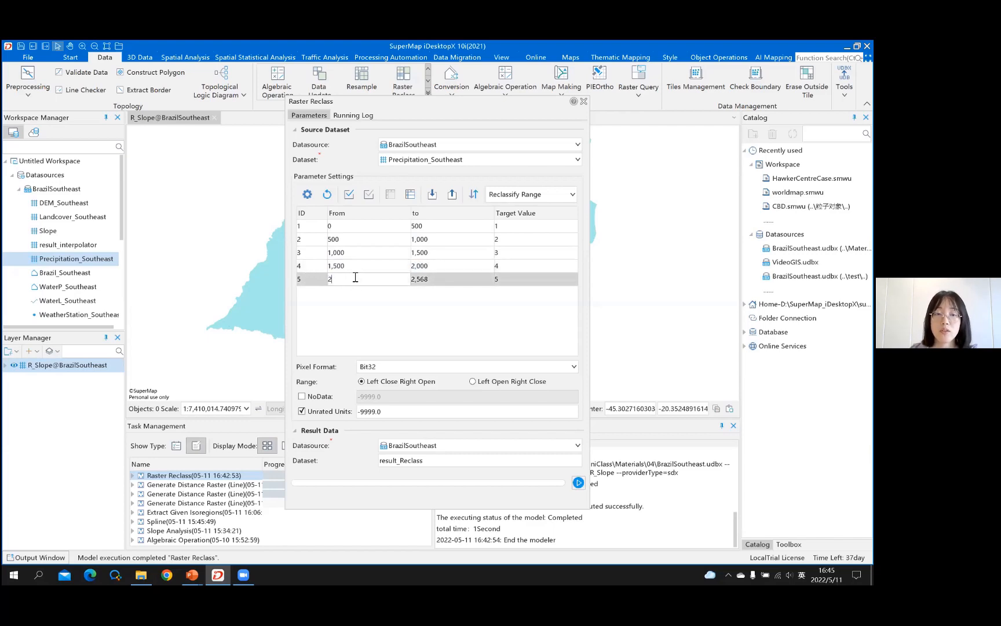
click(440, 280)
click(441, 280)
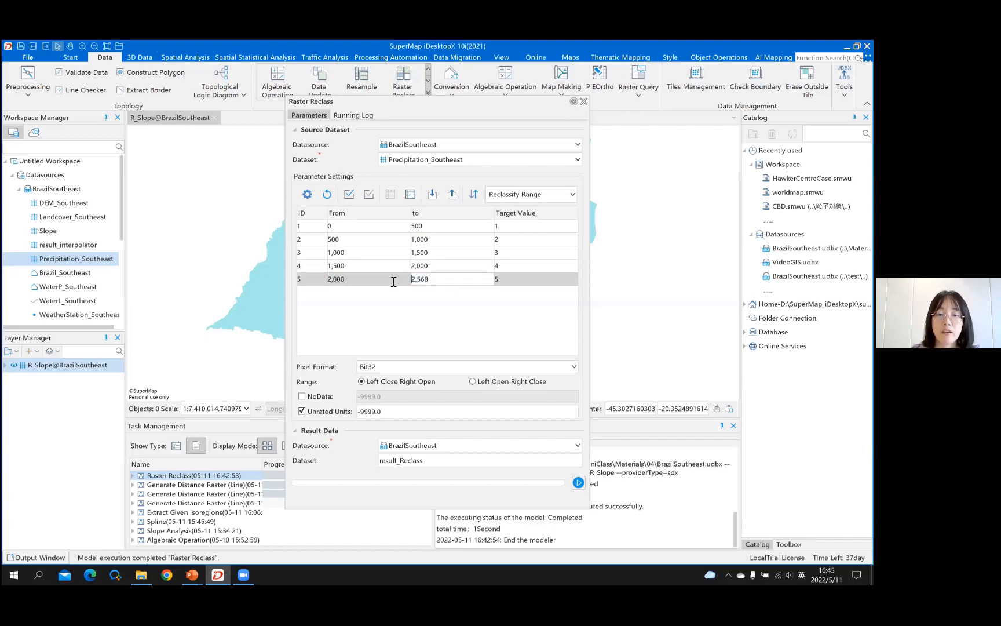
double_click(478, 284)
text(3000)
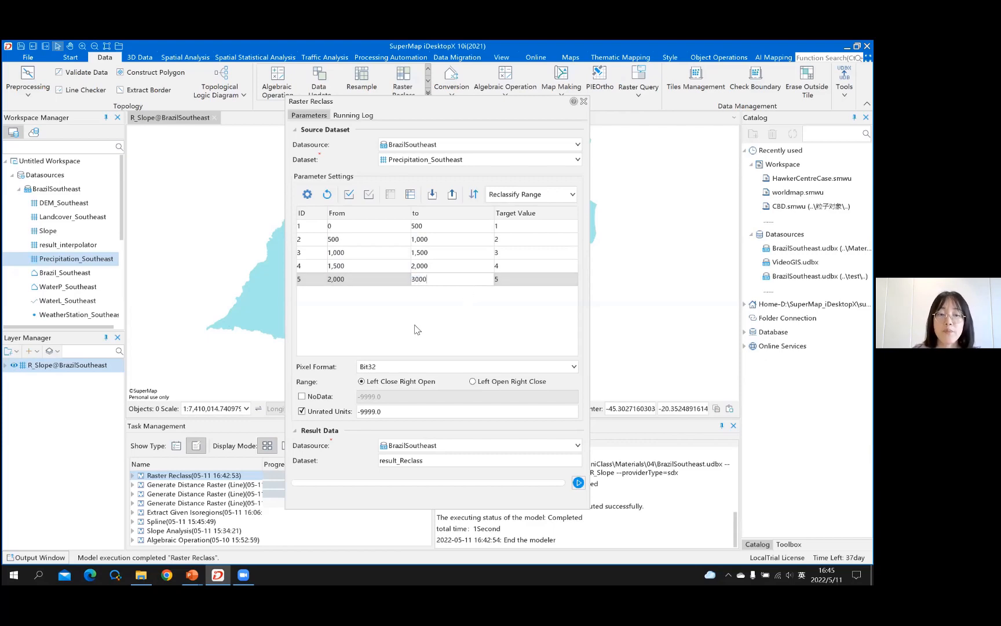
- Enable the NoData value, name the result dataset R_Precipitation, and run the precipitation reclassification
click(314, 398)
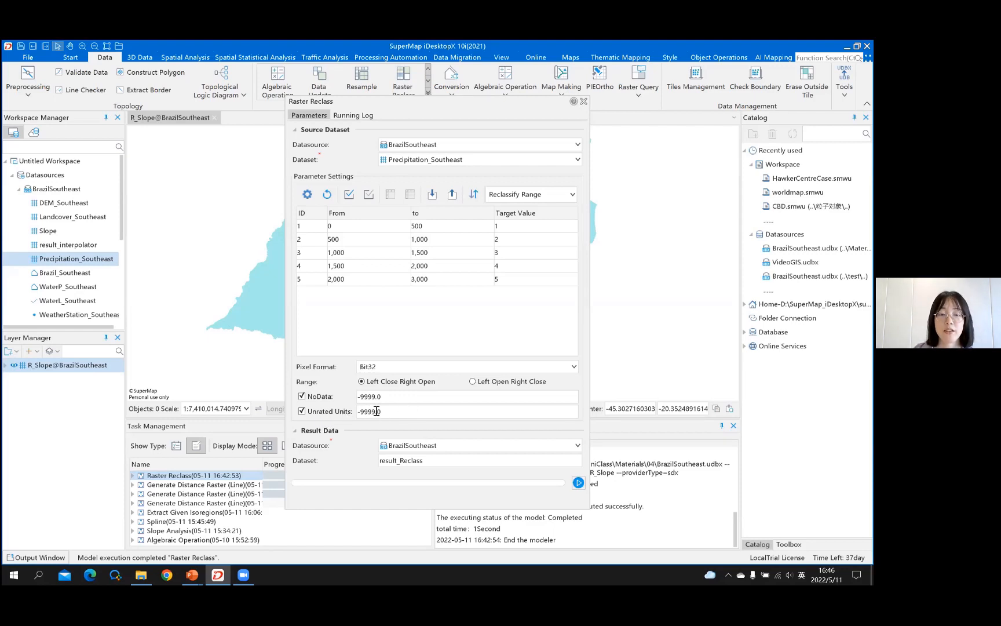
drag(439, 461, 319, 465)
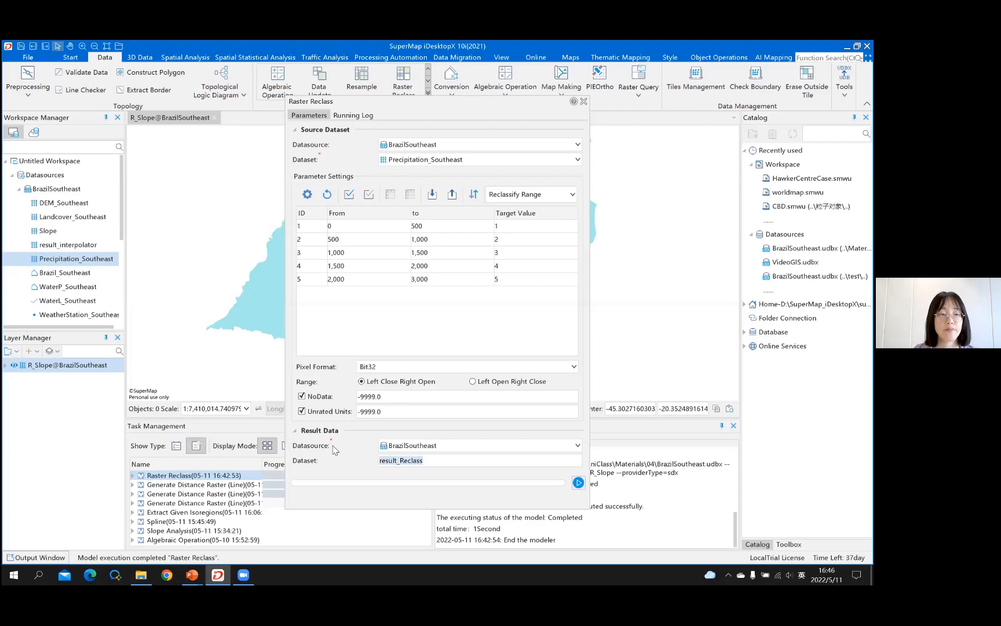
text(R)
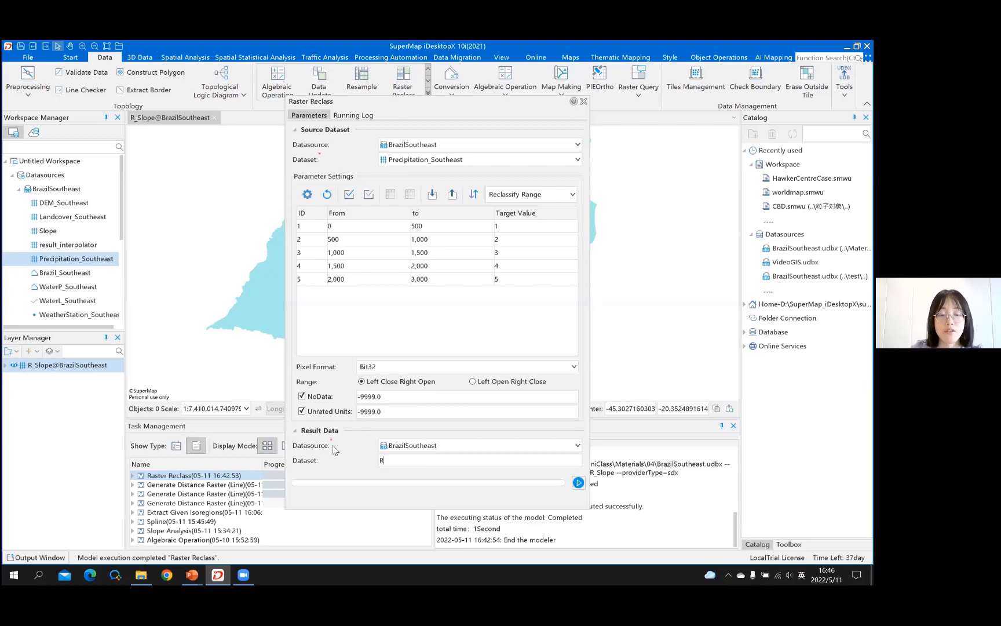
text(_Precipitation)
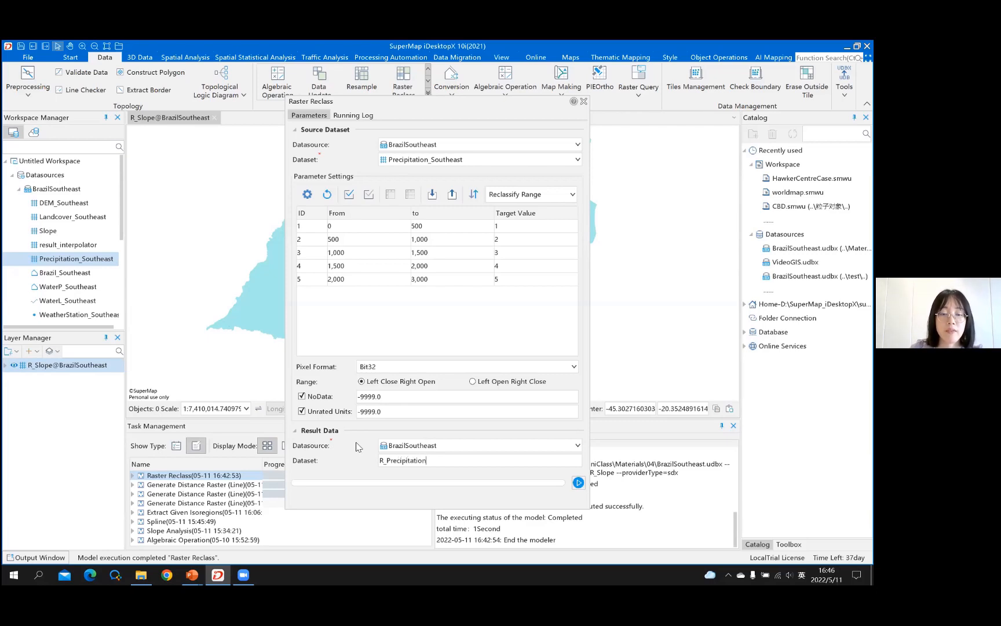
click(578, 483)
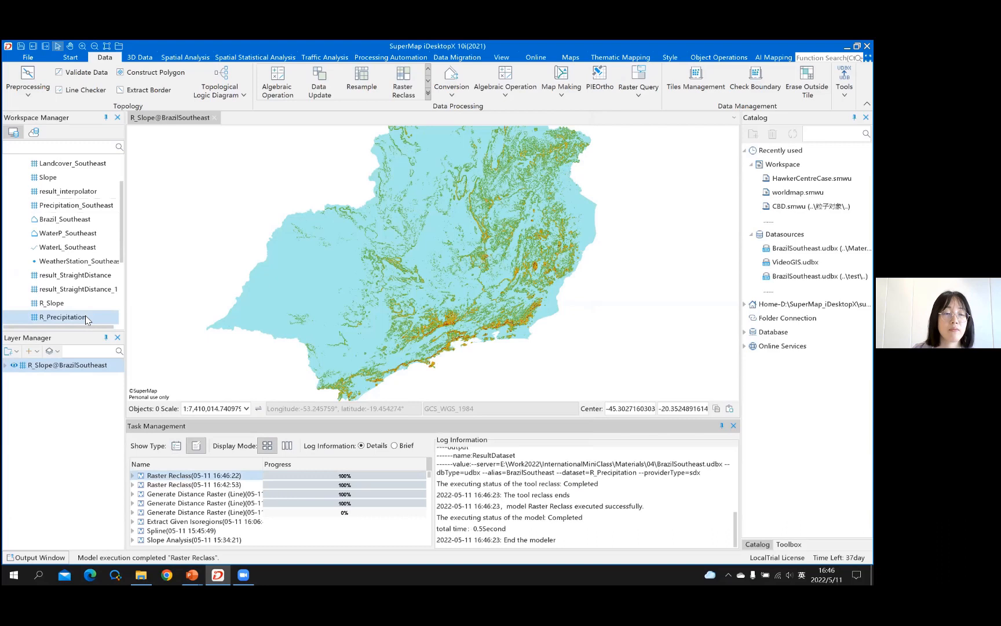
- Add the R_Precipitation raster to the open map and switch to the Factor Criteria slide in PowerPoint
drag(84, 320, 388, 288)
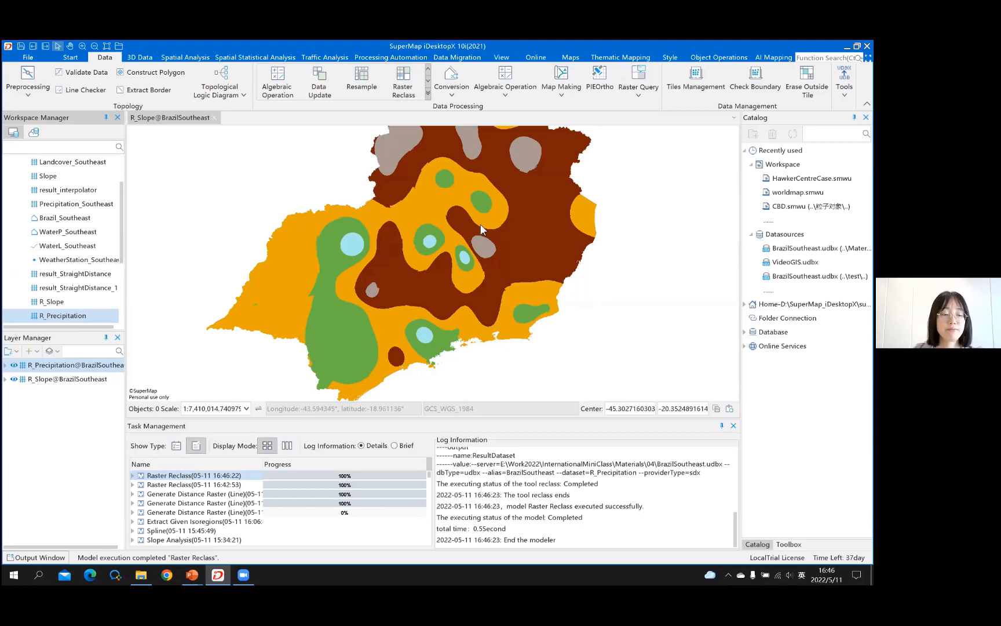
key(alt+Tab)
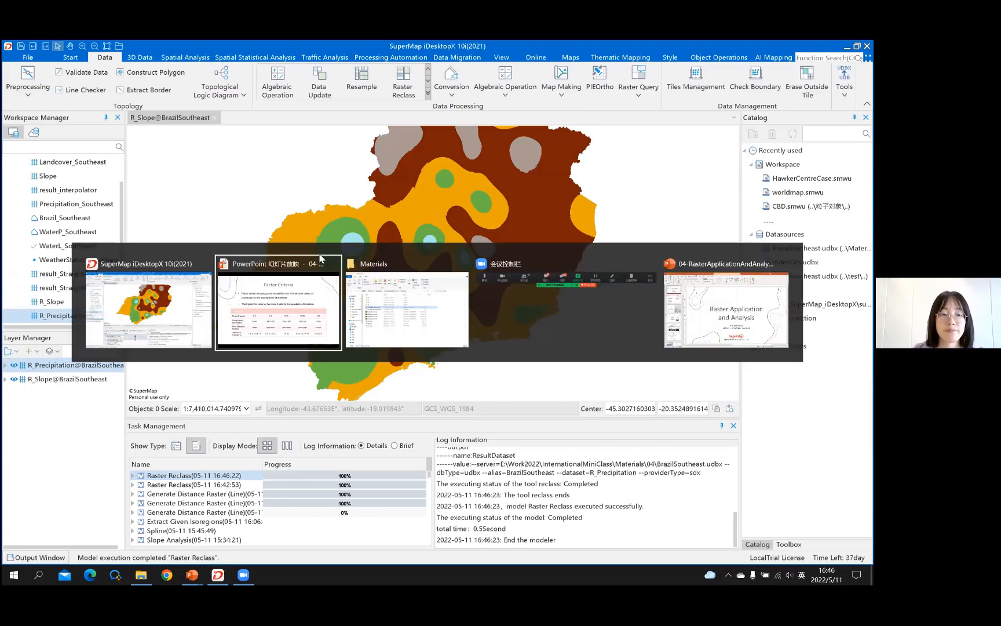
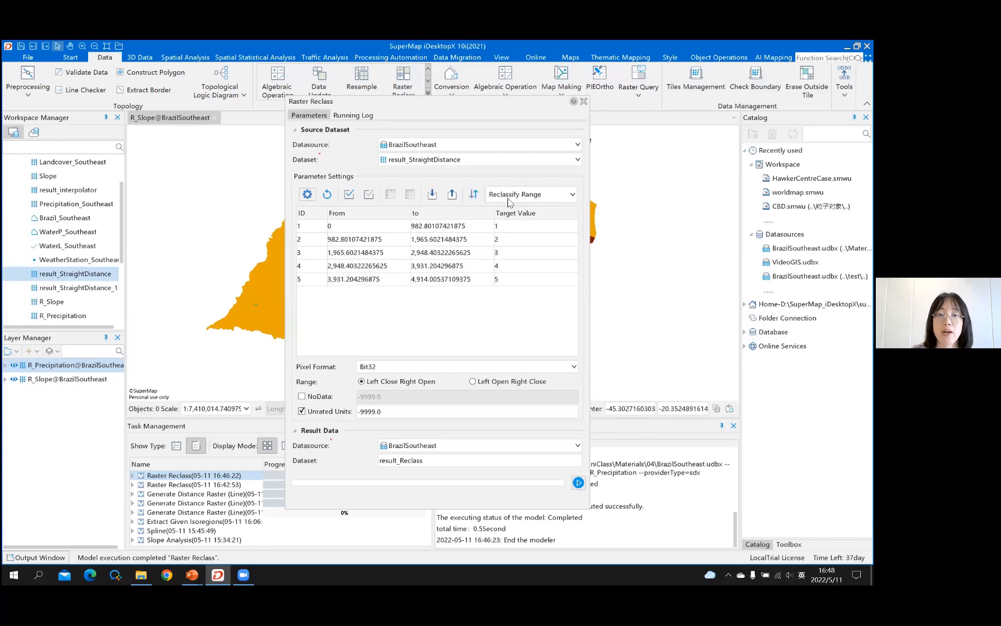
- Reverse the target values for the result_StraightDistance reclassification and set the first distance range to end at 1500
click(474, 195)
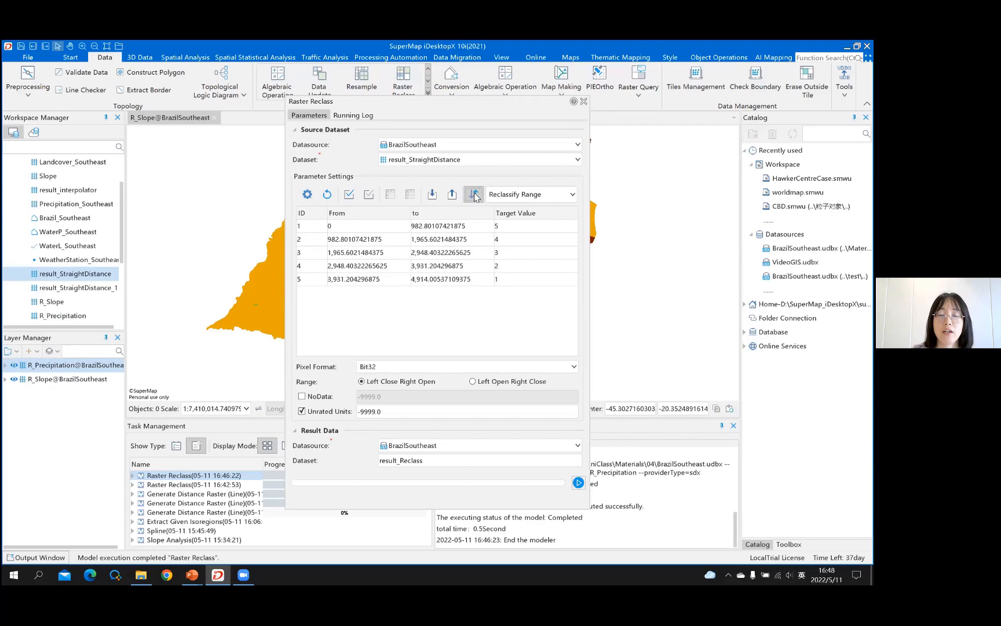
click(495, 227)
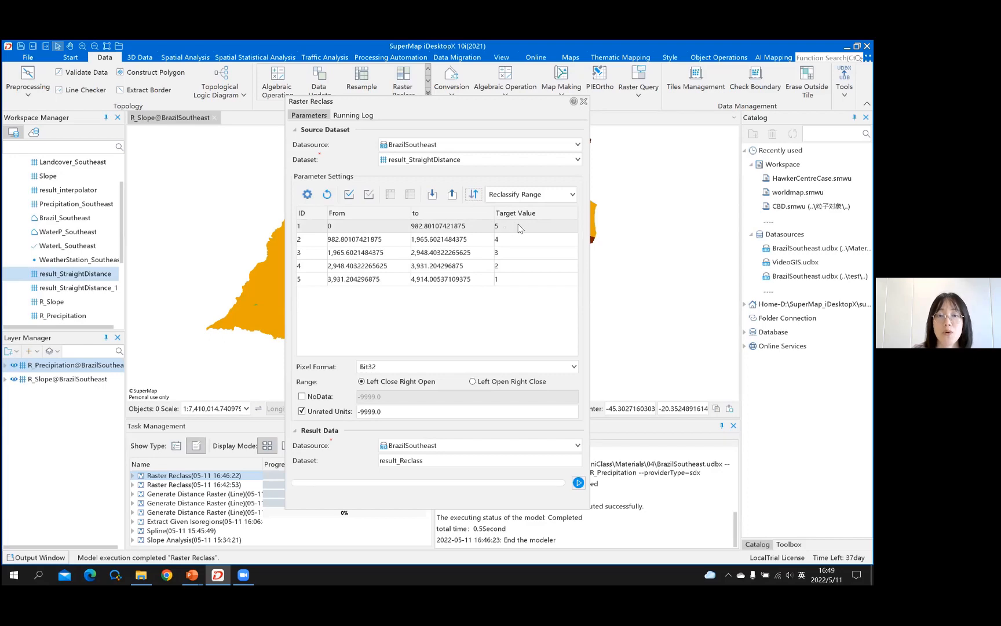
click(451, 226)
click(454, 226)
drag(484, 226, 387, 233)
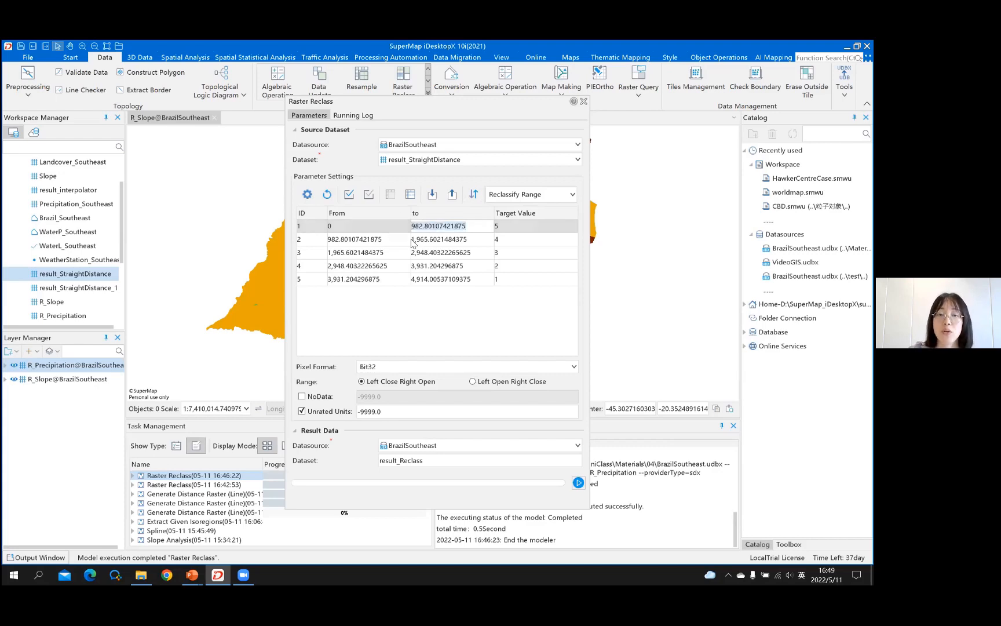
text(1500)
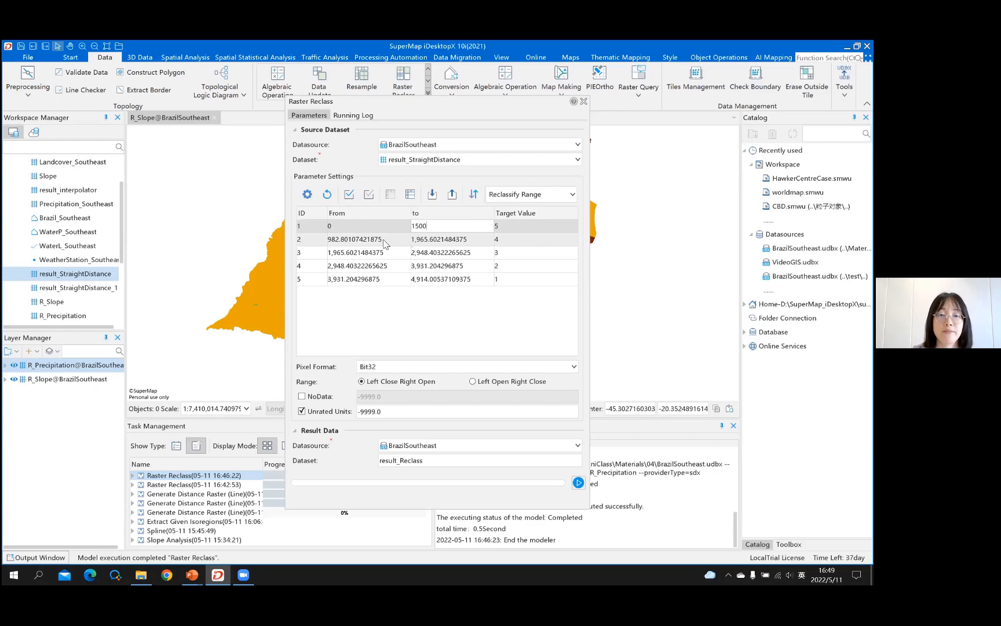
- Set the second distance range of result_StraightDistance to run from 1500 to 2500
click(385, 240)
click(385, 240)
drag(385, 240, 322, 246)
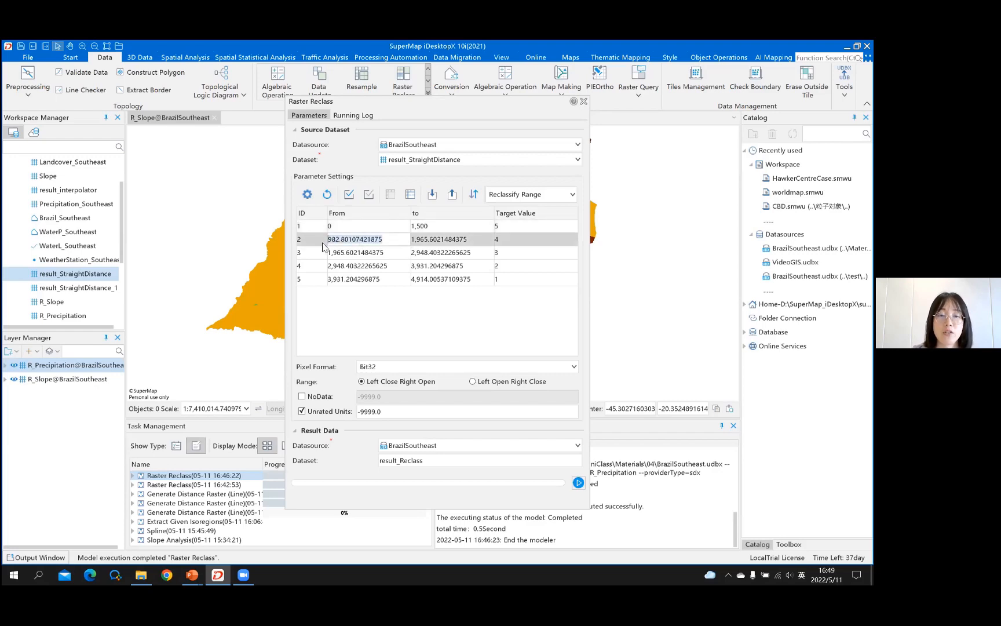
text(1500)
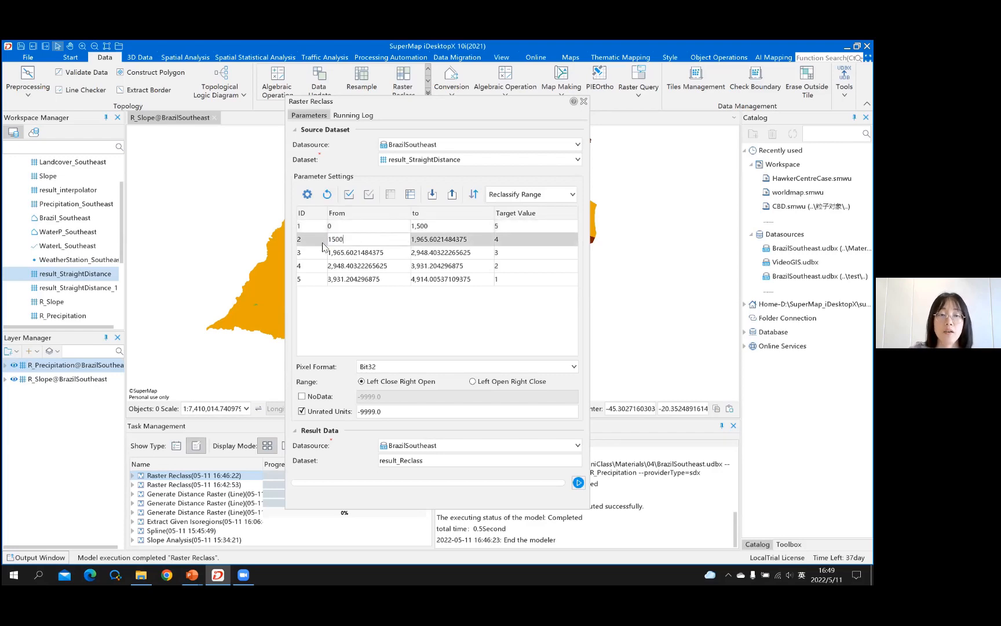
click(466, 240)
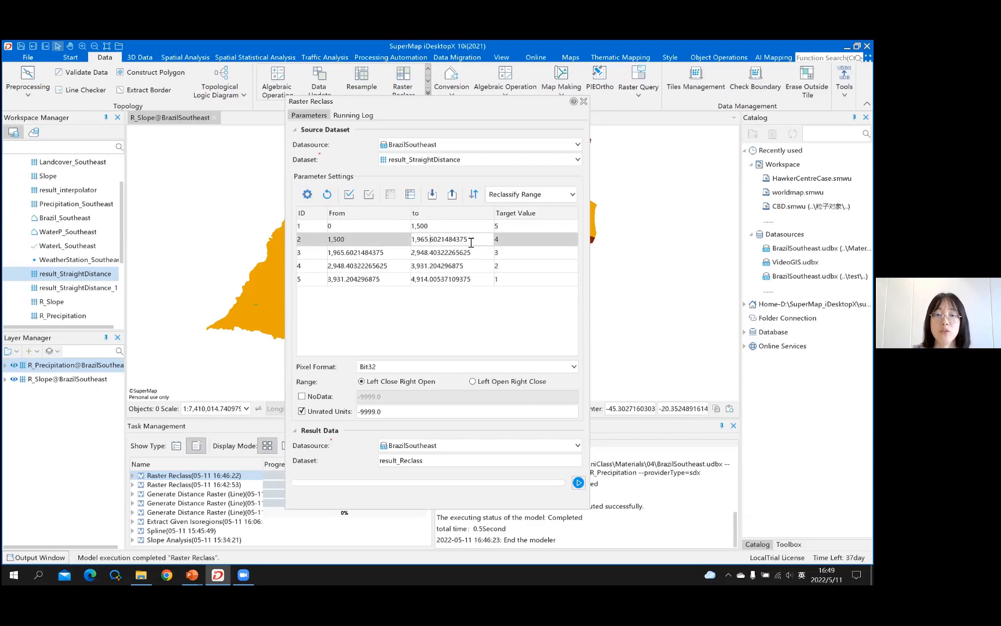
click(480, 242)
text(2500)
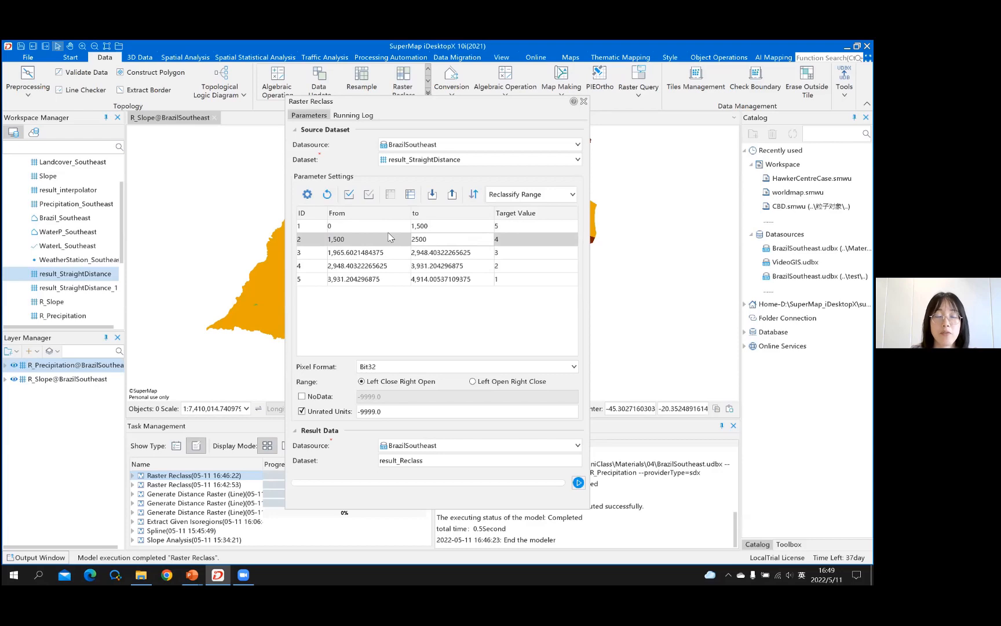
- Set the third distance range of result_StraightDistance to run from 2500 to 3500
click(373, 252)
drag(383, 252, 322, 259)
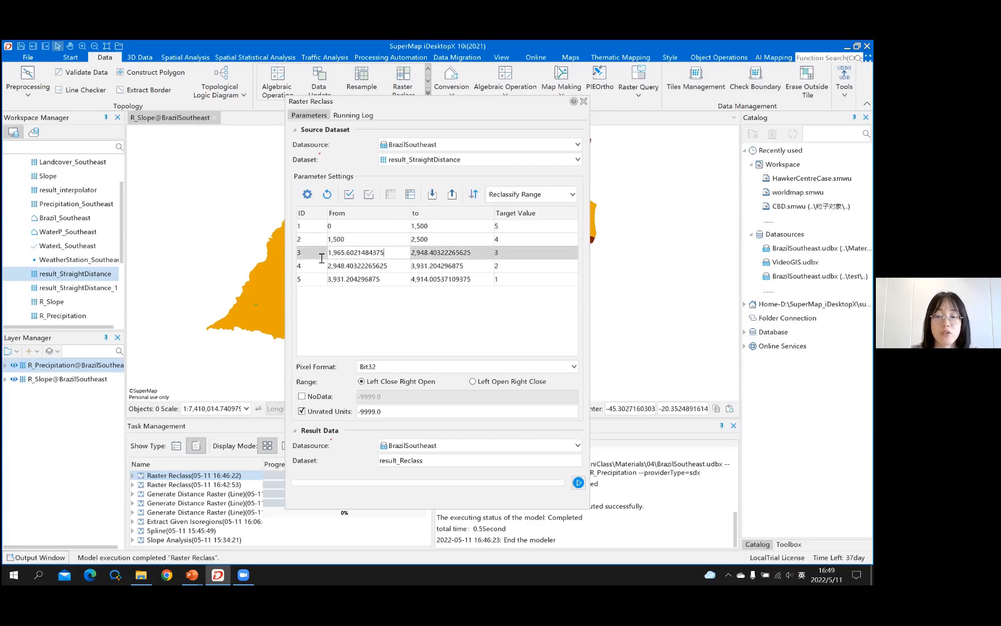
drag(392, 255, 292, 253)
text(2500)
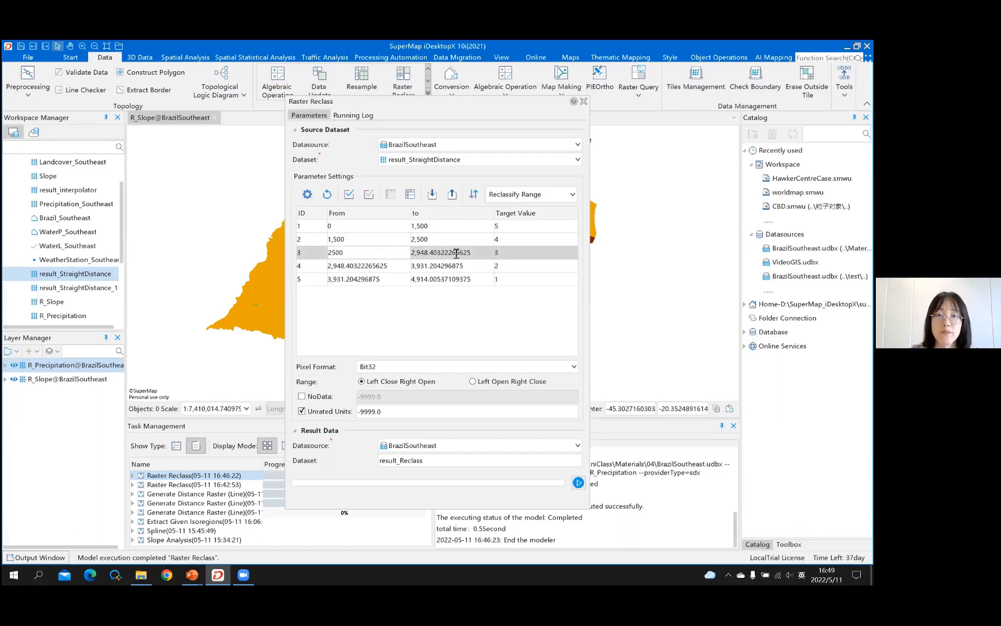
click(457, 253)
drag(410, 254, 475, 260)
text(3,50)
text(0)
key(Return)
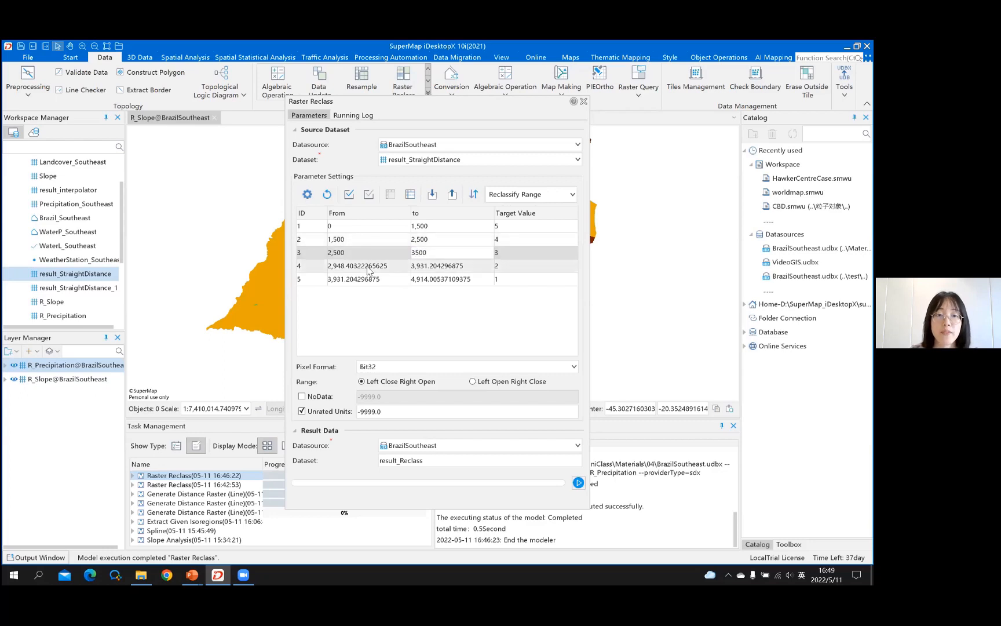
- Set the fourth distance range of result_StraightDistance to run from 3500 to 4500
click(371, 268)
drag(388, 266, 306, 271)
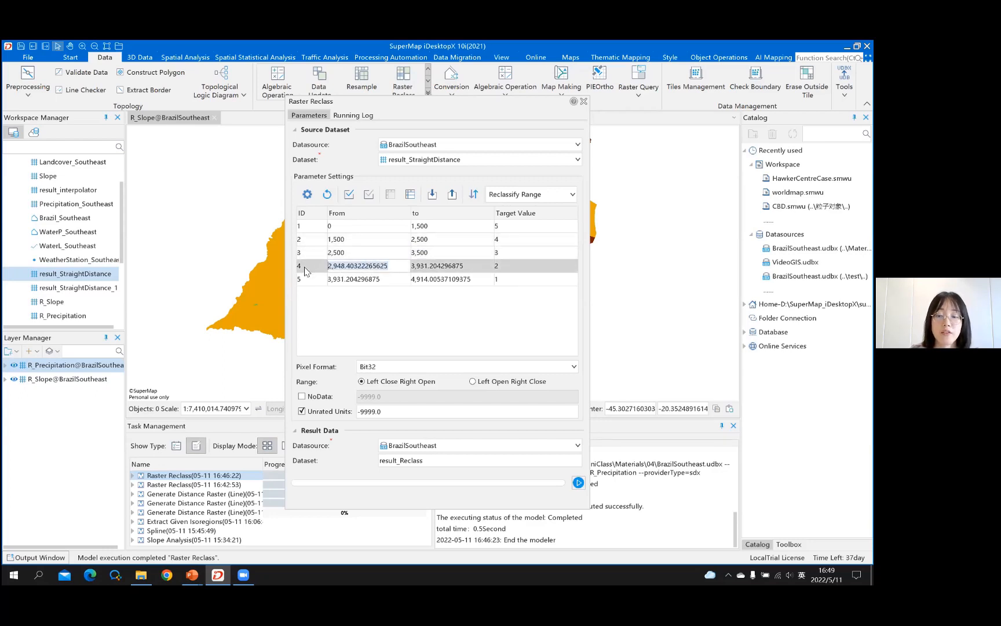
text(3,5)
text(00)
key(Return)
click(483, 263)
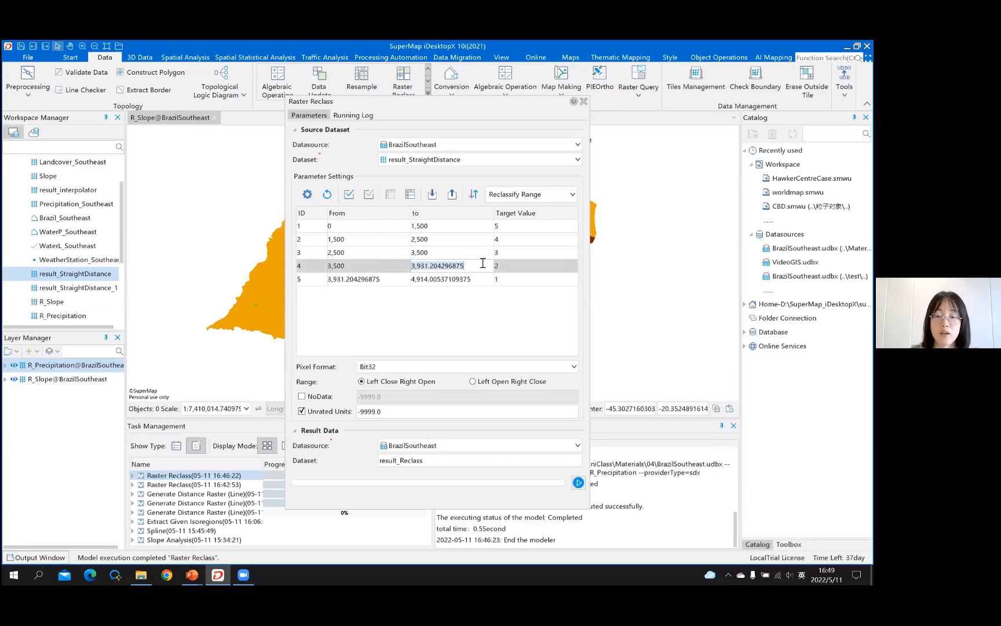
text(4,500)
- Set the fifth distance range of result_StraightDistance to run from 4500 to 5000
double_click(371, 281)
drag(398, 279, 311, 269)
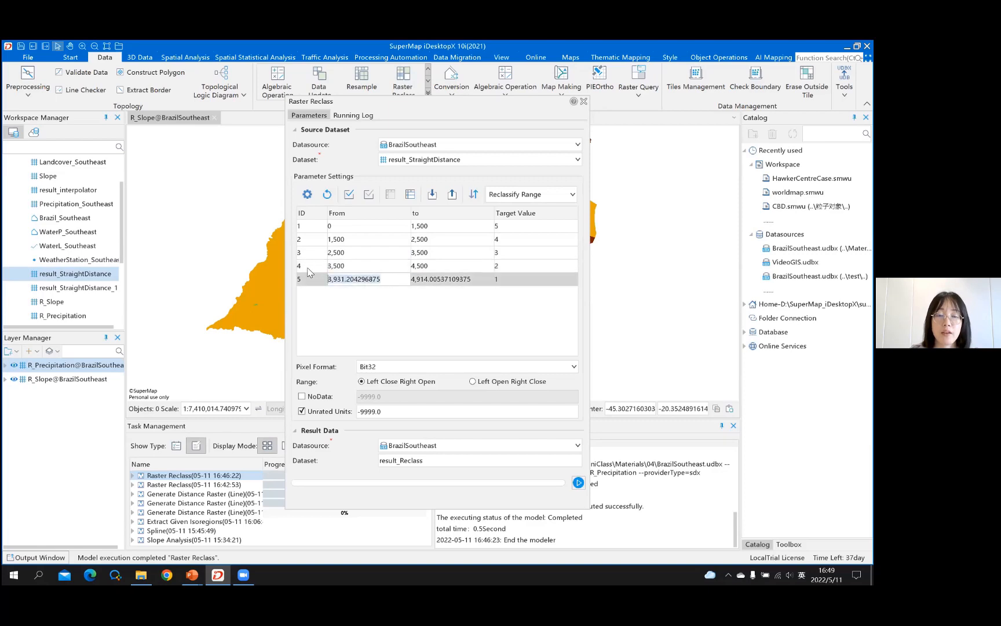
text(4,5)
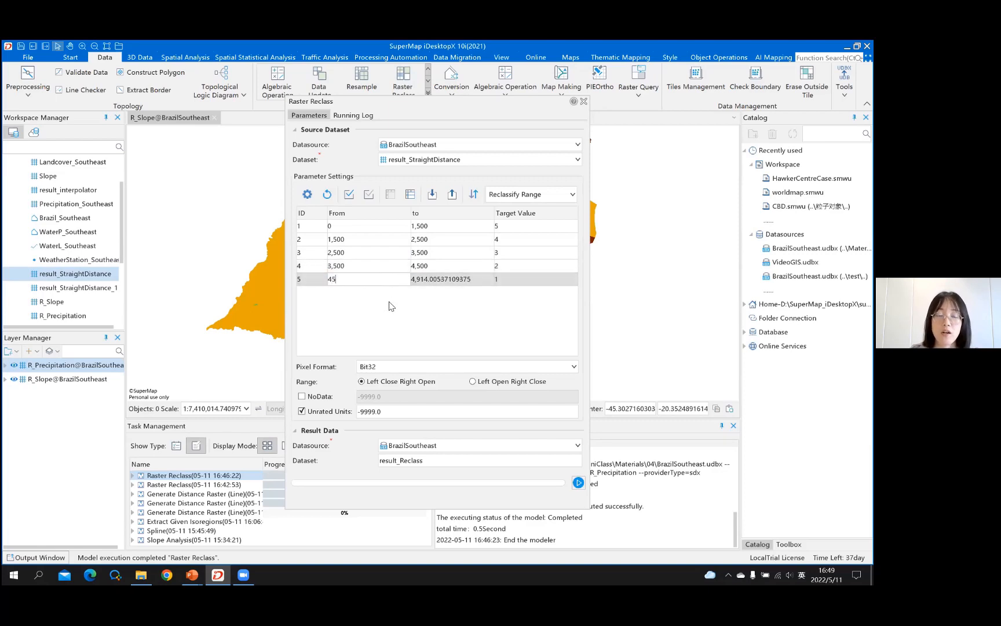
text(00)
click(462, 279)
drag(477, 279, 382, 278)
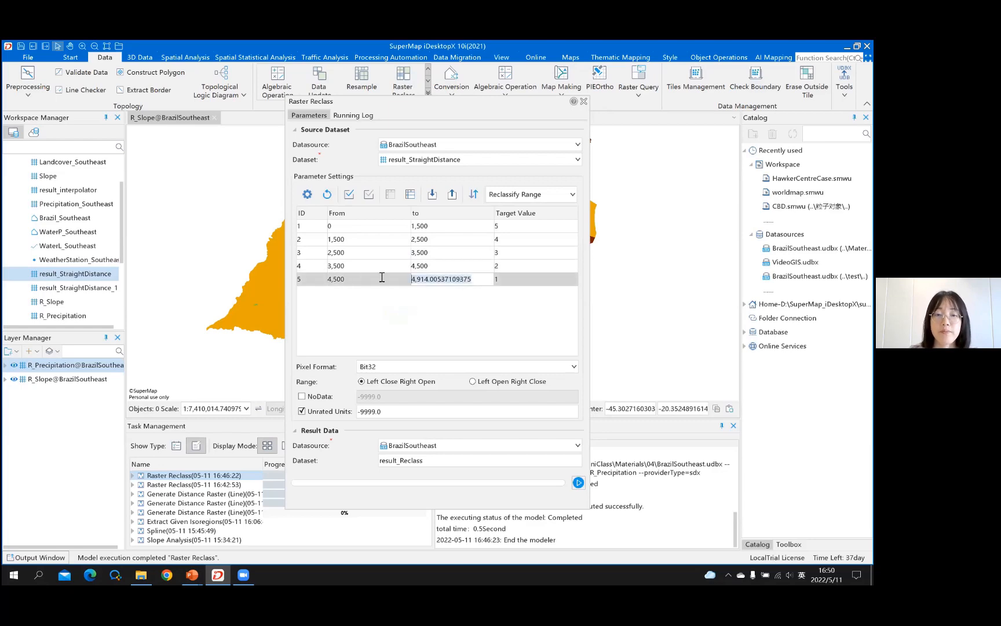
text(5000)
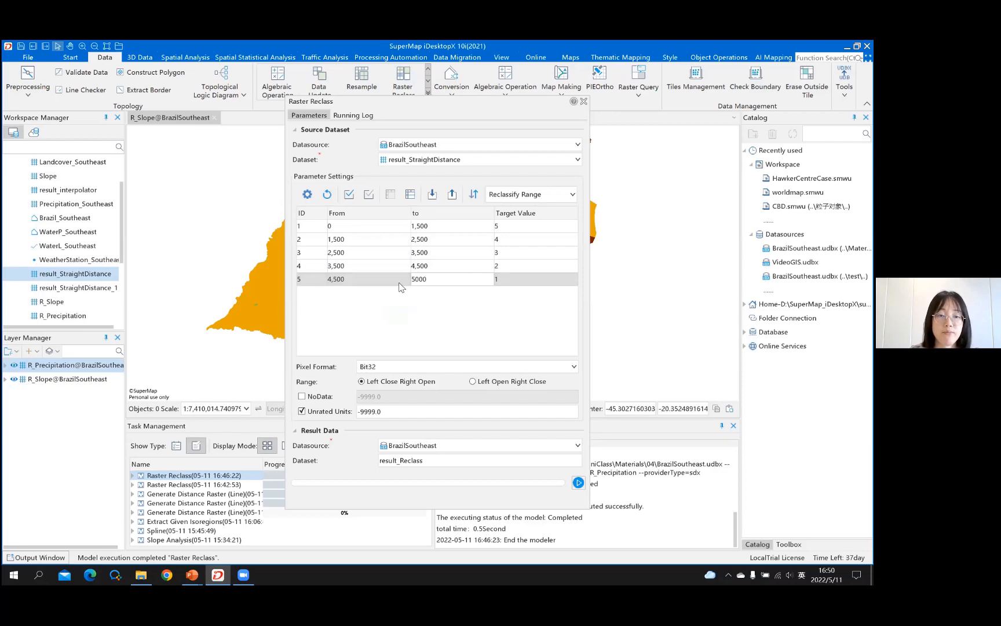
- Enable the NoData value, name the result dataset R_RiverDistanceL, and run the river distance reclassification
click(302, 397)
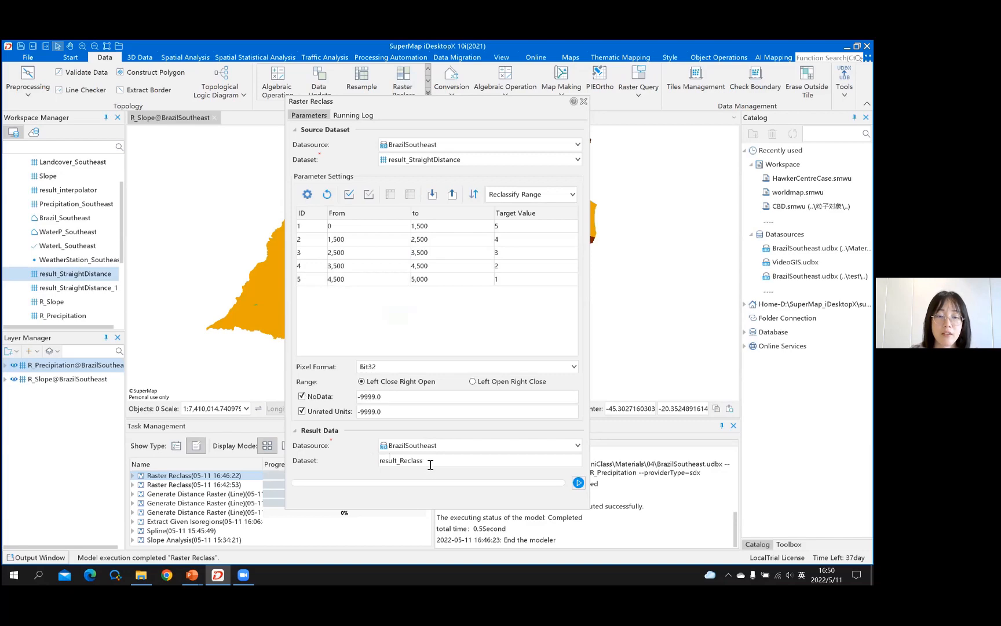
drag(390, 452, 362, 444)
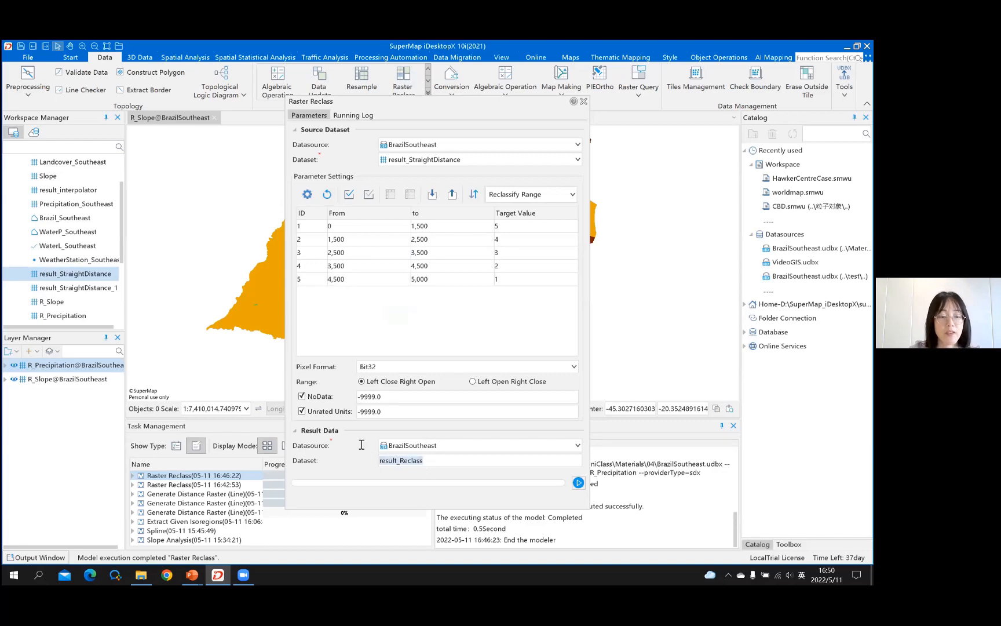
text(R_RiverDistanceL)
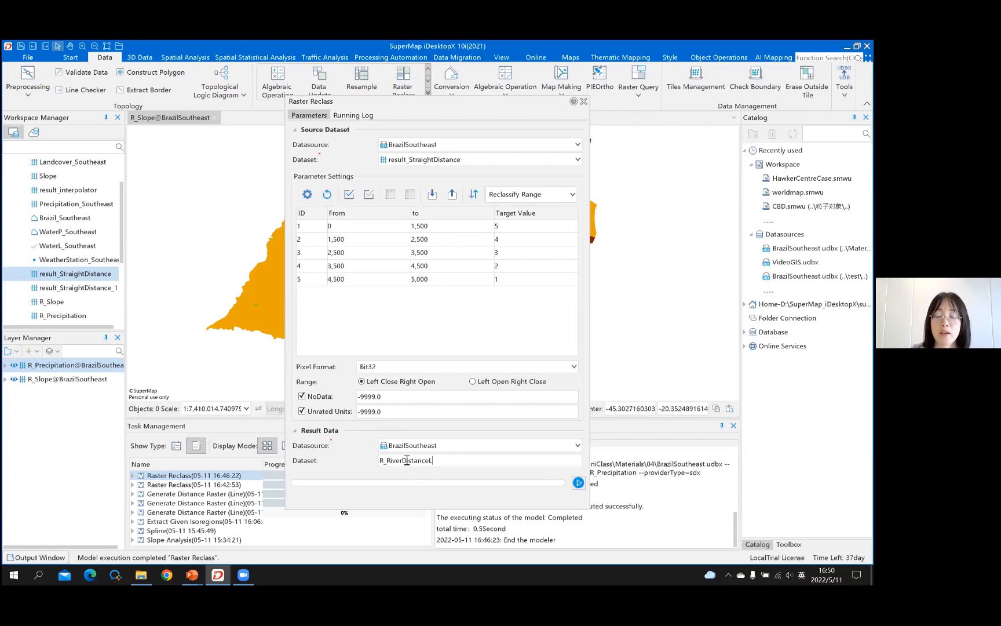
click(578, 484)
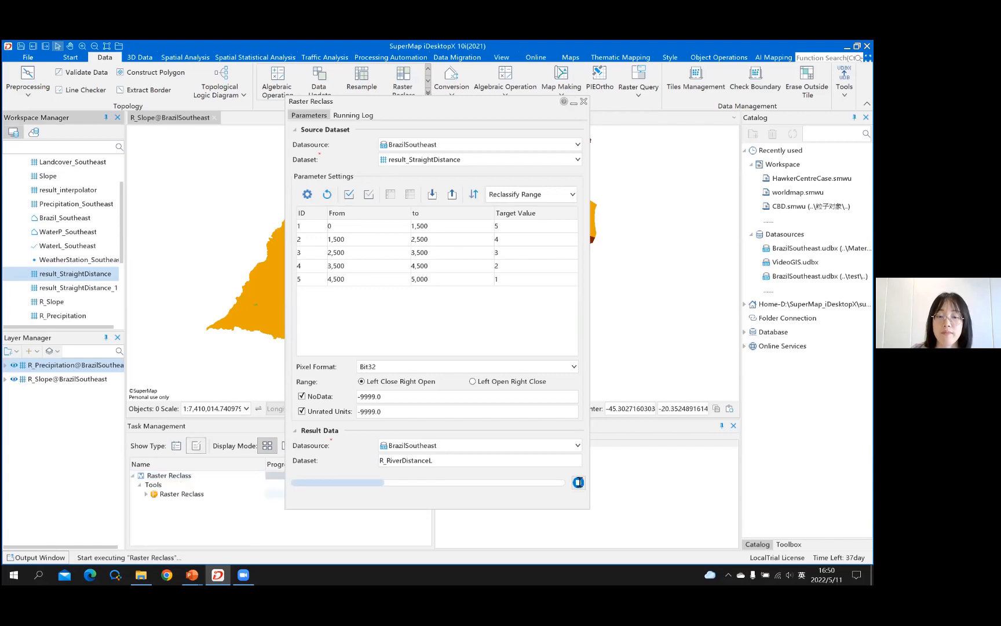
- Add the R_RiverDistanceL raster to the open map and inspect its distance bands along the rivers
drag(58, 317, 394, 292)
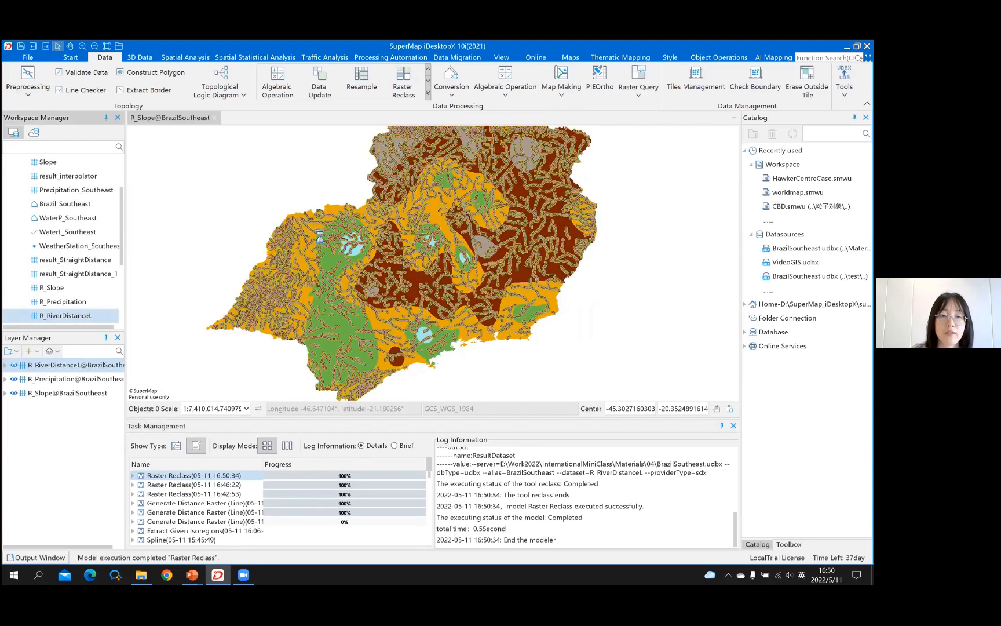
scroll(386, 267, up, 3)
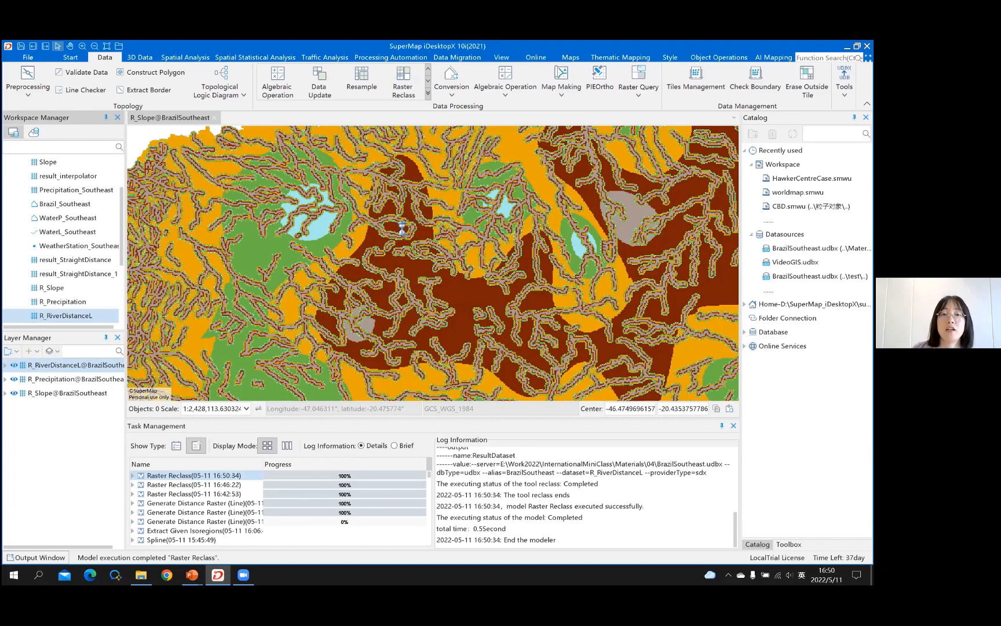
scroll(414, 229, down, 1)
scroll(453, 232, down, 1)
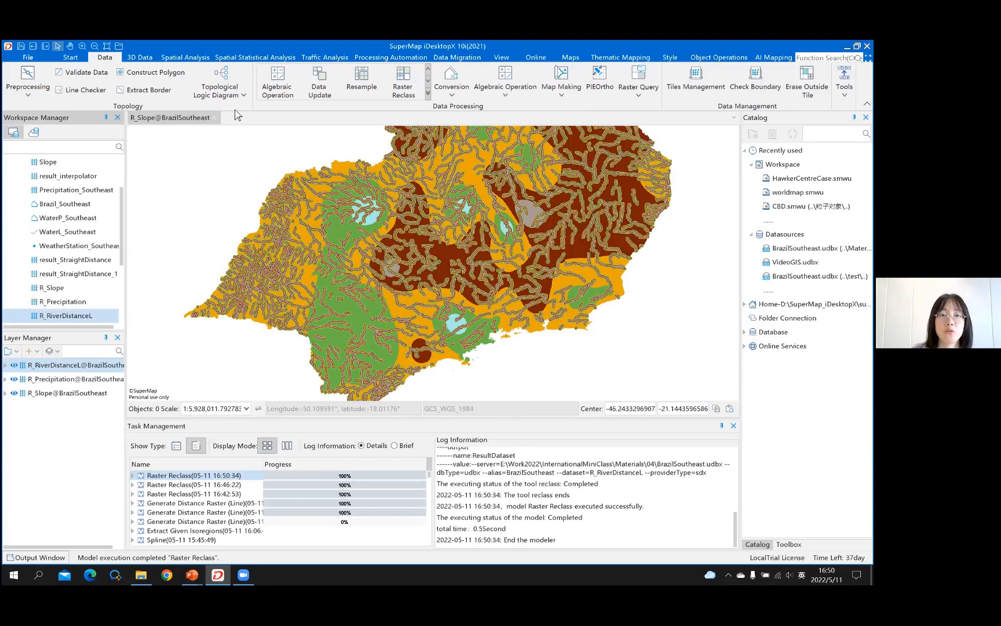
- Start a raster reclassification of result_StraightDistance_1 and divide it into 5 equal-interval ranges
click(404, 80)
click(472, 164)
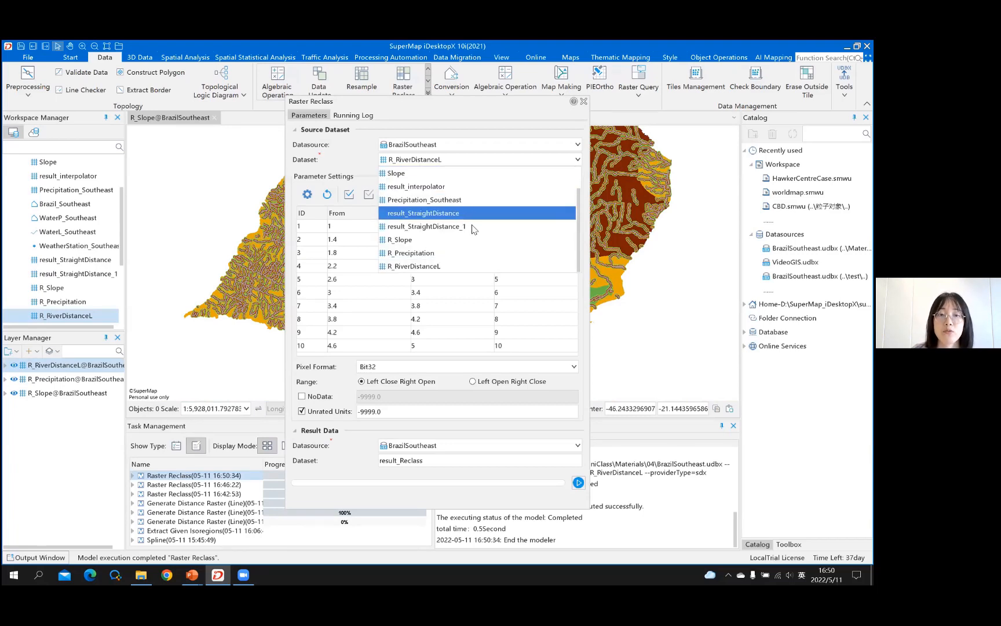
click(406, 228)
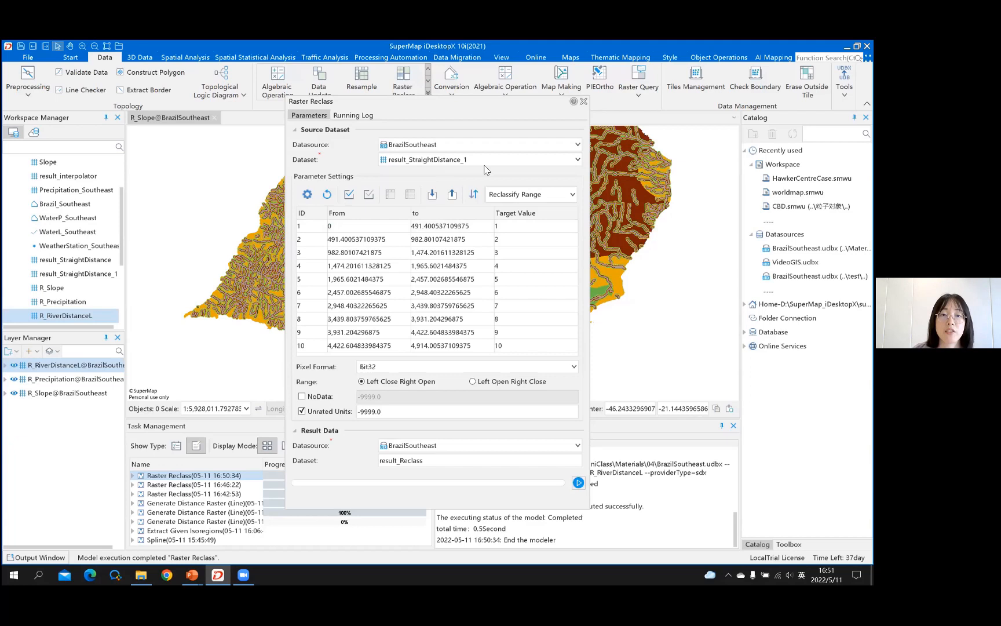
click(308, 195)
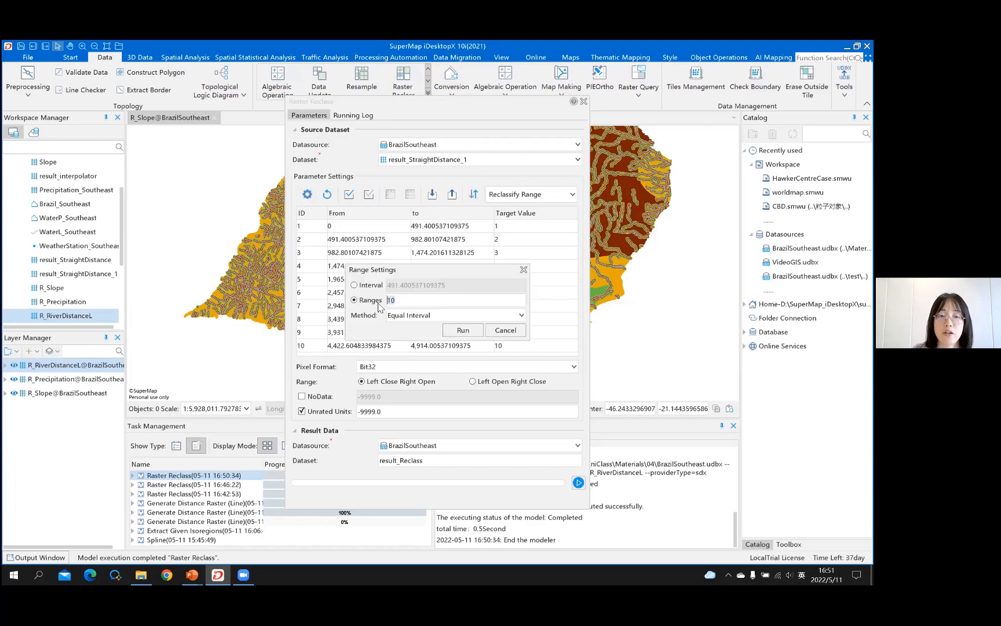
text(5)
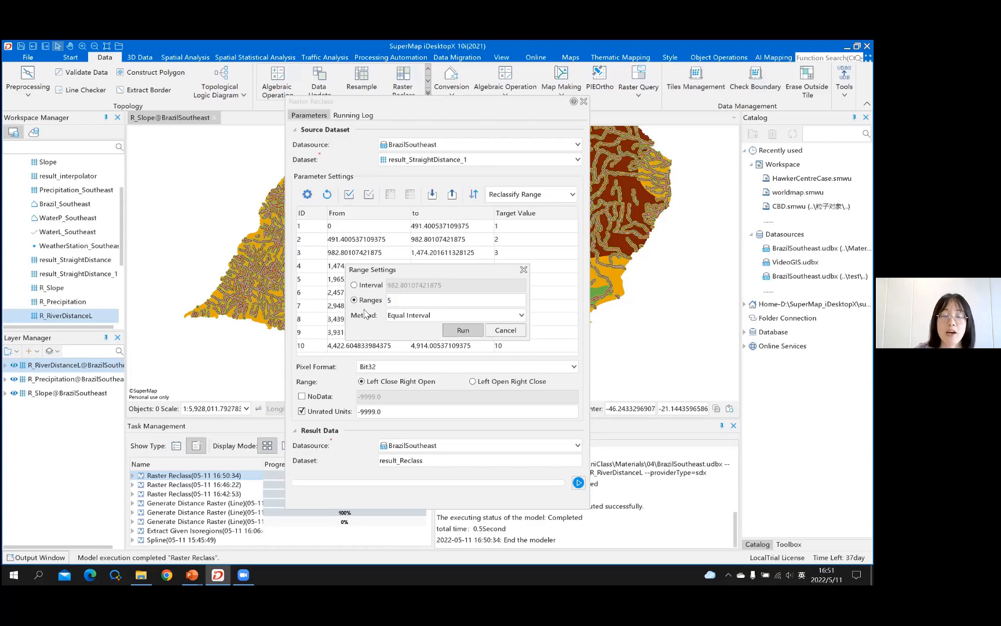
click(477, 332)
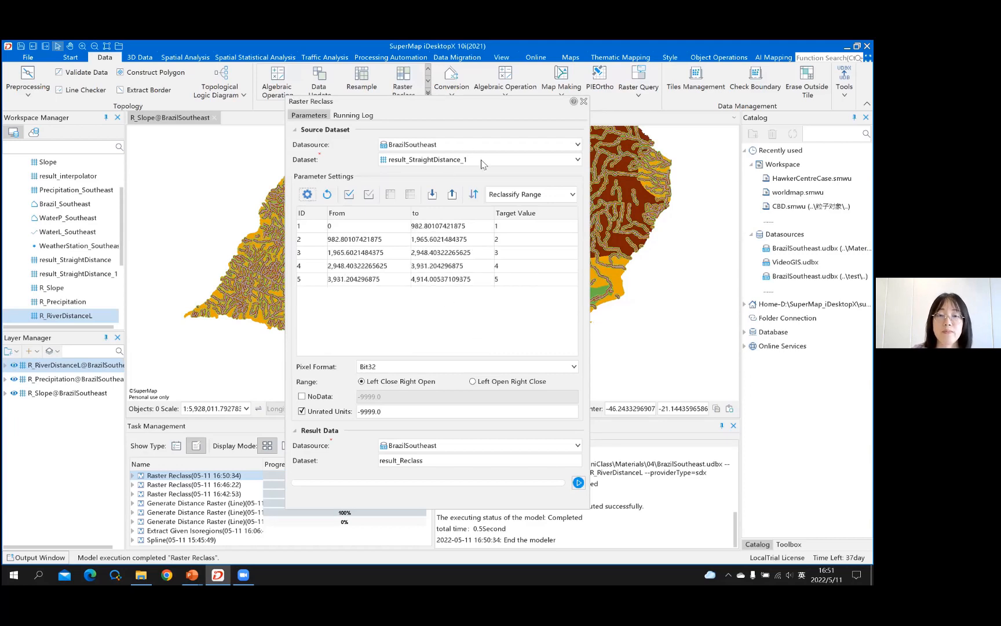
- Reverse the target values for the result_StraightDistance_1 reclassification and set the first distance range to end at 1500
click(474, 194)
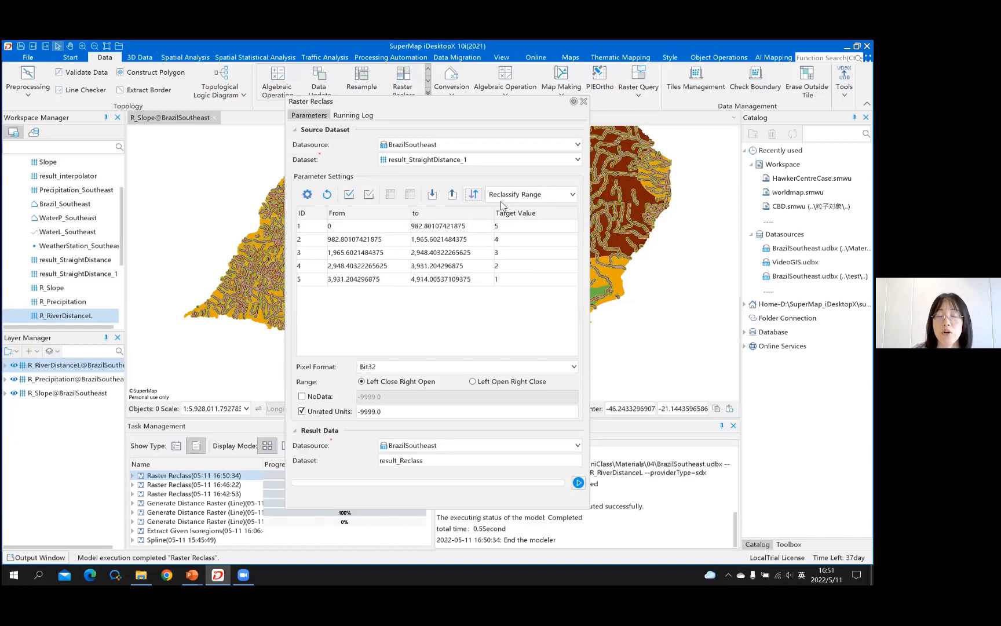
click(465, 226)
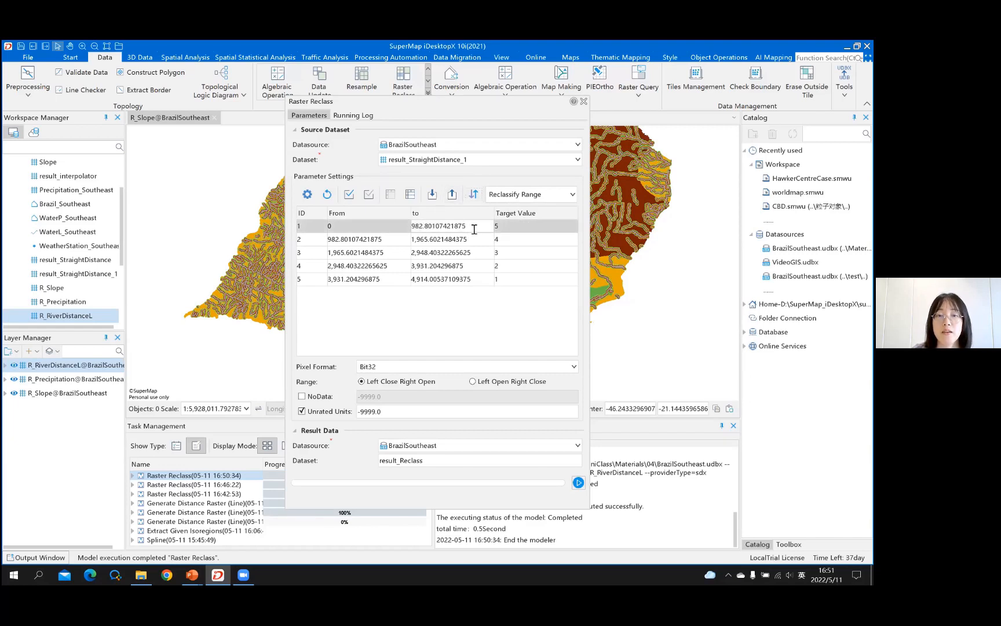
text(1,500)
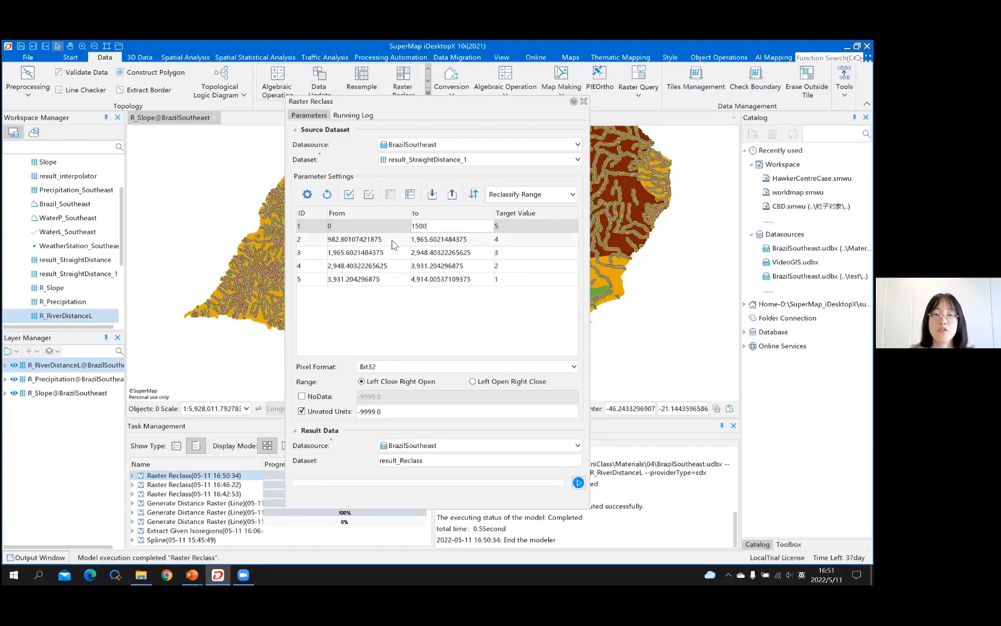
click(398, 239)
click(322, 243)
text(1)
drag(389, 239, 298, 244)
text(2500)
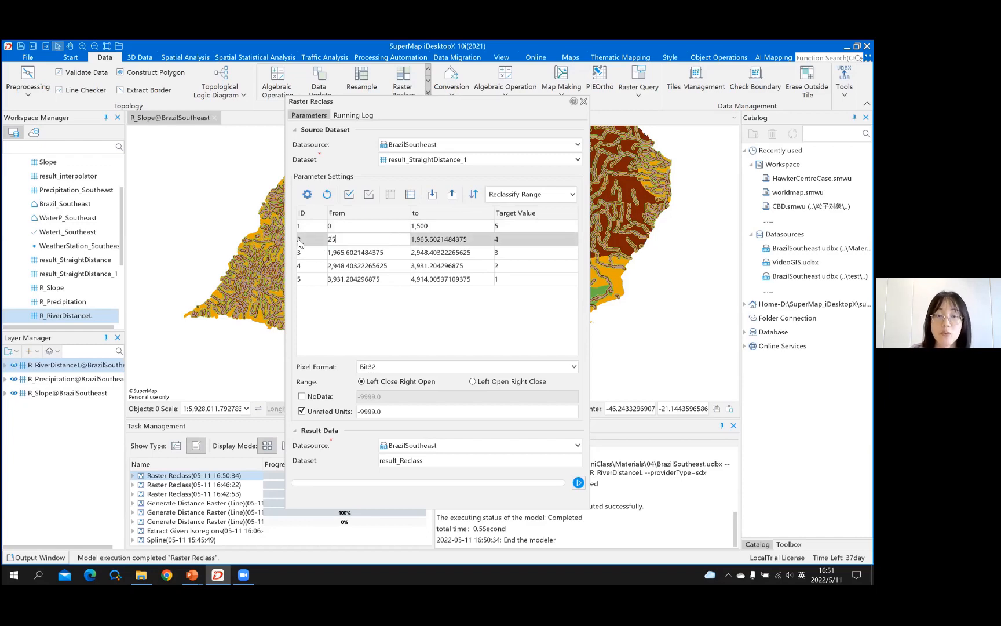
click(478, 238)
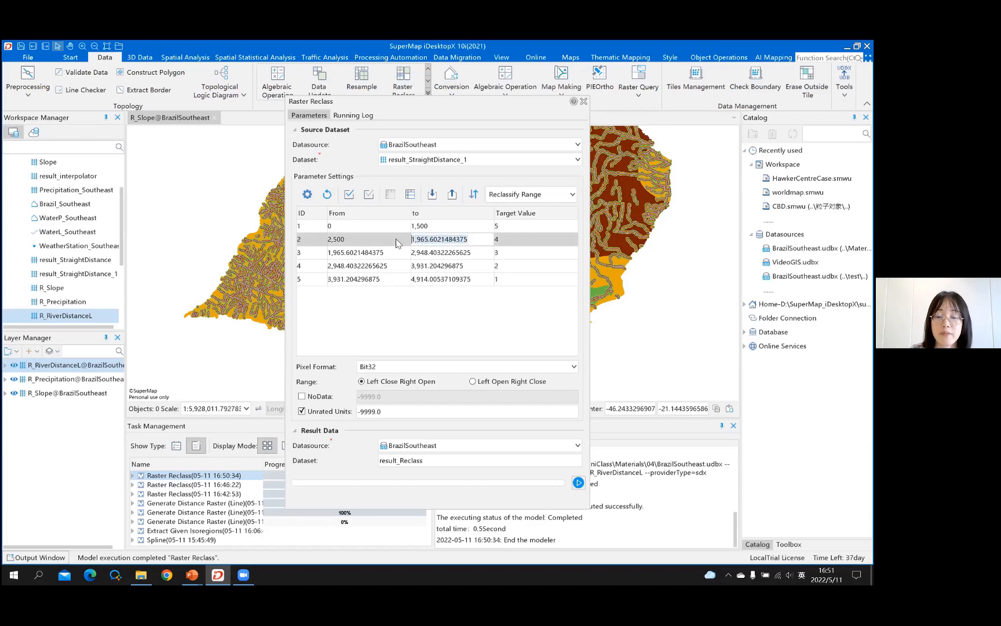
- Set the second distance range of result_StraightDistance_1 to run from 1500 to 2500
click(358, 239)
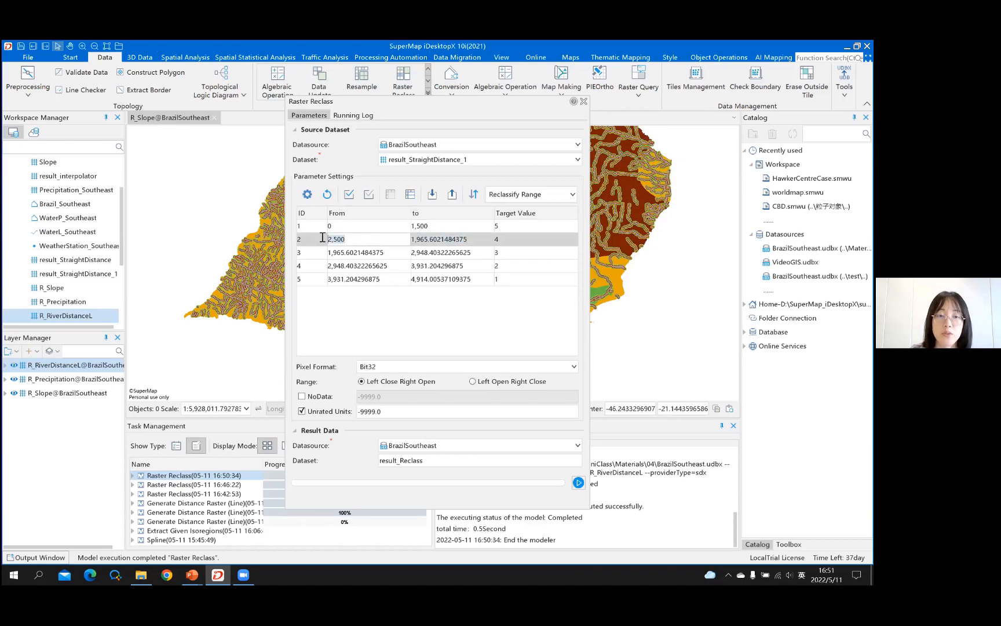
text(1500)
click(470, 240)
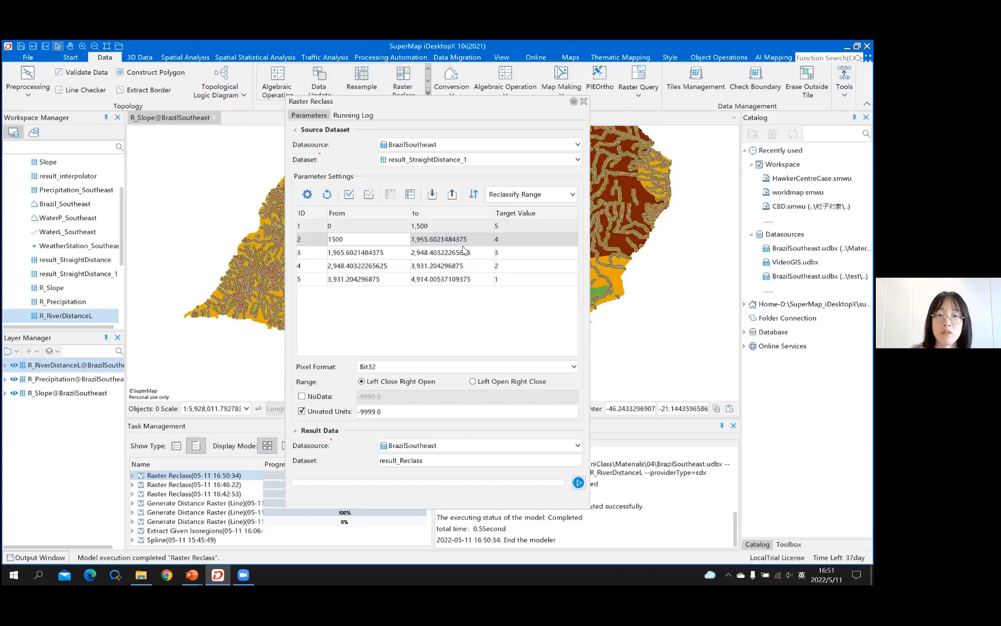
double_click(408, 239)
text(2,500)
- Set the third distance range of result_StraightDistance_1 to run from 2500 to 3500
click(391, 253)
drag(392, 252, 314, 256)
text(2,500)
click(421, 257)
drag(476, 253, 312, 266)
text(3,500)
- Set the fourth distance range of result_StraightDistance_1 to run from 3500 to 4500
click(381, 265)
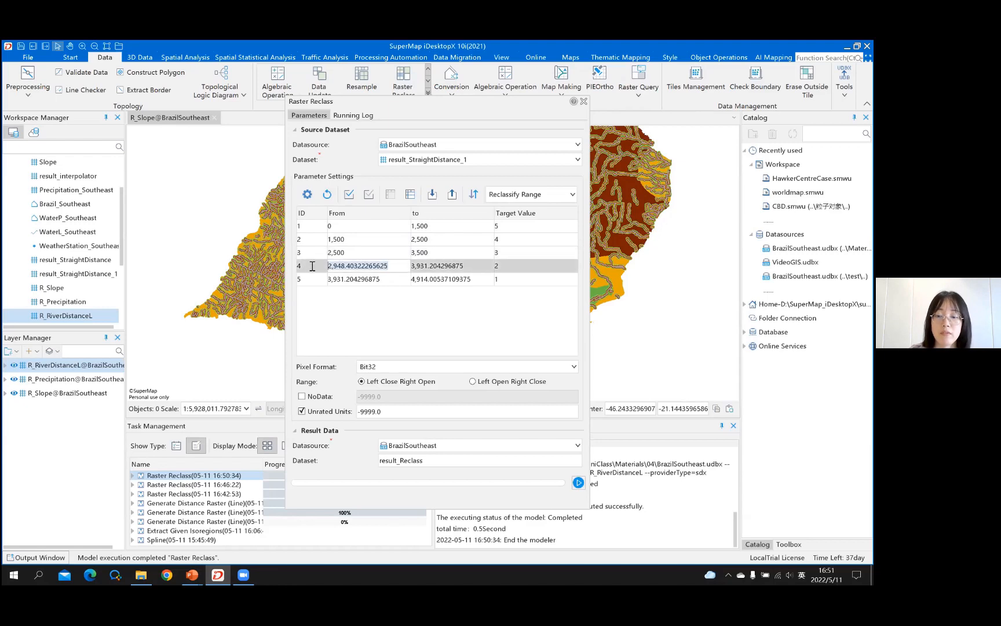
text(3500)
click(459, 264)
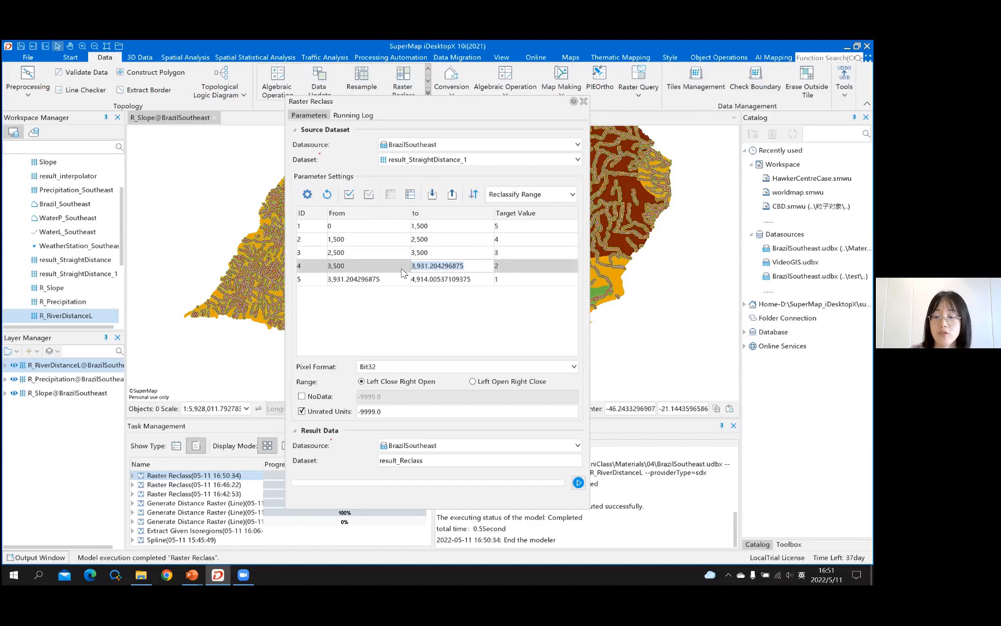
text(3500)
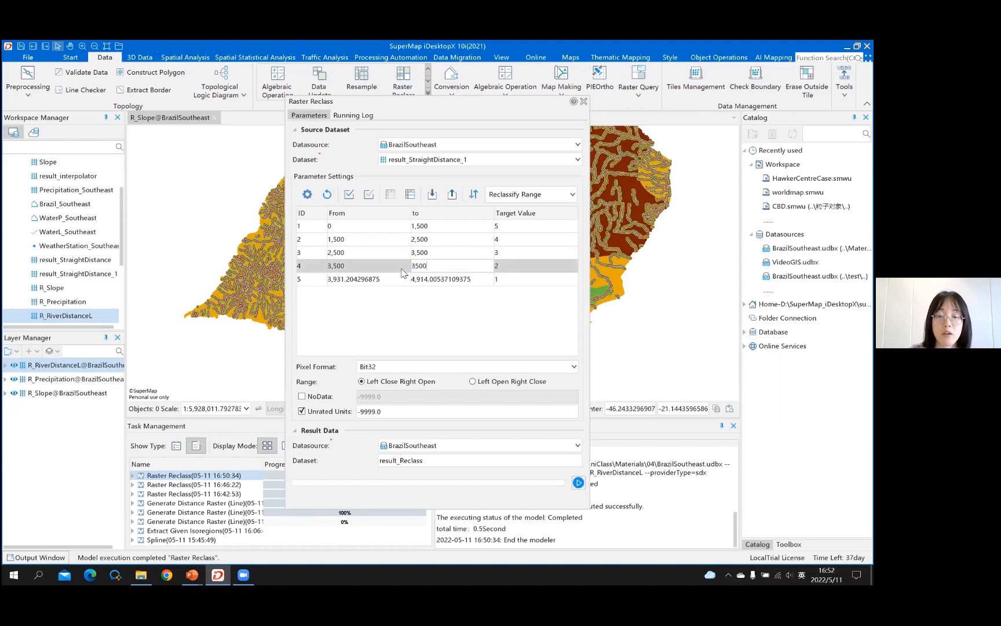
key(BackSpace)
key(BackSpace)
key(BackSpace)
key(BackSpace)
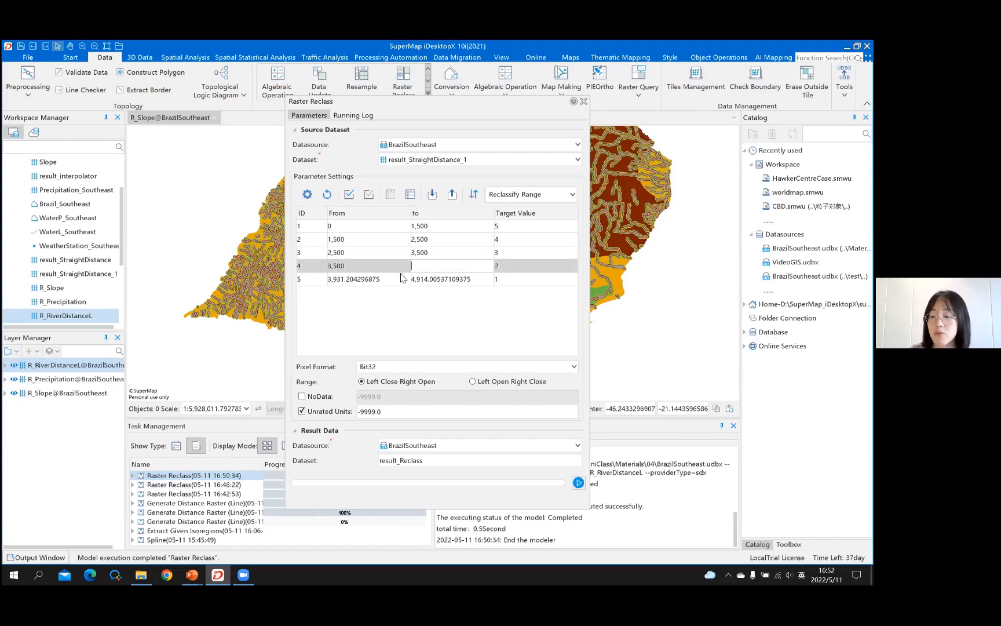
text(4500)
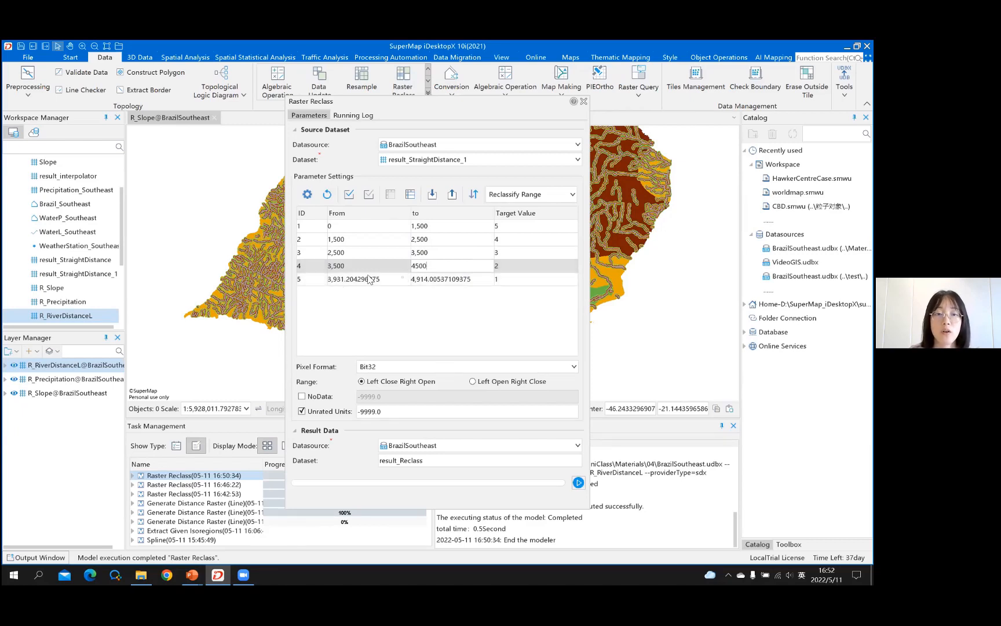
- Set the fifth distance range of result_StraightDistance_1 to run from 4500 to 5000
click(376, 279)
drag(380, 279, 314, 284)
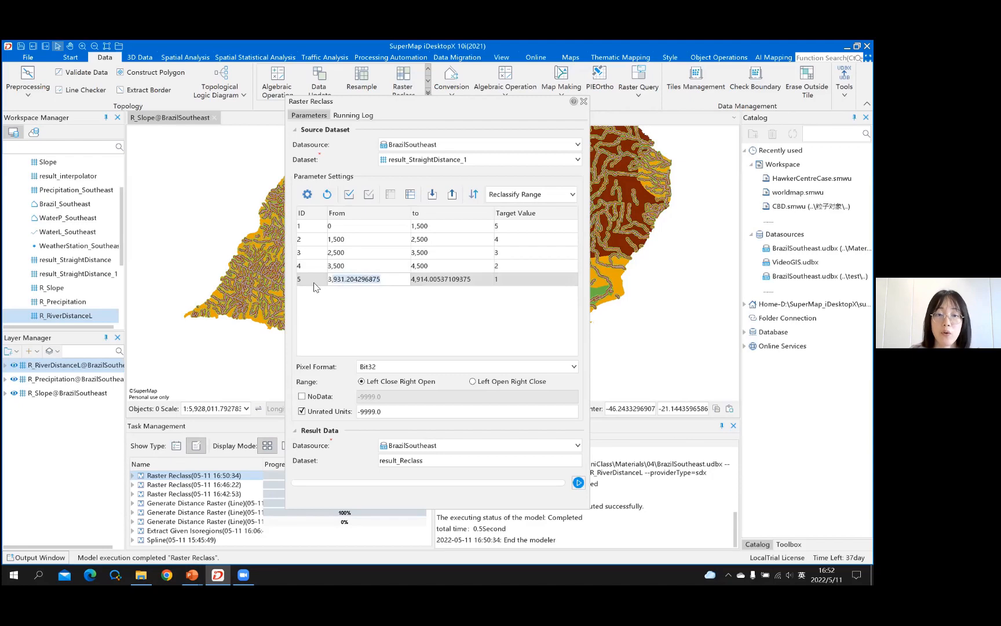
text(4,)
text(500)
click(467, 279)
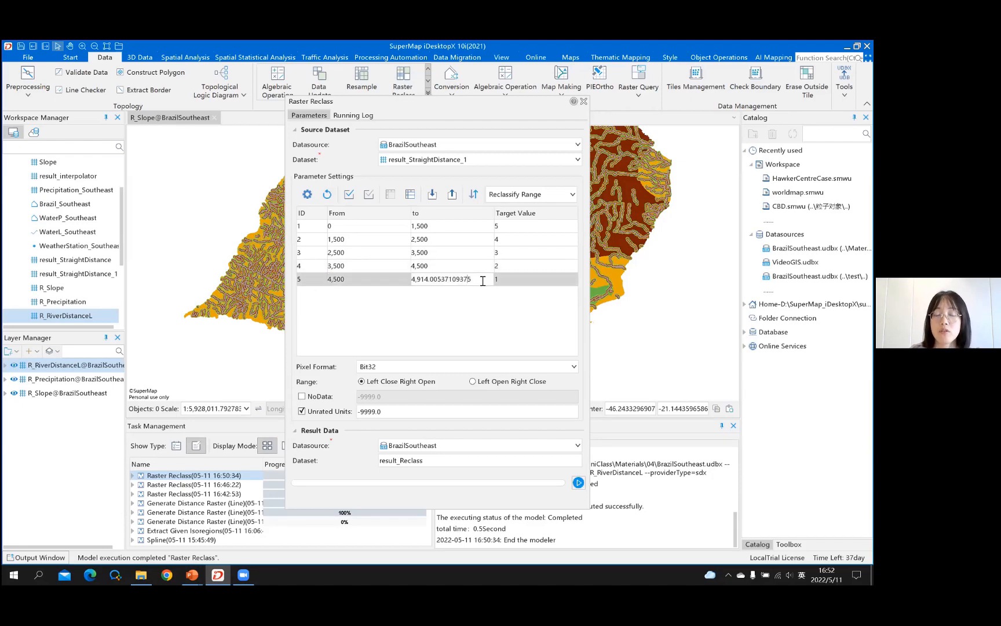
key(ctrl+a)
text(5000)
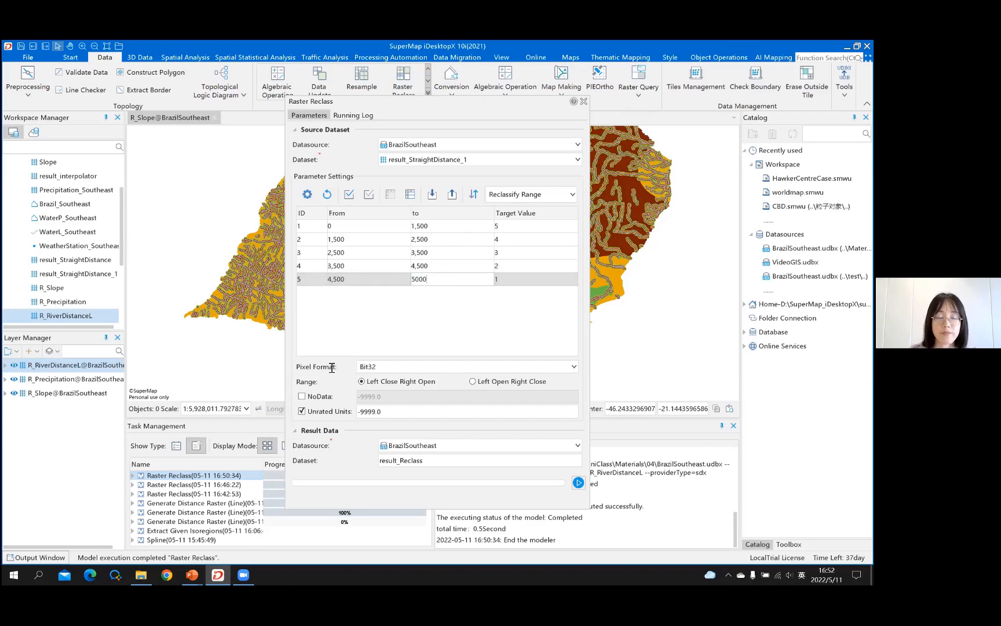
- Enable the NoData option and run the reclassification with R_RiverDistanceP as the result dataset
click(314, 396)
double_click(446, 460)
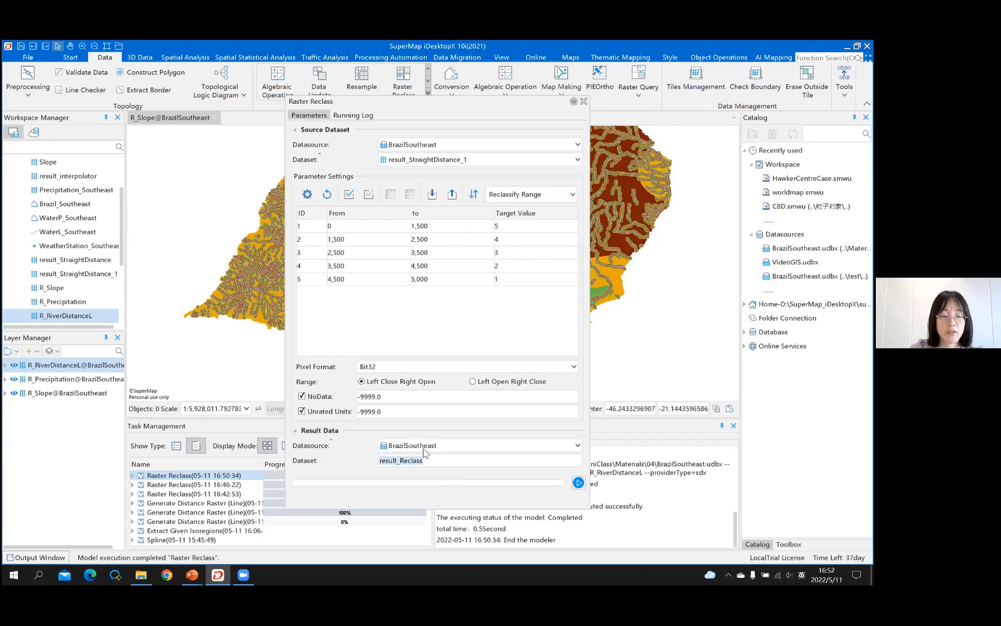
text(R_RiverDistanceP)
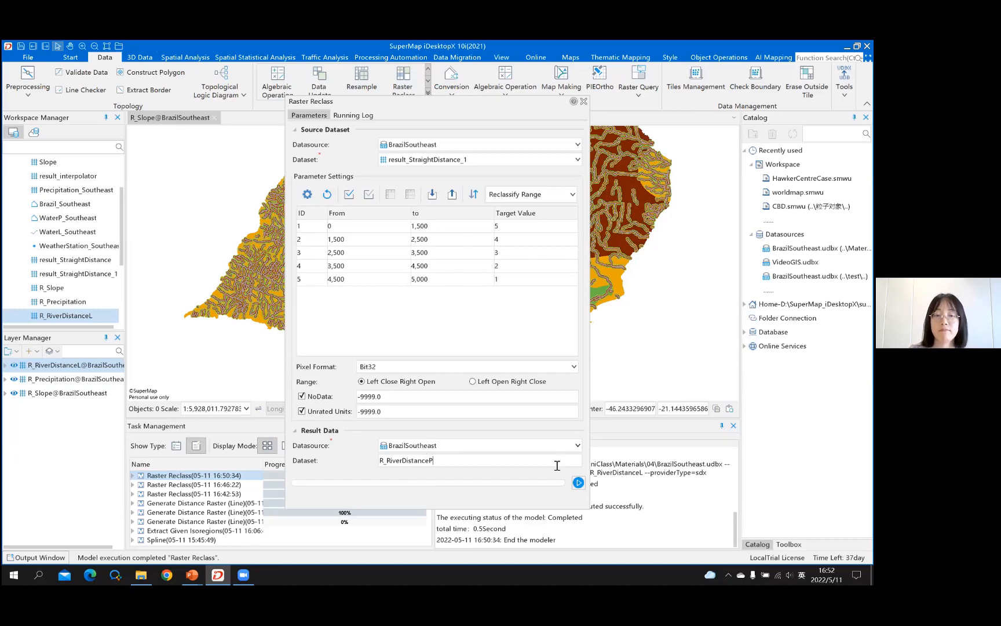
click(579, 483)
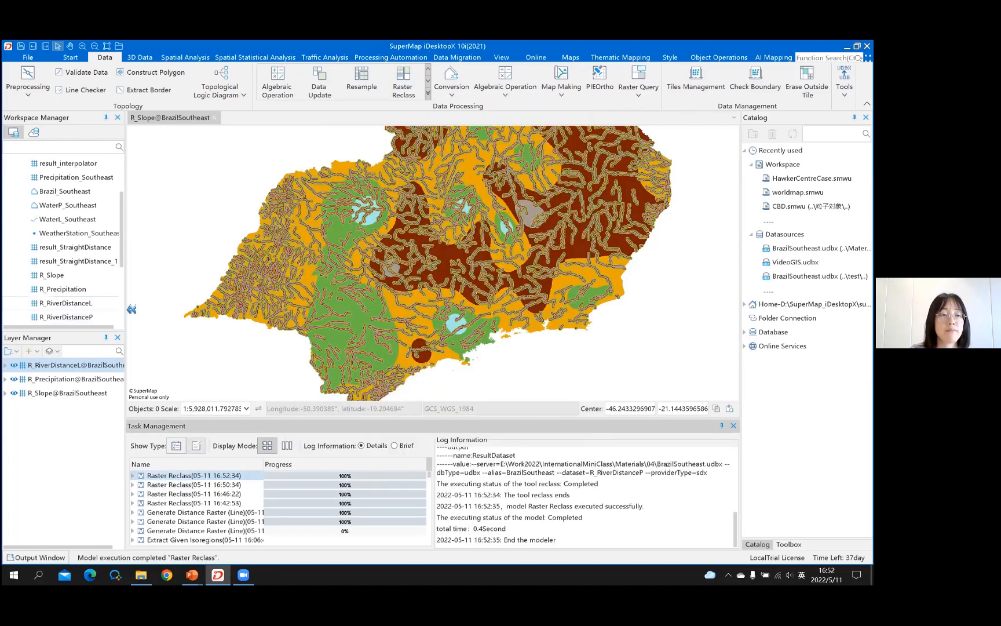
- Add R_RiverDistanceP to the R_Slope map and hide the R_Precipitation and R_Slope layers
click(86, 319)
drag(86, 320, 378, 272)
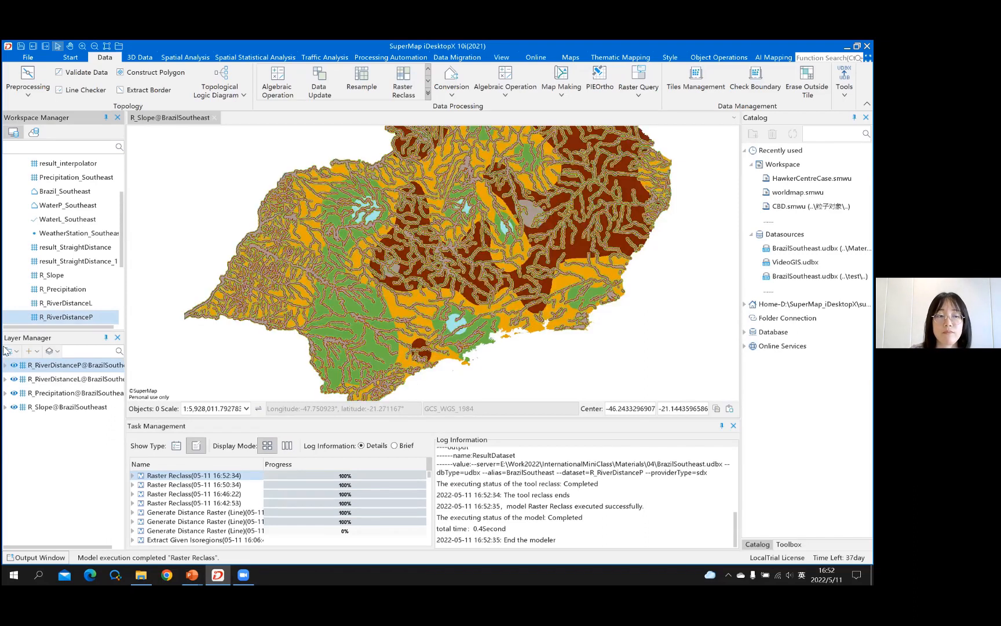
click(14, 393)
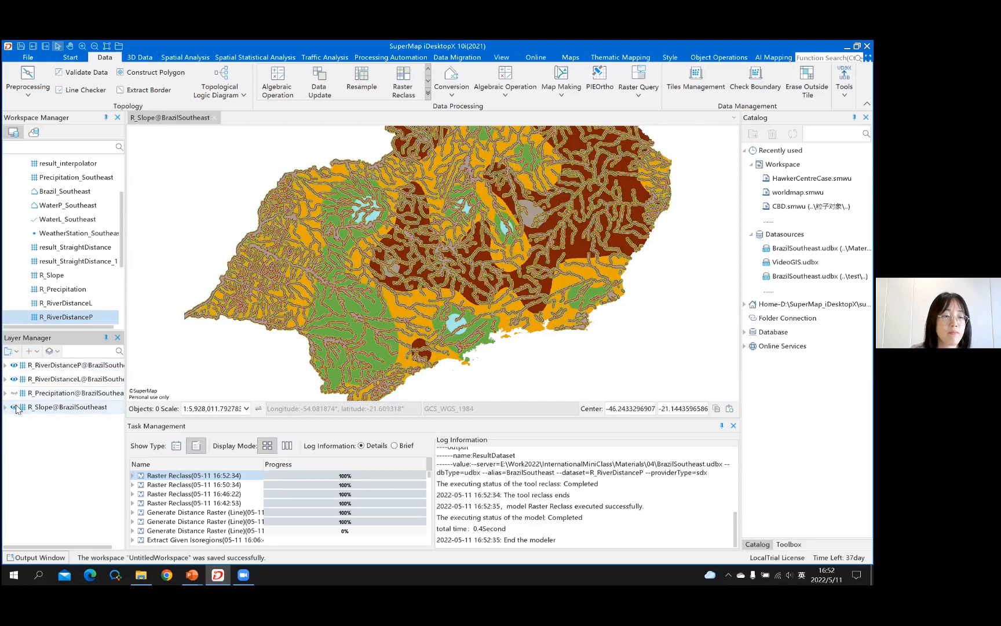
click(14, 406)
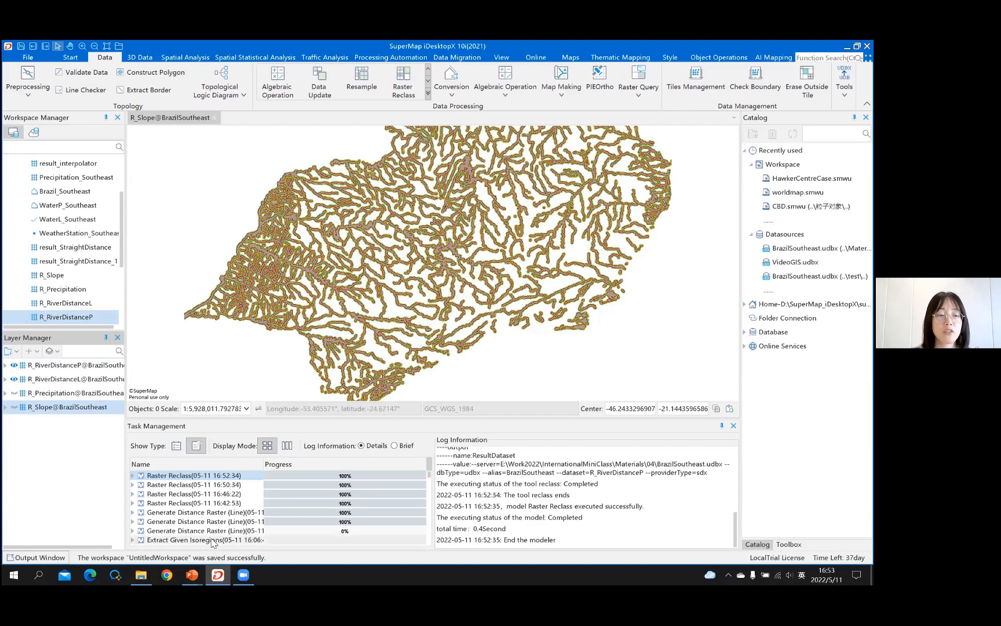
- Check the landcover categories on the Factor Criteria slide and open the range settings for a raster reclassification of Landcover_Southeast
key(alt+Tab)
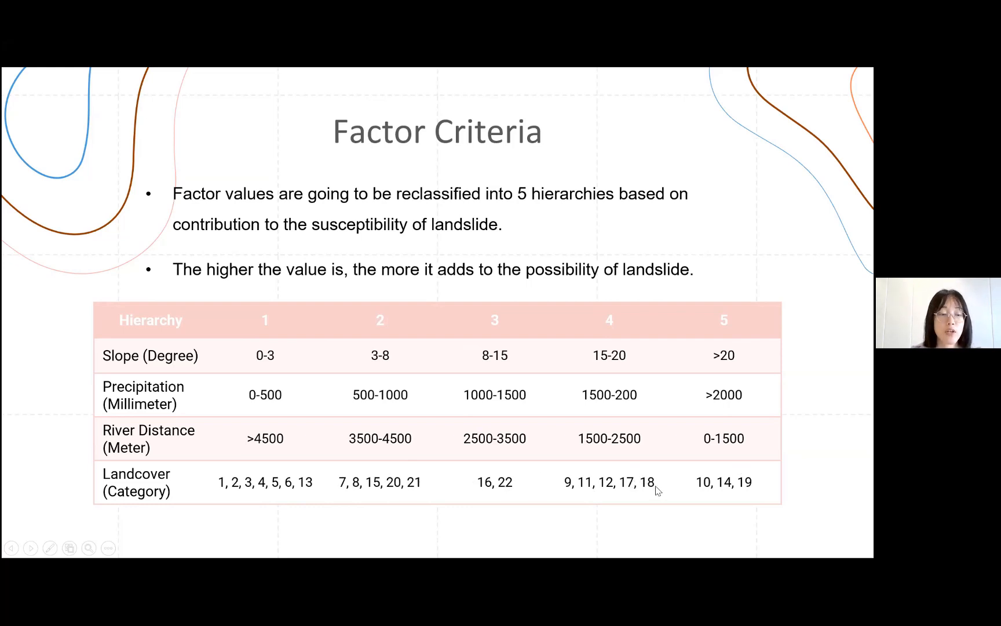
key(alt+Tab)
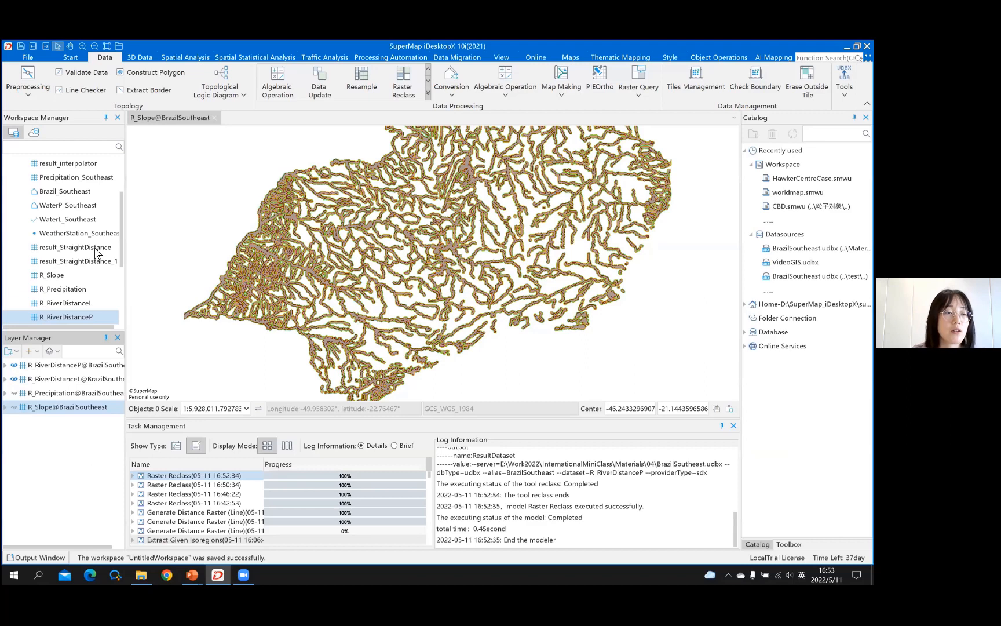
scroll(51, 220, up, 3)
click(52, 219)
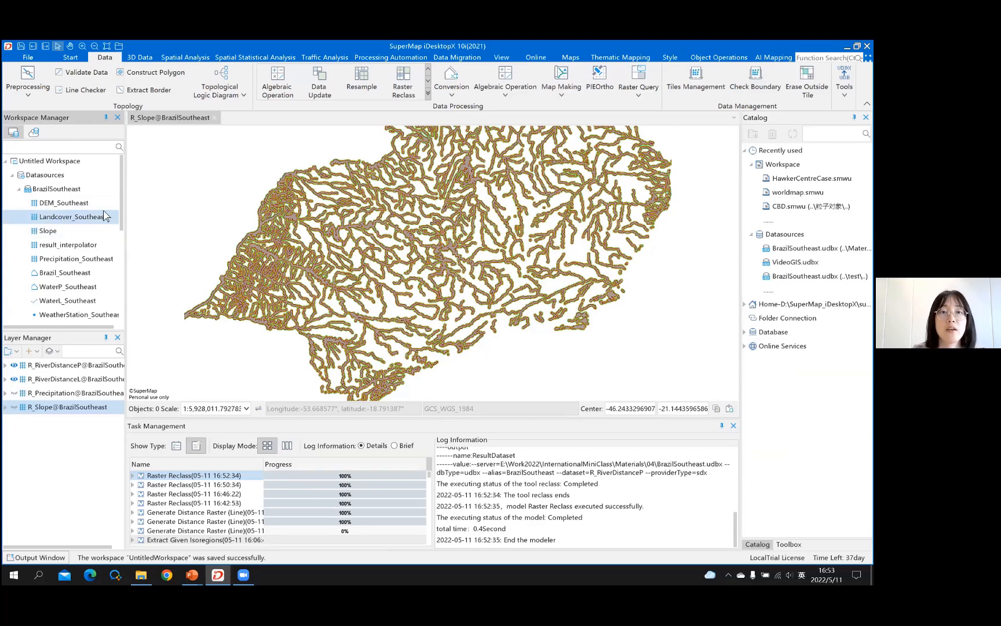
click(398, 86)
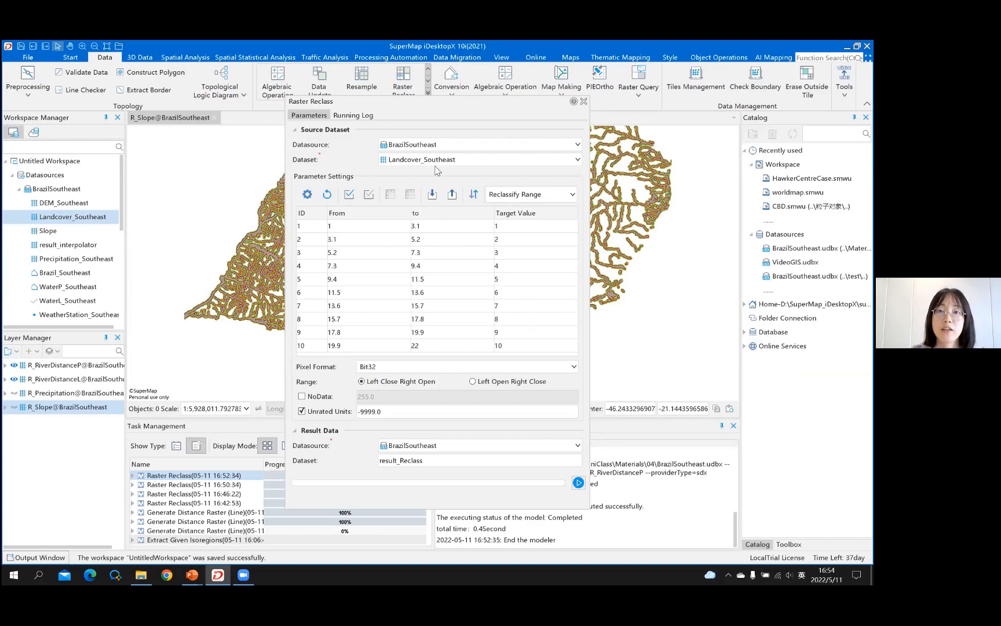
click(313, 197)
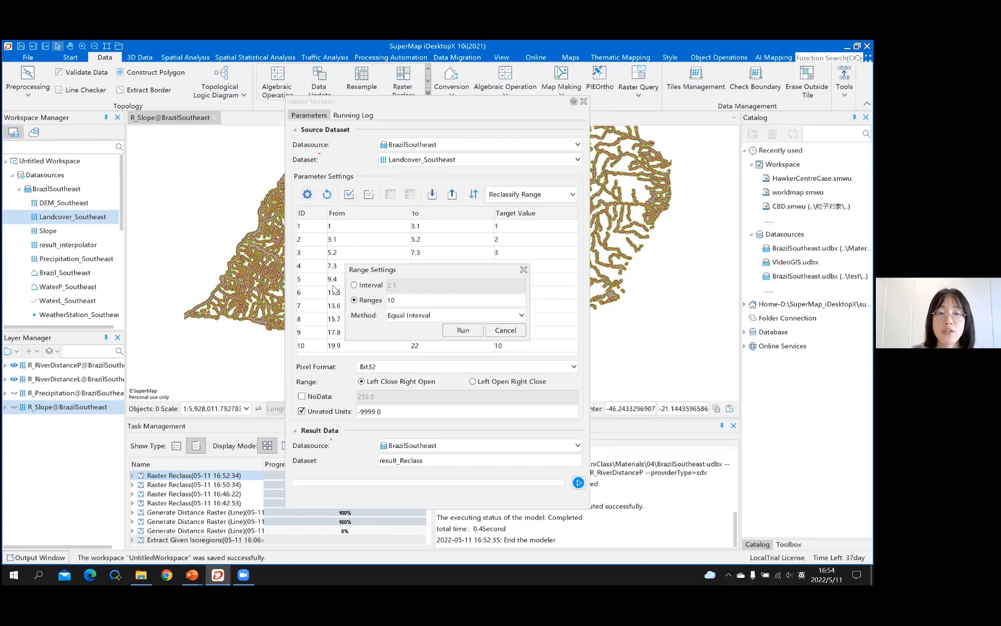
- Divide the Landcover_Southeast values into 22 ranges using the Equal Interval method and check the resulting rows
double_click(404, 302)
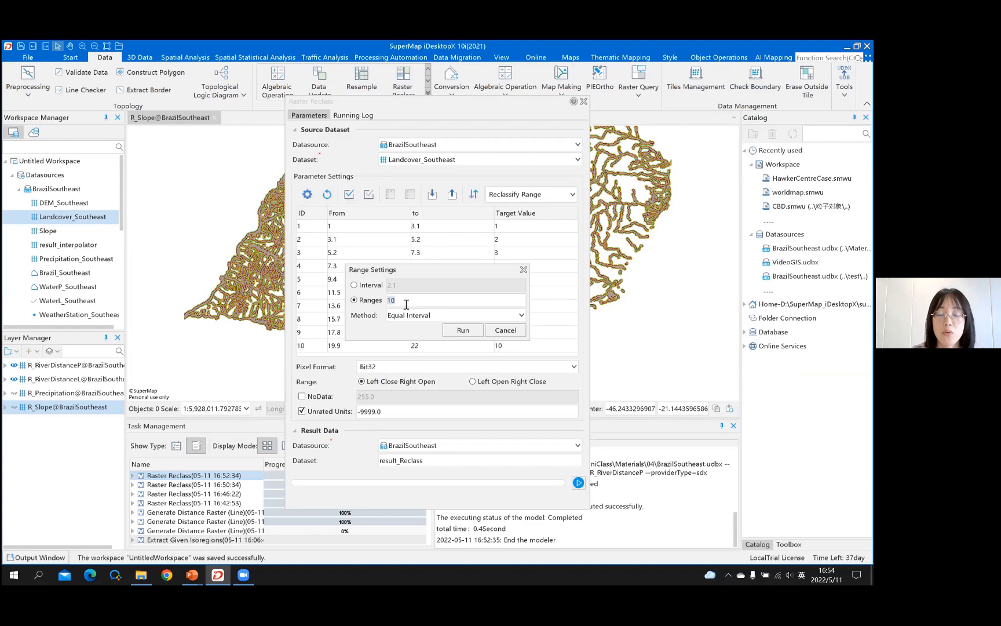
text(22)
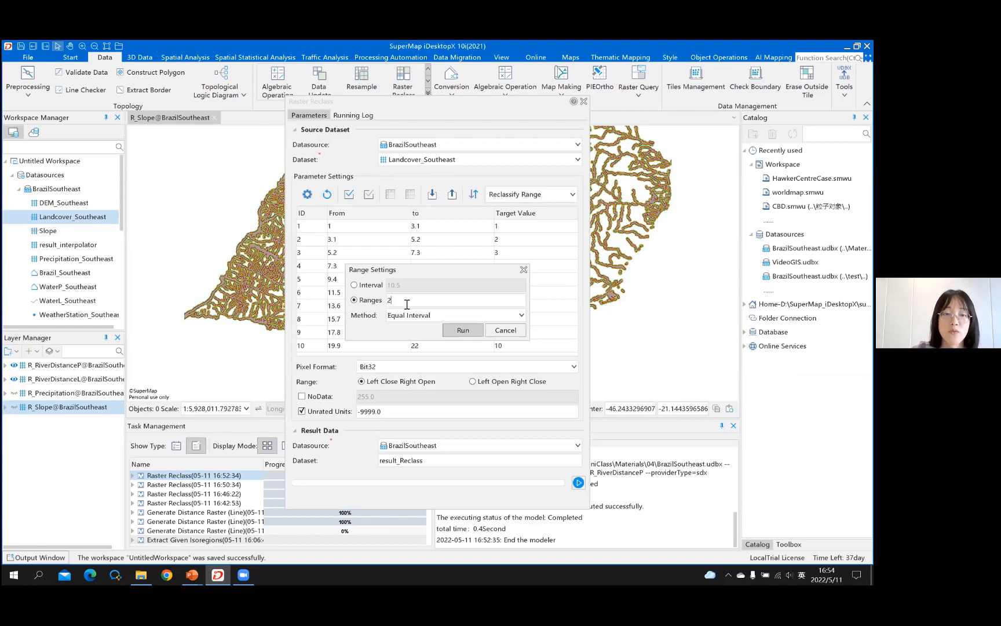
click(471, 332)
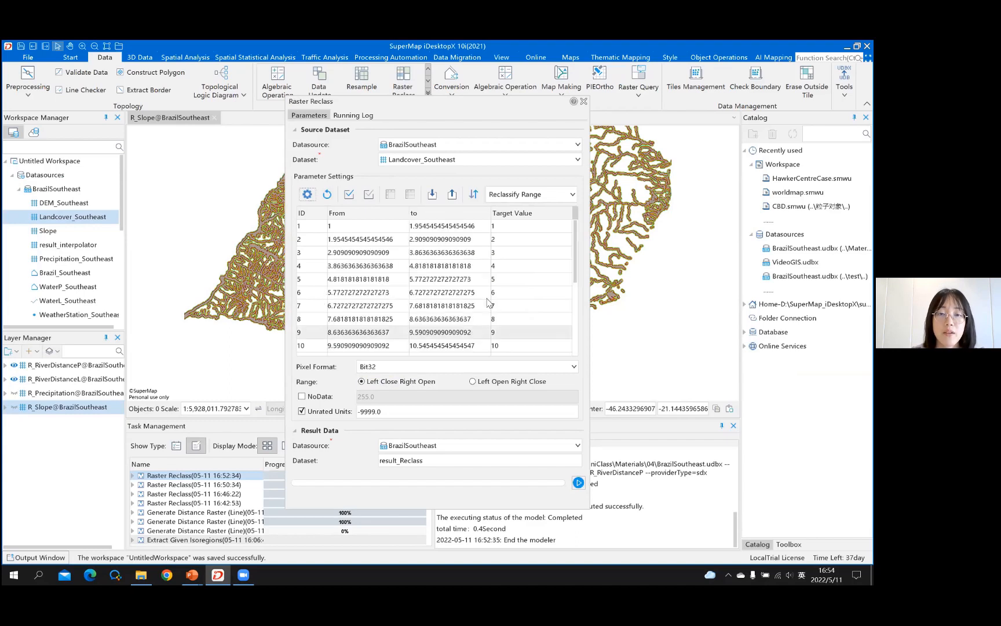
scroll(490, 301, down, 4)
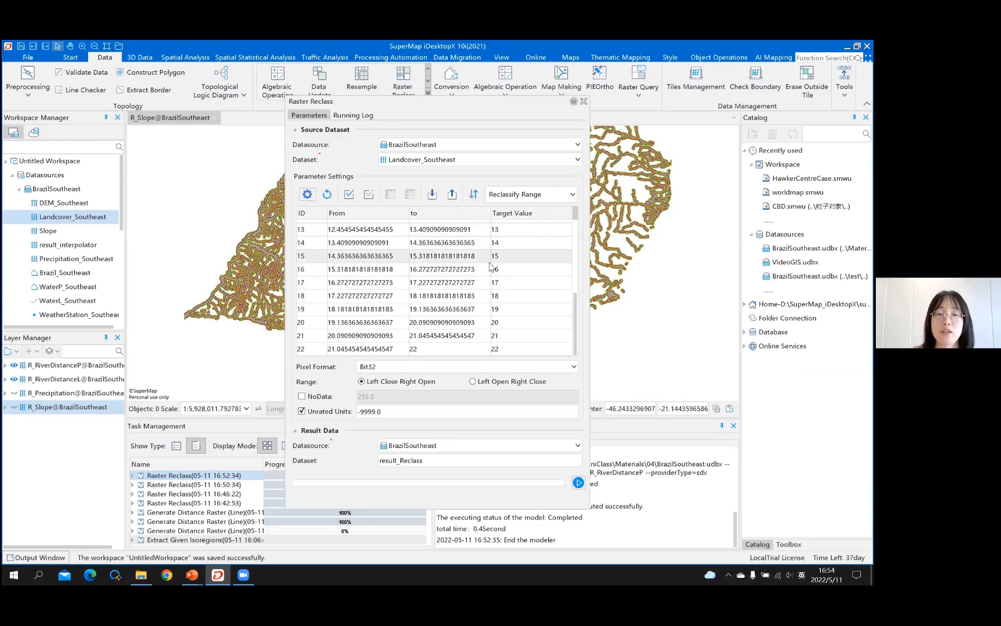
scroll(489, 267, up, 4)
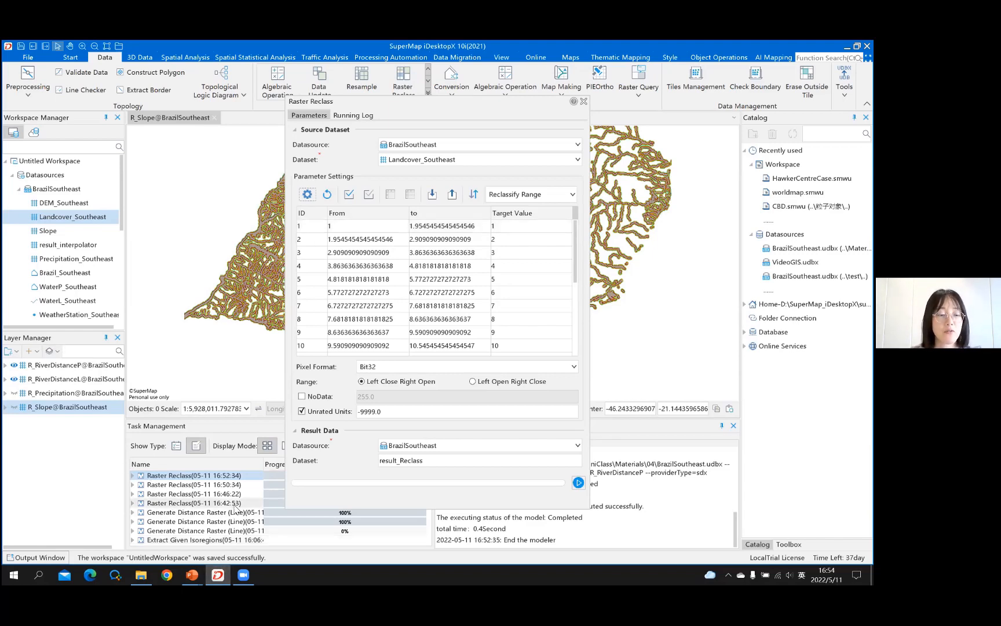
- Consult the landcover row of the Factor Criteria slide in the PowerPoint slide show, and return to SuperMap iDesktopX
key(alt+Tab)
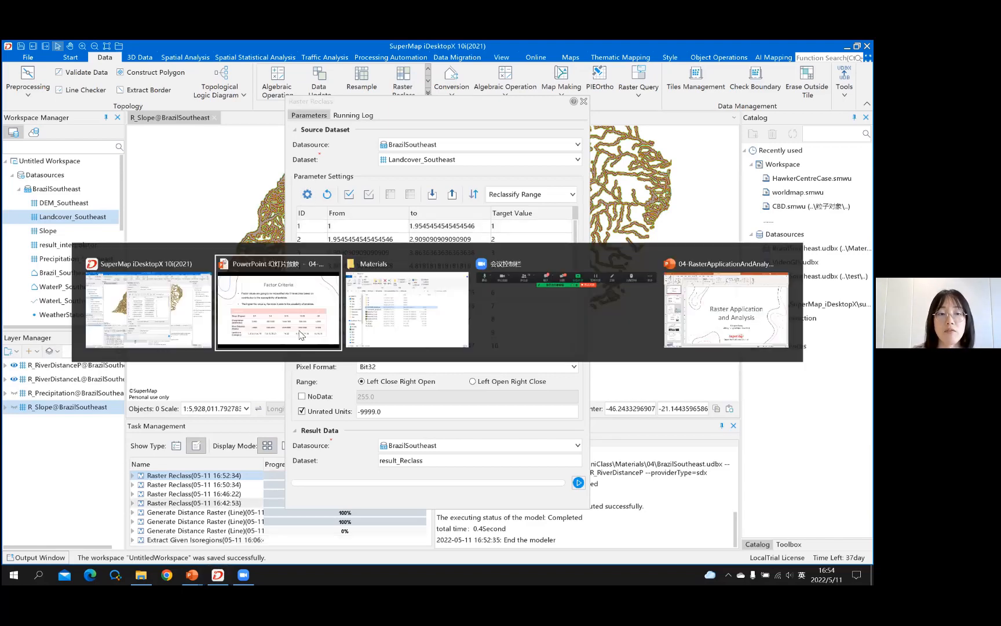
click(301, 335)
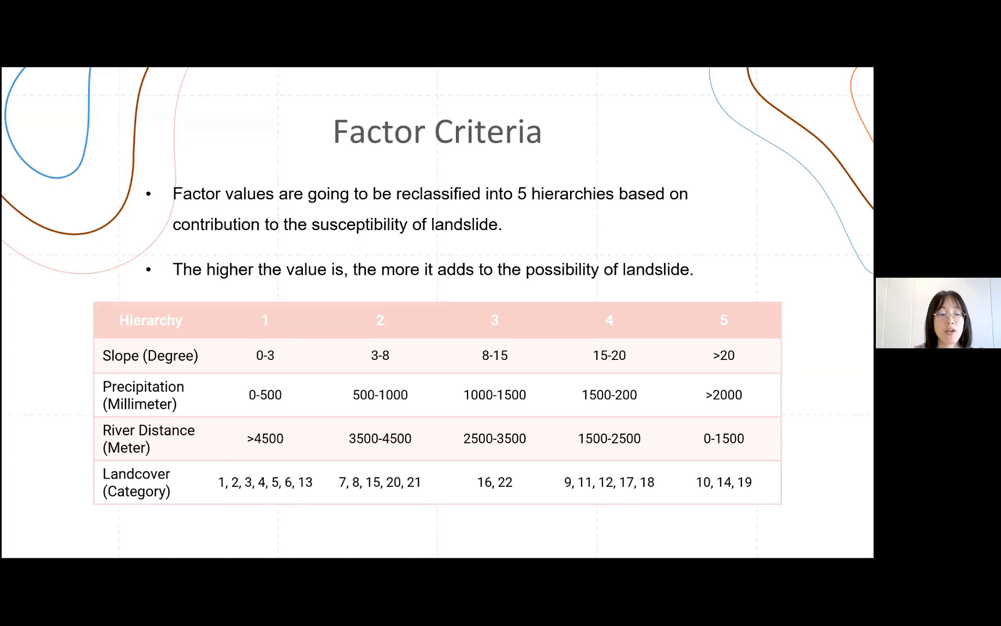
key(alt+Tab)
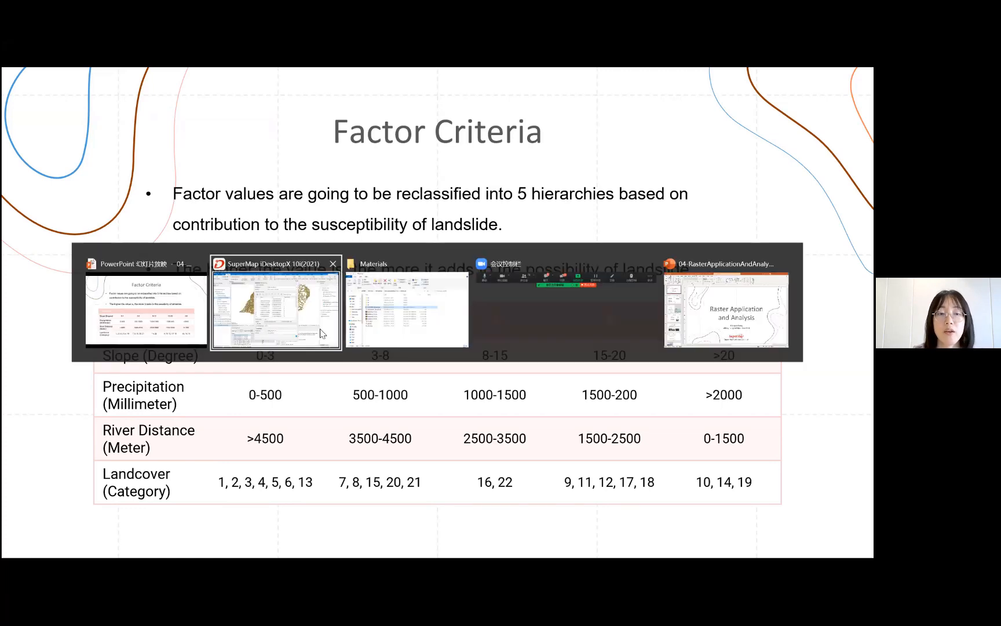
click(251, 346)
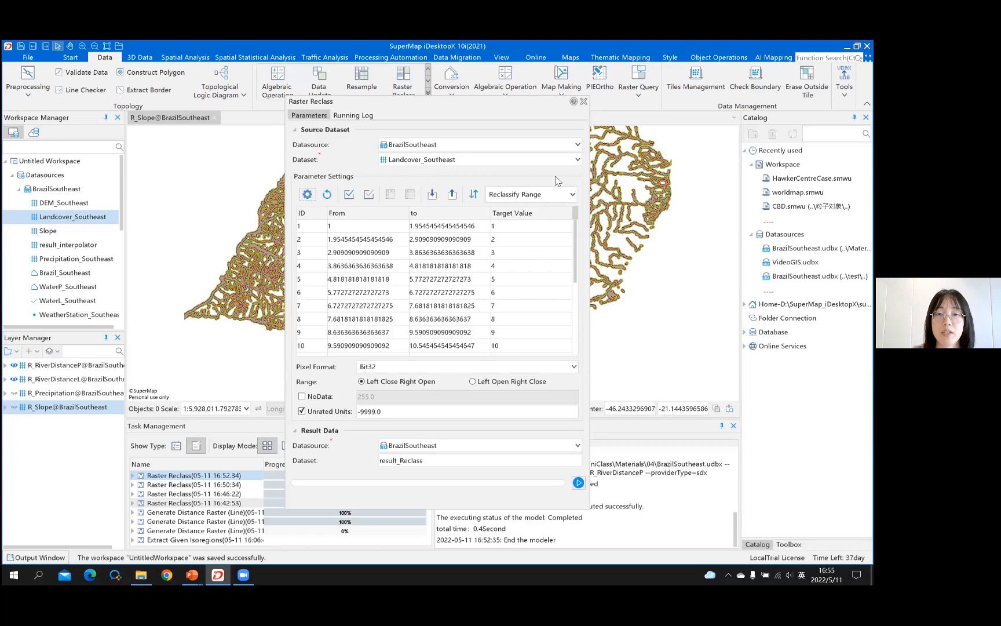
- Switch the raster reclassification of Landcover_Southeast to Reclassify Unique Value and check its value list
click(499, 195)
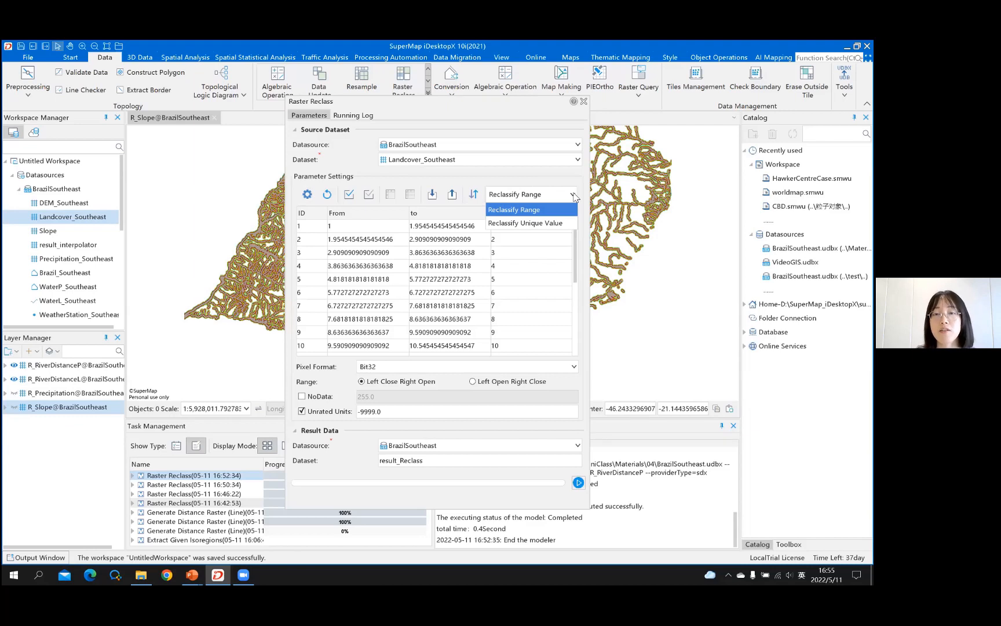
click(523, 226)
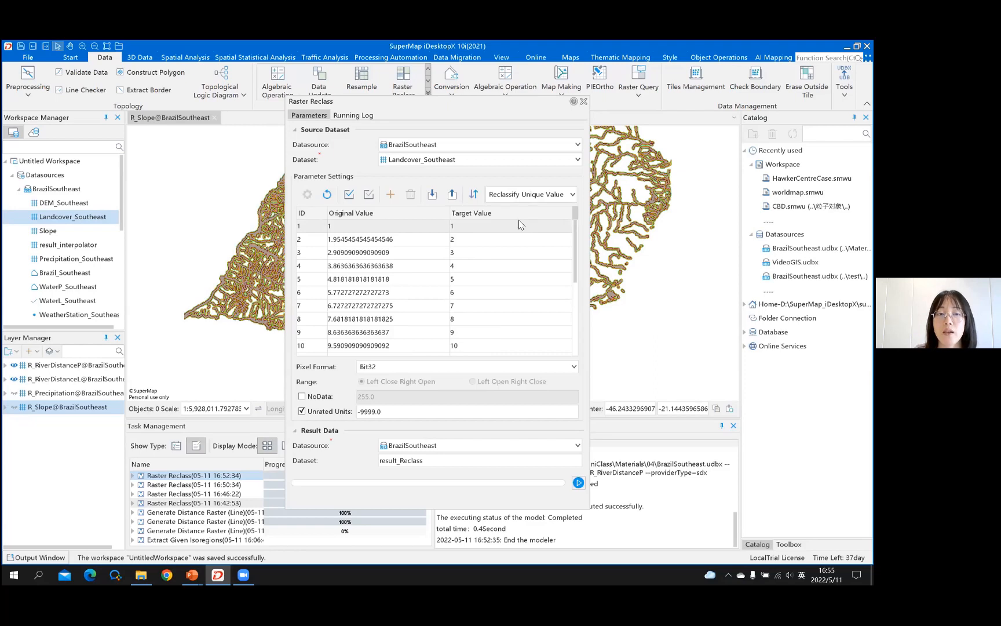
scroll(349, 232, down, 4)
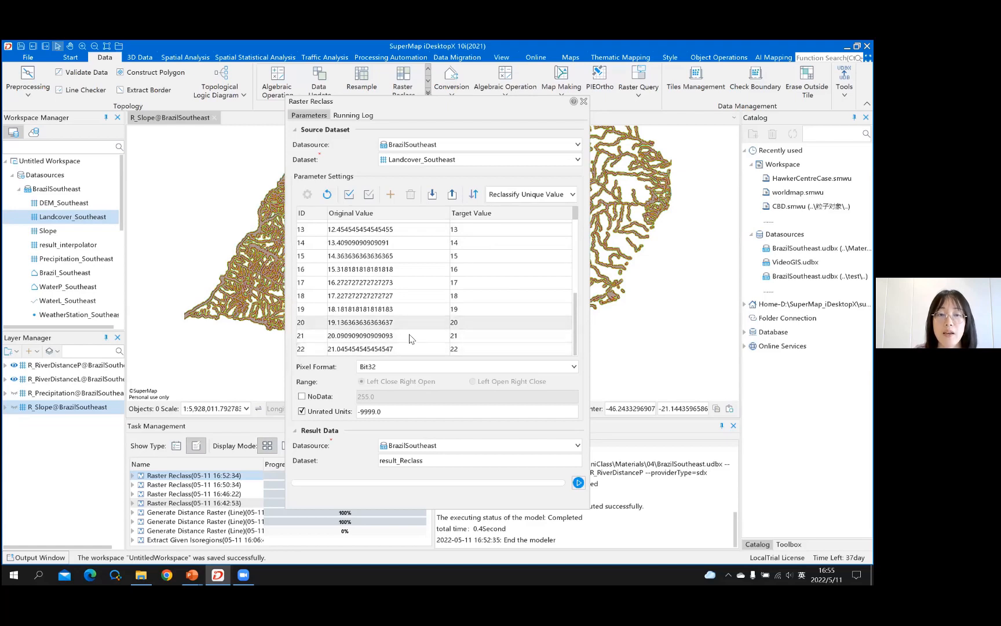
scroll(410, 334, up, 4)
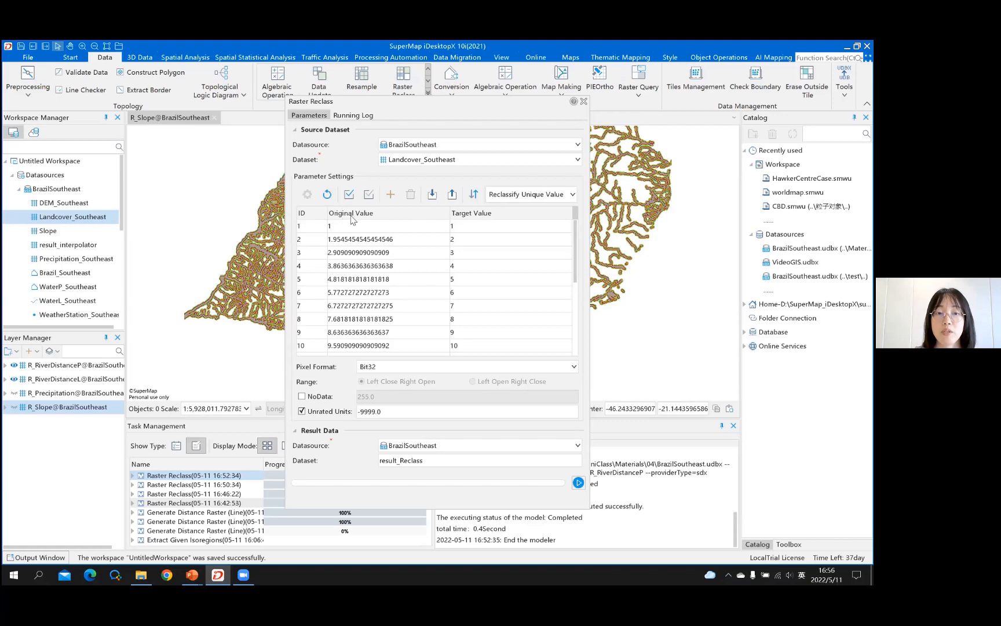
- Import the reclass config file reclass_landcover.xml and check the target values assigned to the landcover categories
click(432, 196)
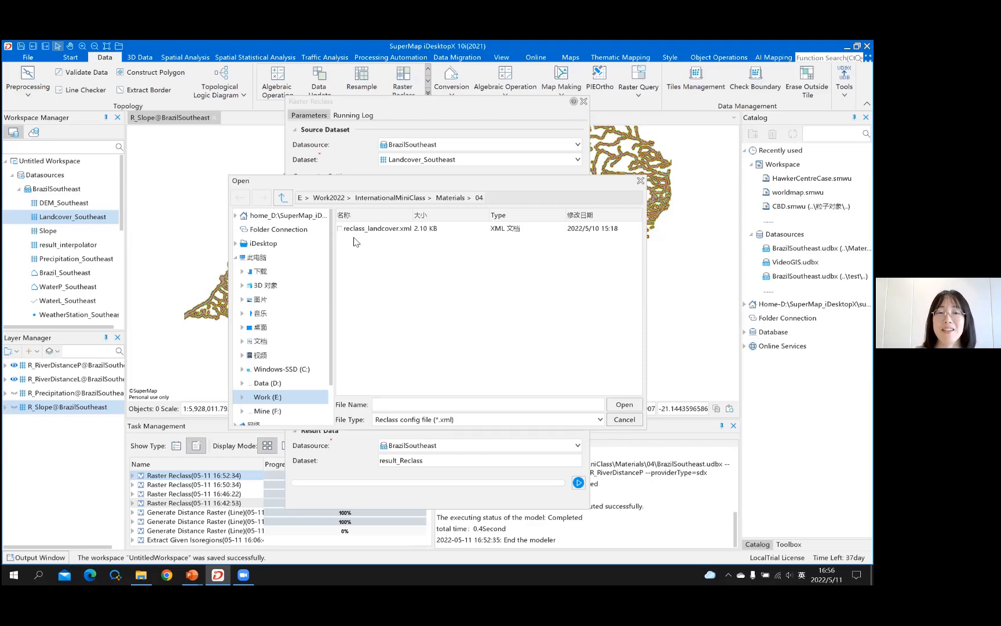
click(413, 230)
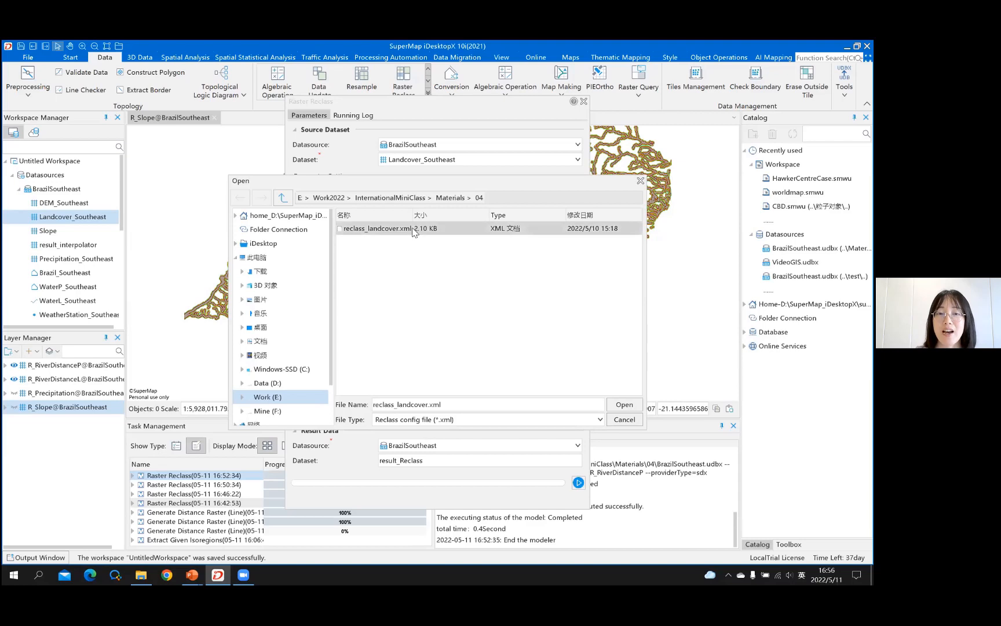
click(624, 404)
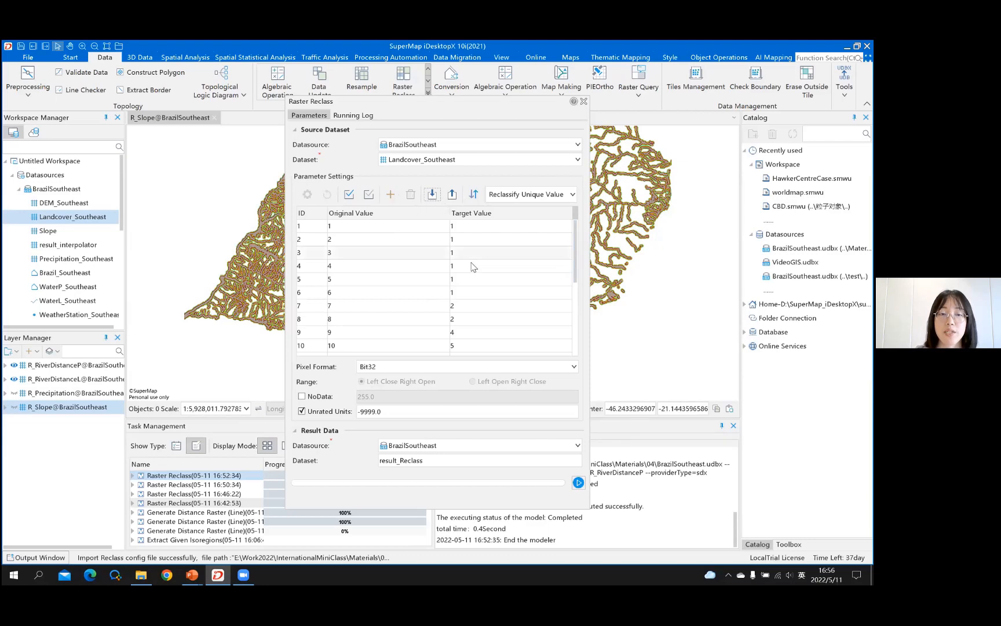
drag(575, 249, 577, 338)
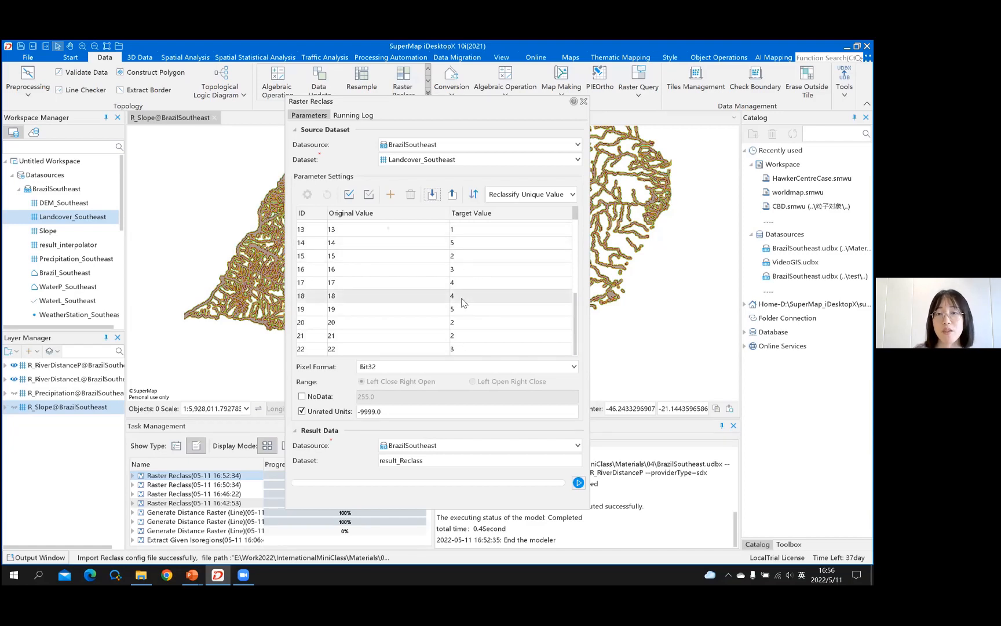
click(451, 195)
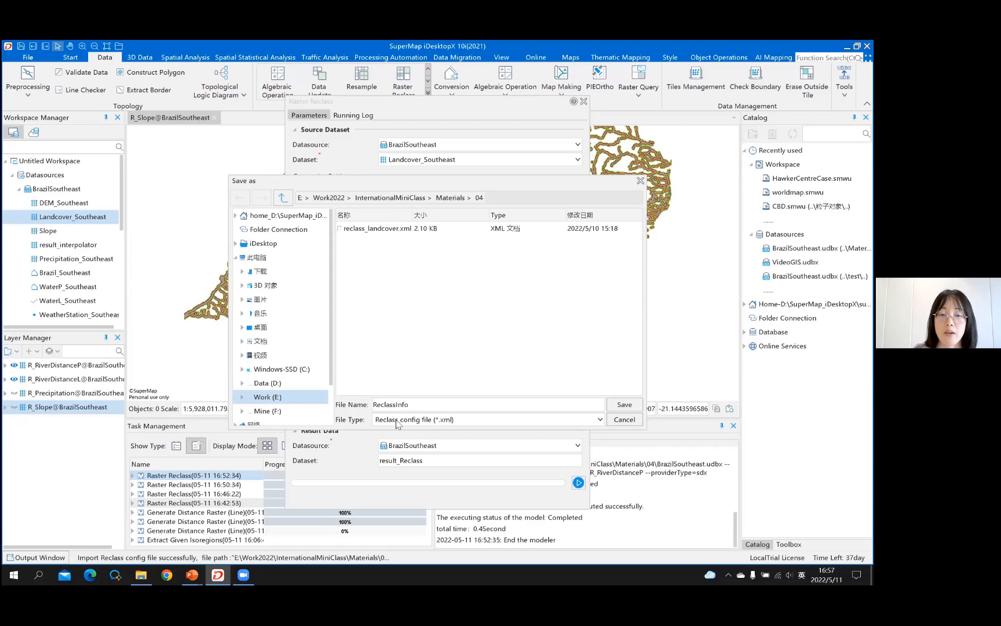
click(620, 419)
scroll(570, 278, up, 4)
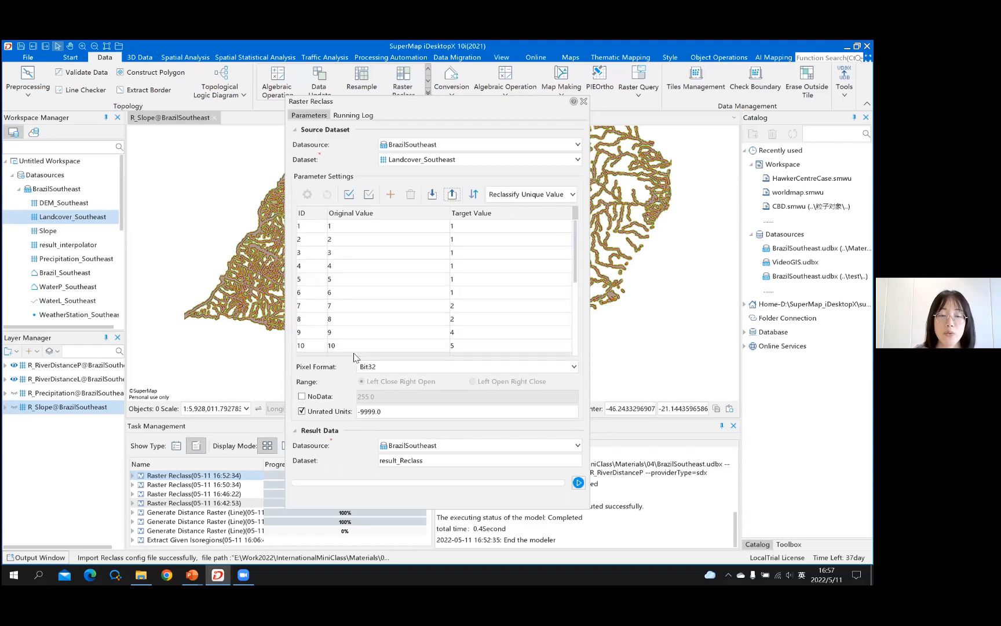
- Enable NoData with the value 255.0, name the result dataset R_Landcover, and run the raster reclassification
click(302, 397)
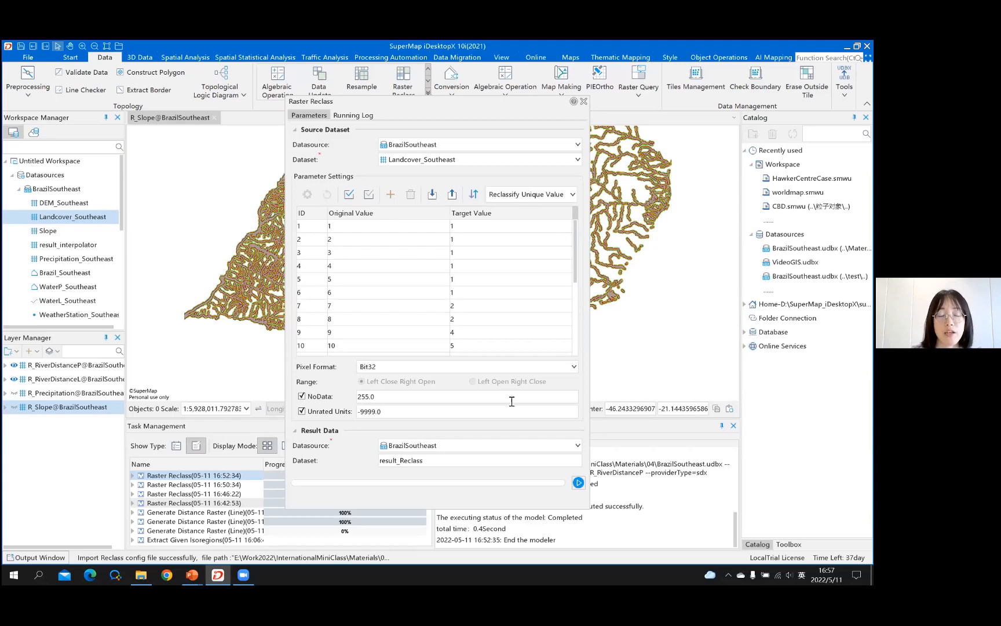
drag(360, 454, 336, 448)
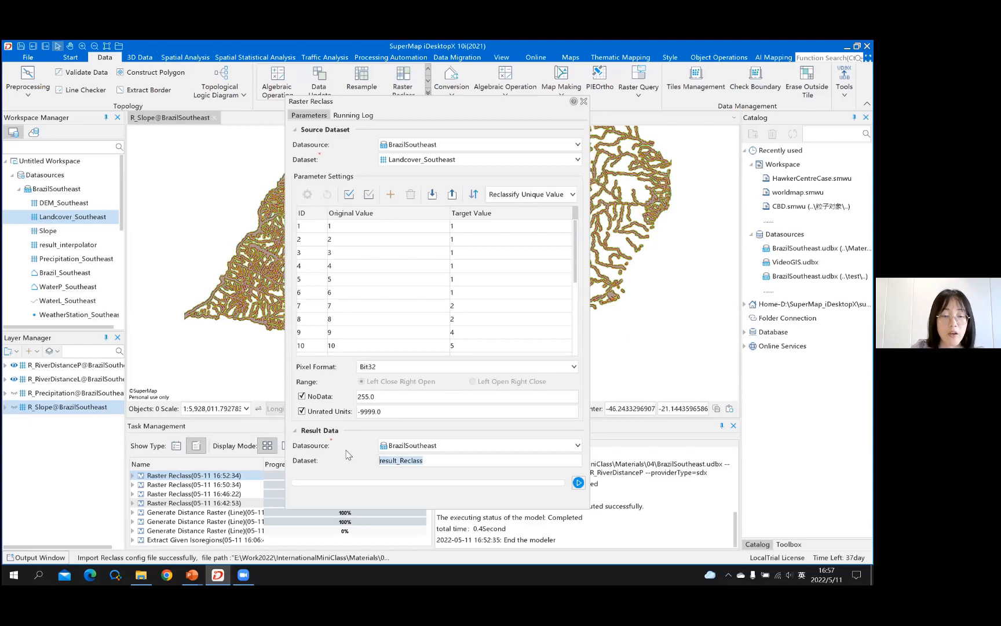
text(R)
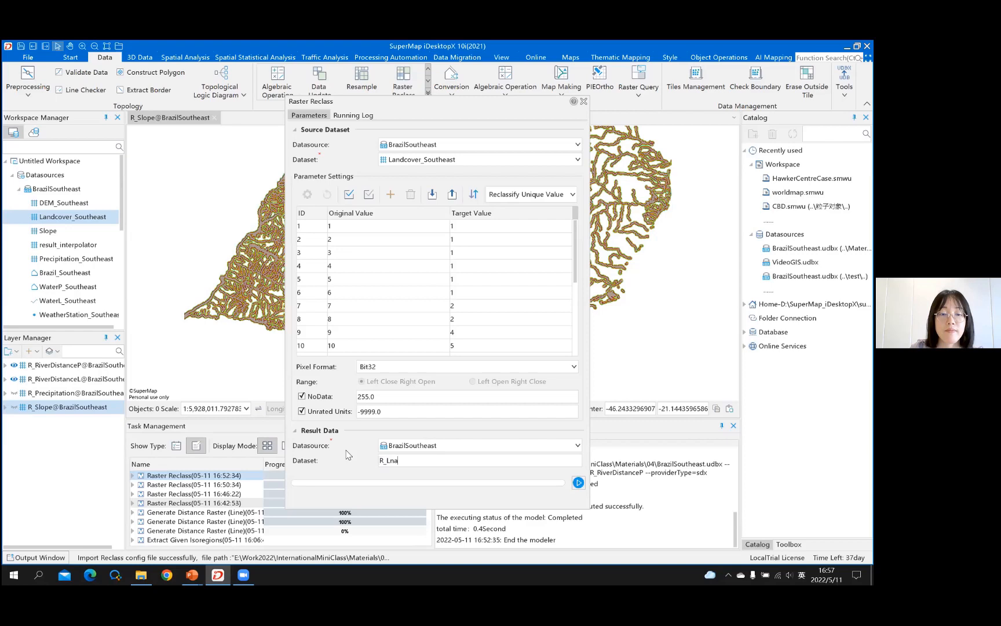
text(_Landcover)
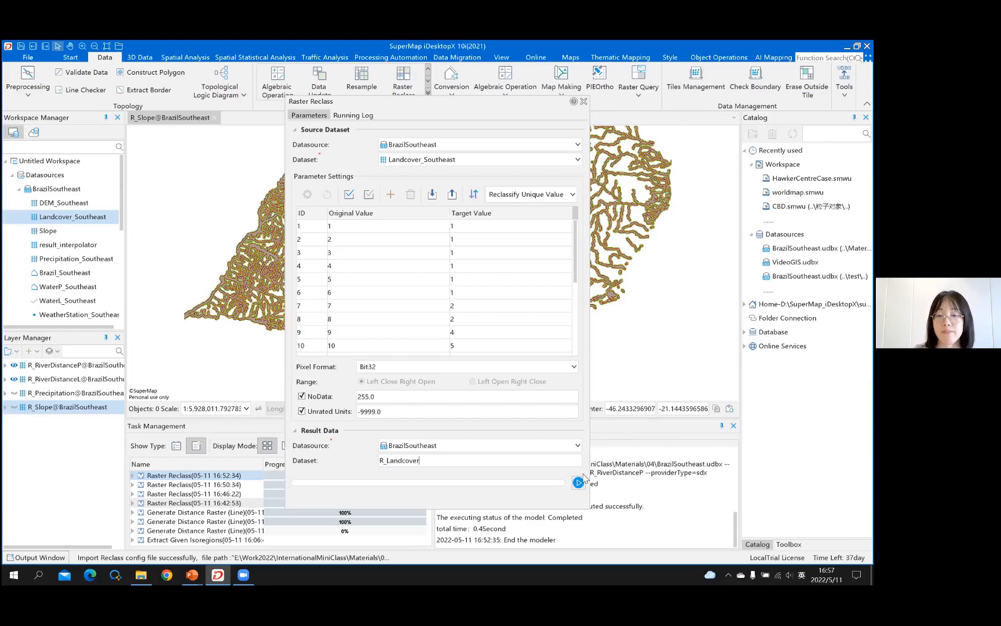
click(578, 482)
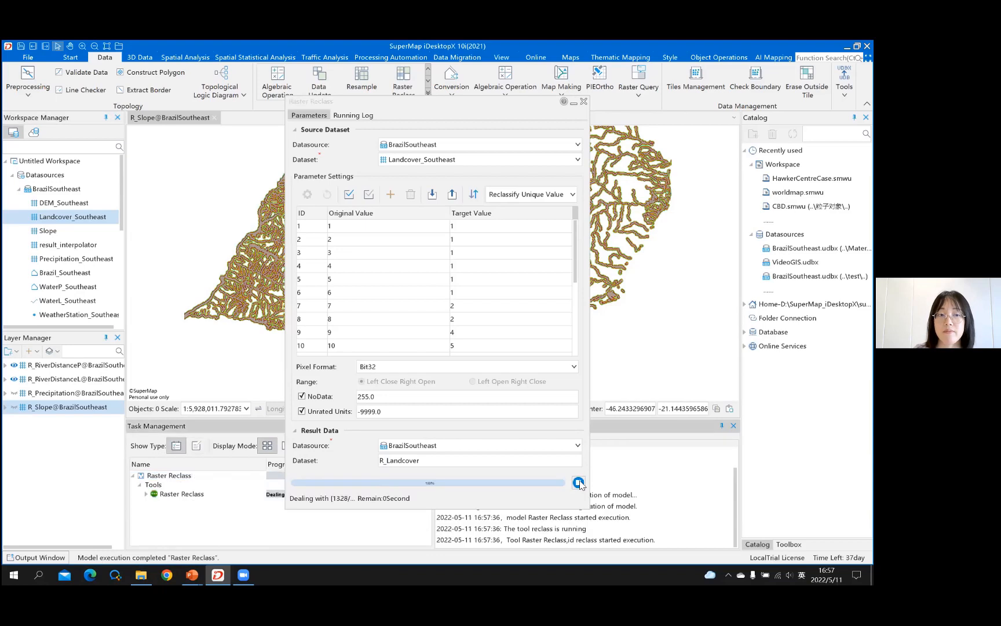
- Add the R_Landcover dataset to the current map and inspect the reclassified raster
click(70, 315)
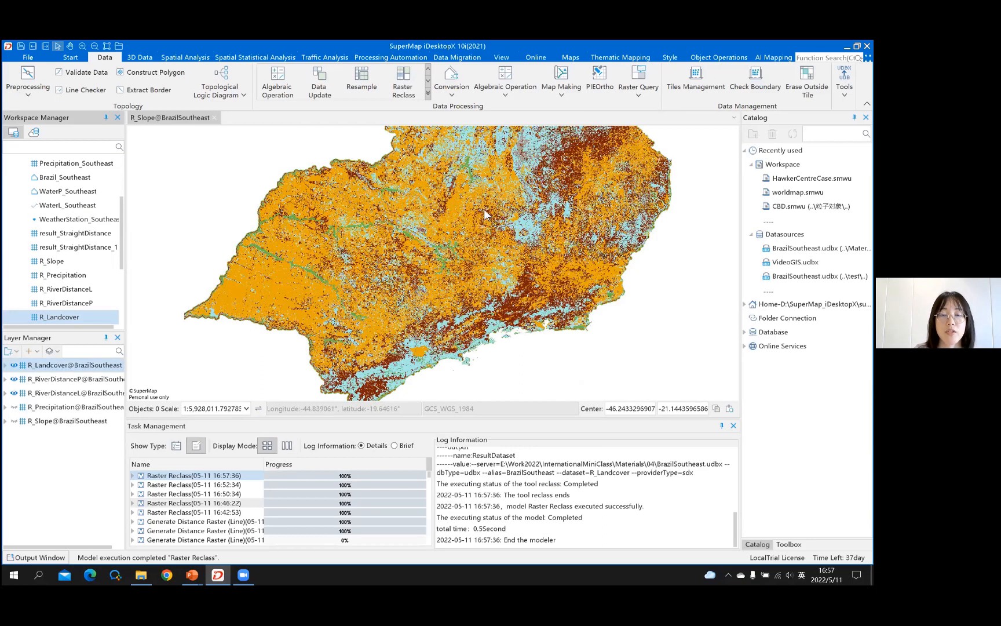
scroll(483, 209, down, 1)
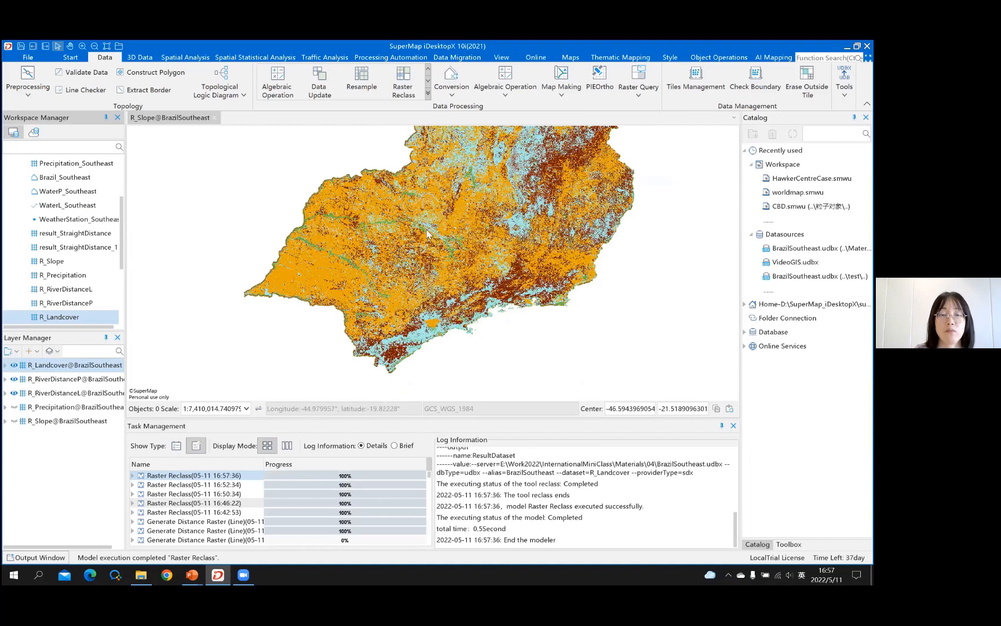
drag(536, 179, 448, 236)
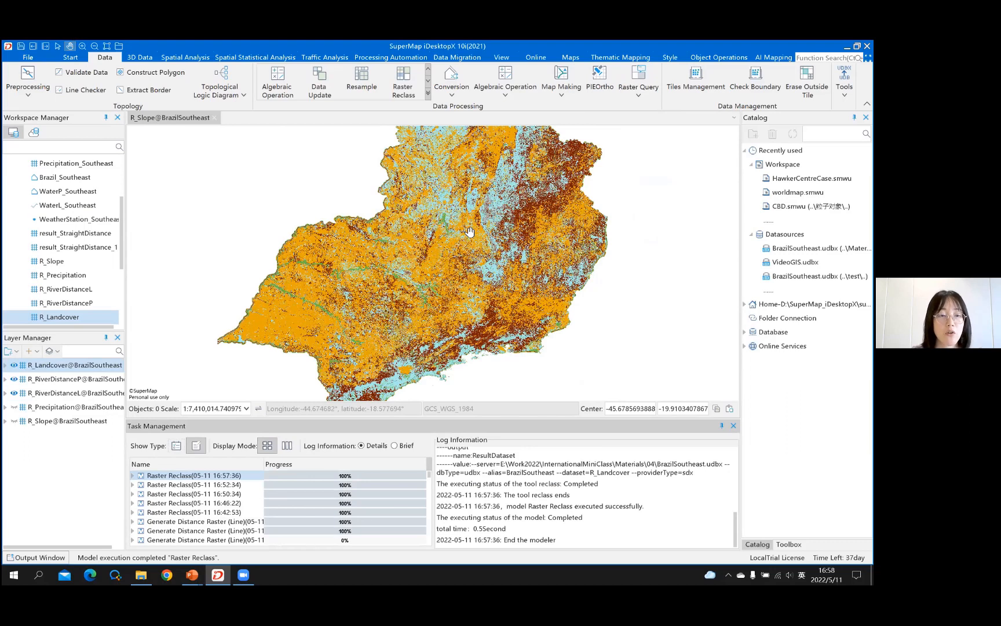
- Switch to the PowerPoint slide show and advance from Factor Criteria to the Slope Reclass parameters slide
key(alt+Tab)
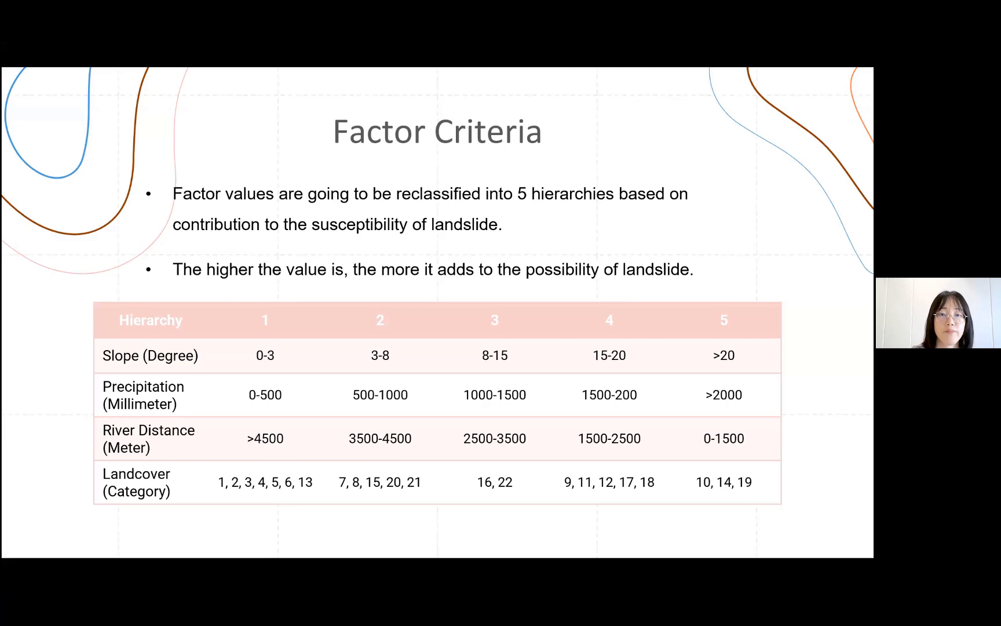
key(Right)
key(Right)
key(Right)
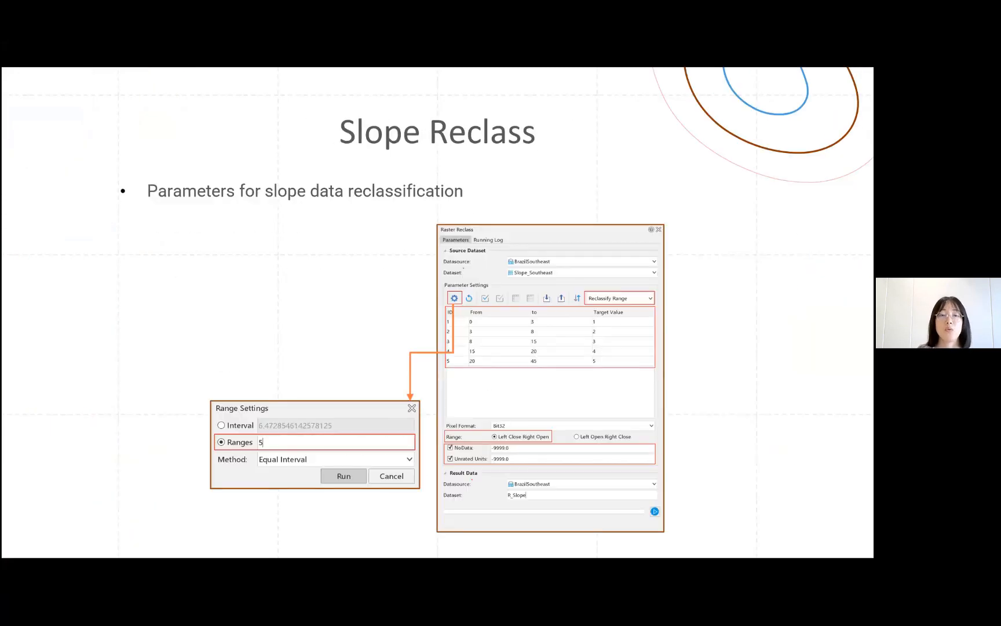
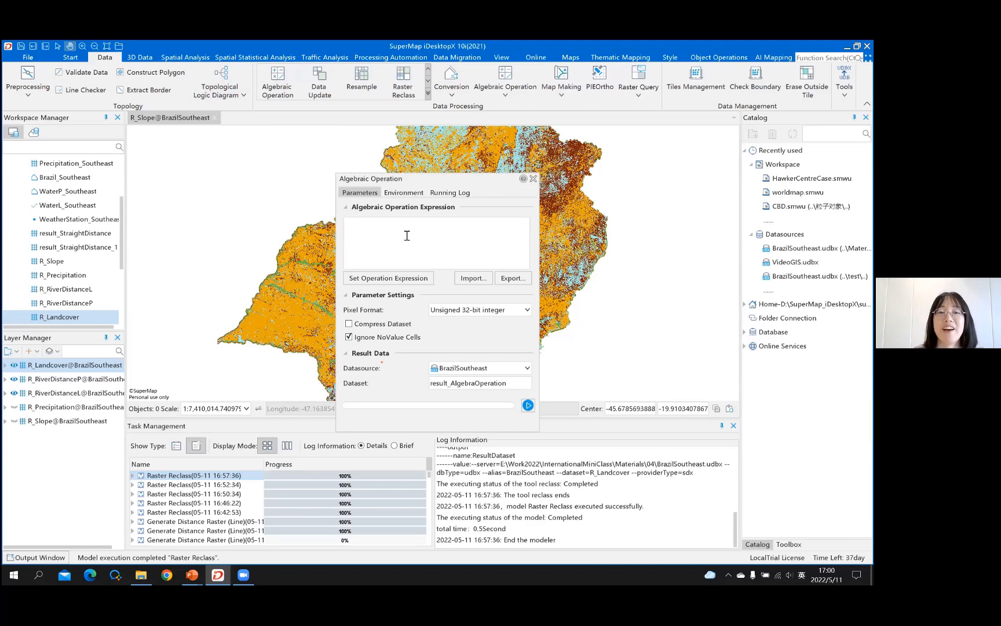
- Start setting the algebraic operation expression by expanding the BrazilSoutheast datasource and inserting the conditional Con function
click(367, 281)
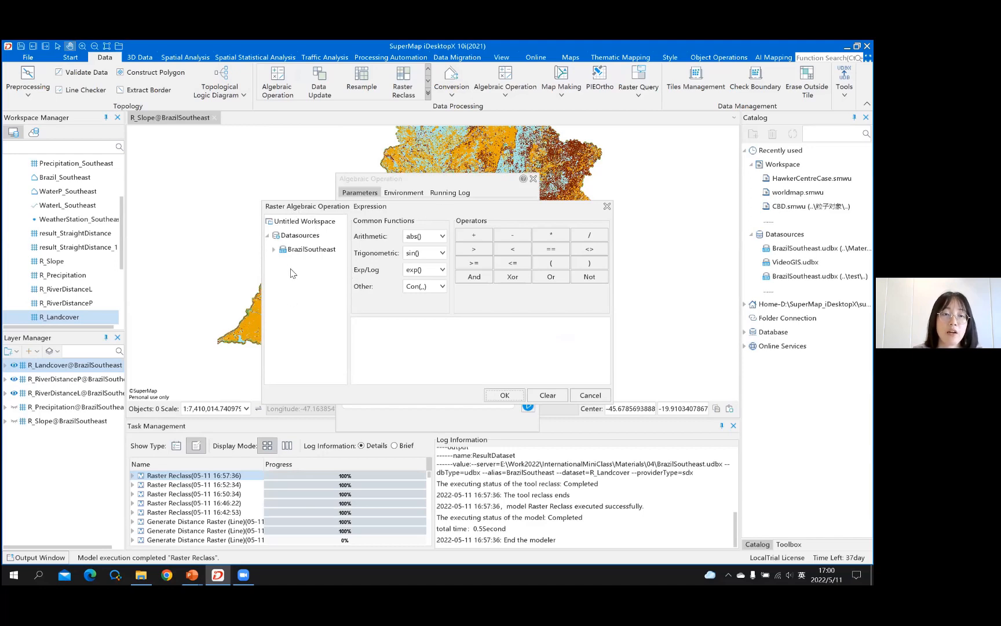
click(273, 250)
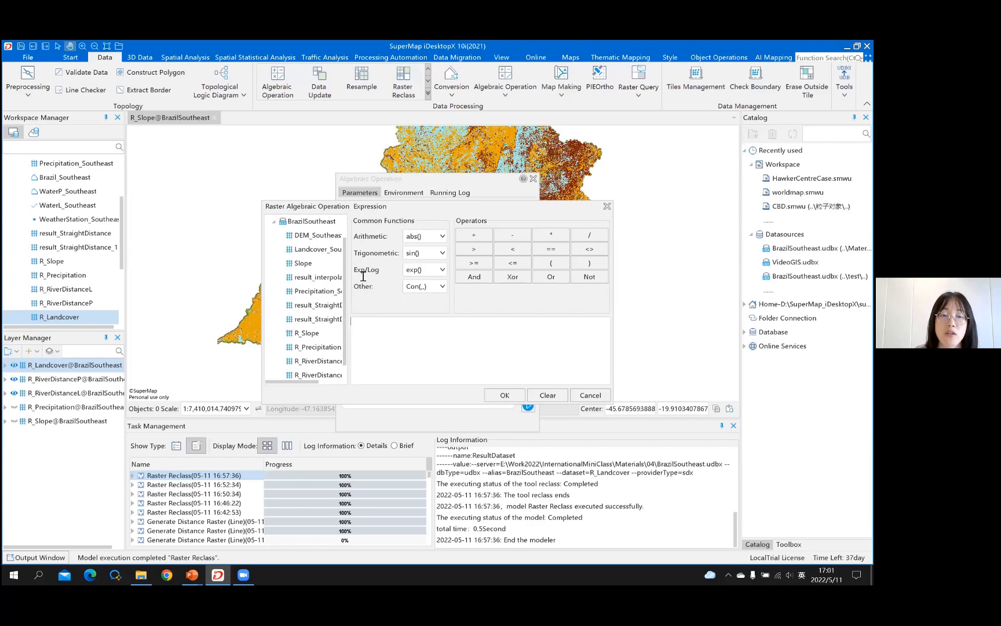
click(439, 286)
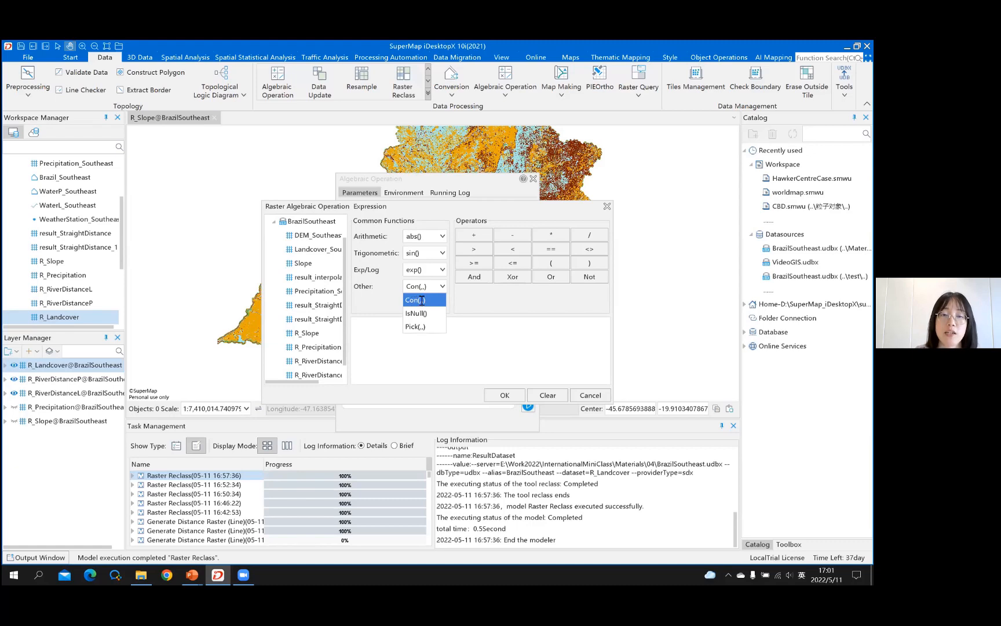
click(421, 299)
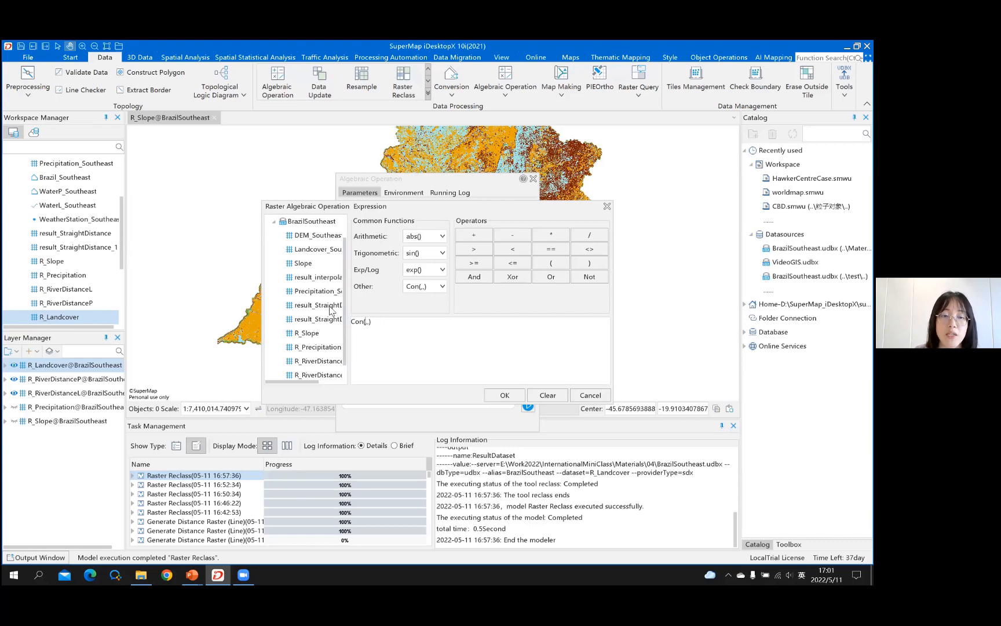
- Fill the Con condition with the comparison [BrazilSoutheast.R_RiverDistanceP] > [BrazilSoutheast.R_RiverDistanceL]
scroll(330, 307, down, 1)
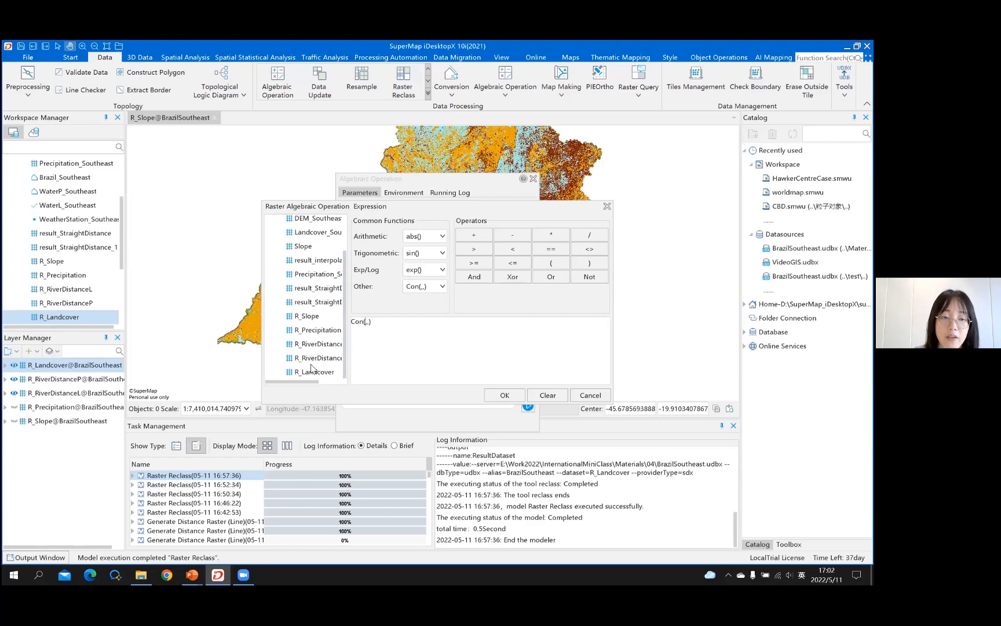
click(317, 381)
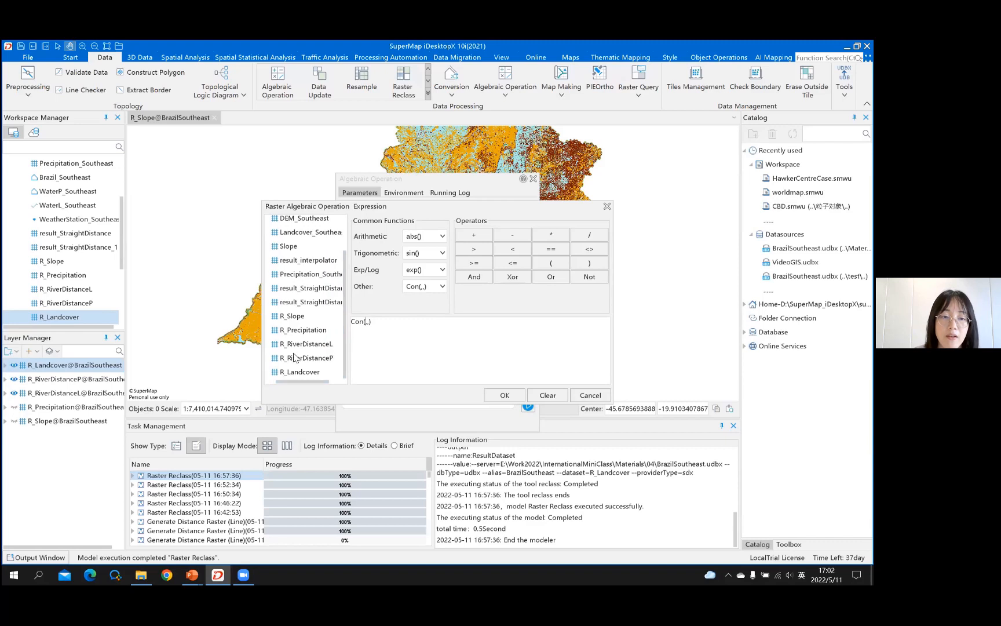
click(301, 361)
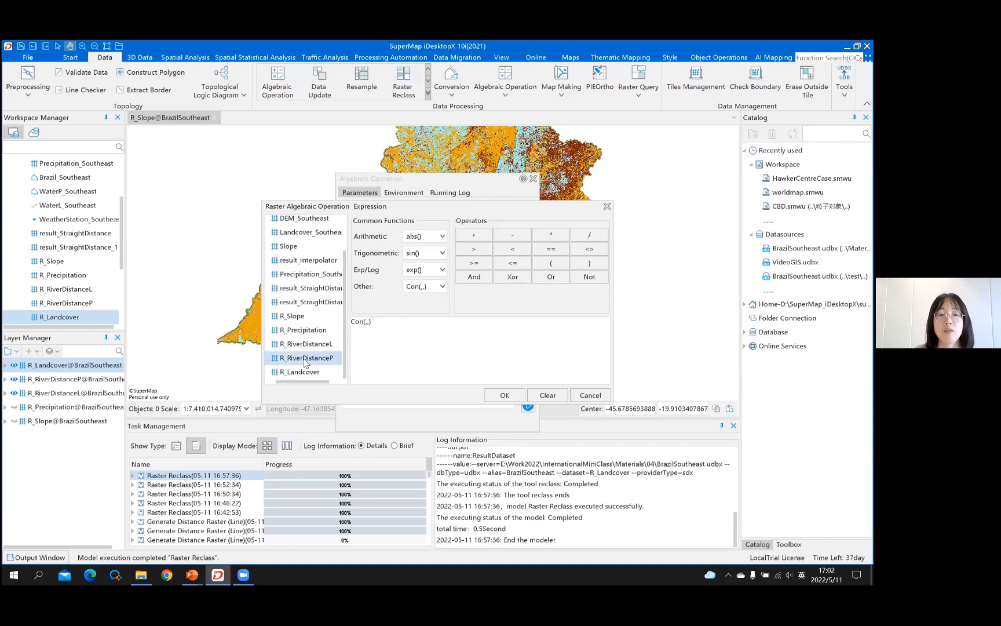
double_click(308, 359)
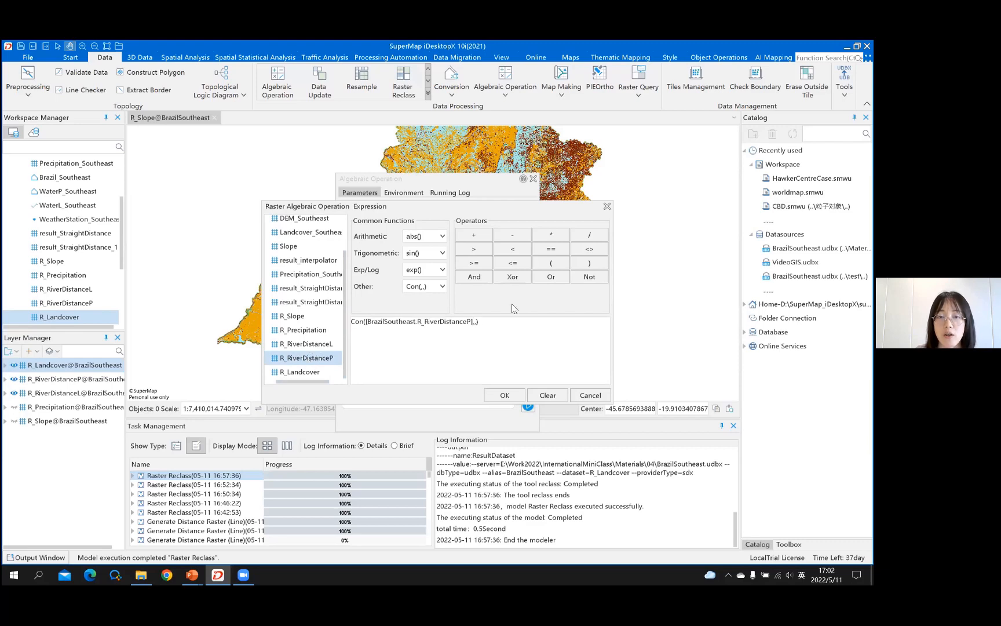
click(481, 250)
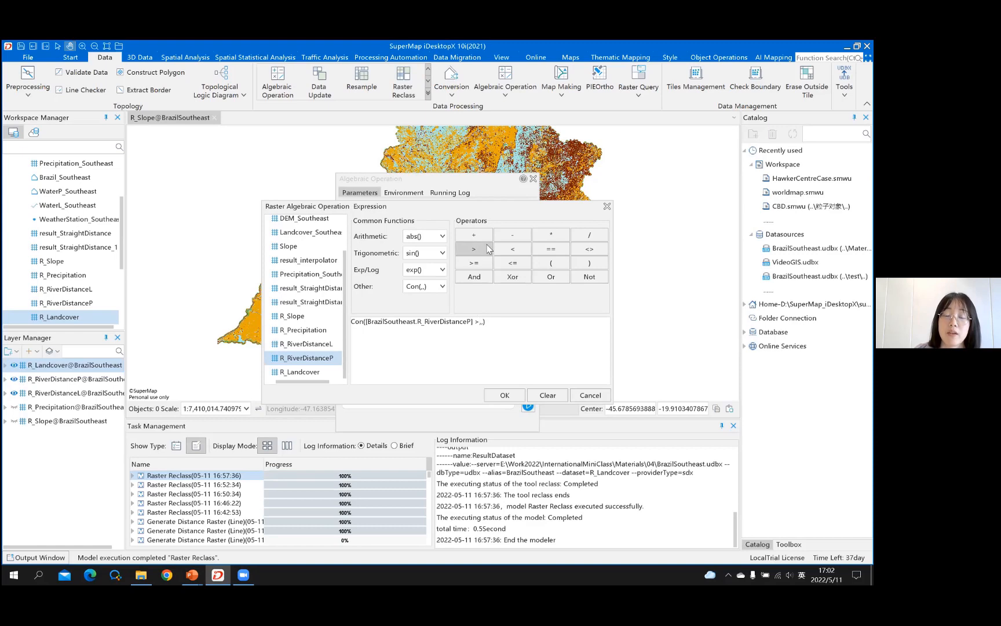
click(292, 346)
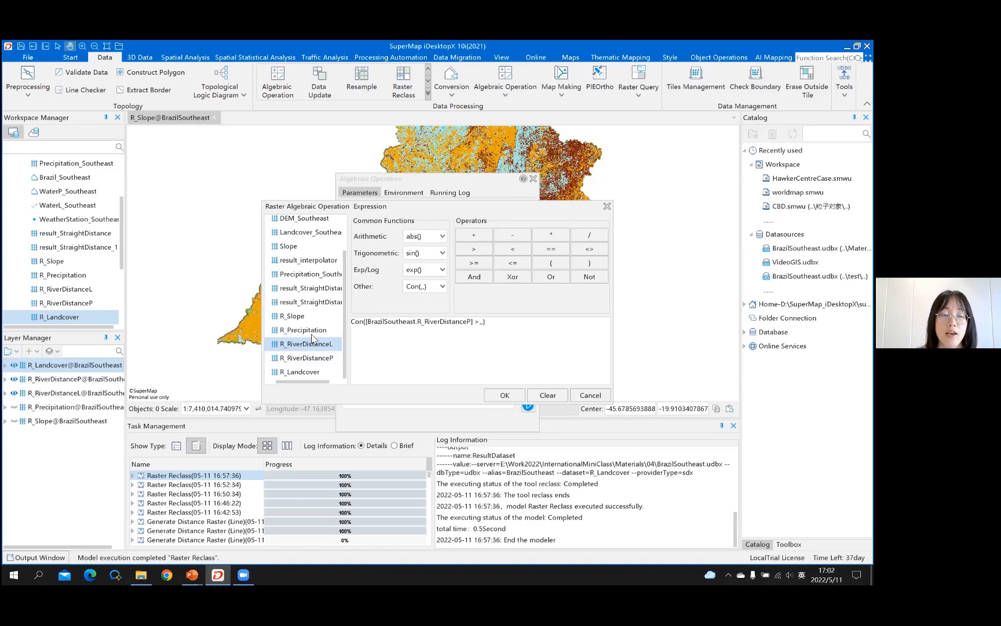
double_click(316, 346)
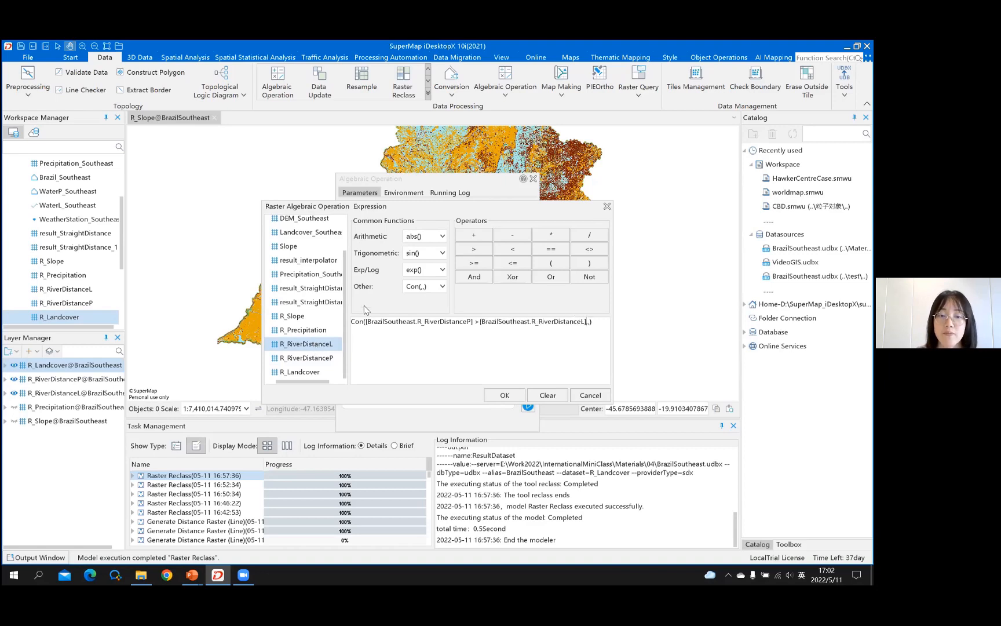
- Complete the Con expression with 1 as the true value and -9999 as the false value, and accept it
drag(366, 322, 588, 322)
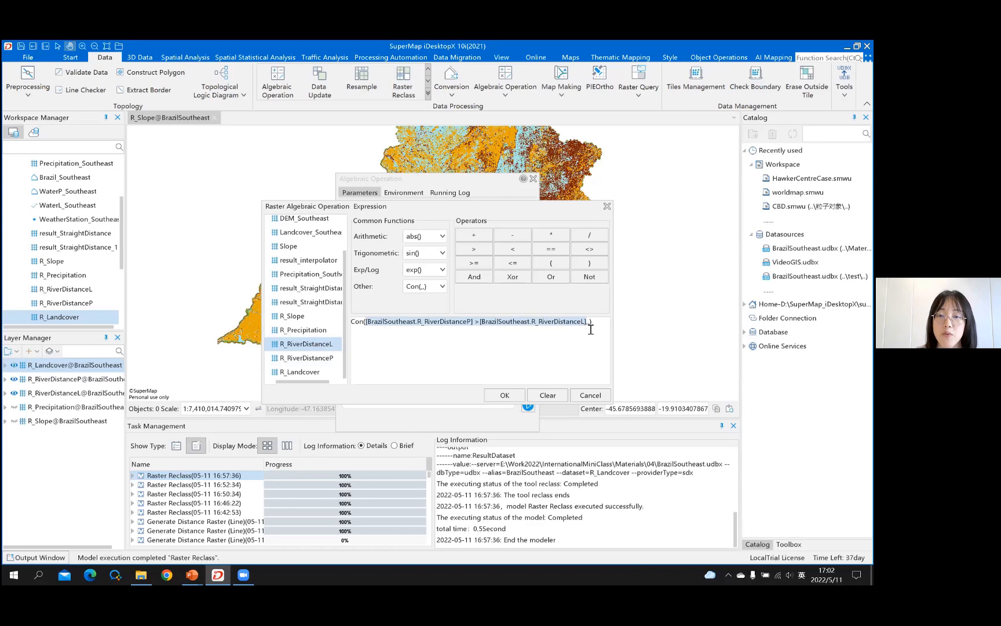
drag(579, 322, 590, 326)
click(590, 323)
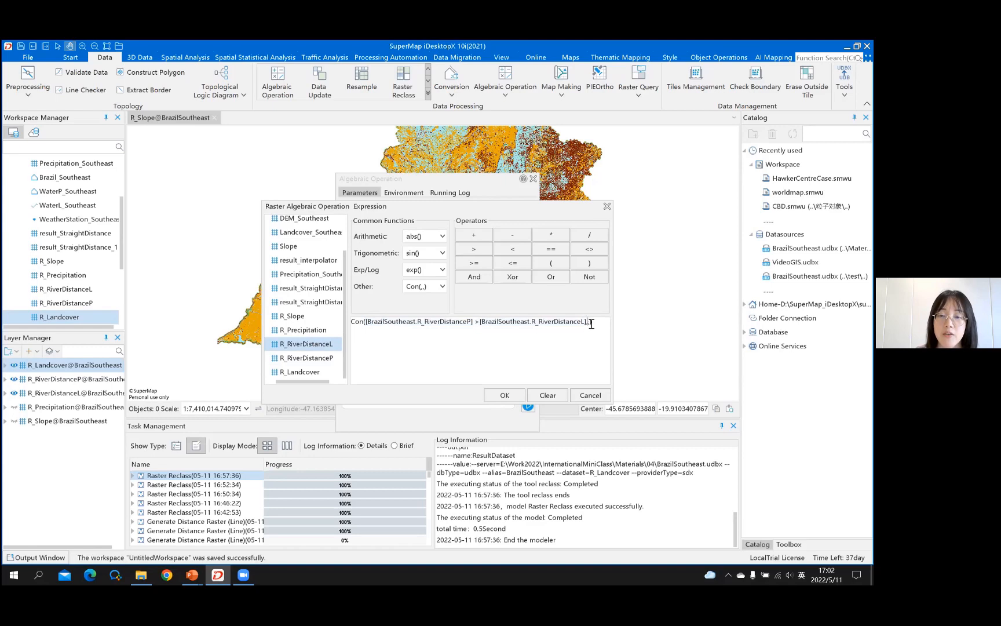
text(1)
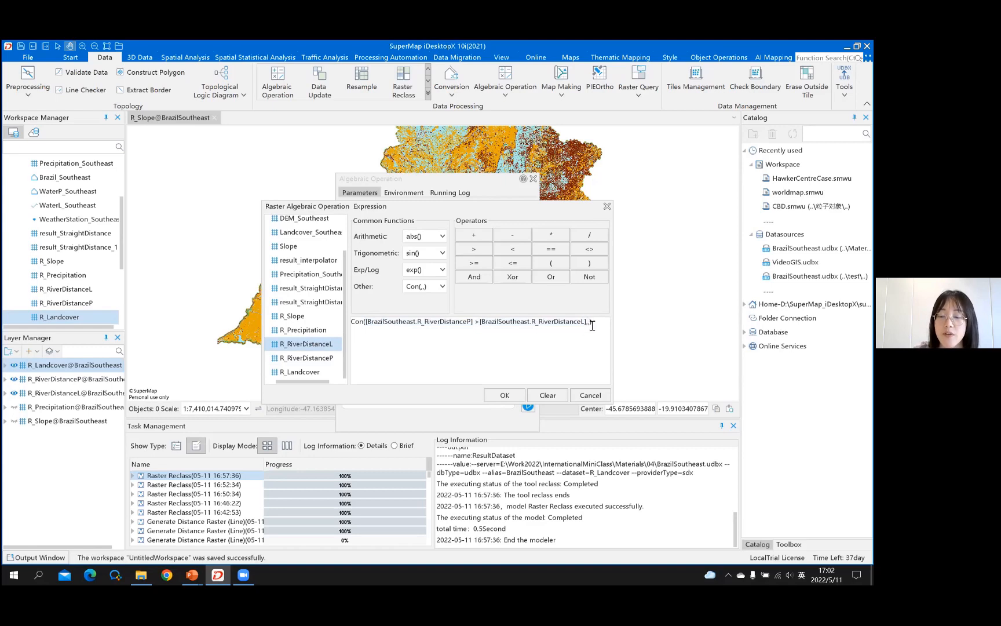
text(1)
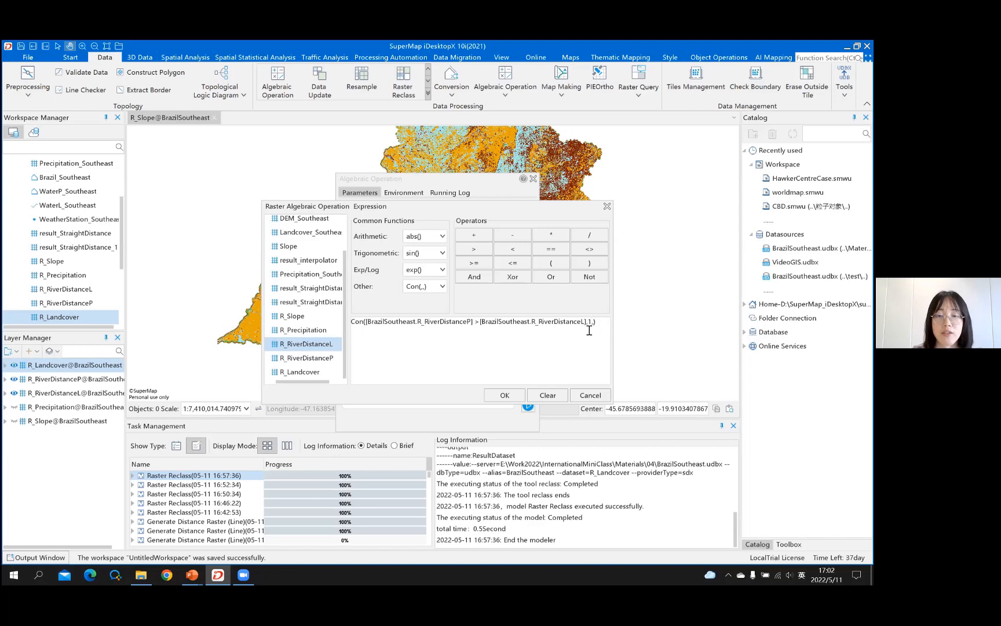
key(alt+Tab)
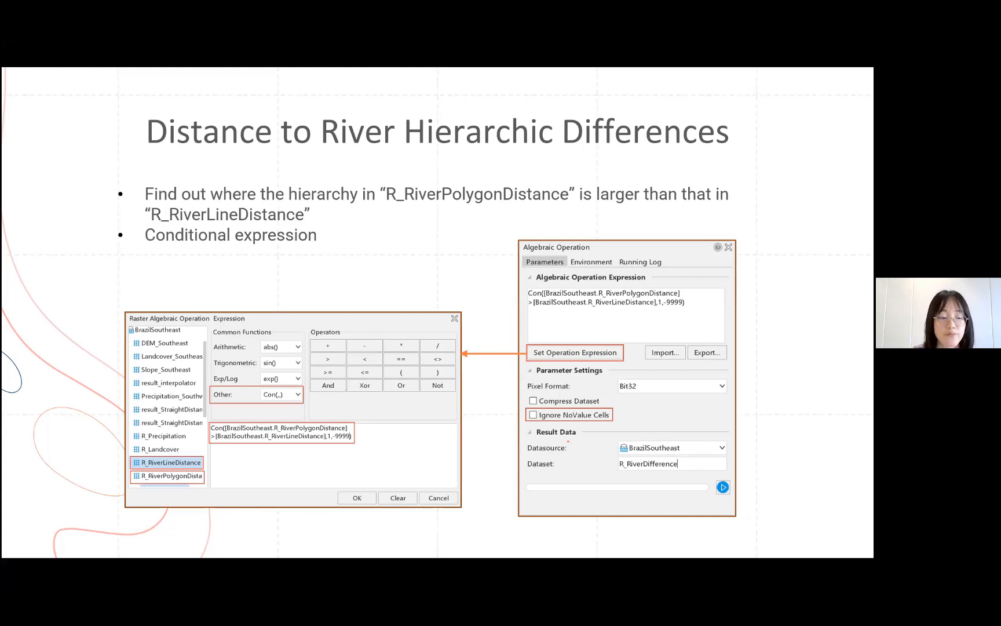
key(alt+Tab)
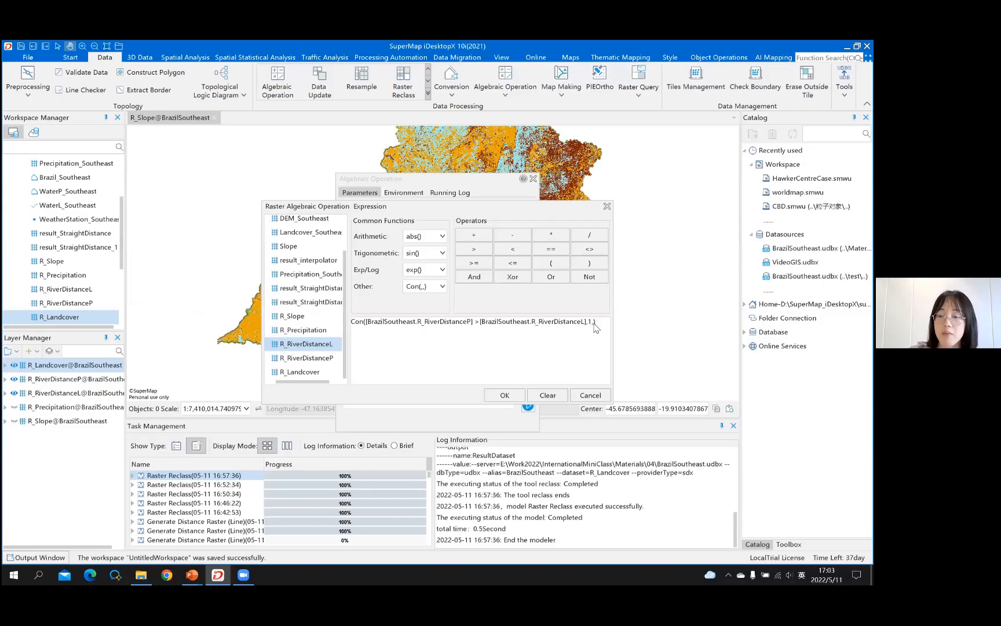
text(9999)
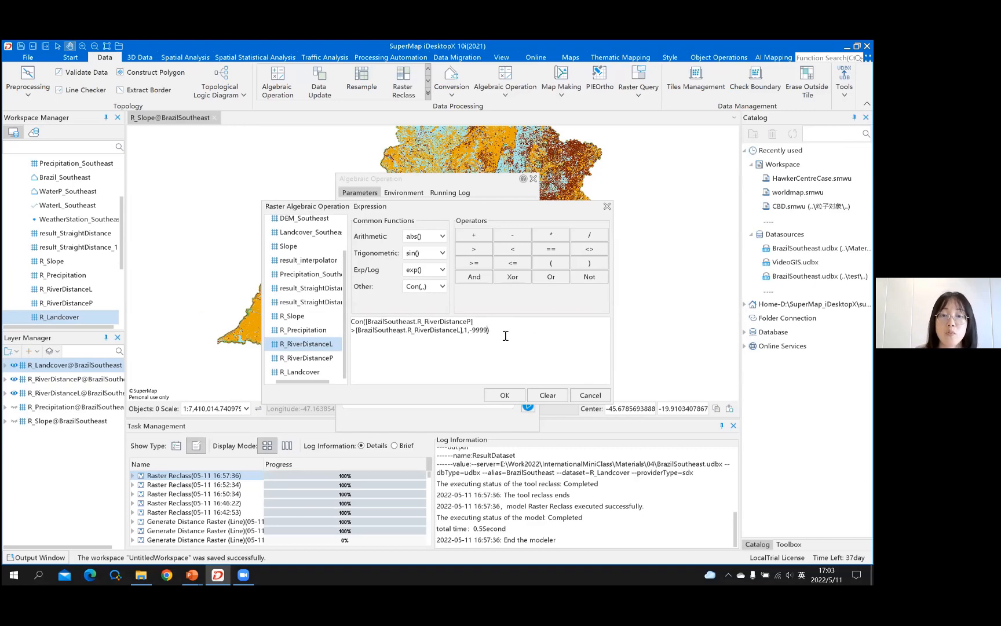
click(505, 395)
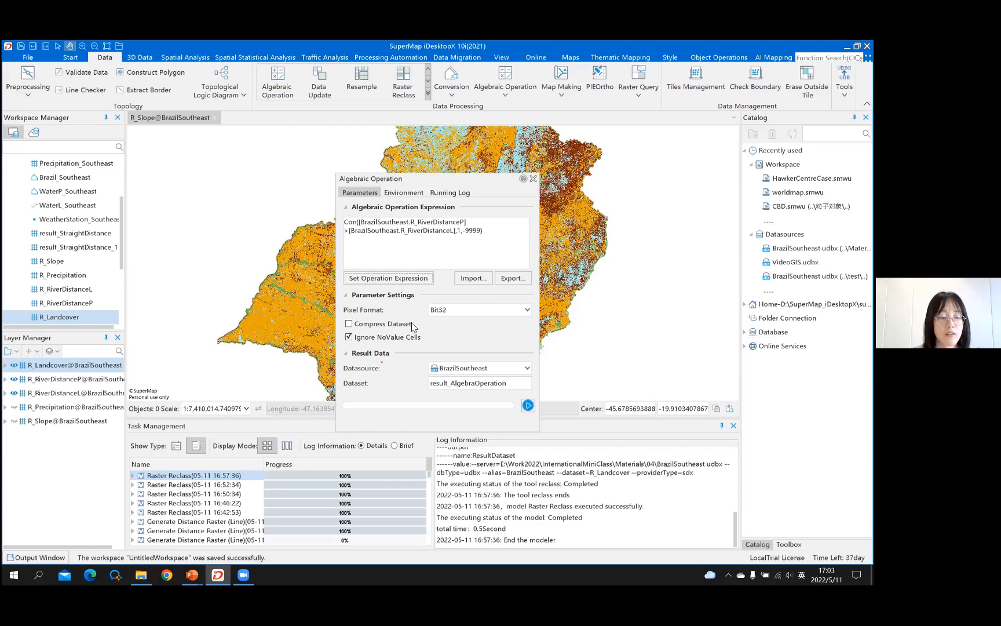
- Disable Ignore NoValue Cells and run the algebraic operation with result_AlgebraOperation as the result dataset
key(alt+Tab)
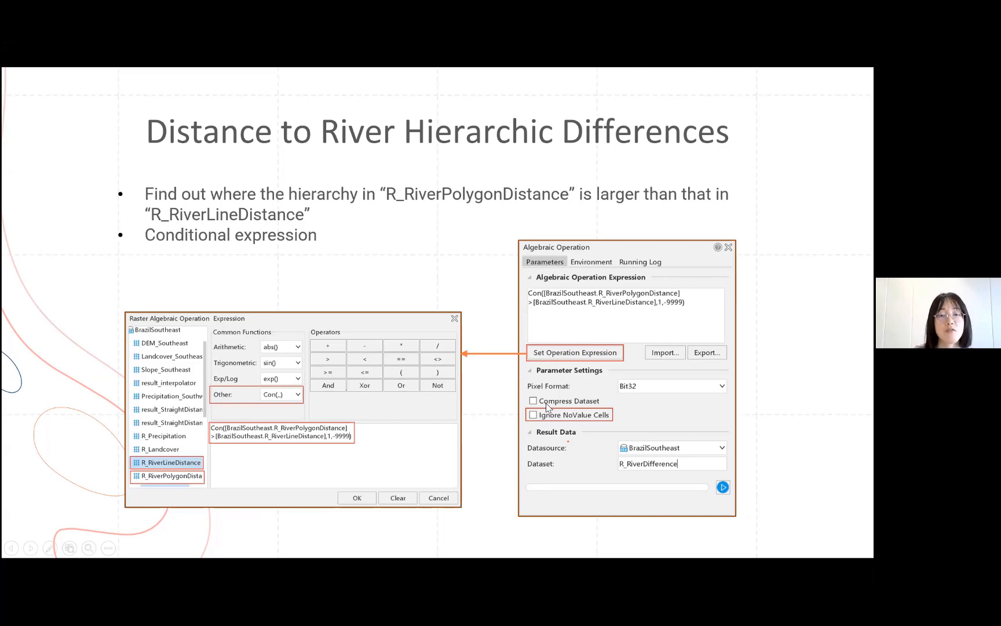
key(alt+Tab)
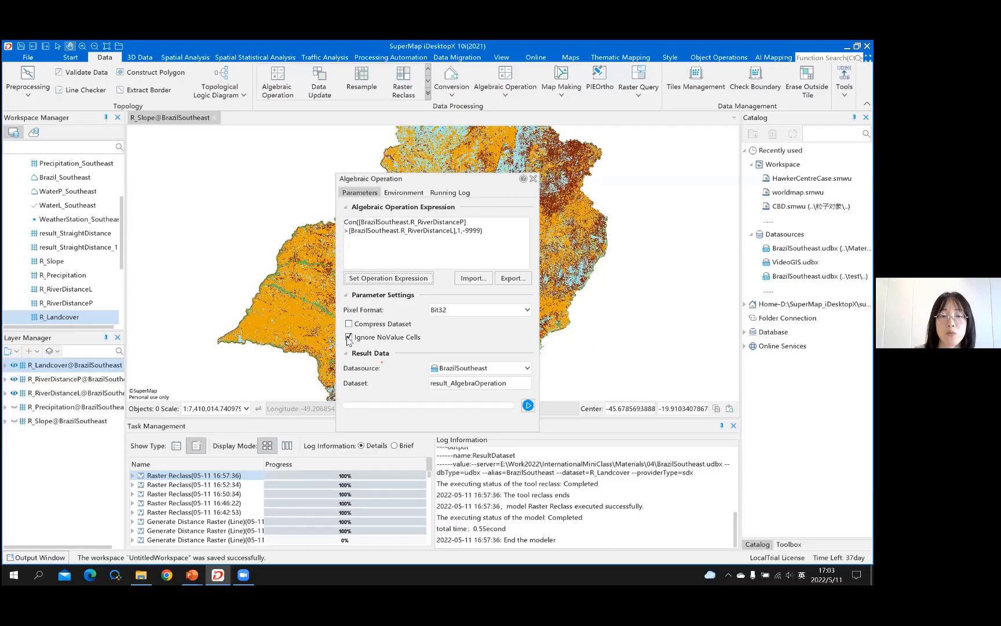
click(349, 337)
click(349, 337)
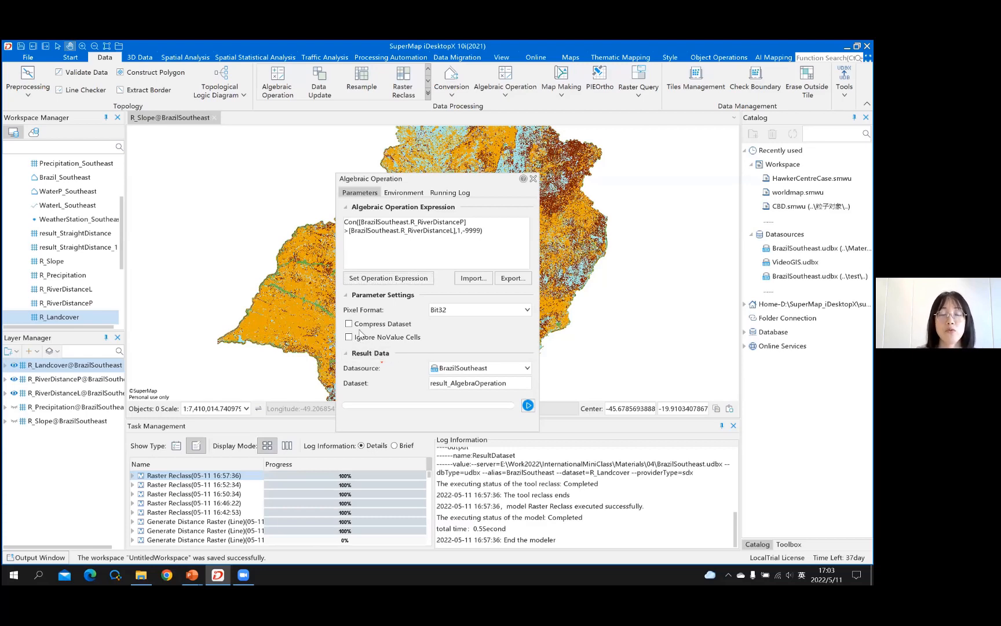
click(349, 338)
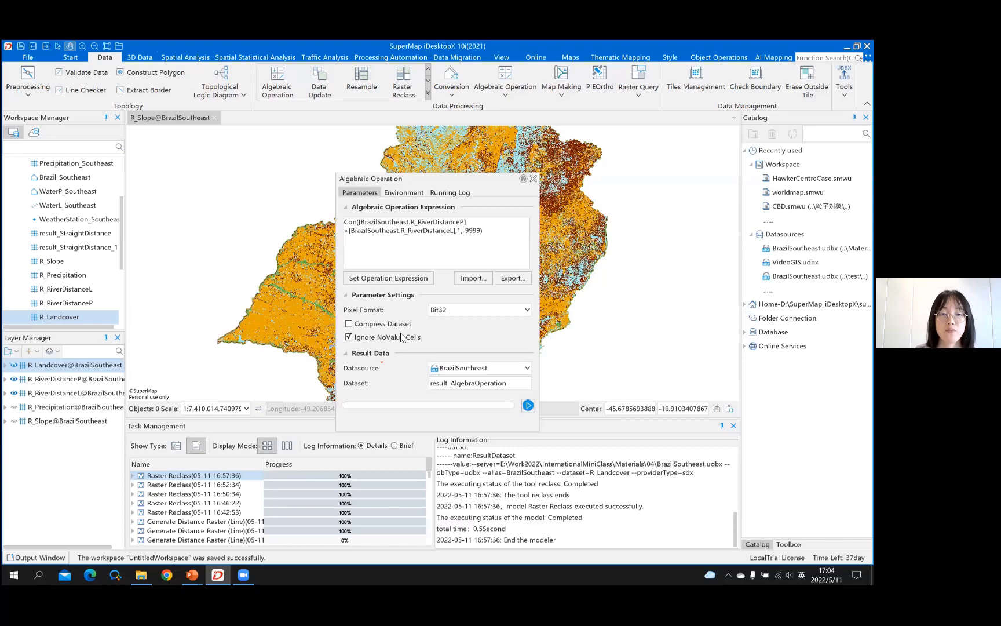
click(348, 337)
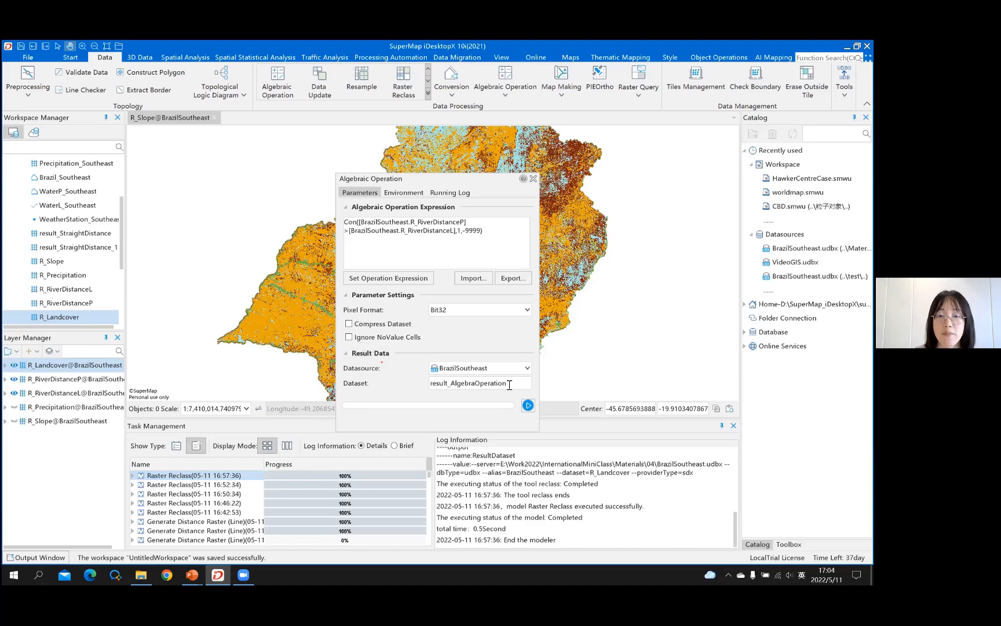
drag(507, 383, 407, 383)
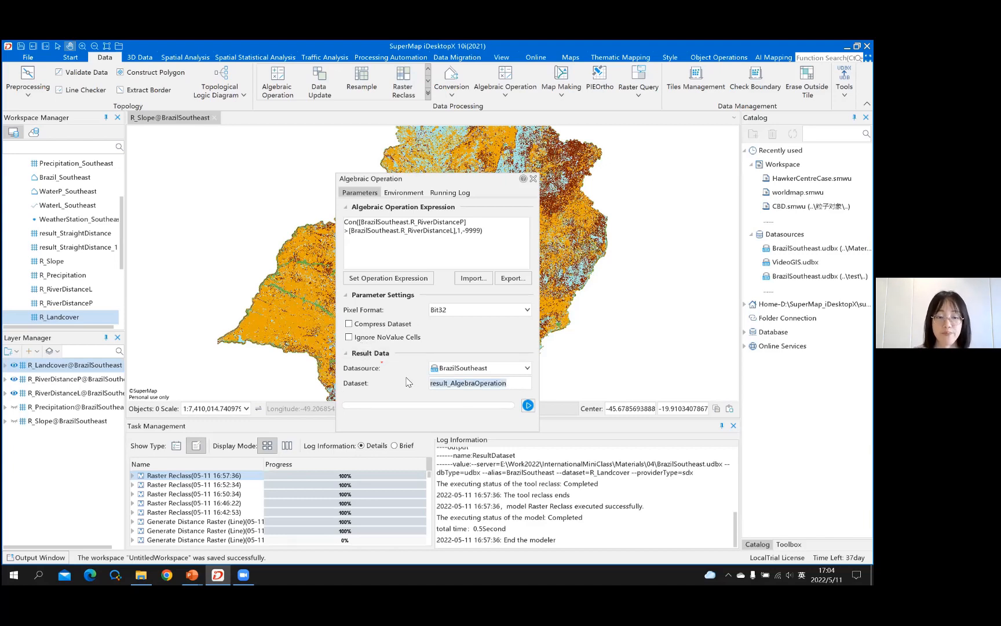
click(510, 383)
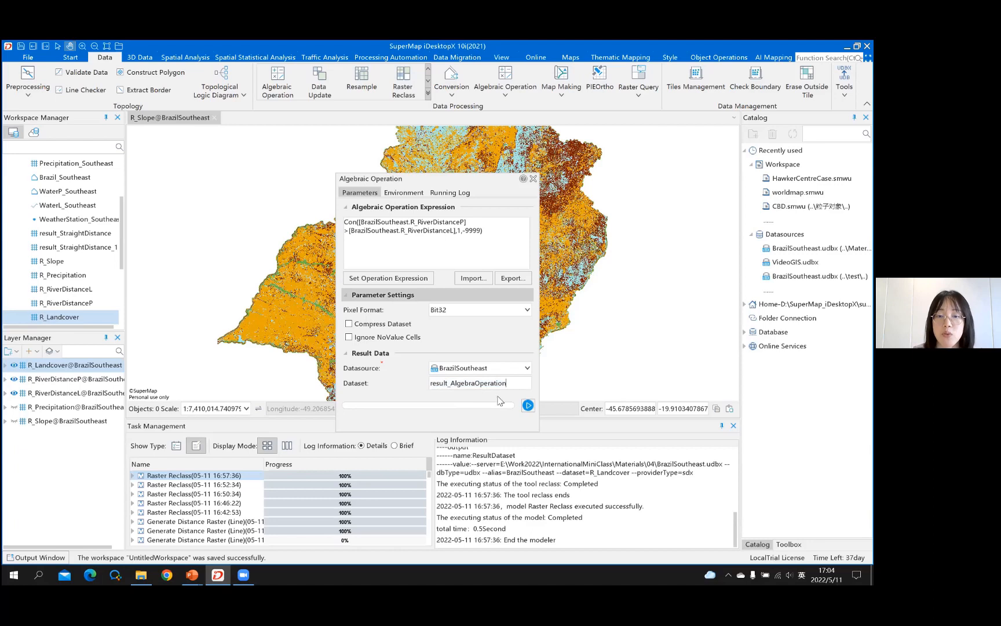
click(528, 406)
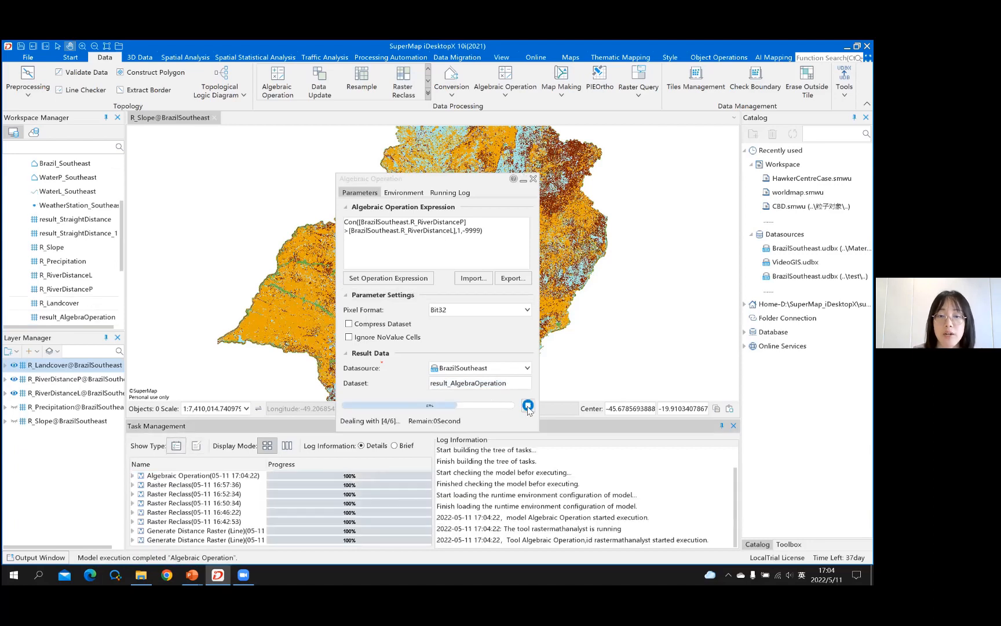
- Open the result_AlgebraOperation dataset in a new map and inspect the areas where the river distance hierarchies differ
double_click(86, 317)
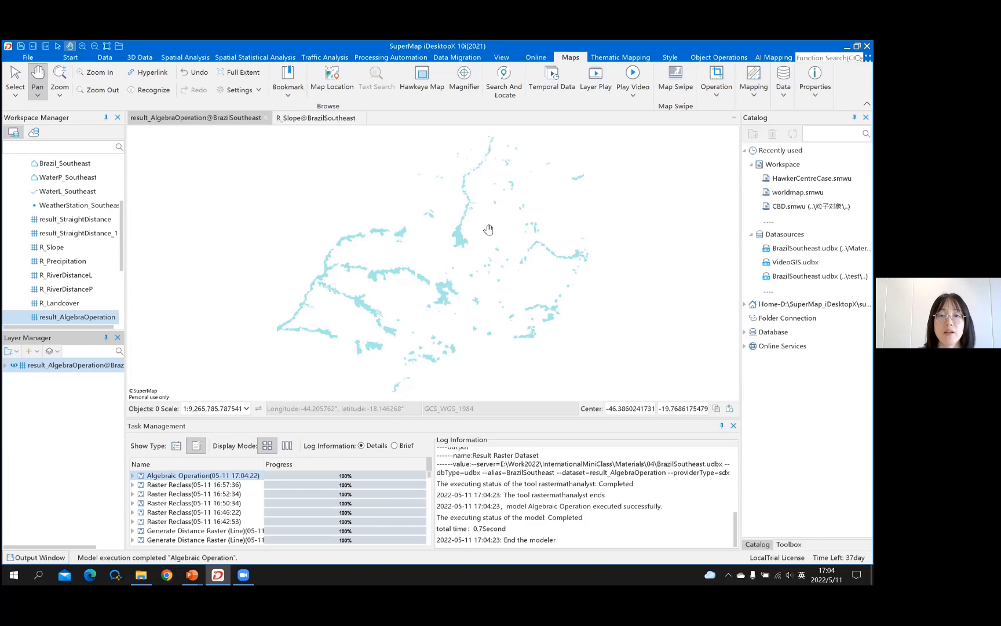
scroll(459, 242, up, 3)
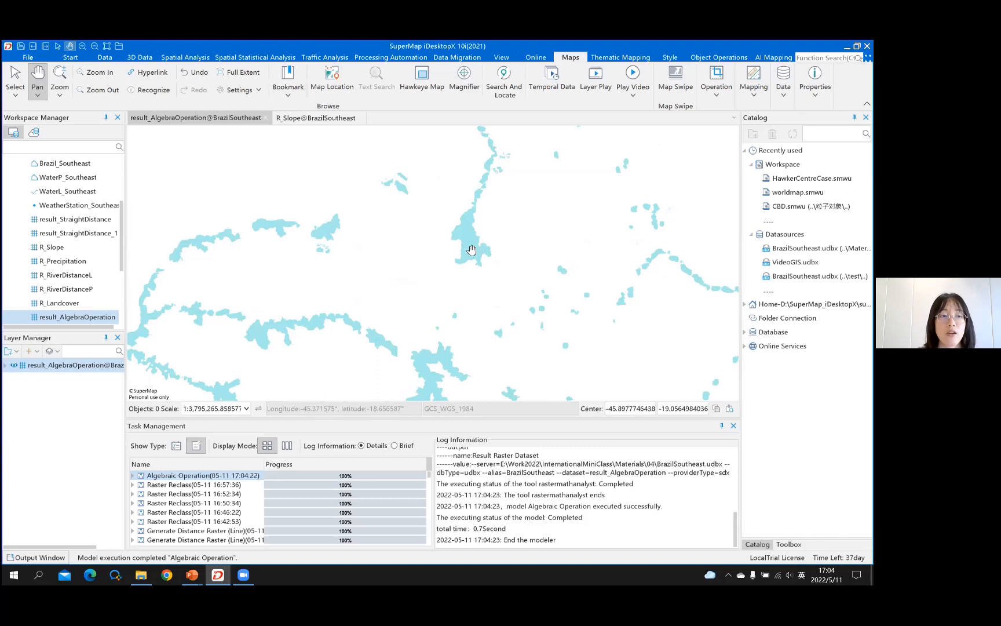
scroll(466, 243, down, 3)
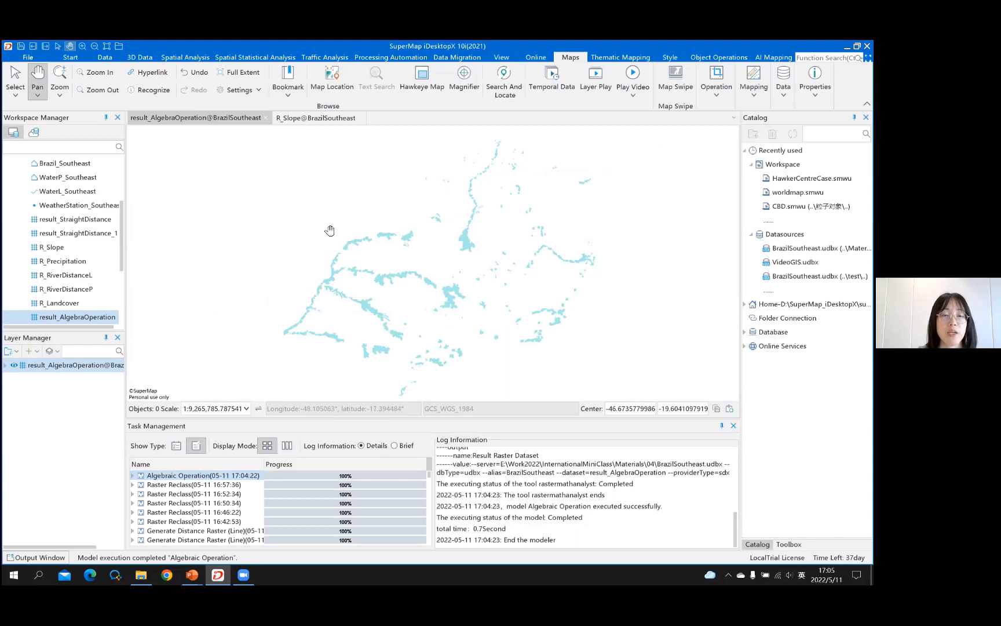
- Query the grid values of the result_AlgebraOperation raster inside and outside the coloured river areas with Raster Query
click(106, 58)
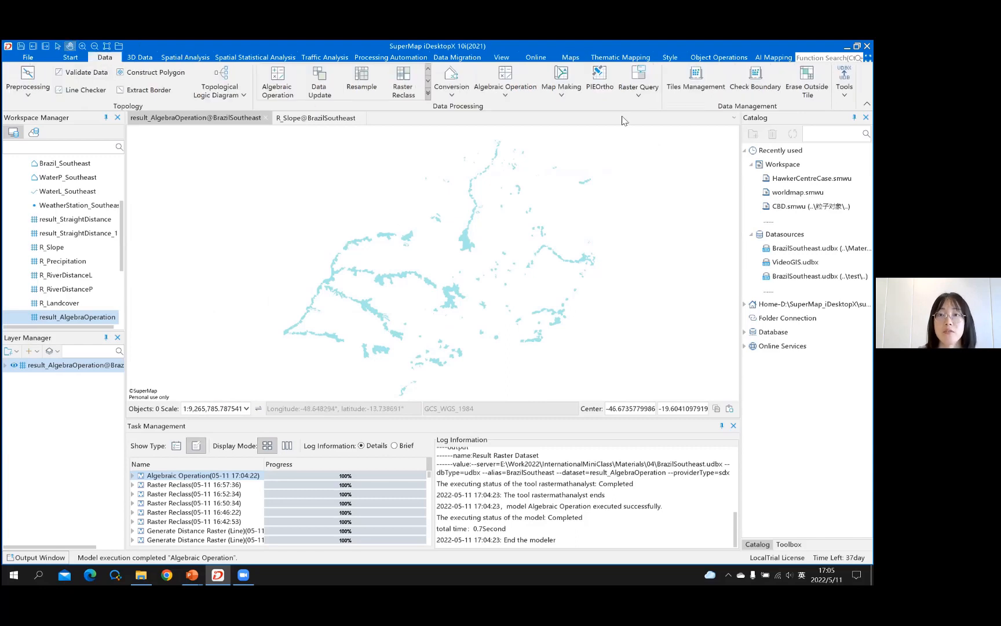
click(639, 92)
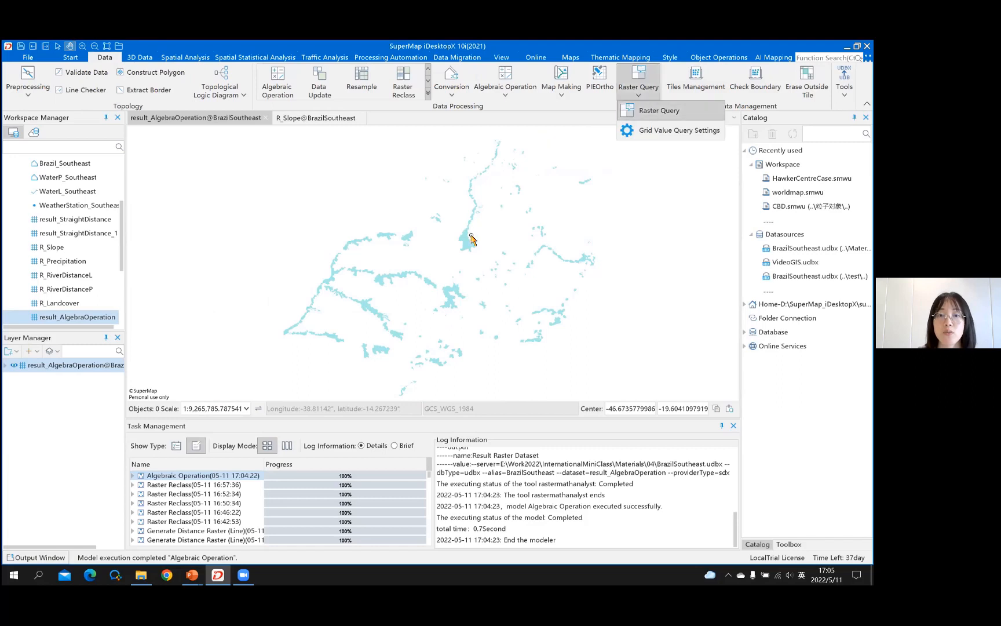
mouse_move(467, 241)
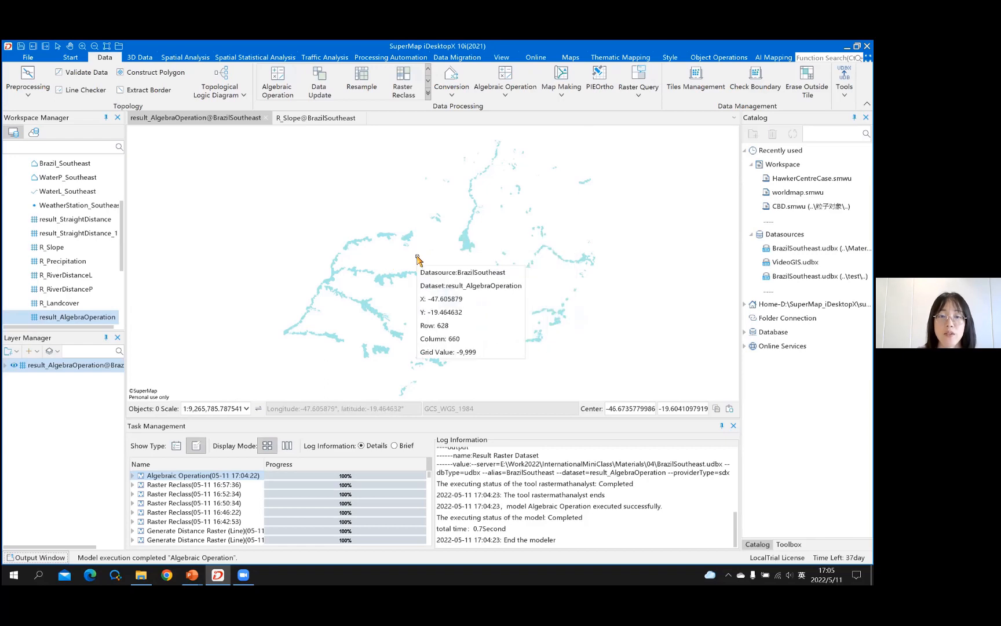
right_click(538, 202)
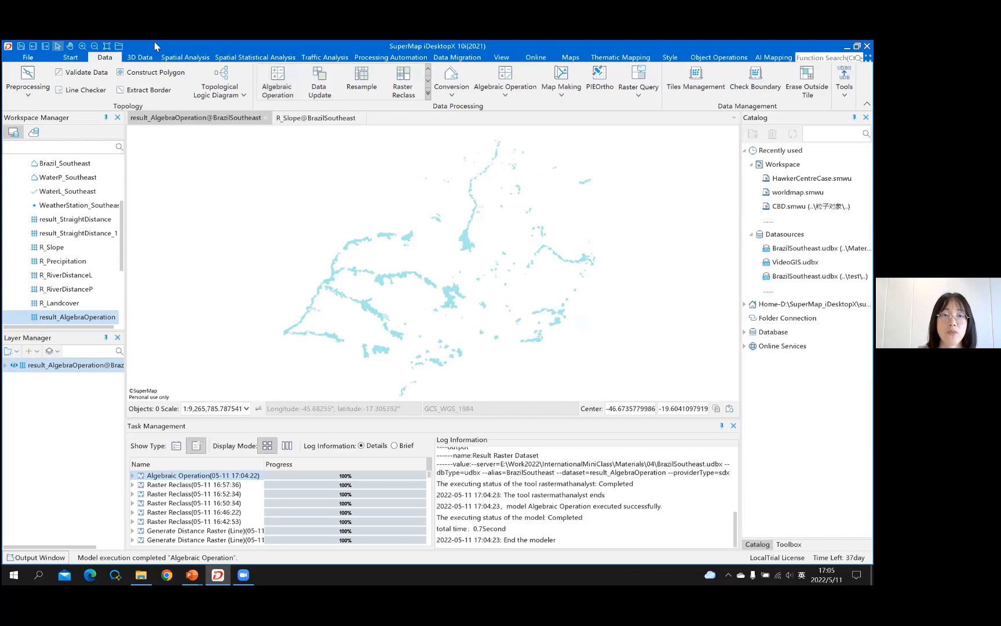
- Start a new algebraic operation and enter the R_RiverDistanceP raster from the BrazilSoutheast datasource as the first term of its expression
click(281, 99)
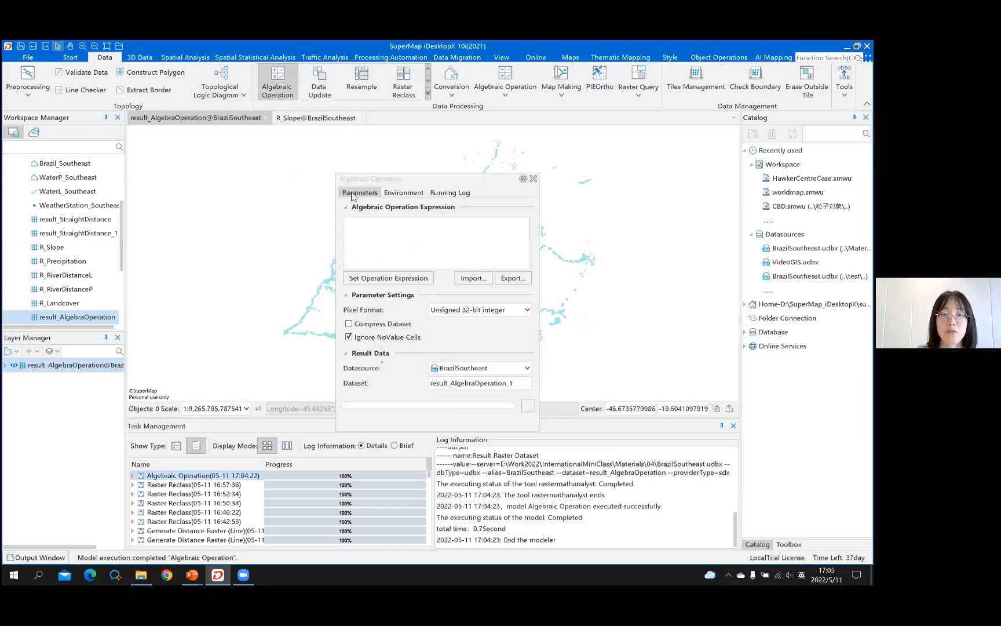
click(388, 278)
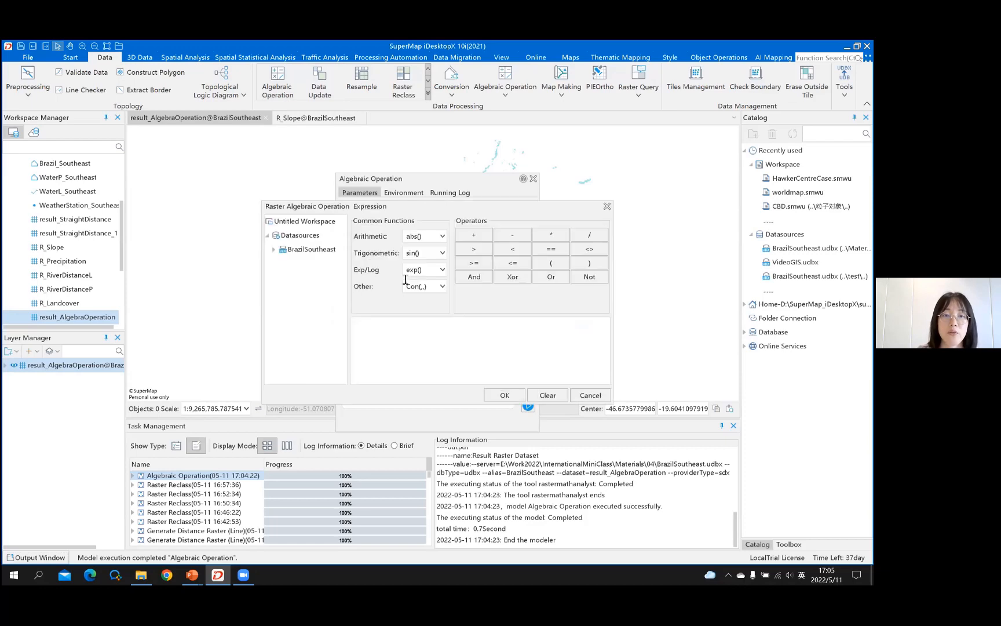
drag(378, 204, 585, 186)
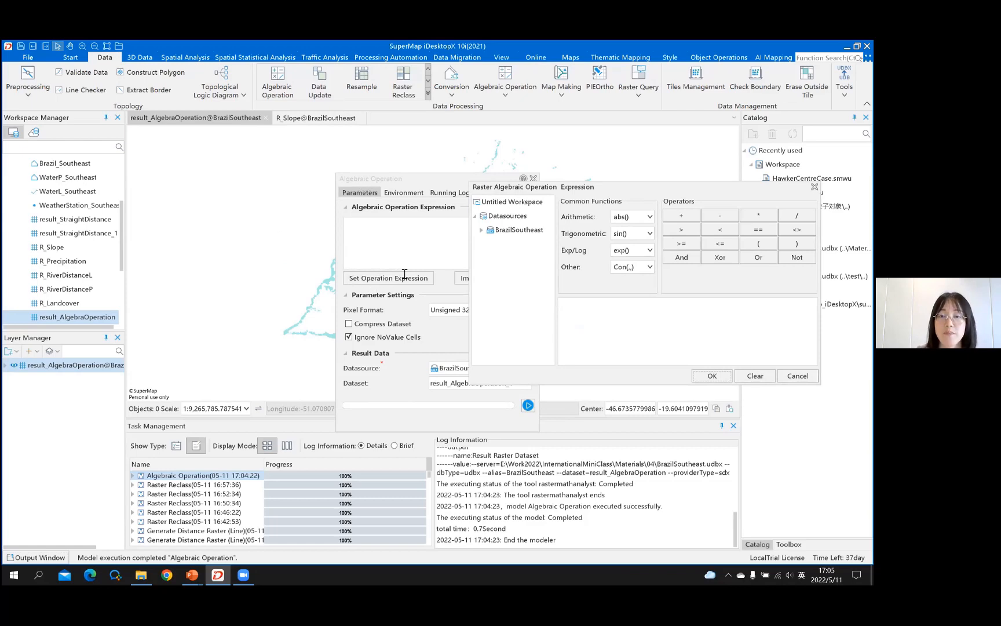
click(482, 230)
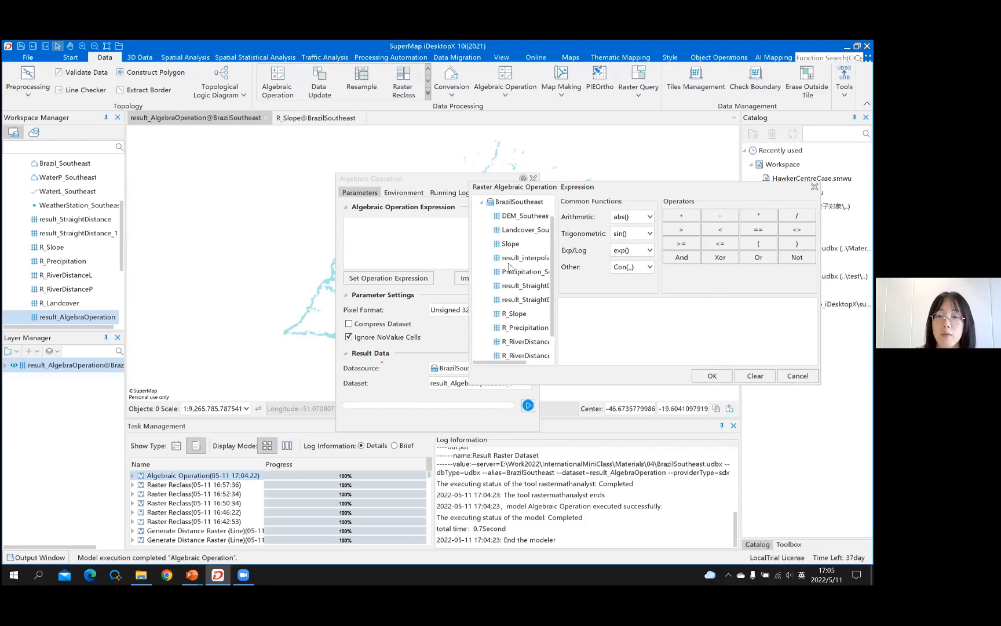
scroll(511, 265, down, 1)
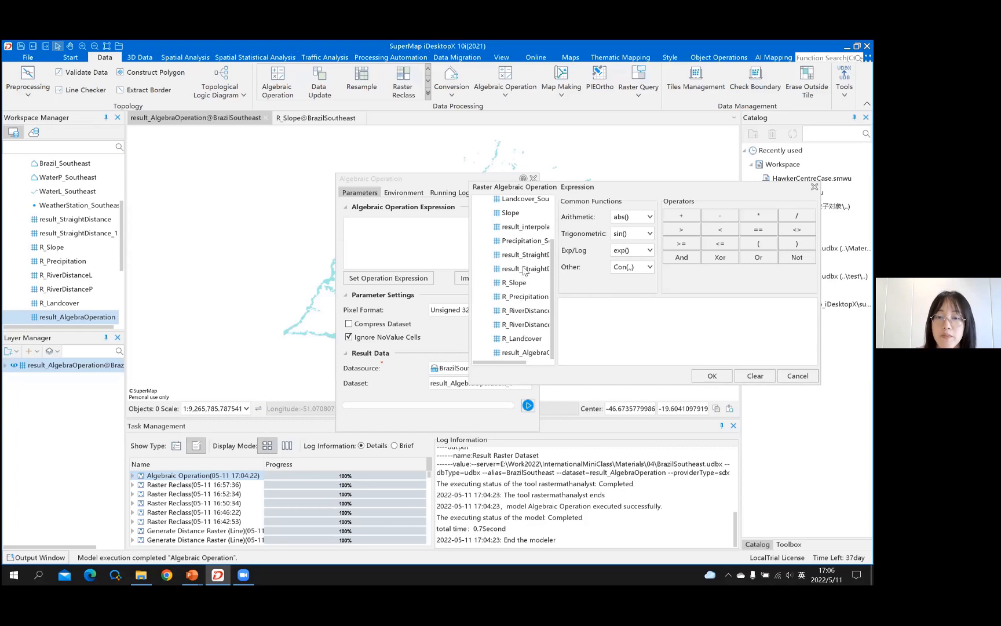
click(524, 270)
drag(522, 363, 545, 364)
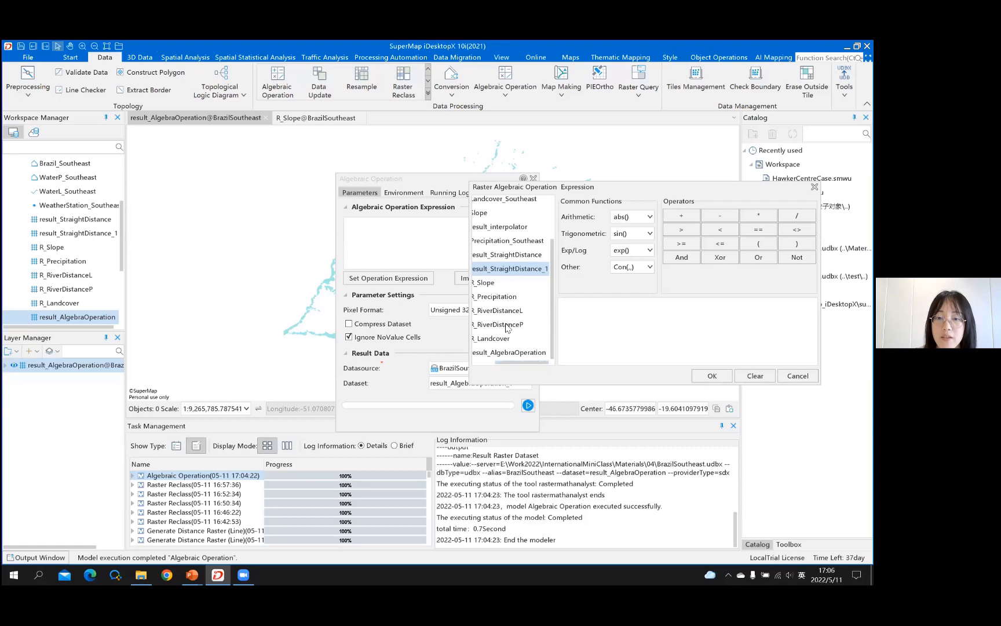
click(497, 329)
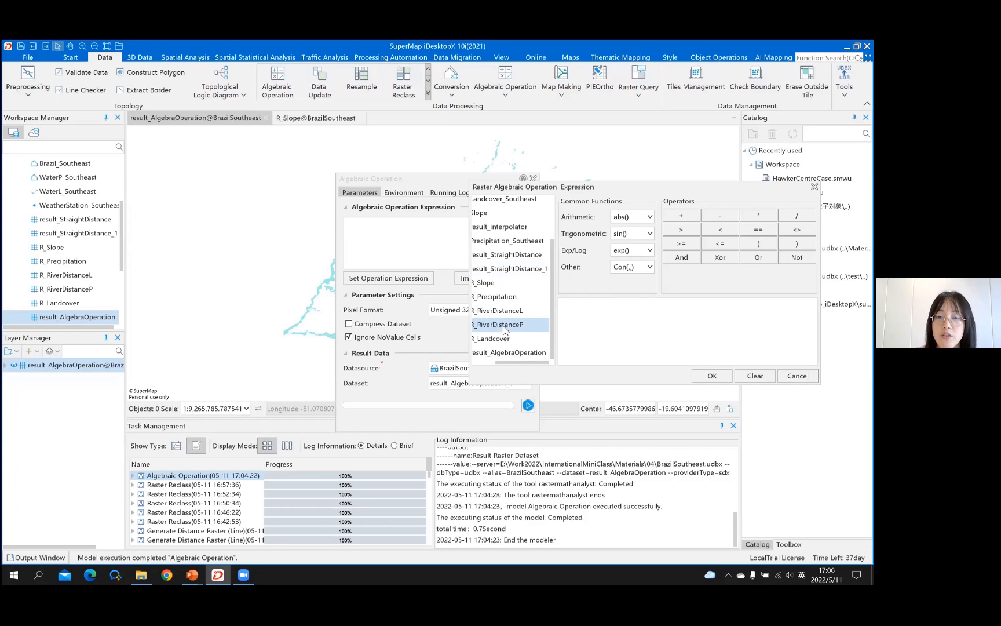
double_click(505, 330)
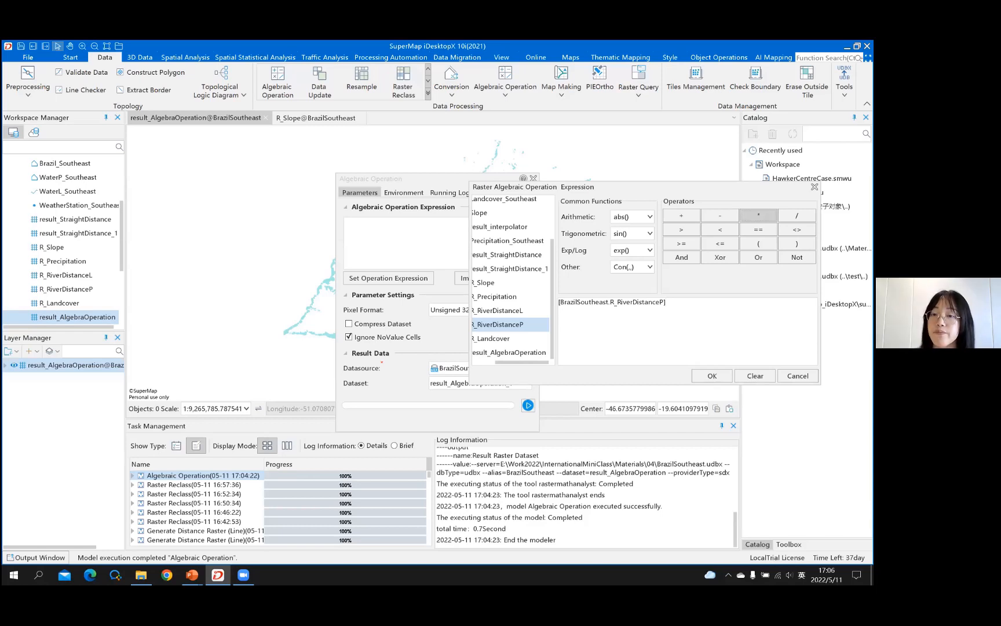
- Multiply the R_RiverDistanceP term by the result_AlgebraOperation raster and accept the expression
click(759, 215)
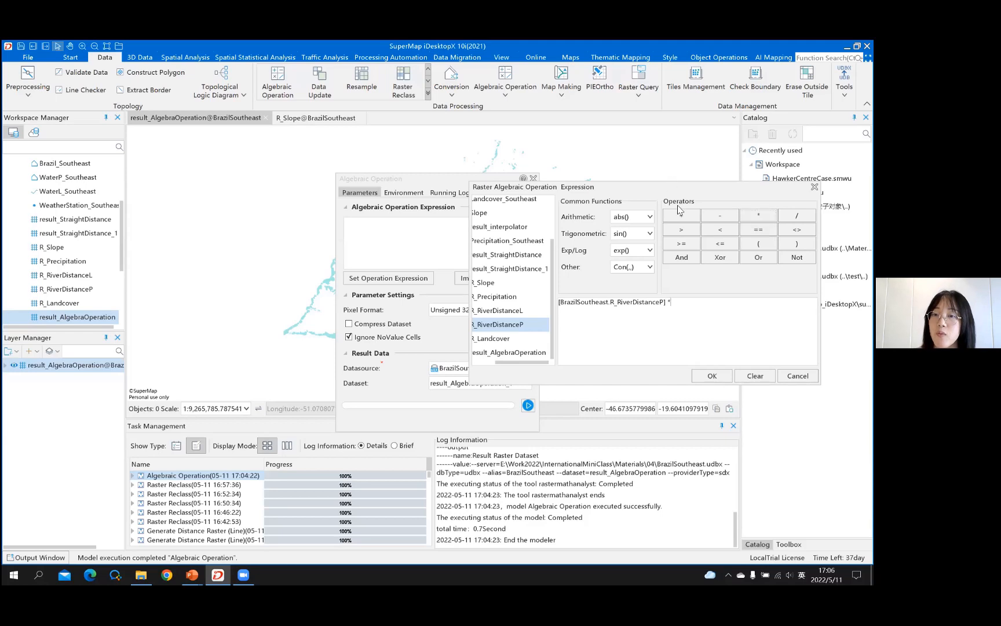
drag(708, 188, 672, 206)
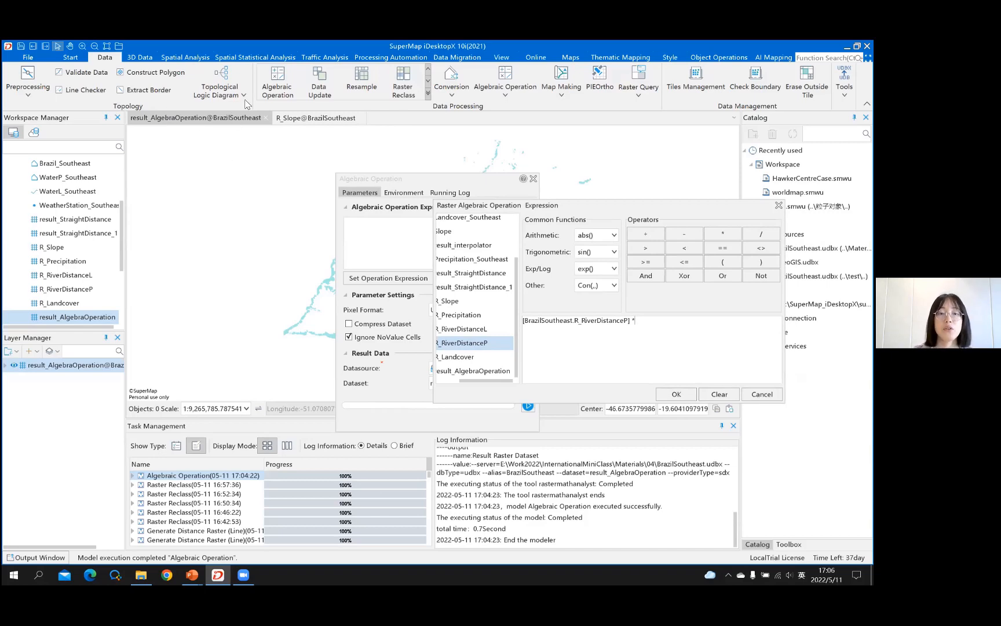
drag(499, 380, 476, 380)
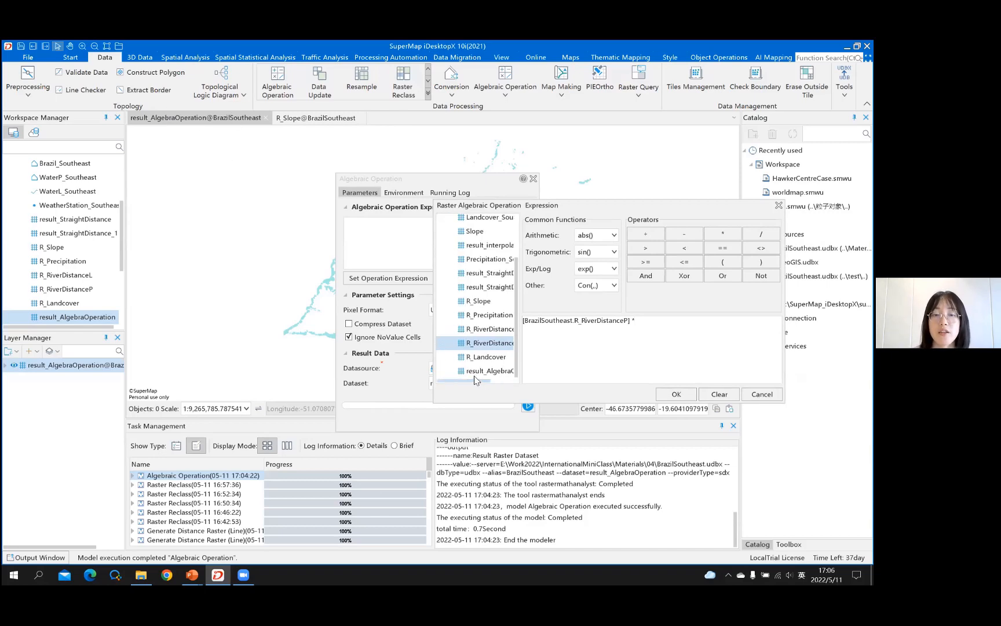
click(492, 372)
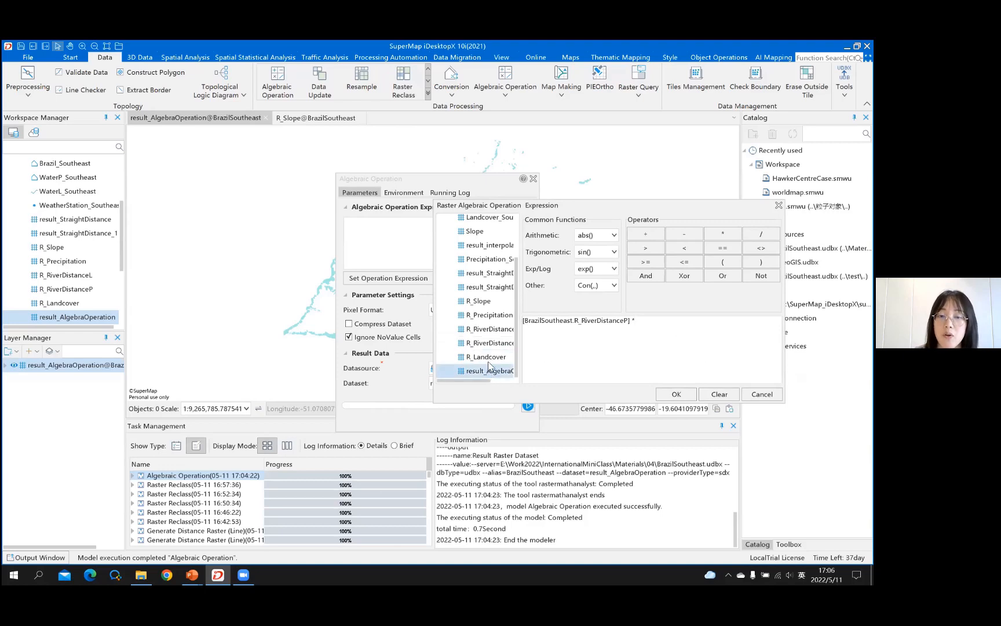
double_click(488, 372)
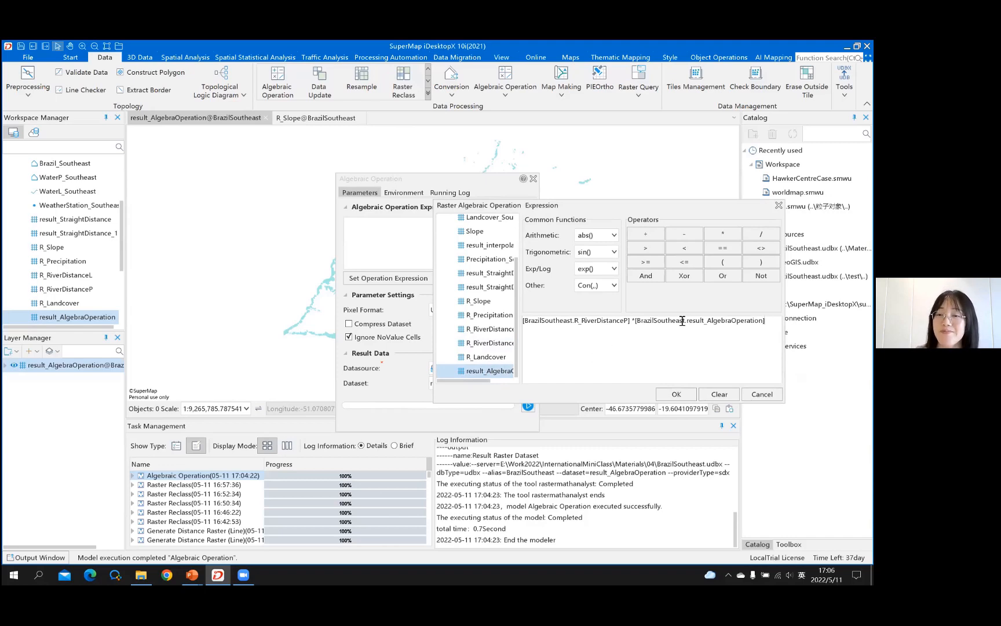
click(685, 394)
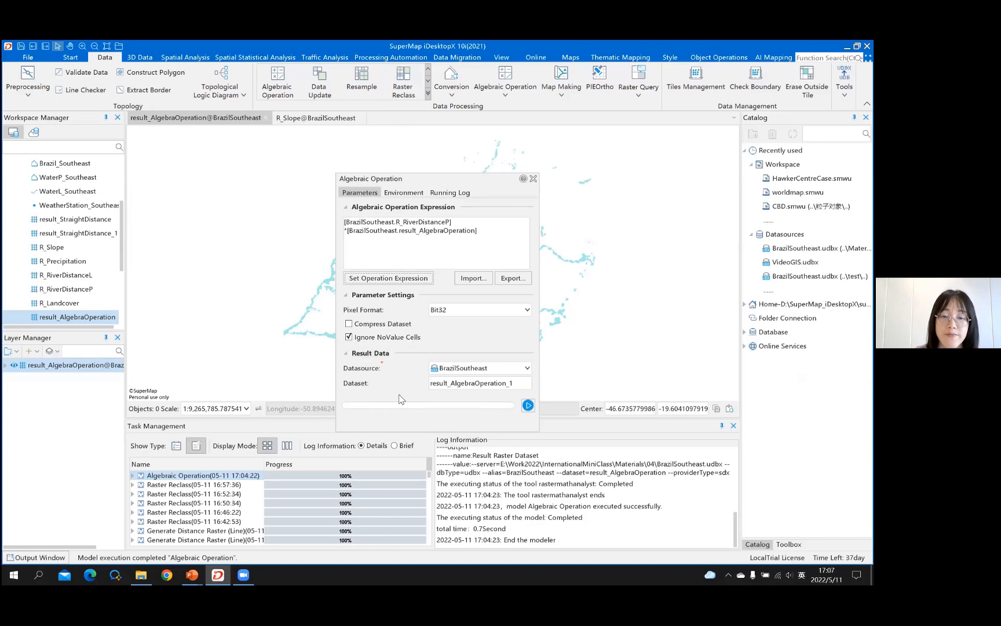
- Name the result dataset R_RiverDifference and run the algebraic operation
double_click(521, 383)
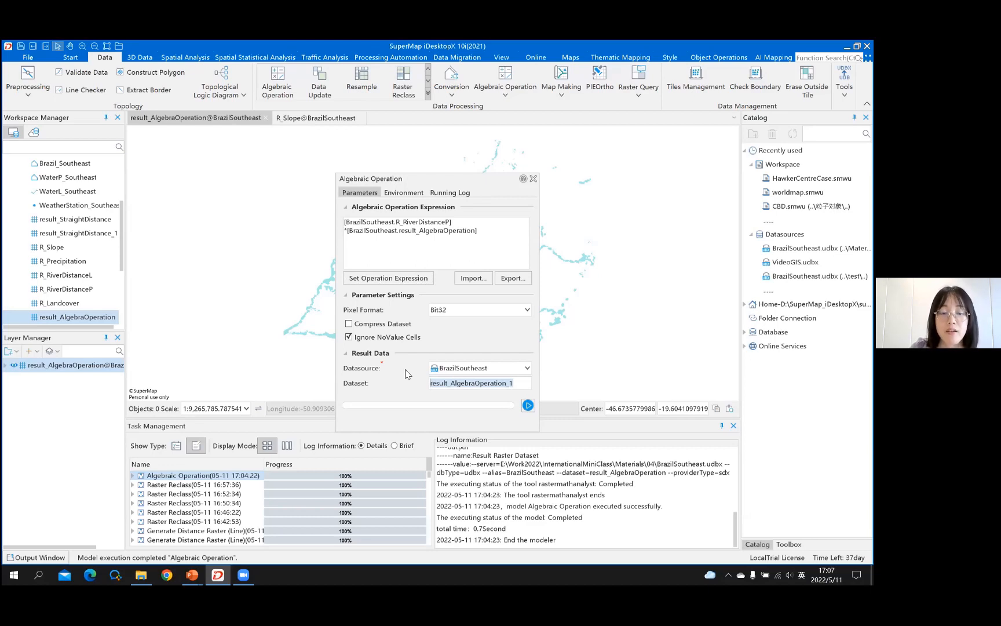
text(R_RiverDiffe)
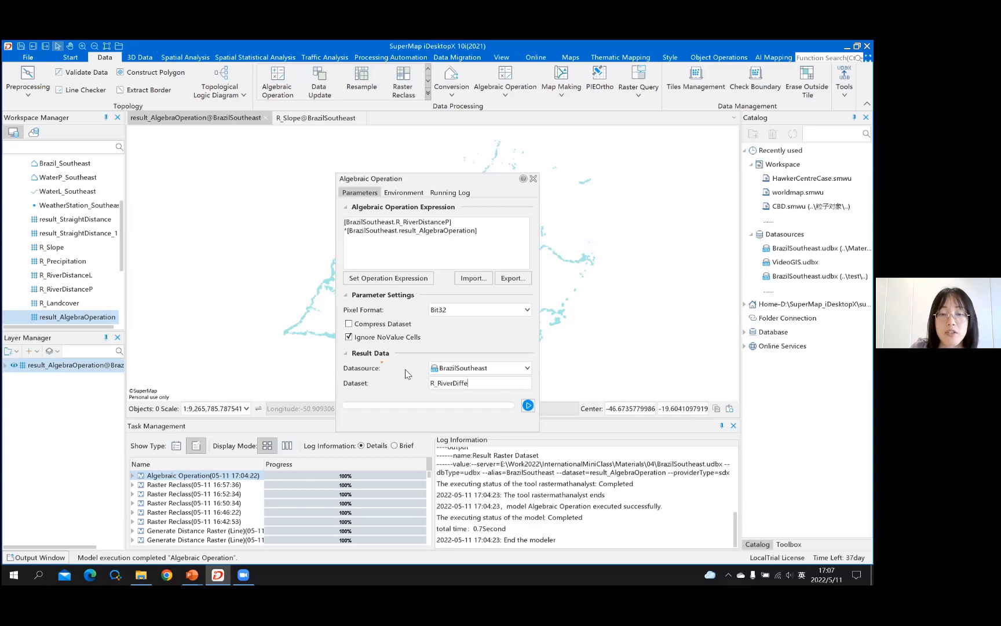
text(rence)
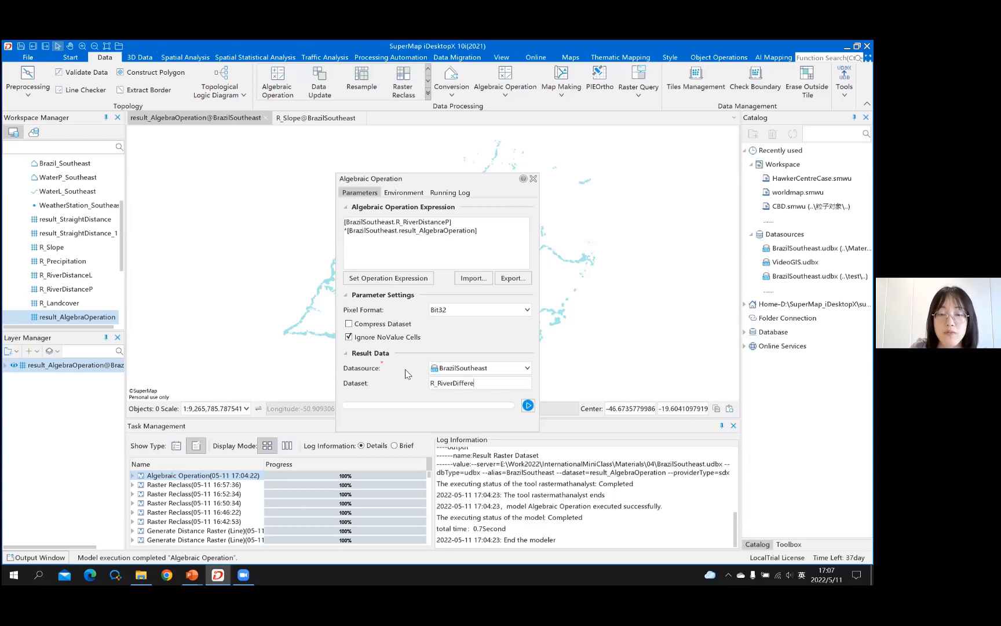
click(528, 405)
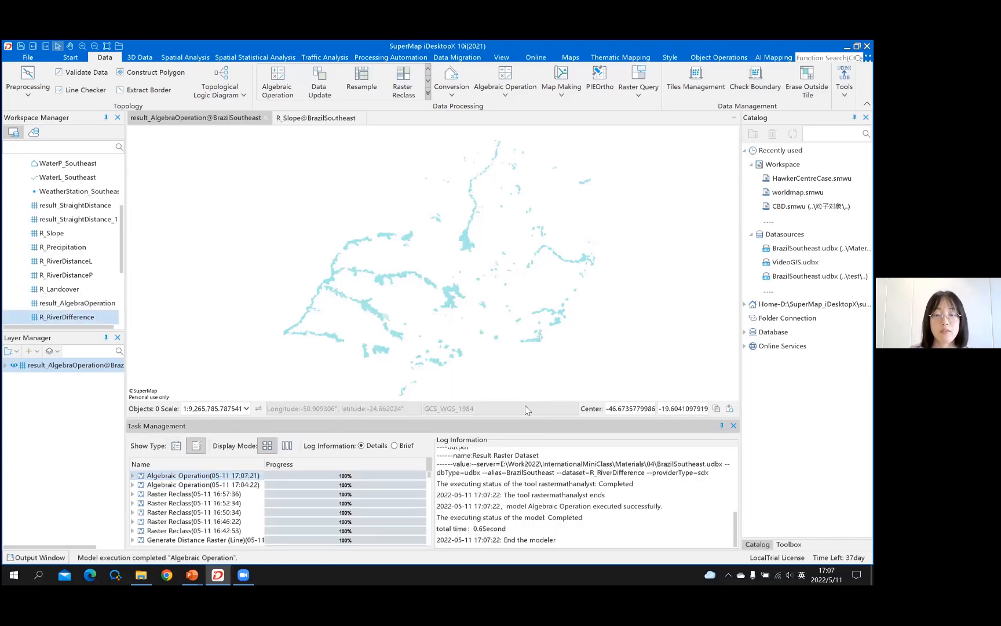
- Add the R_RiverDifference dataset to the current map and inspect its hierarchy zones along the rivers
drag(58, 323, 258, 301)
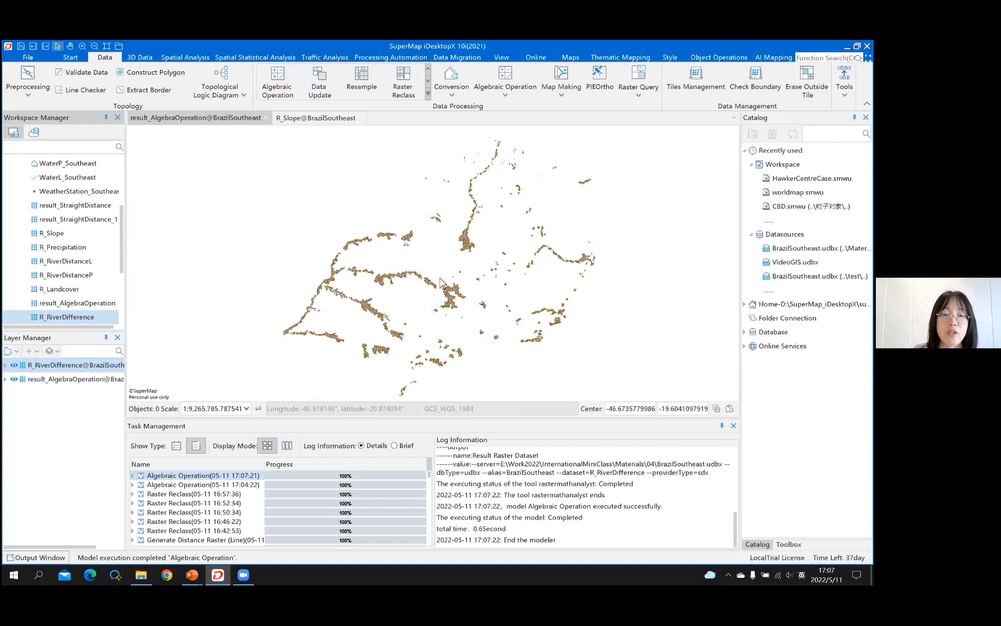
scroll(333, 253, up, 2)
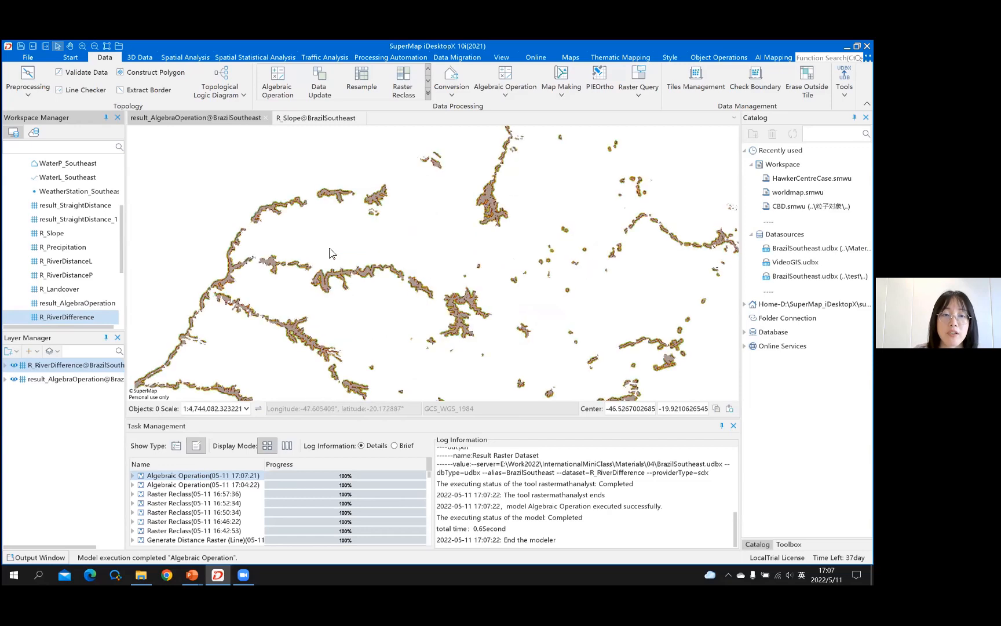
scroll(327, 281, up, 3)
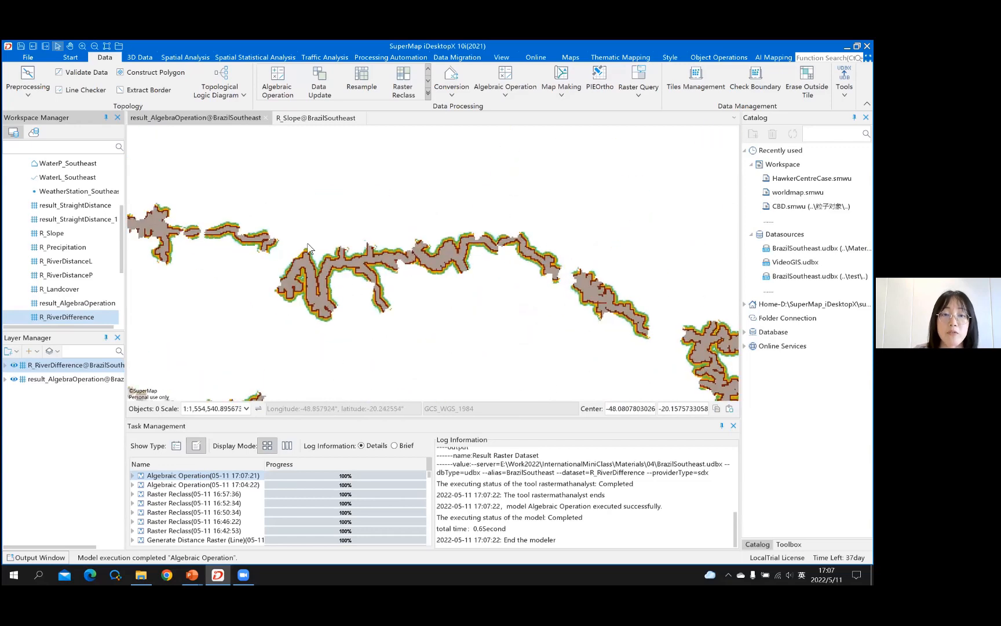
scroll(348, 270, down, 2)
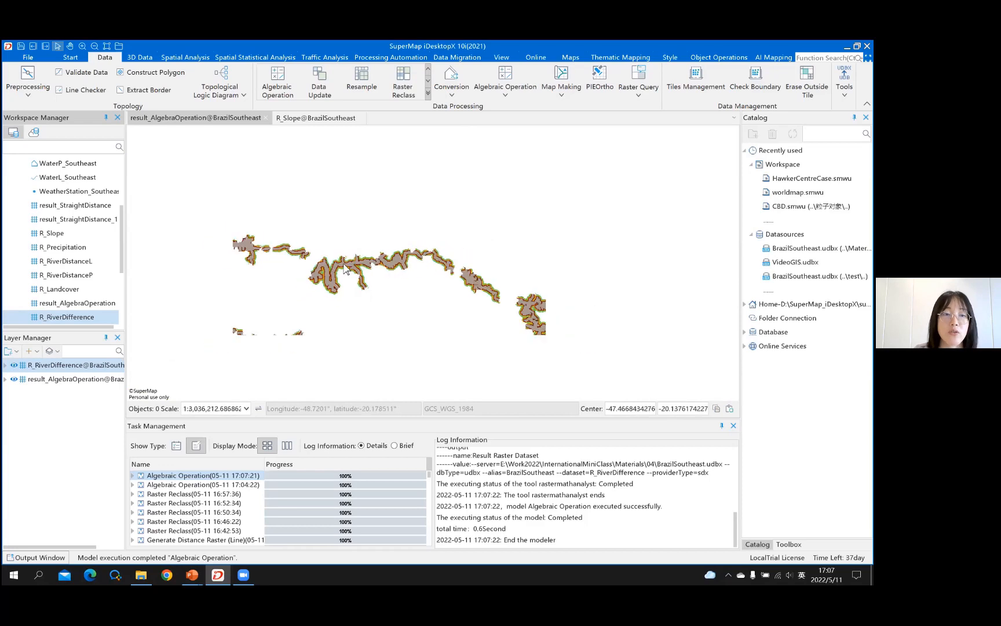
scroll(346, 270, down, 1)
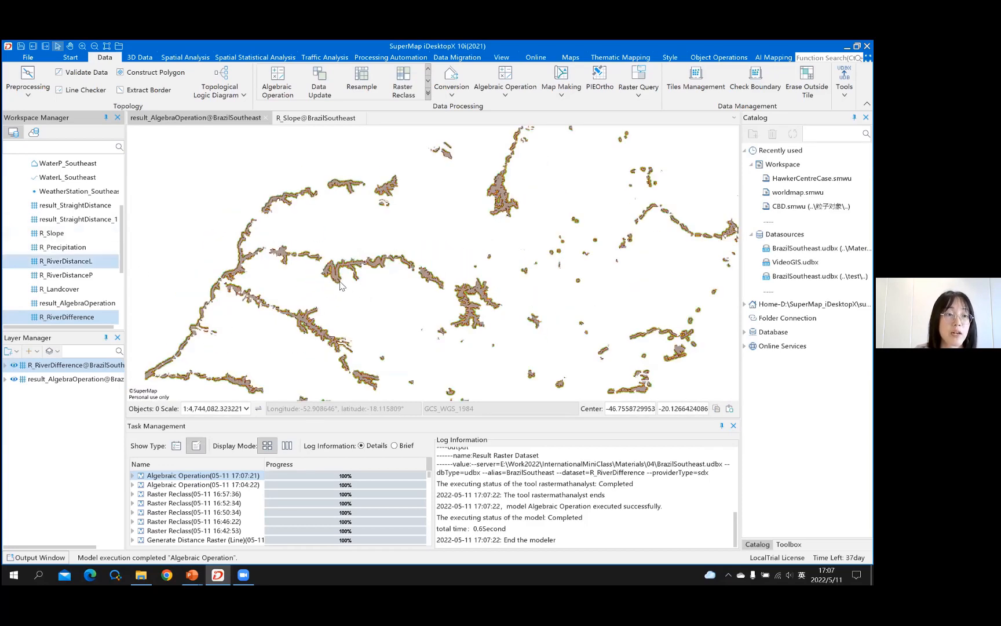
- Copy the R_RiverDistanceL dataset within the BrazilSoutheast datasource under the name R_RiverDistance
click(77, 265)
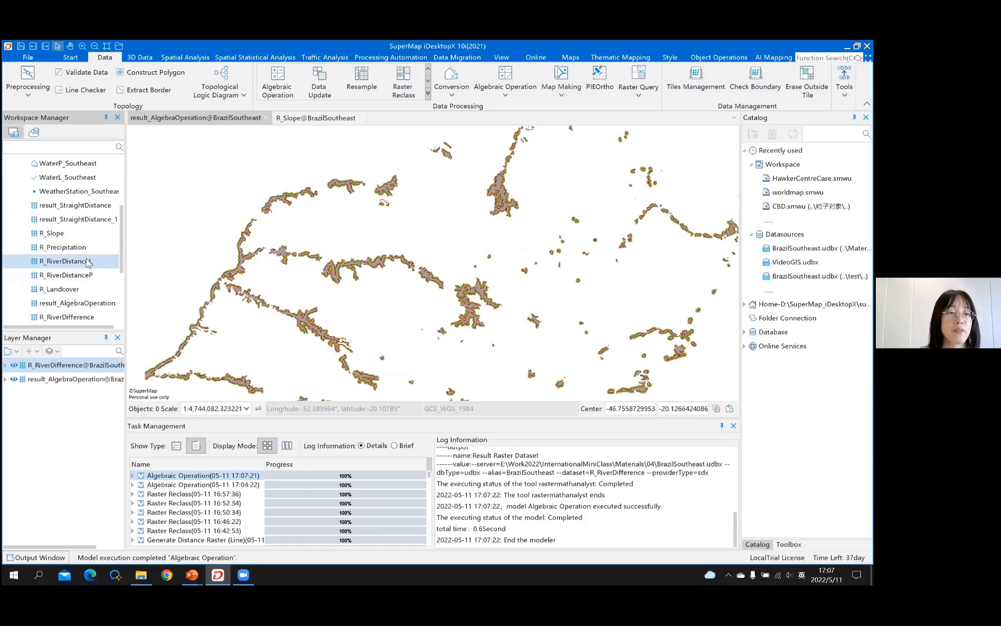
right_click(95, 262)
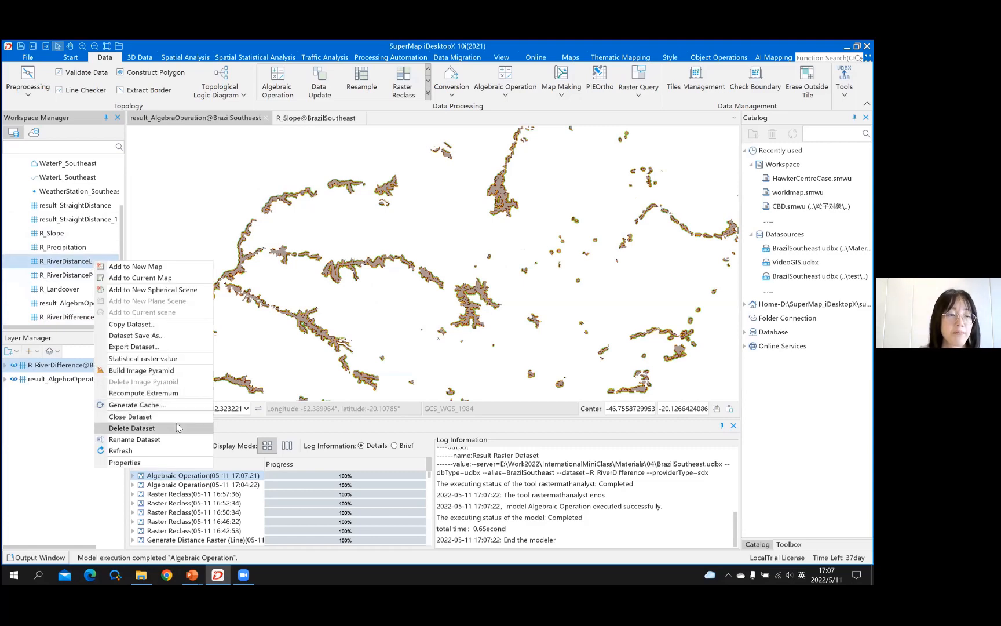
click(133, 325)
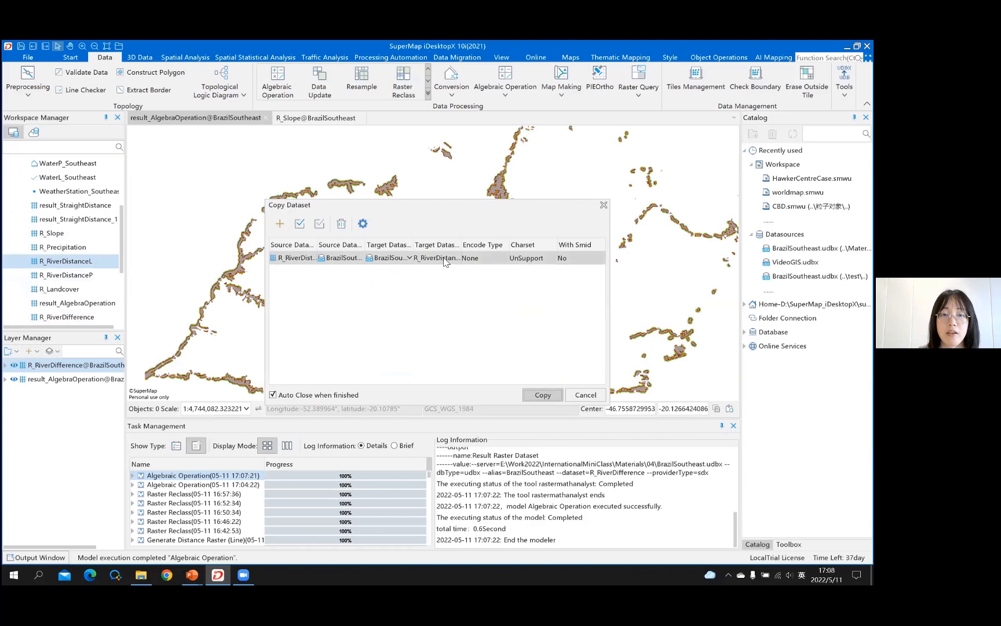
click(444, 260)
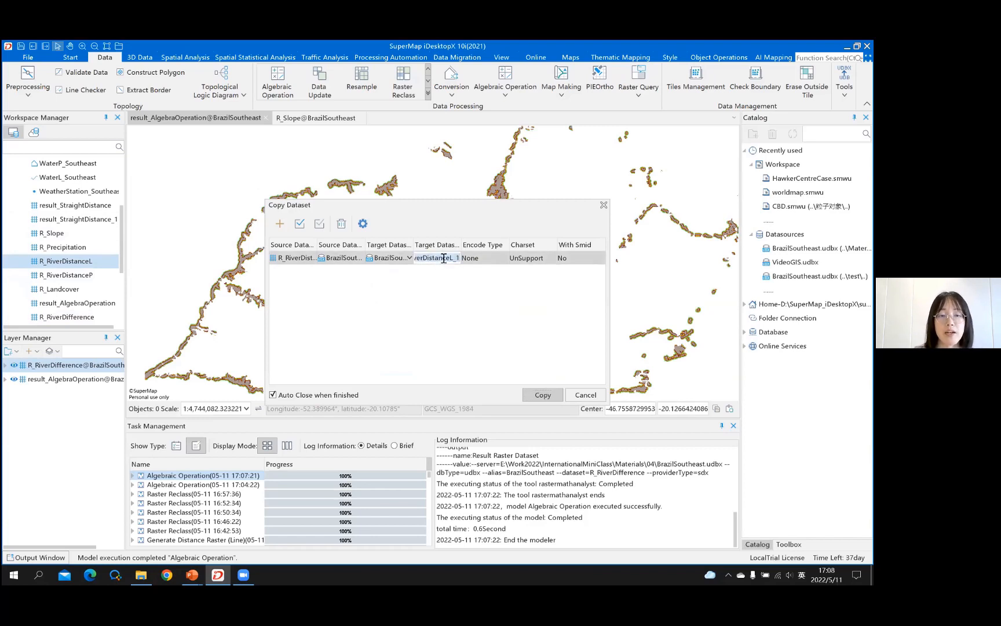
text(R_River)
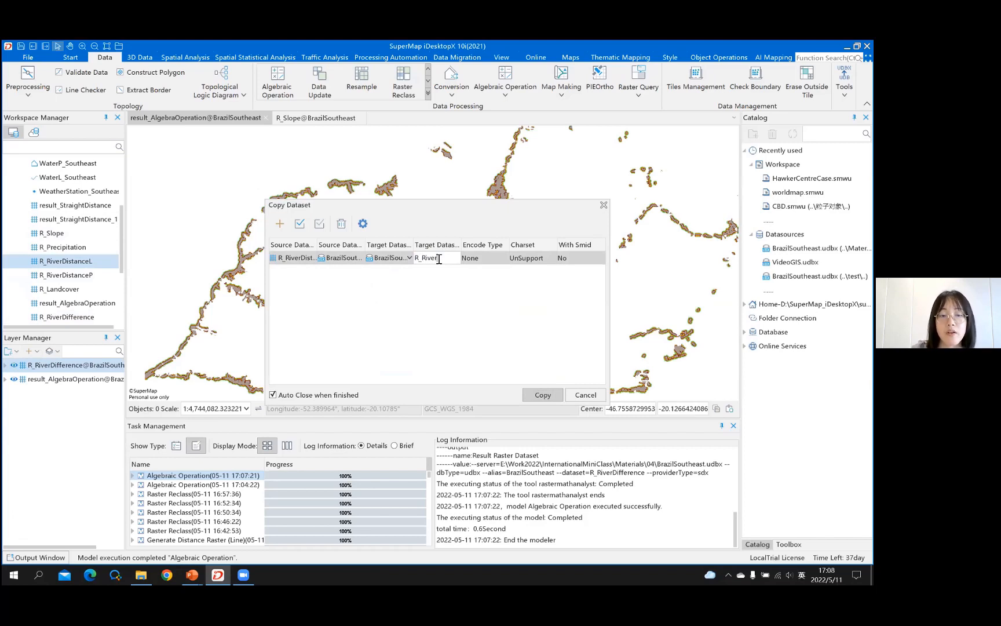
text(Distance)
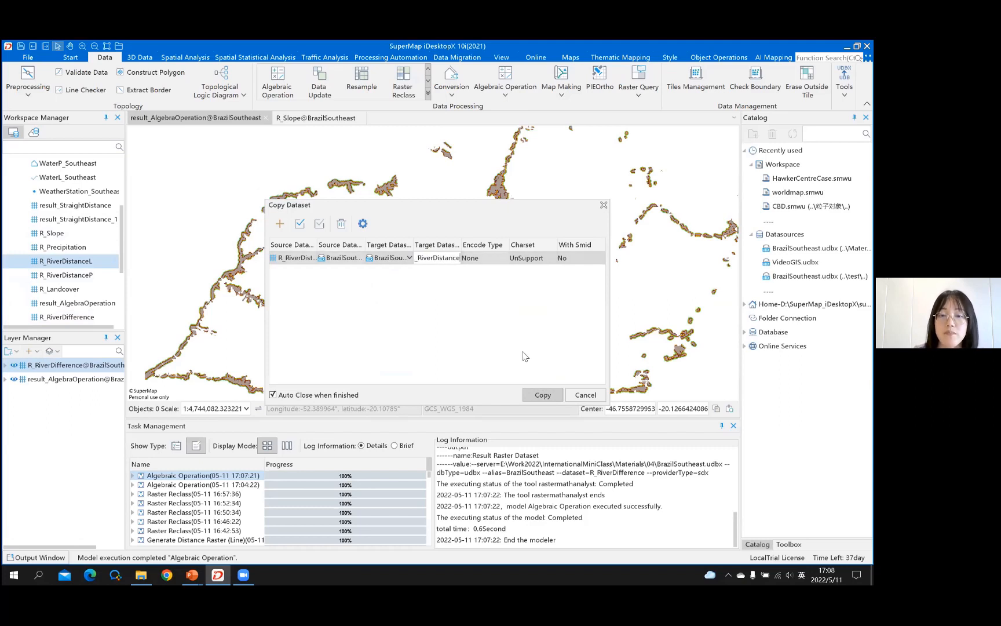
click(543, 396)
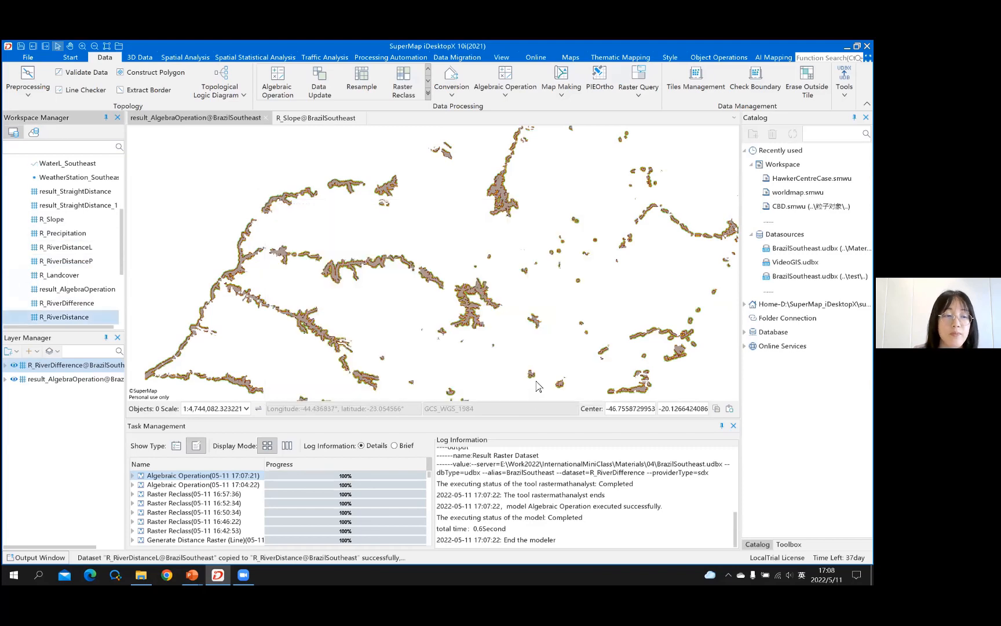
scroll(92, 217, down, 3)
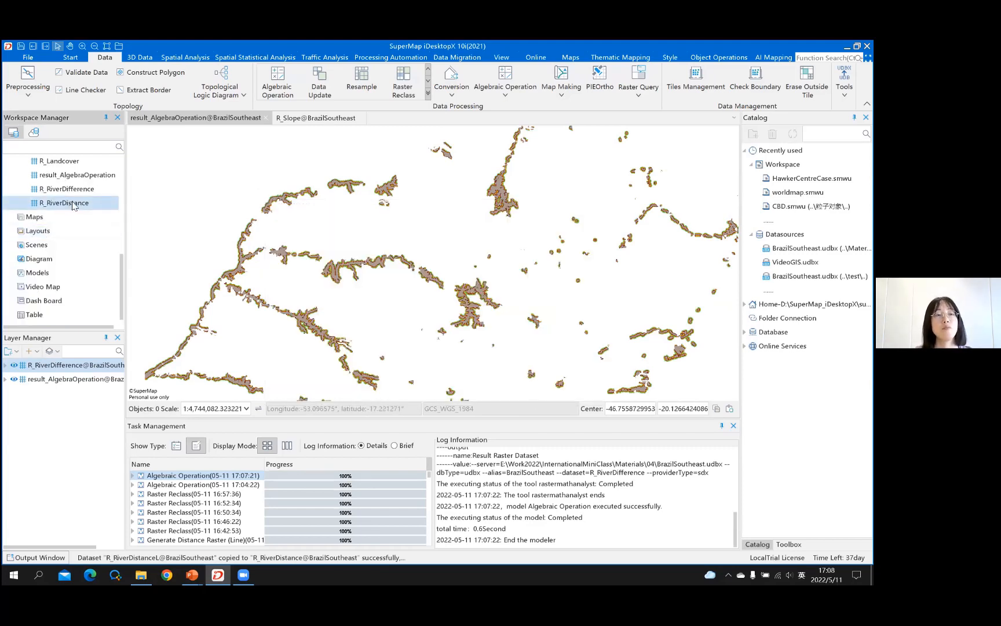
scroll(80, 209, up, 1)
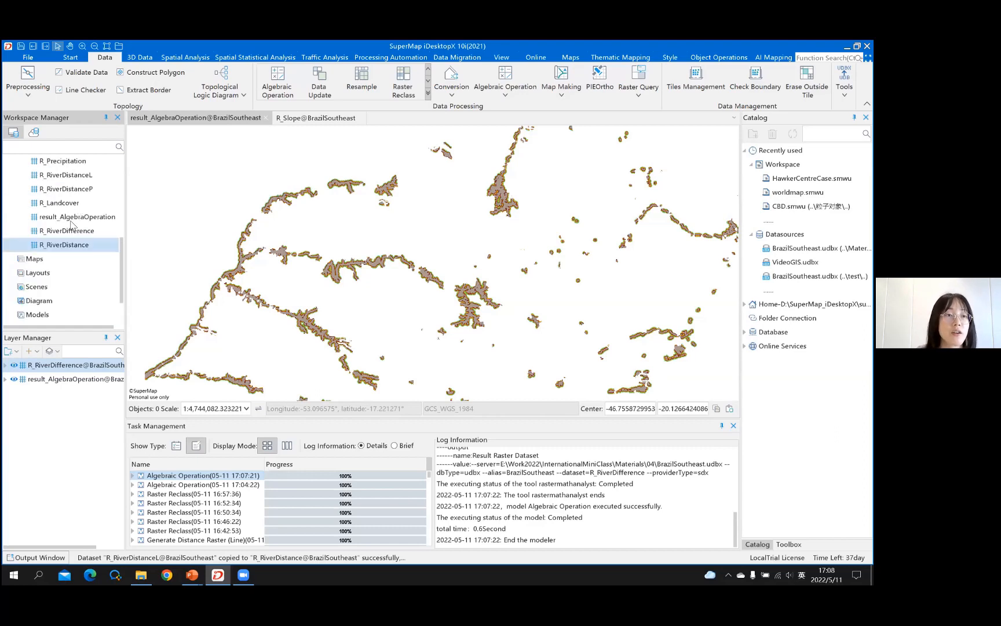
scroll(69, 268, up, 2)
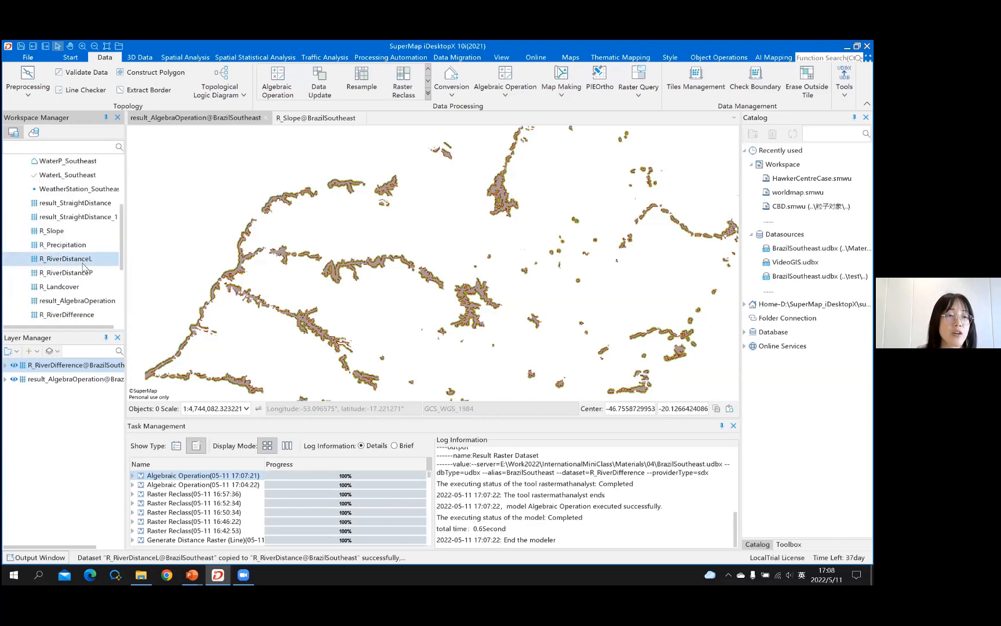
scroll(85, 255, down, 3)
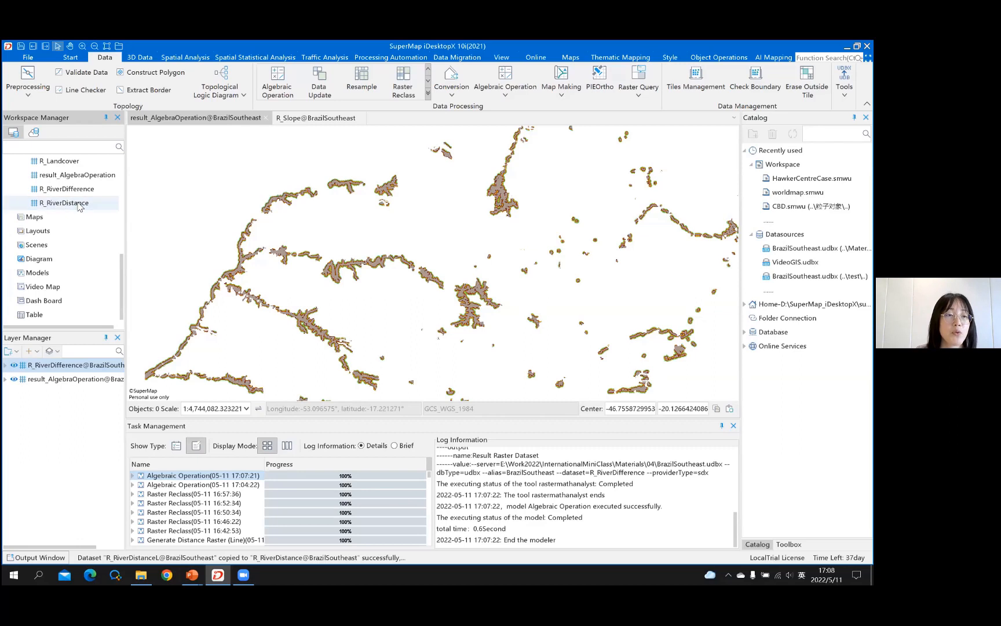
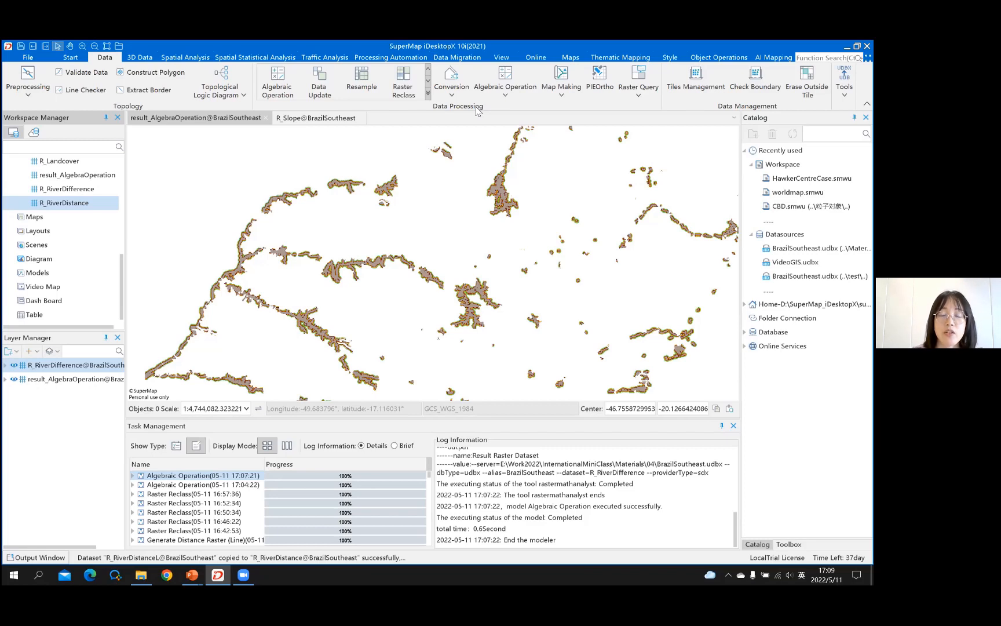
- Run a Data Update on the R_RiverDistance dataset in BrazilSoutheast using R_RiverDifference as the source dataset
click(319, 88)
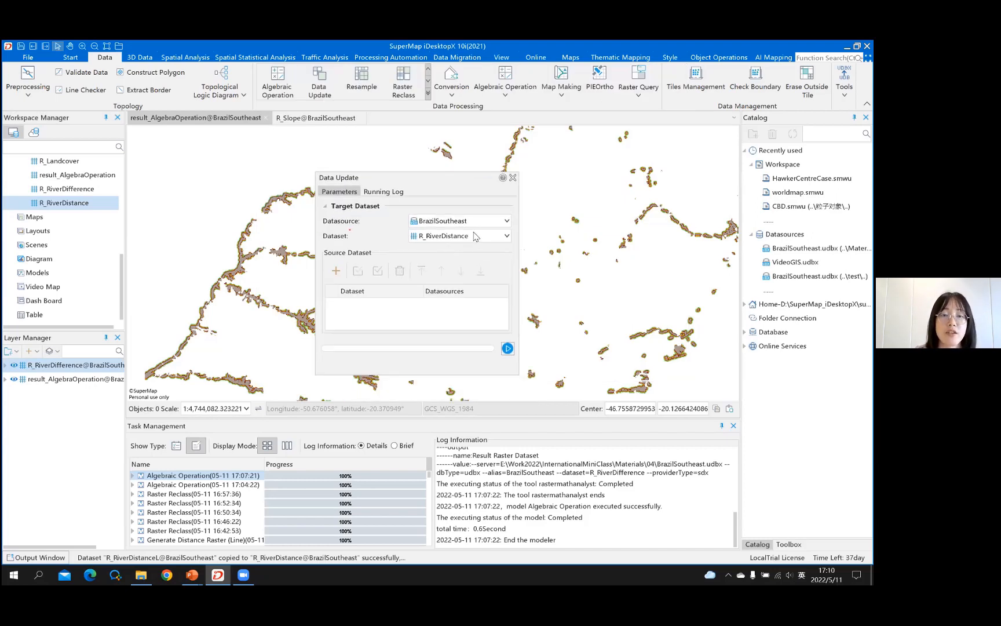
click(342, 275)
scroll(380, 320, down, 3)
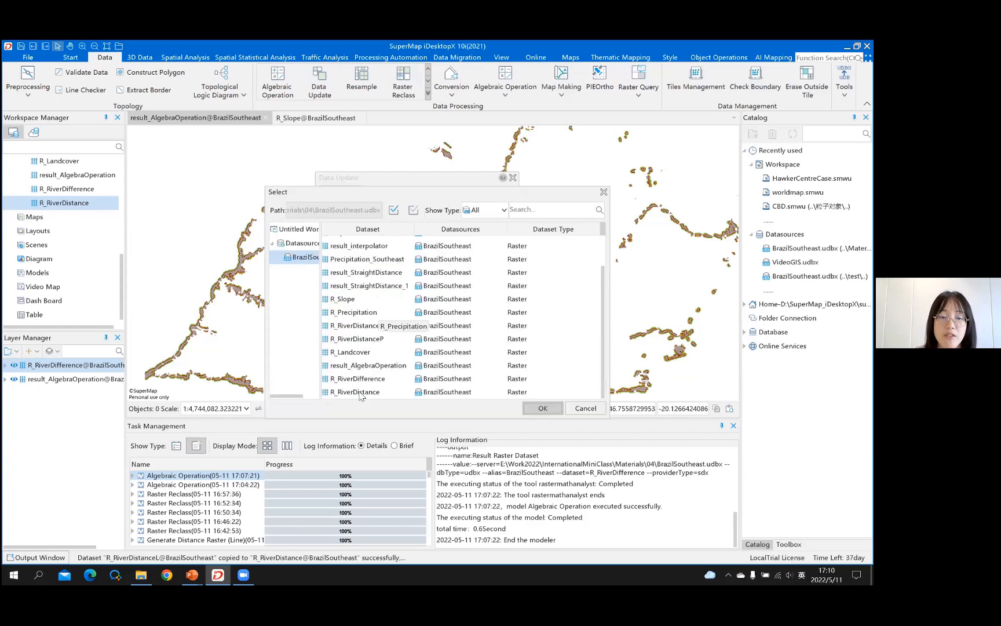
click(357, 380)
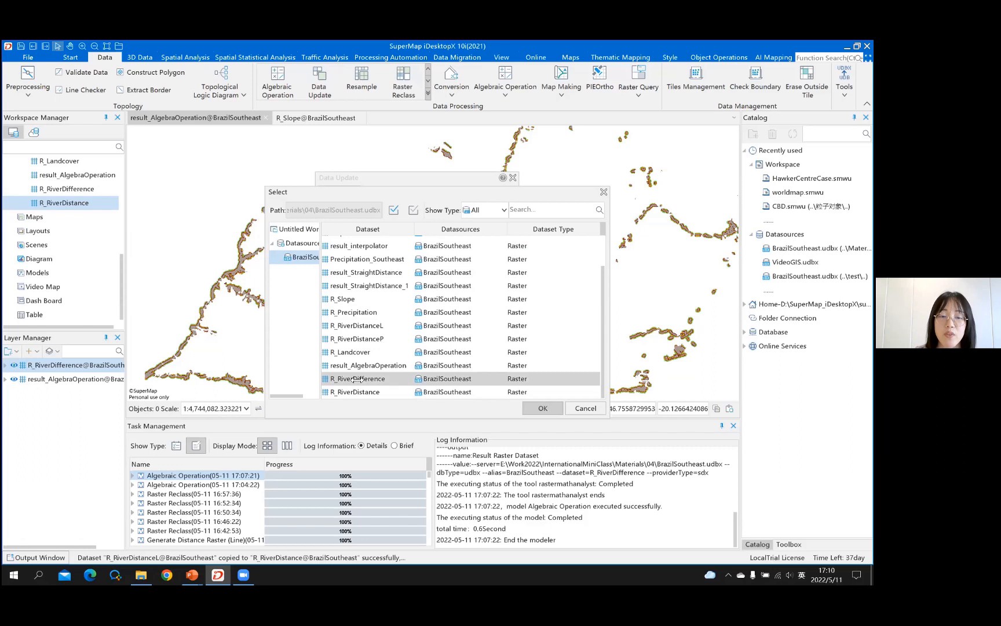
double_click(553, 377)
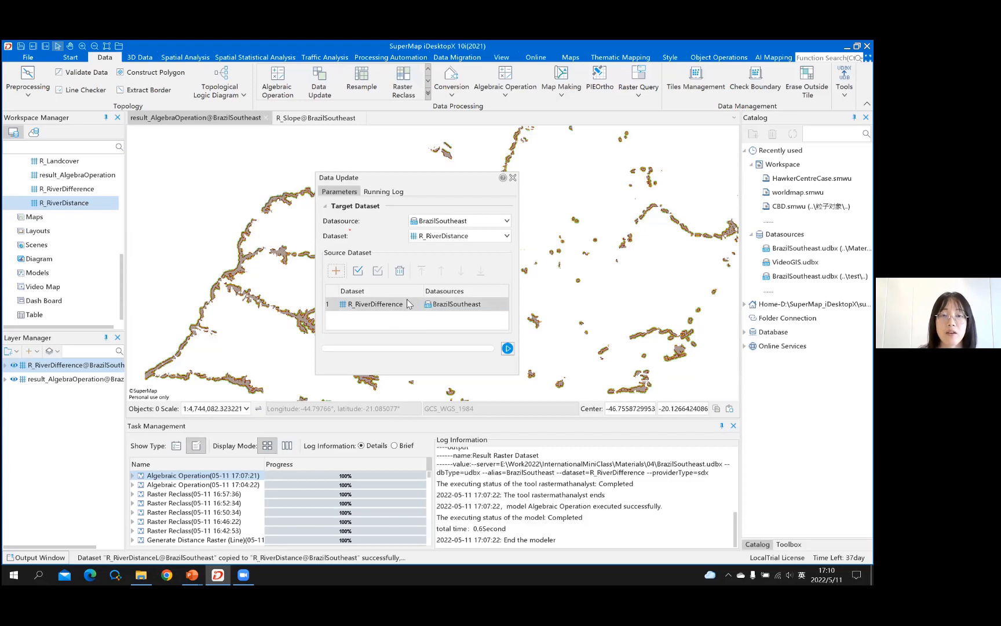
click(509, 350)
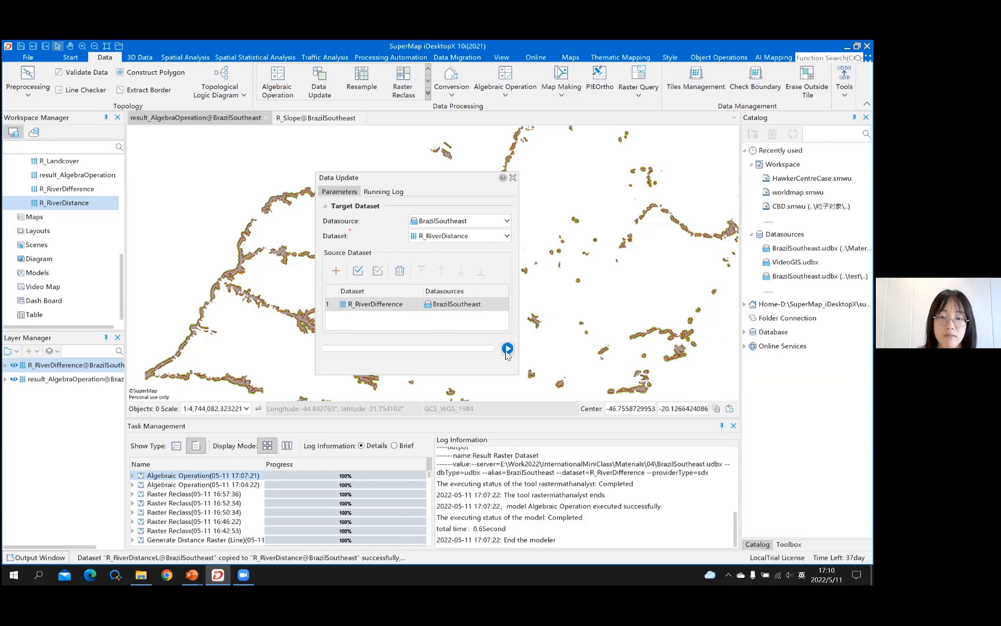
click(506, 348)
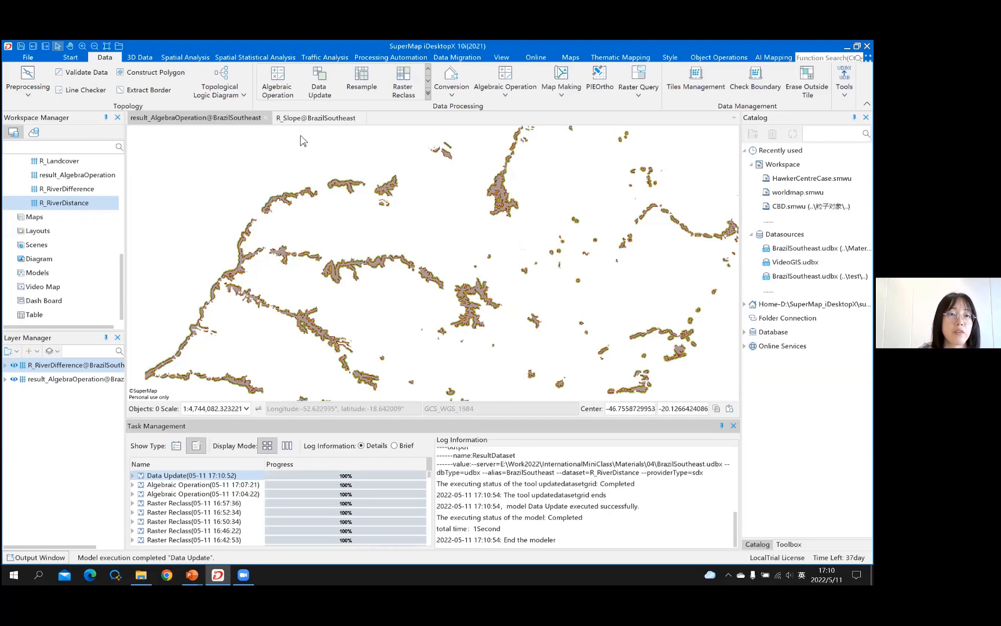
- Close the result_AlgebraOperation map without saving, open R_RiverDistance in a new map and inspect its river zones
click(266, 117)
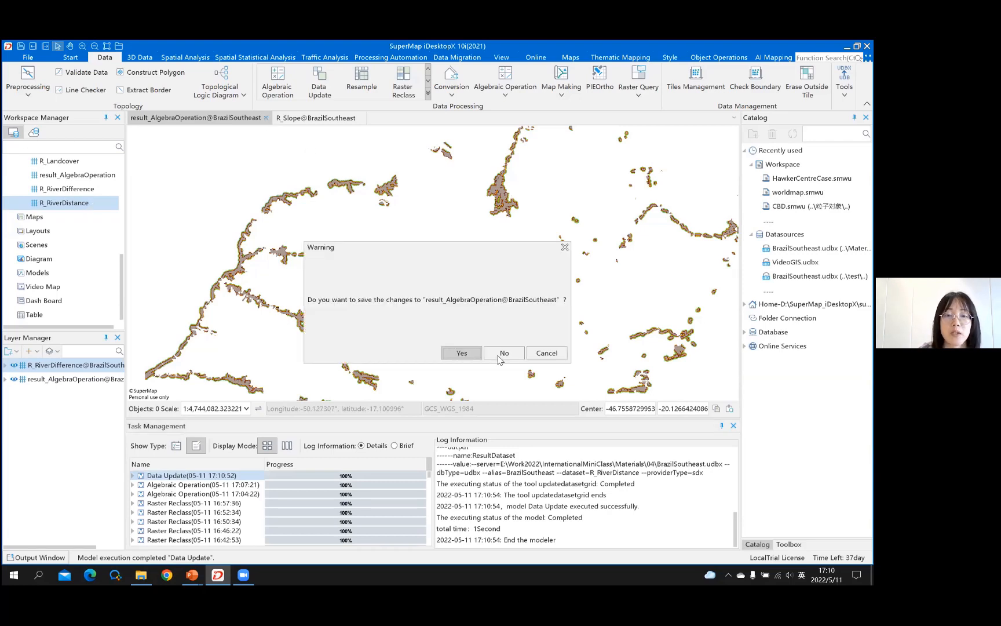
click(497, 355)
double_click(86, 204)
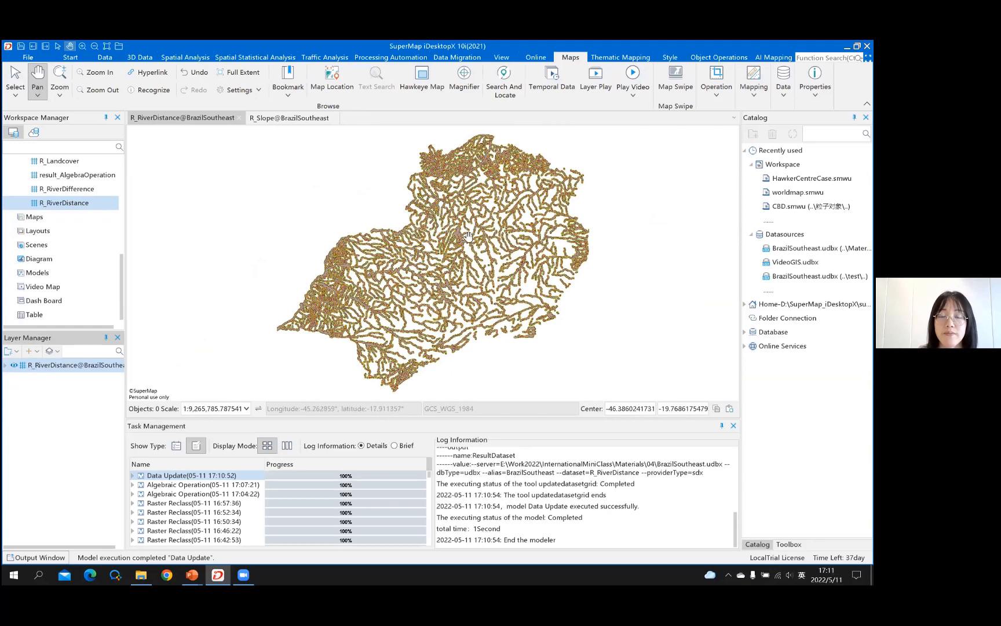
scroll(462, 250, up, 2)
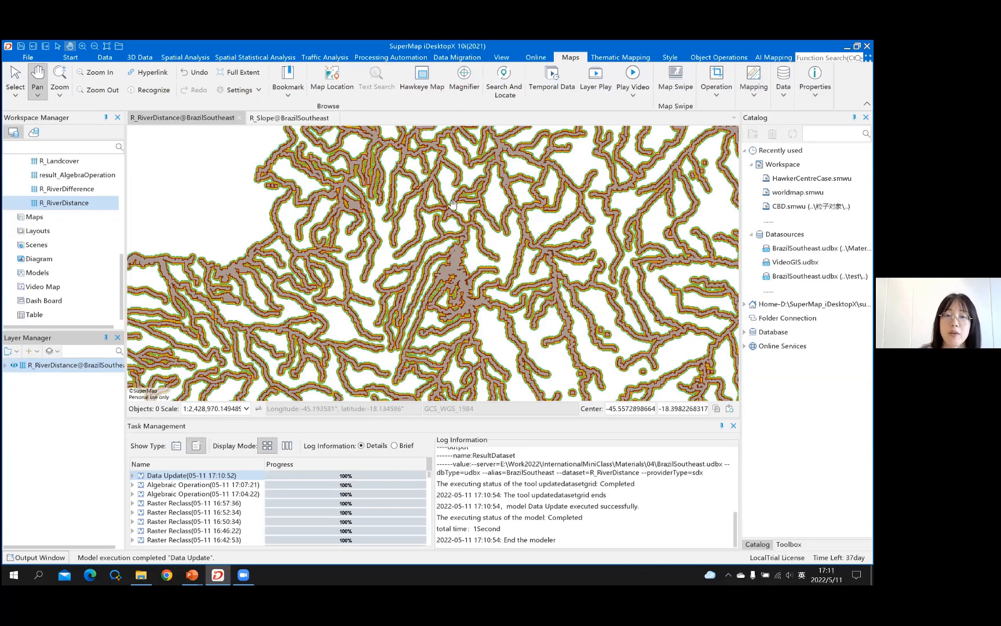
scroll(481, 234, down, 1)
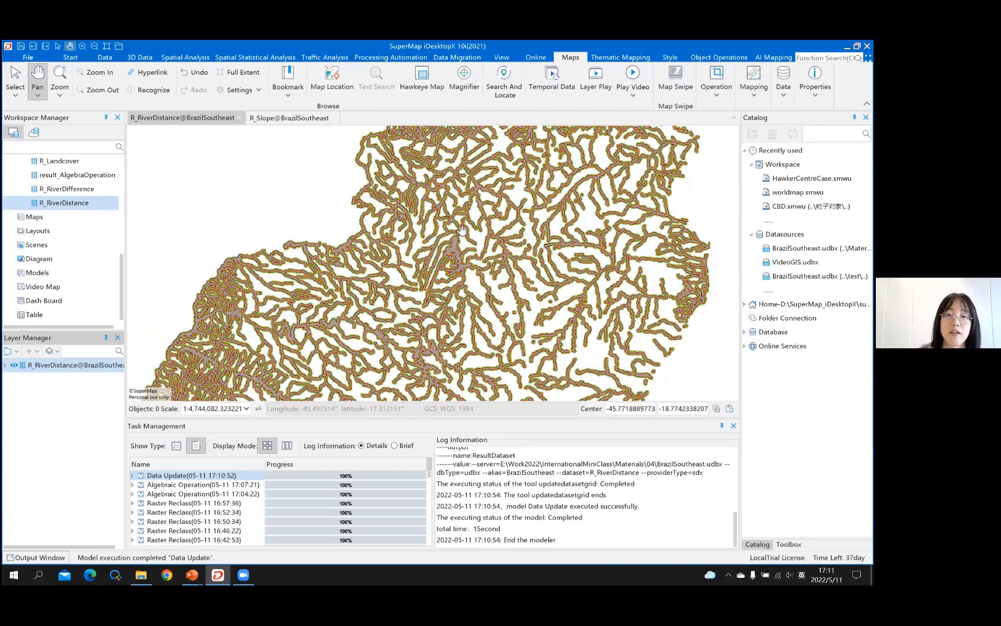
scroll(467, 224, down, 1)
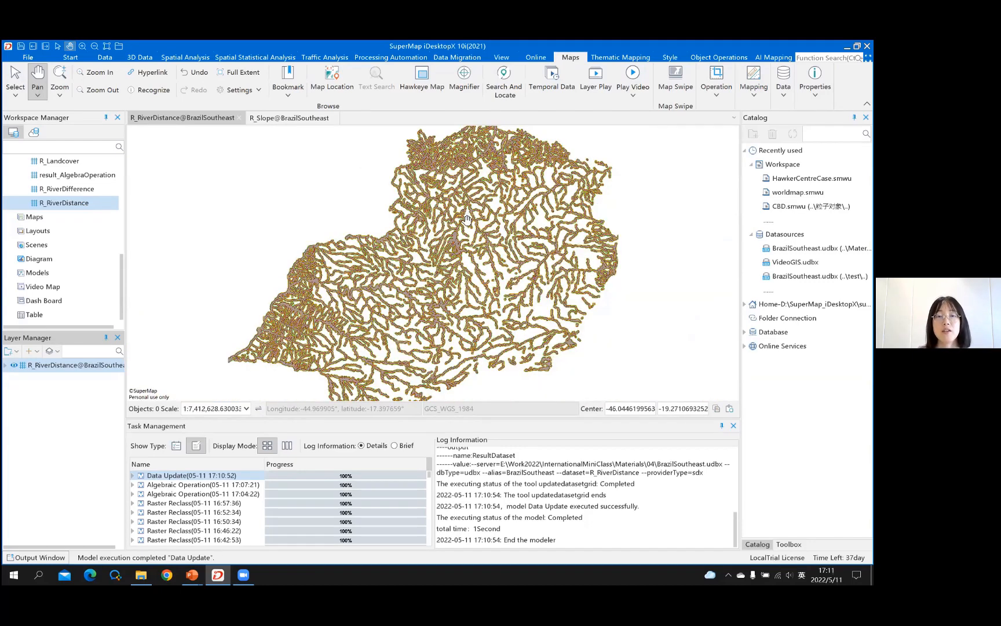
scroll(467, 220, down, 1)
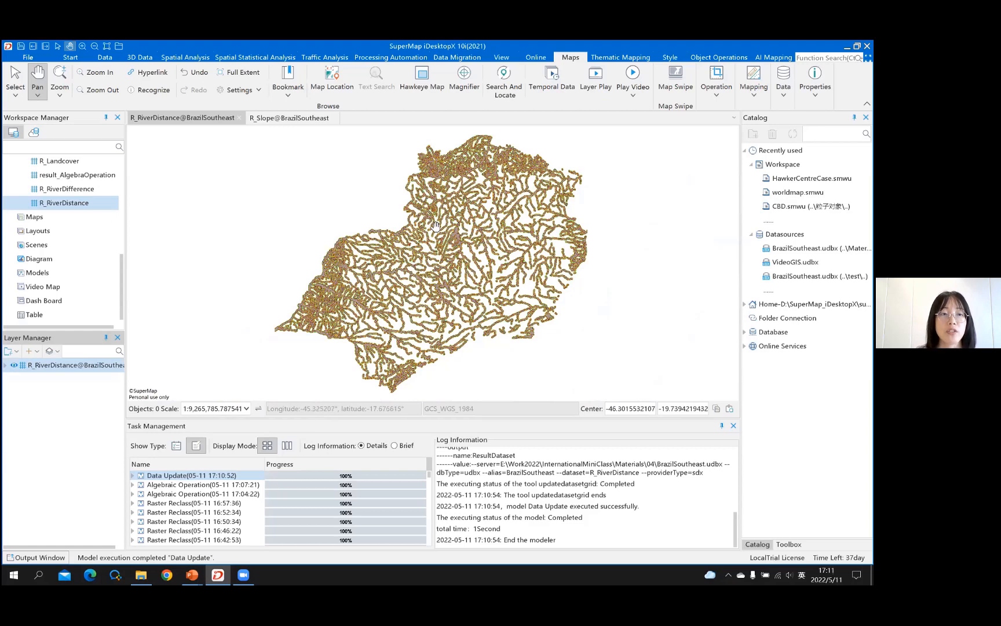
scroll(93, 204, up, 3)
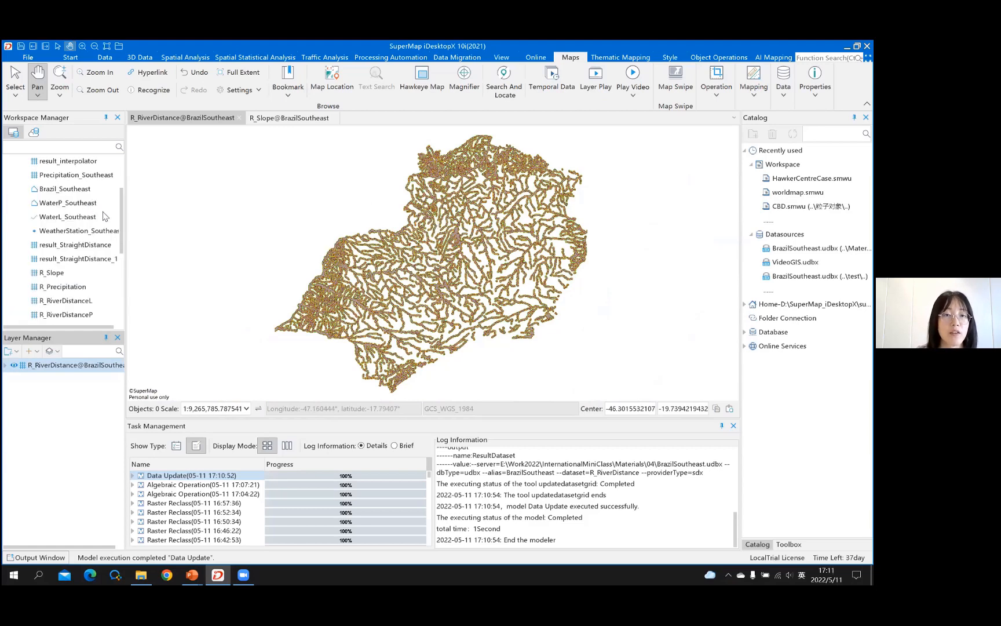
scroll(106, 217, down, 2)
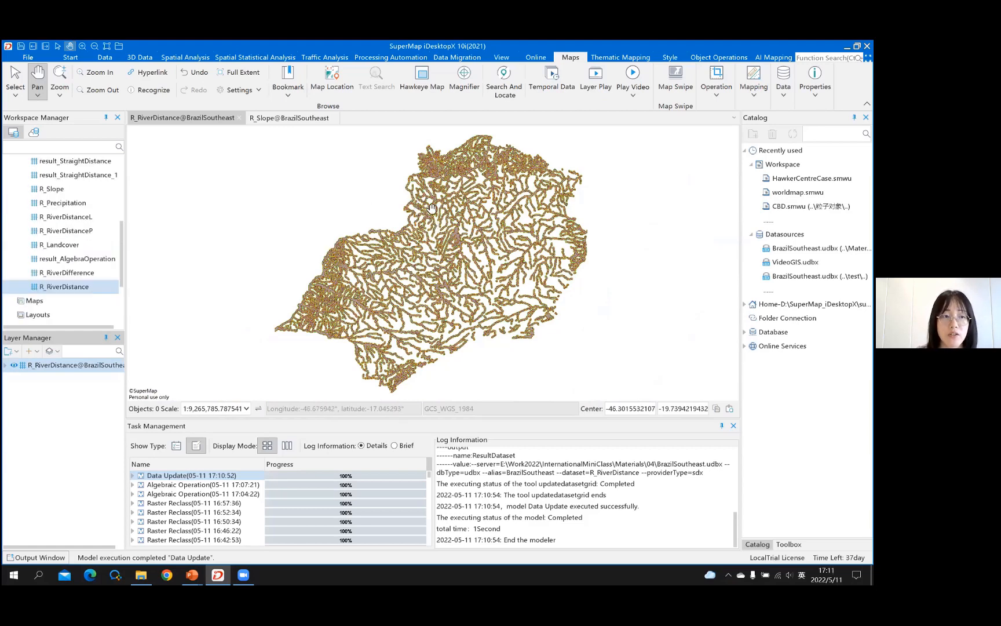
ctrl+click(58, 192)
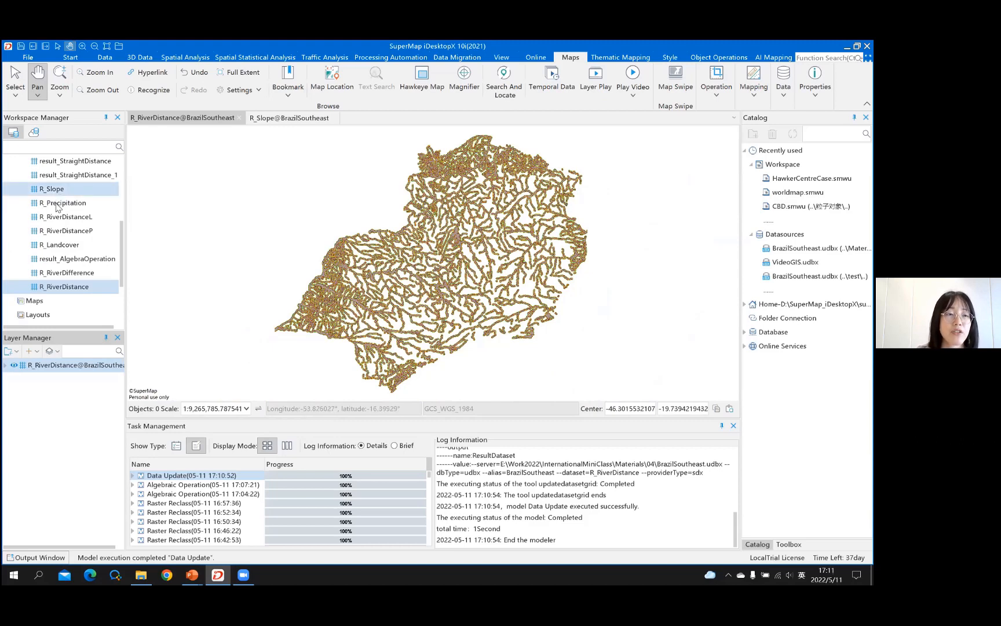
shift+click(60, 204)
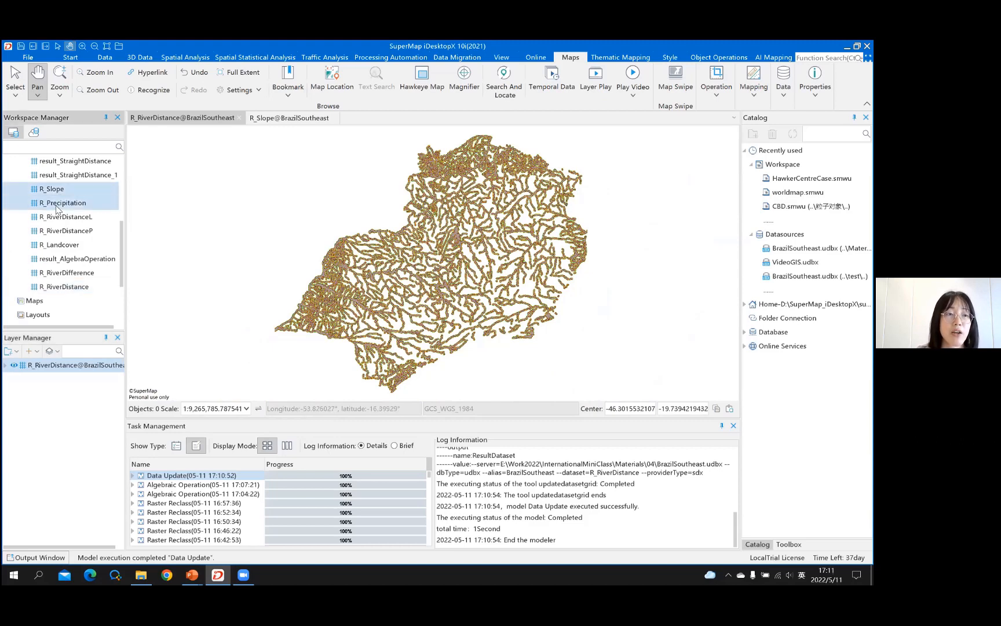
click(61, 287)
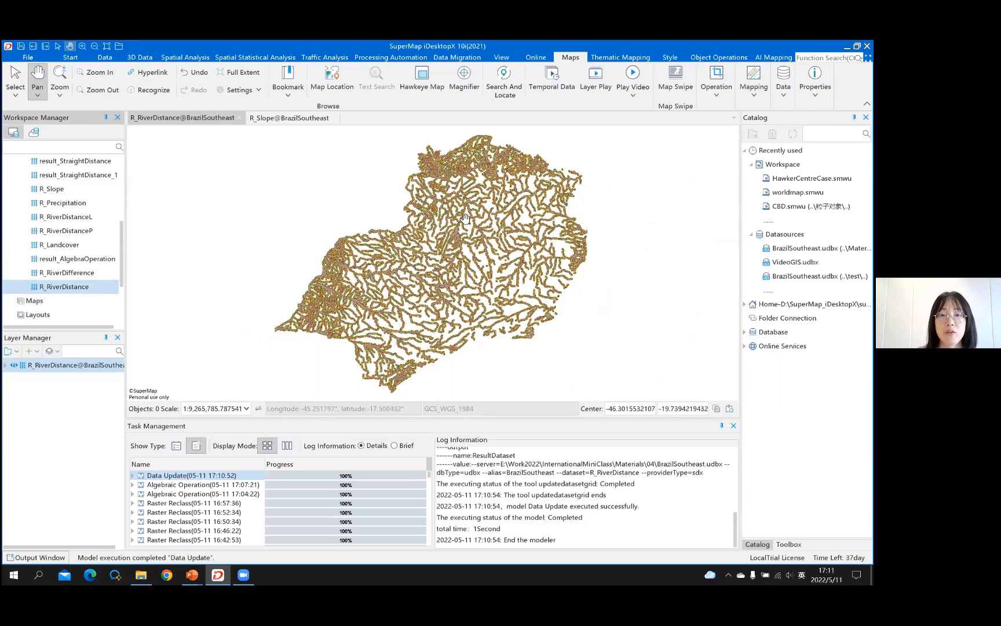
- Query the grid value of a blank area between the rivers in R_RiverDistance with Raster Query
scroll(484, 210, up, 1)
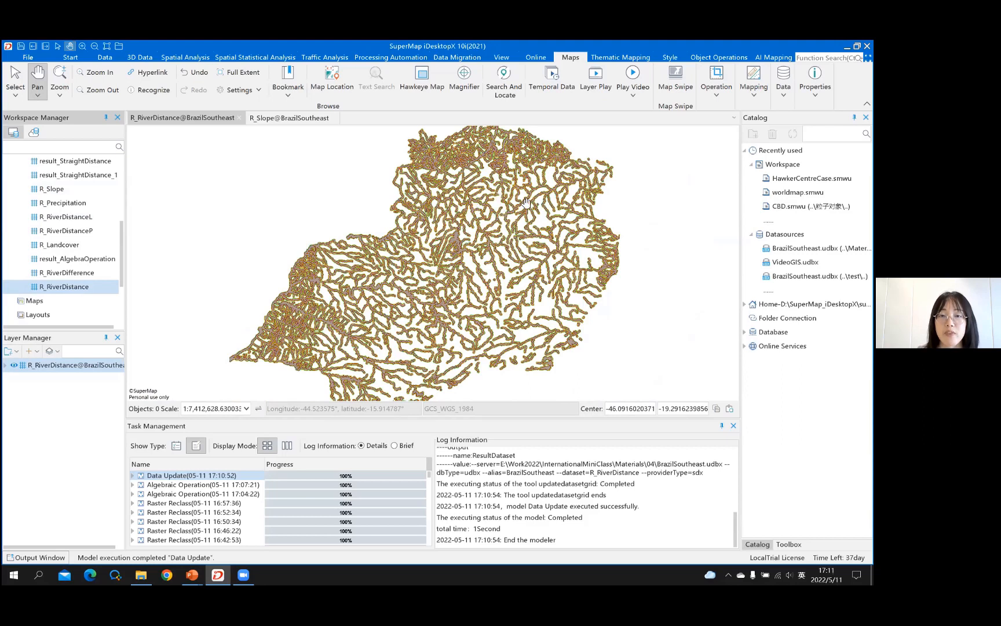
scroll(519, 199, up, 3)
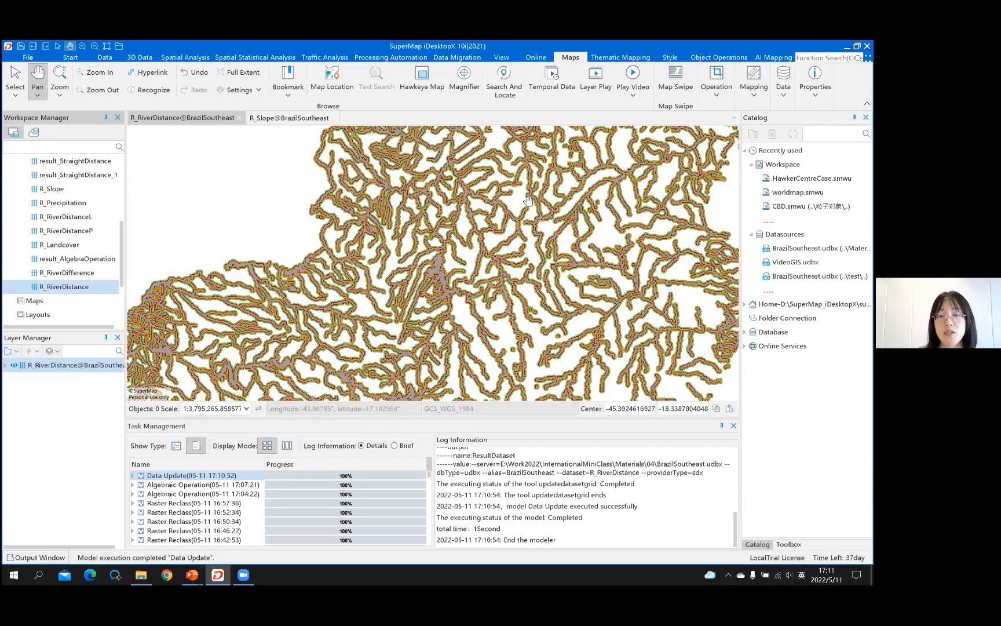
click(106, 57)
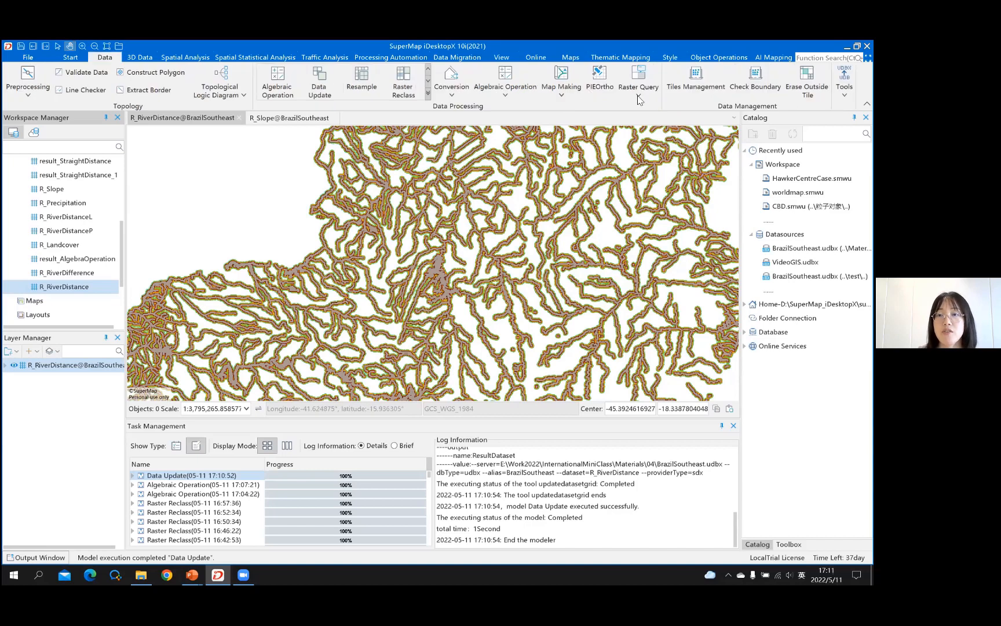
click(638, 92)
click(642, 111)
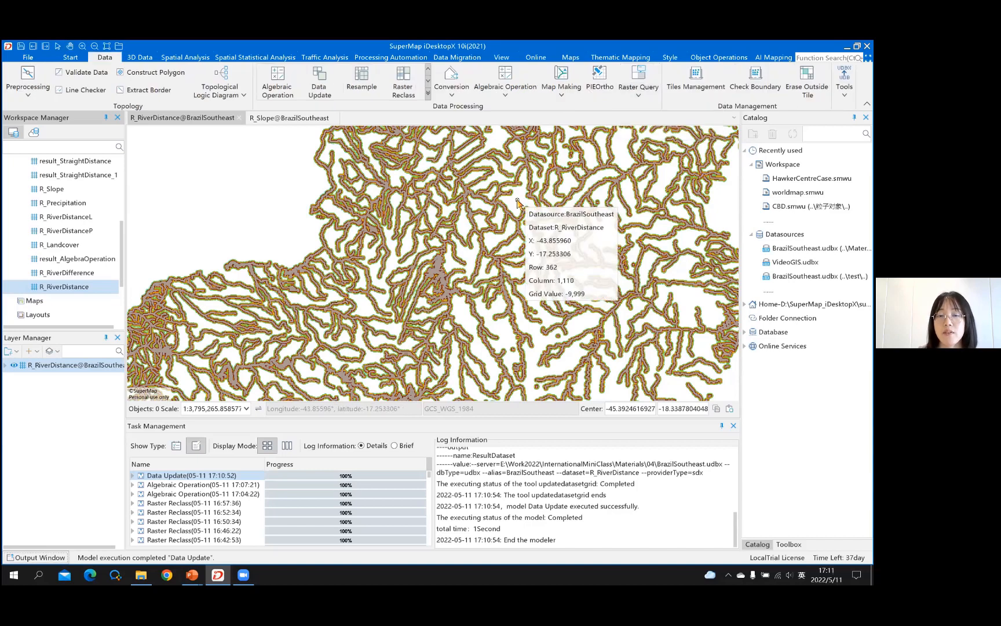
click(523, 207)
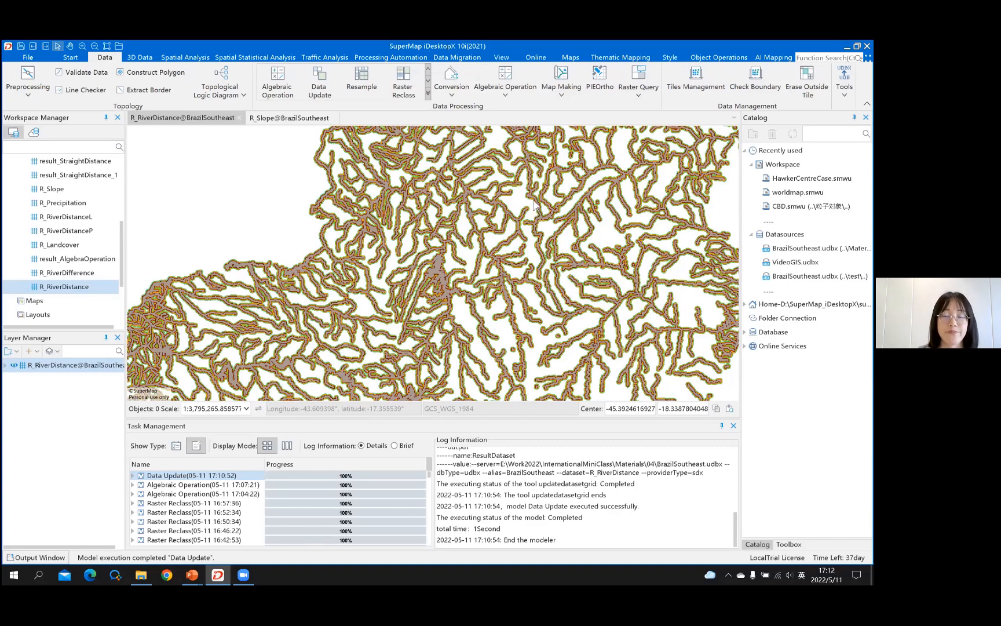
- Save the workspace, and set the NoData value of the R_RiverDistance raster to 0 in its dataset properties
scroll(472, 196, down, 2)
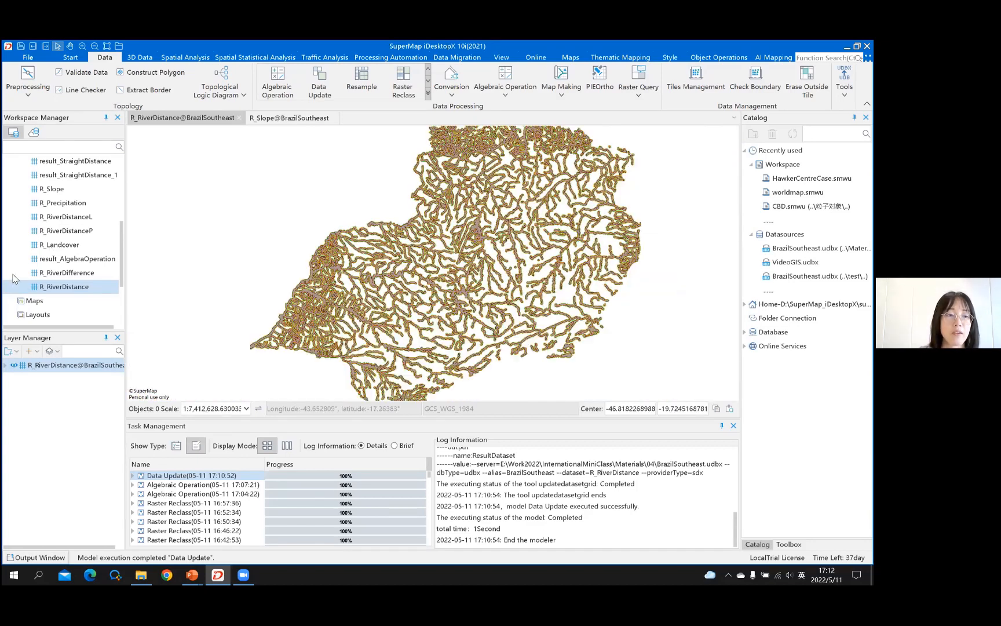
right_click(82, 286)
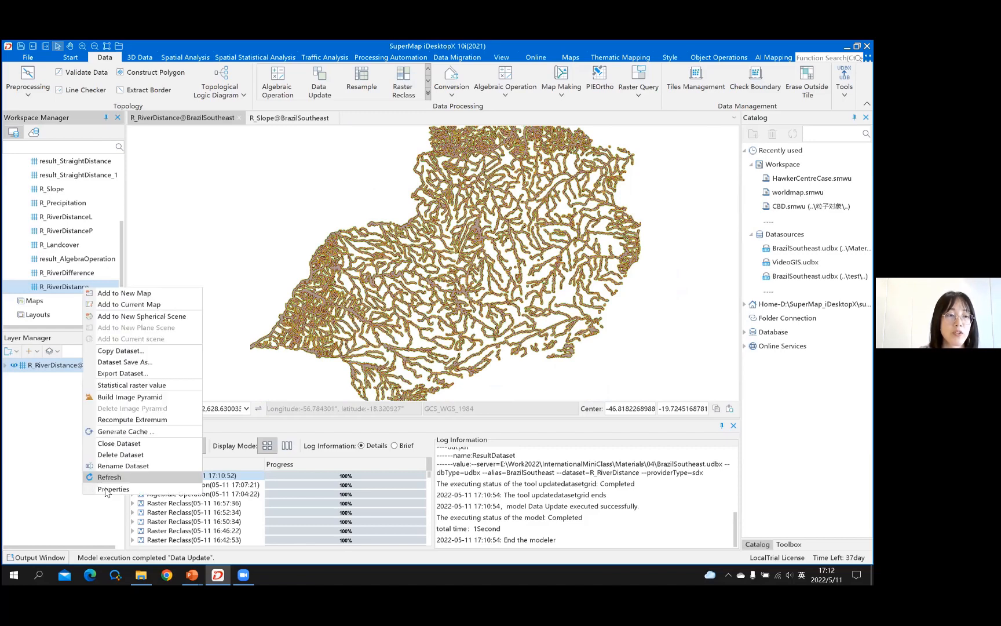
click(110, 489)
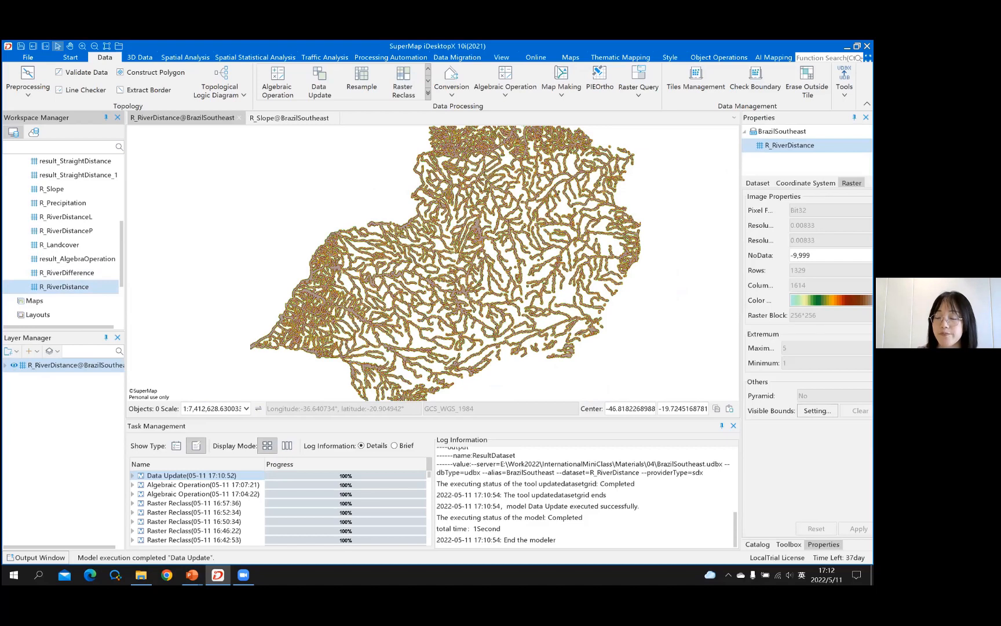
key(ctrl+s)
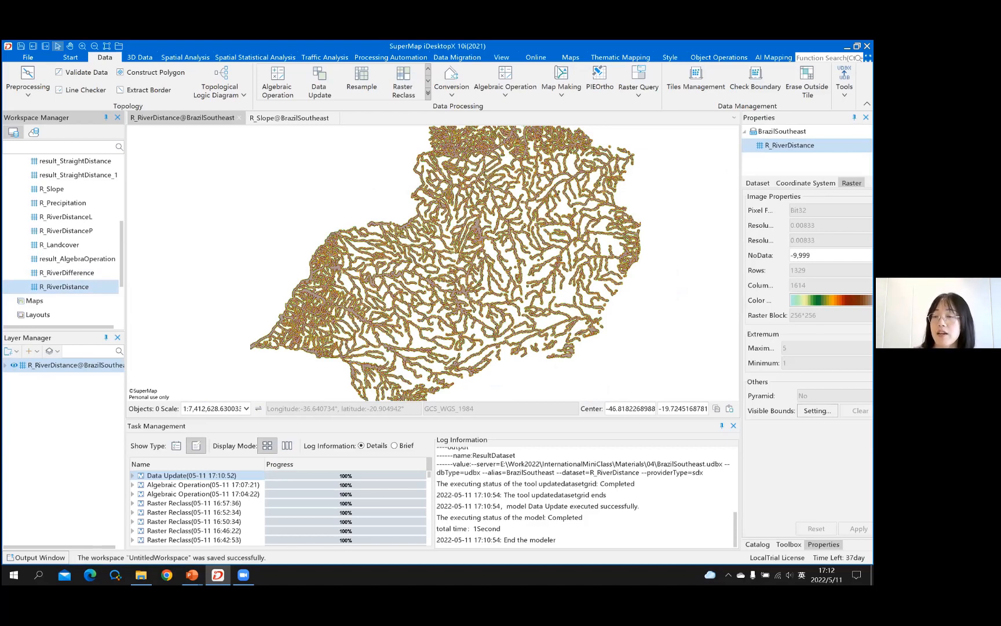
click(801, 254)
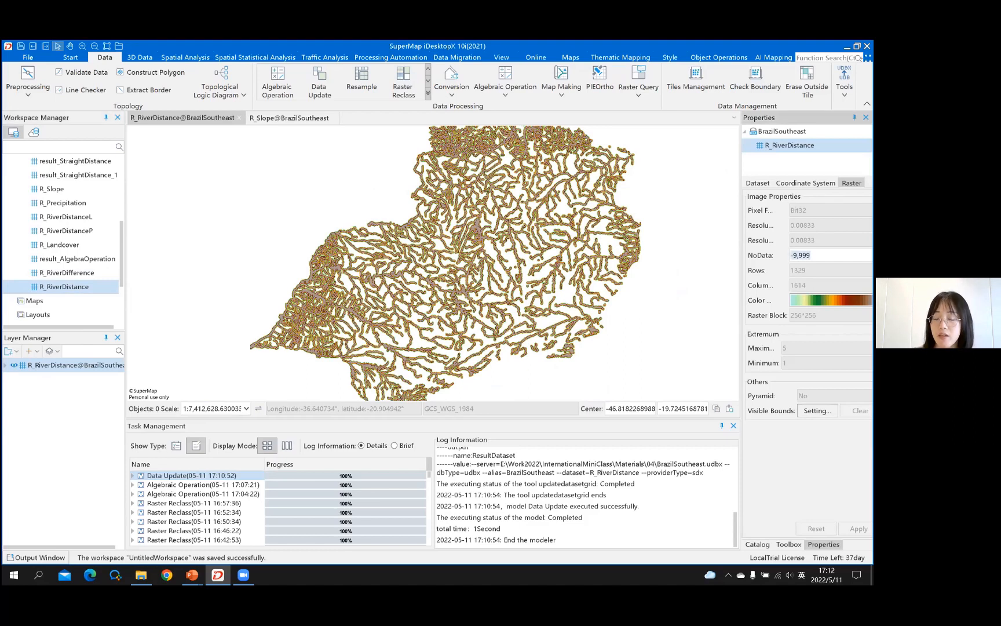
text(0)
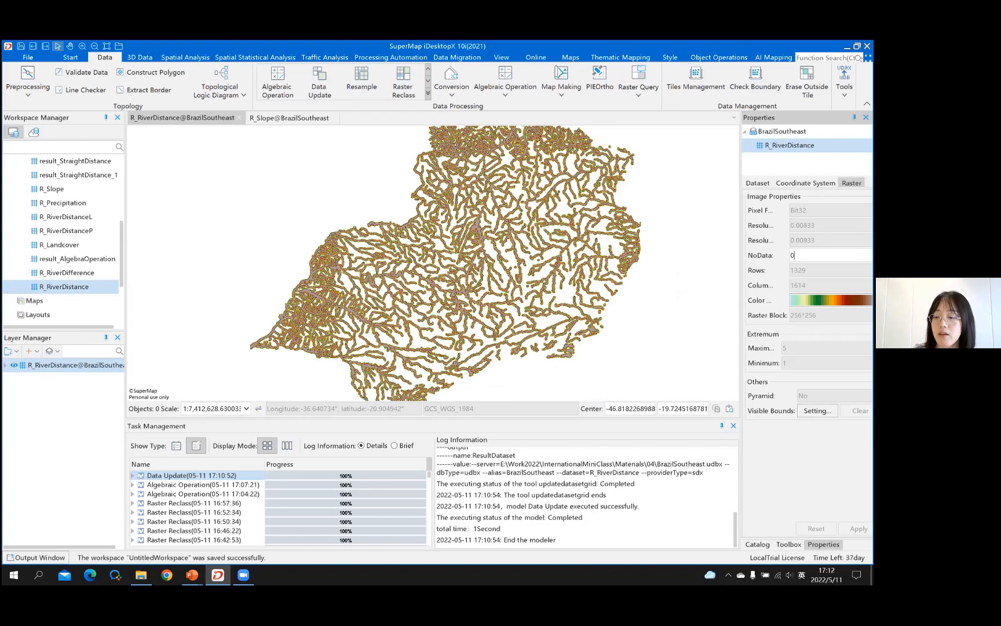
key(Return)
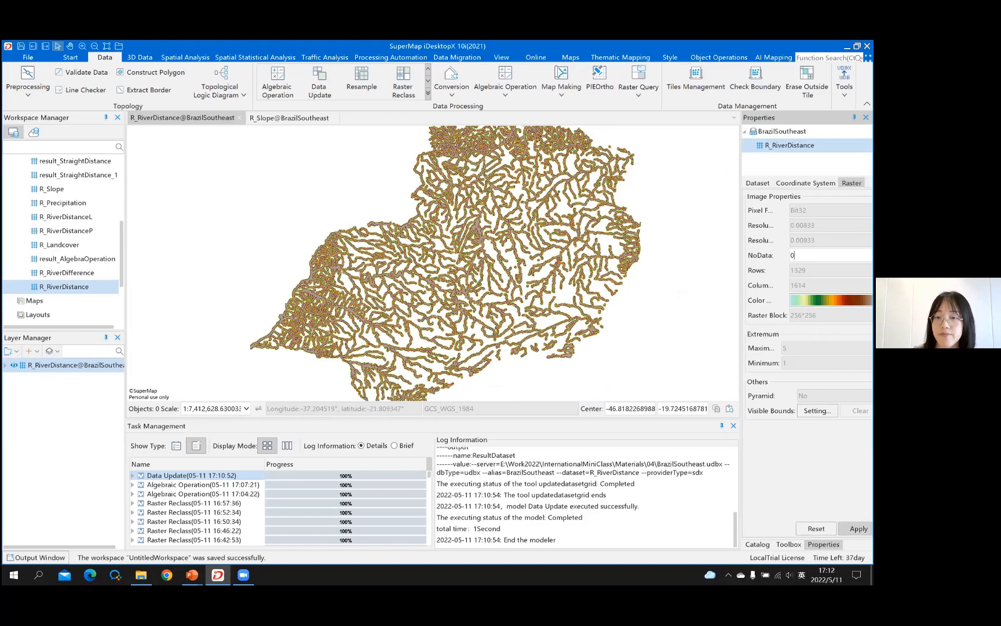
click(858, 529)
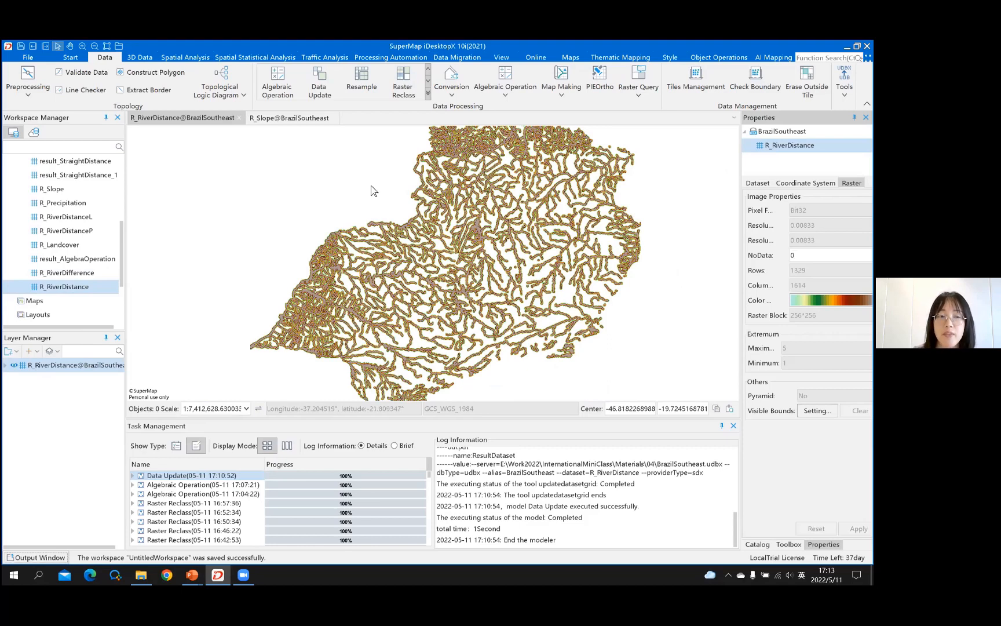
- Reopen the R_RiverDistance map without saving the old one and query the grid value of its blue background
click(239, 118)
click(519, 357)
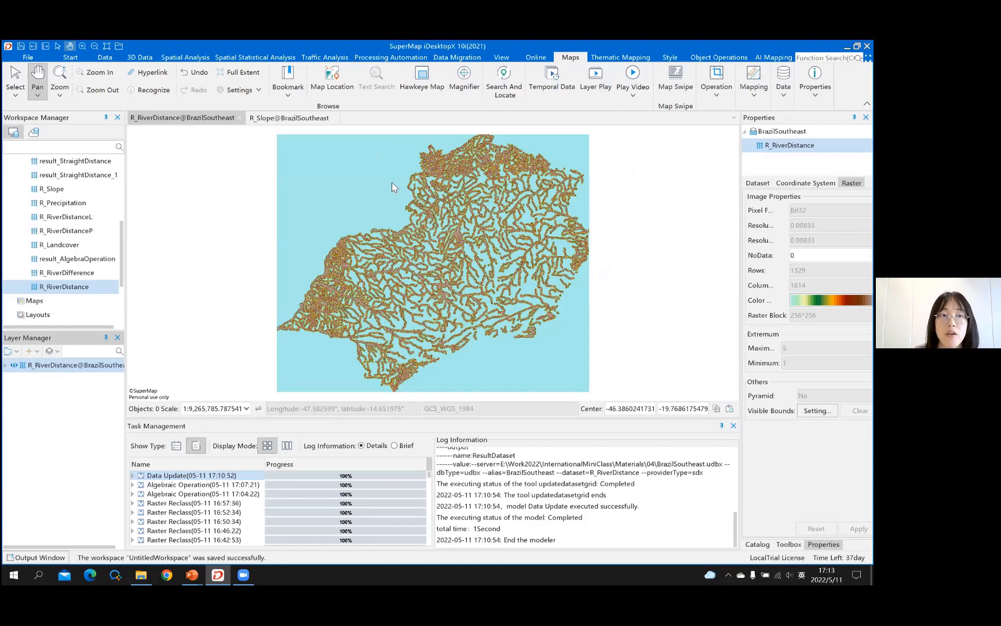
click(105, 57)
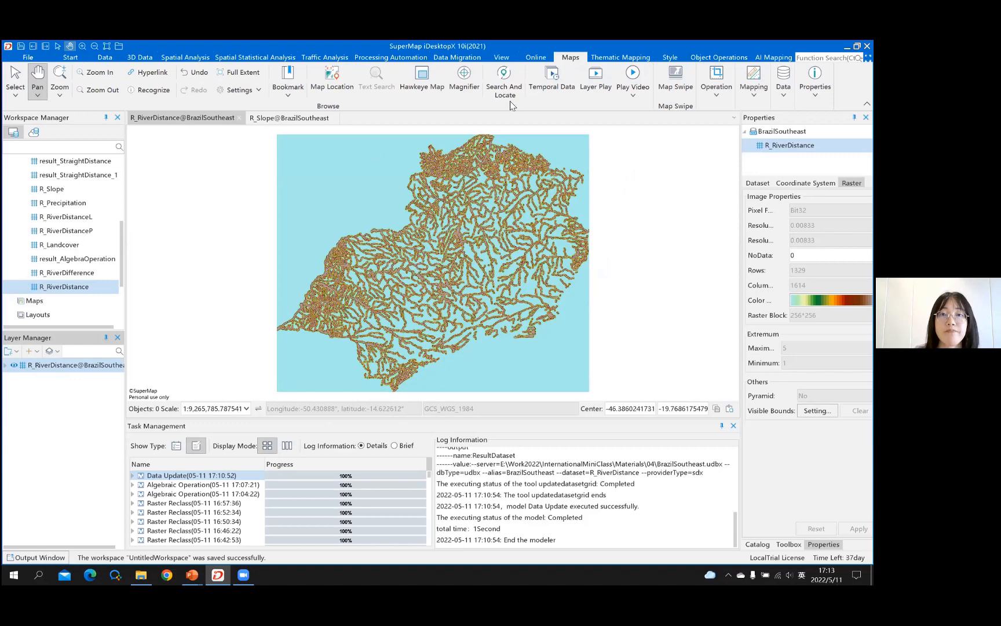
click(638, 102)
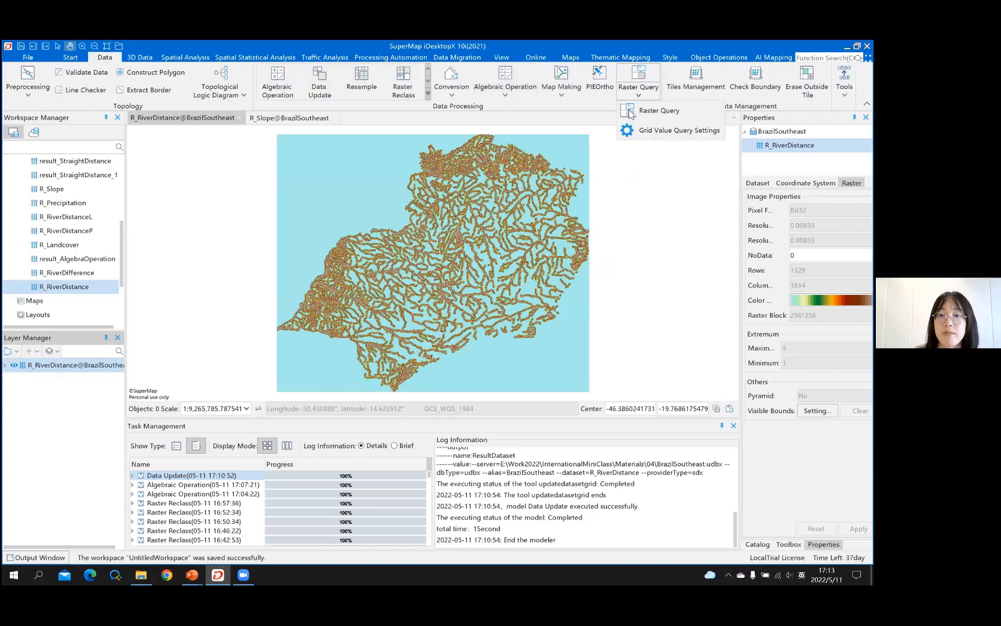
click(633, 113)
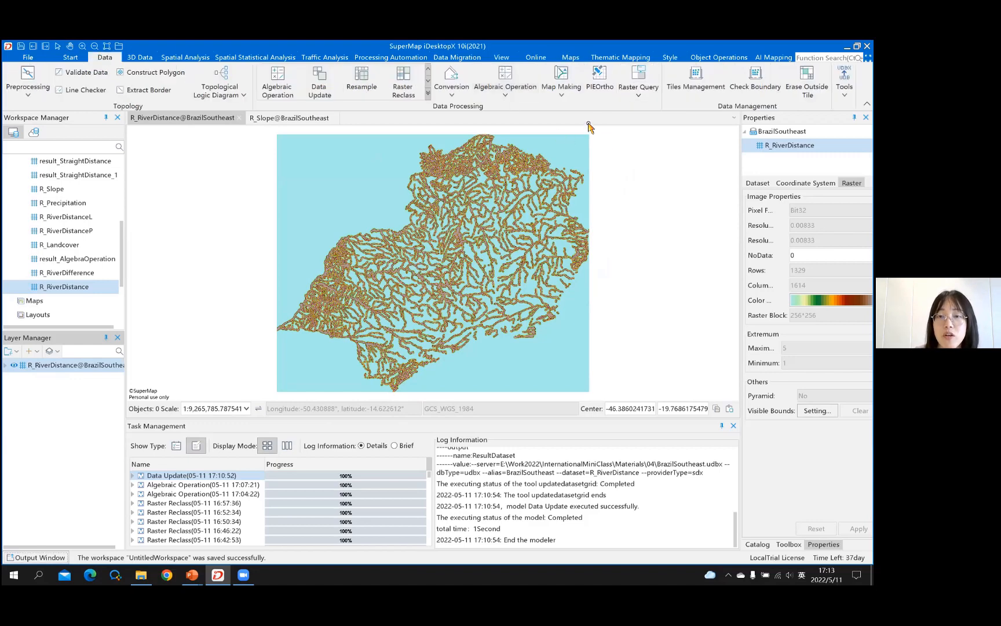
mouse_move(559, 143)
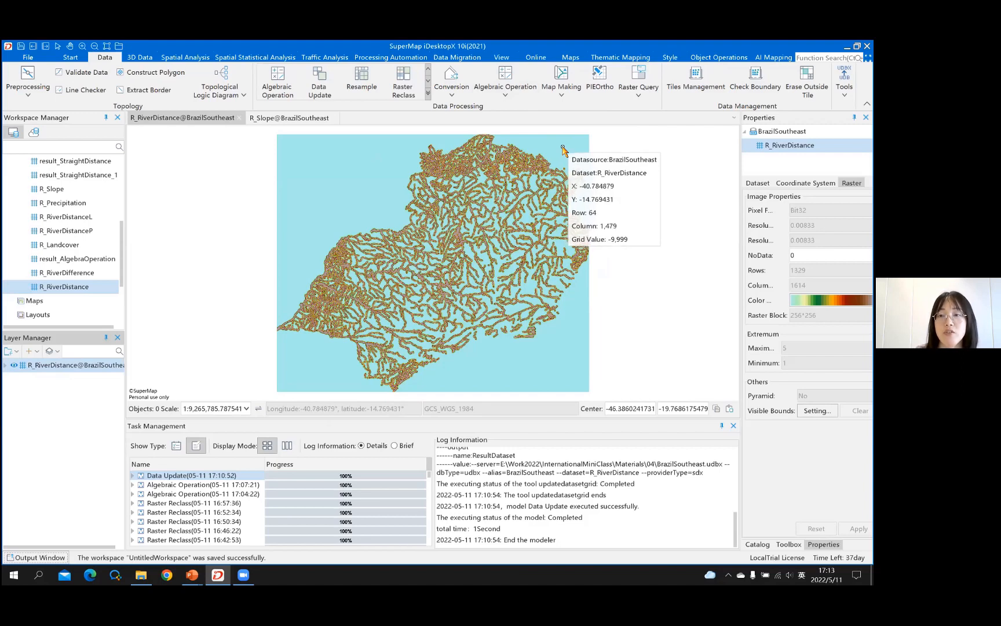
- End the raster query, start a Raster Reclass of R_RiverDistance with 6 equal-interval ranges, and switch it to Reclassify Unique Value
right_click(613, 160)
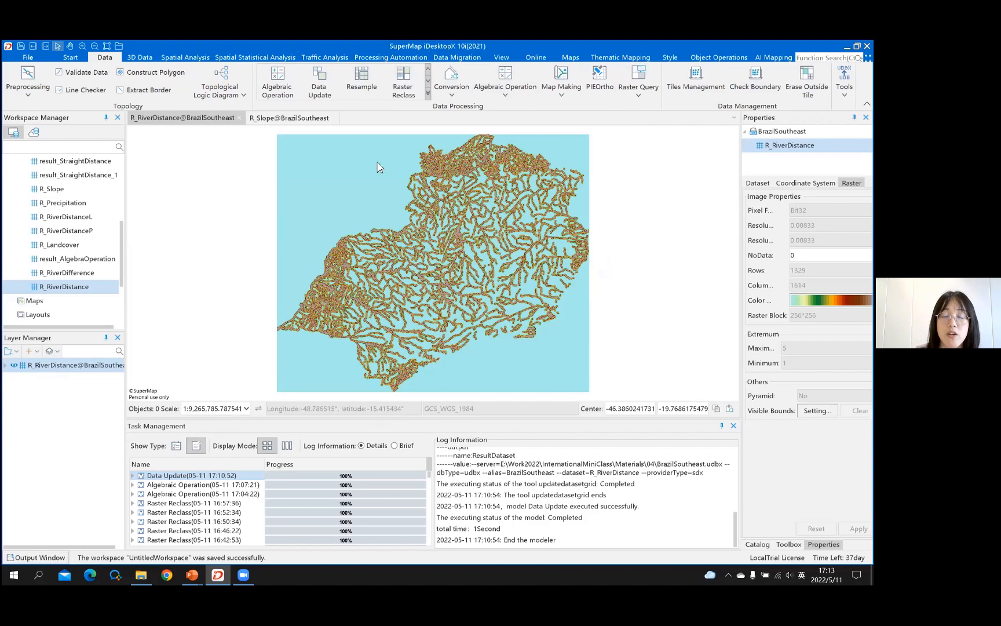
click(404, 87)
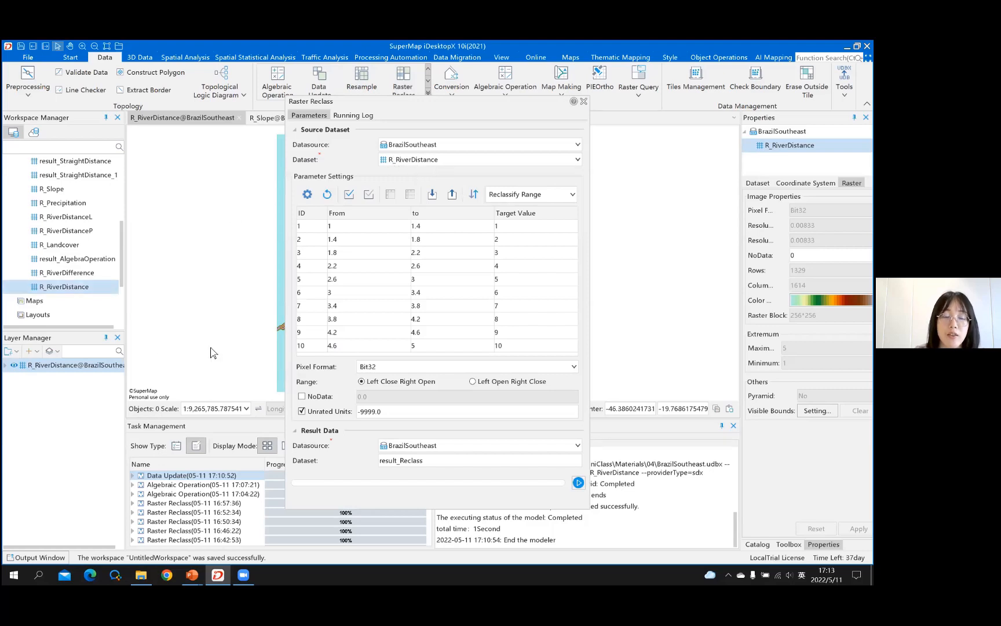
click(308, 196)
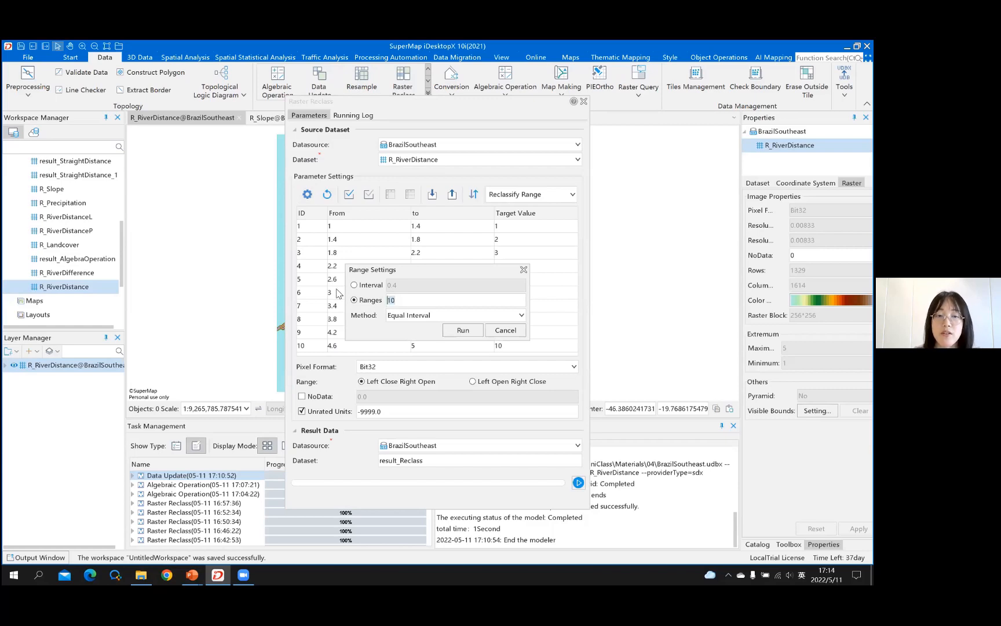
text(6)
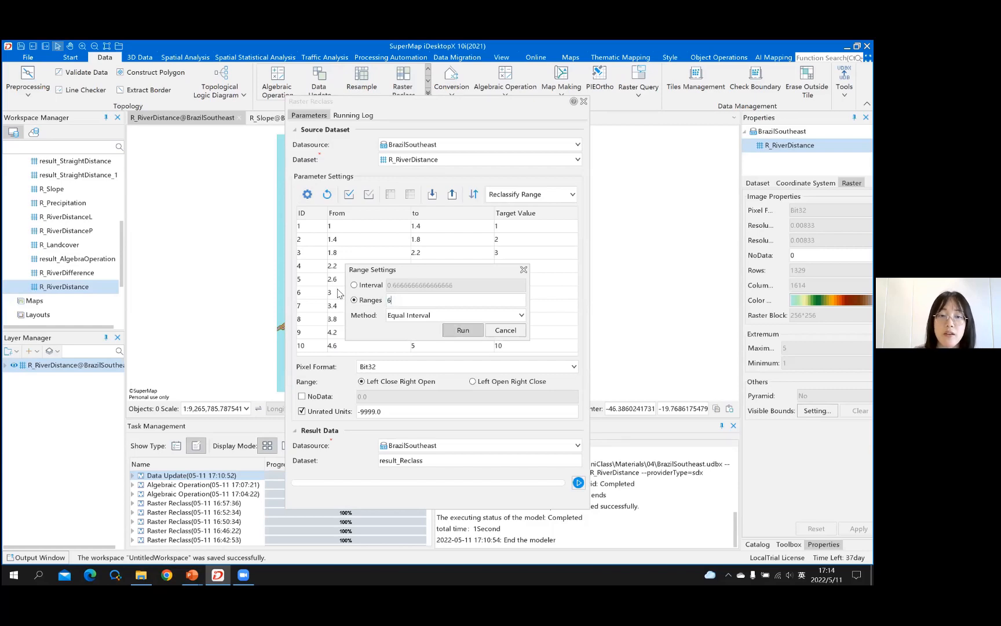
click(462, 330)
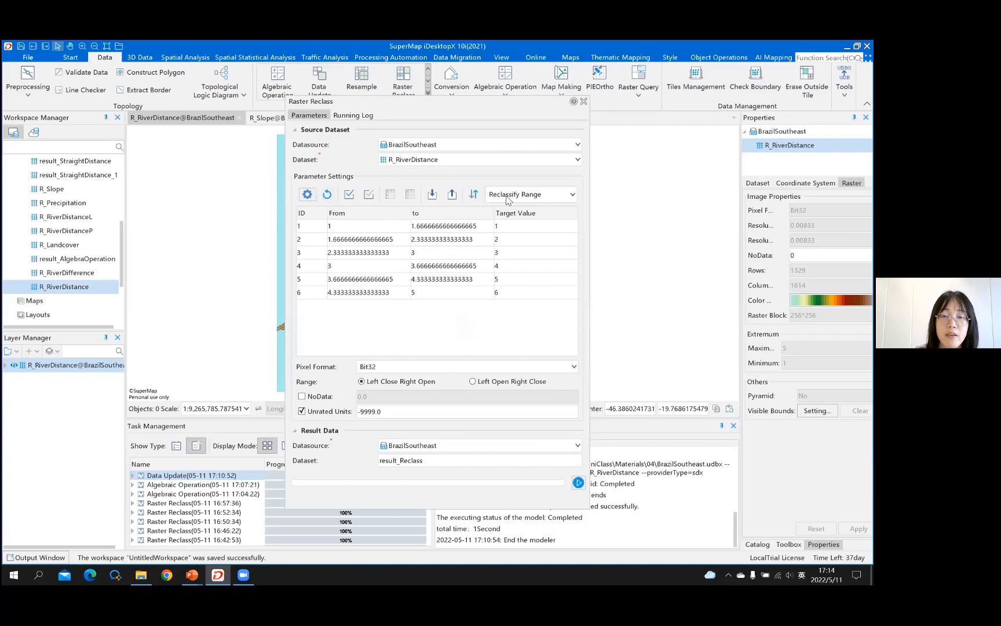
click(572, 195)
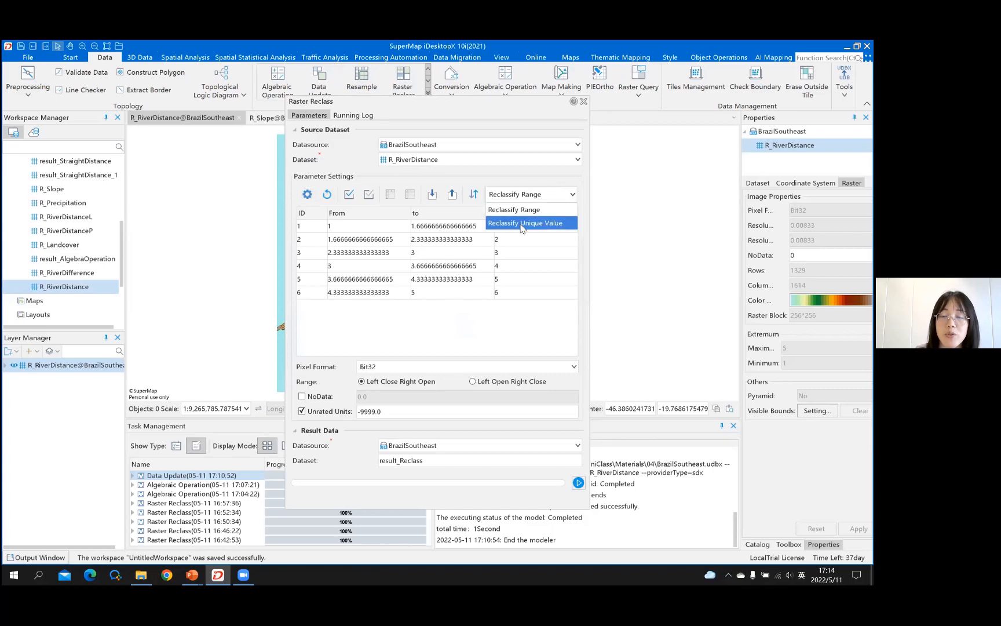
click(523, 224)
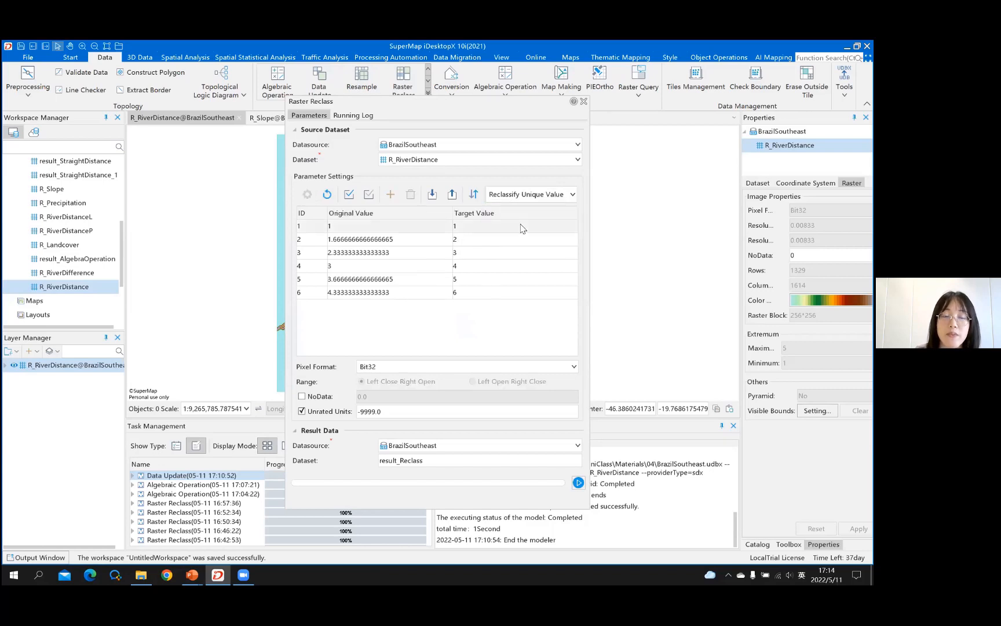
- Set the original values of reclass rows 2 to 5 to 2, 3, 4 and 5
double_click(366, 240)
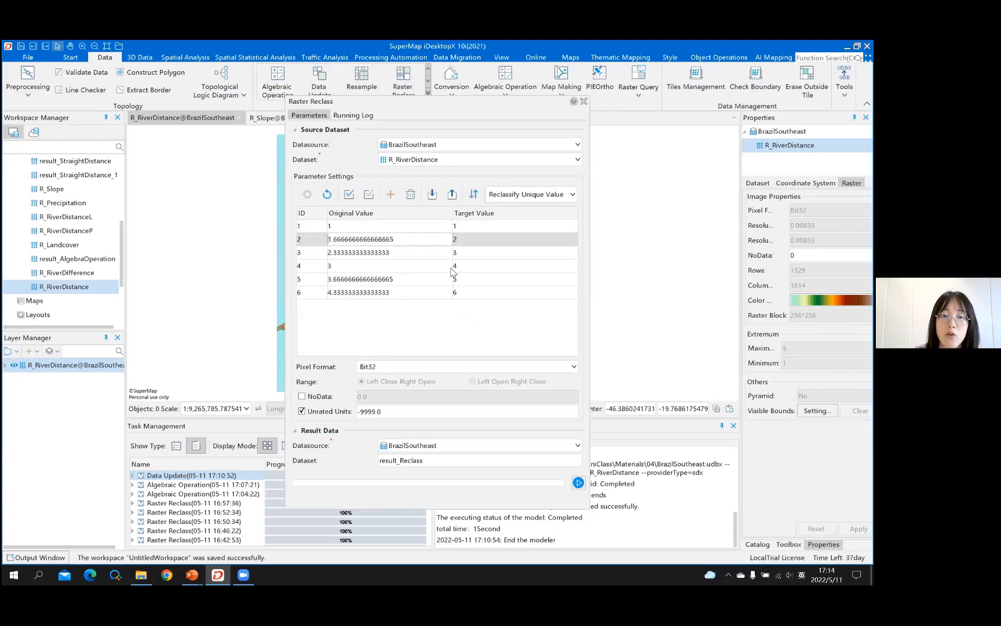
text(2)
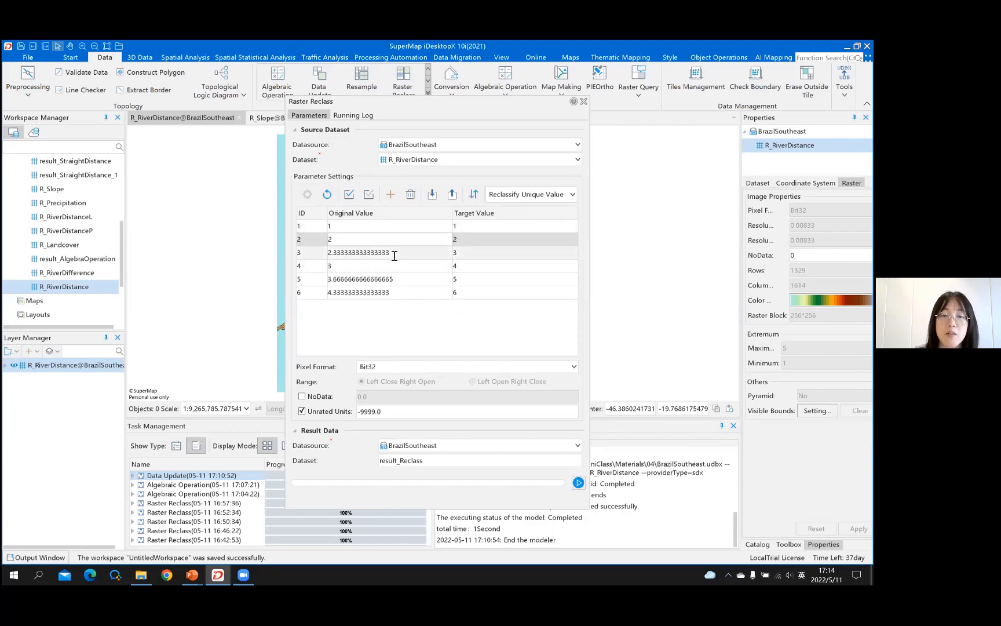
double_click(396, 255)
text(3)
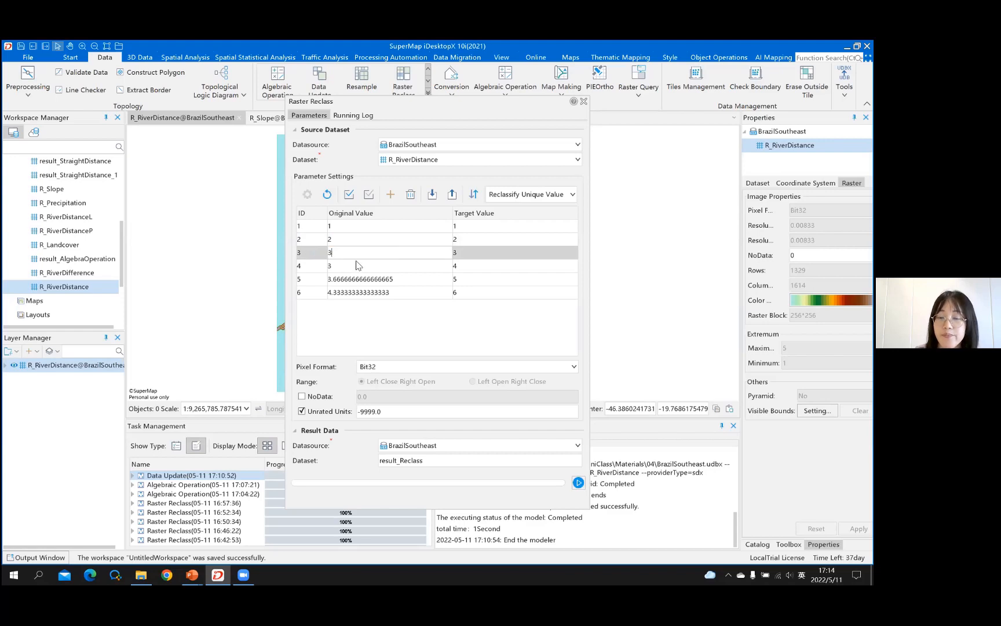
click(361, 268)
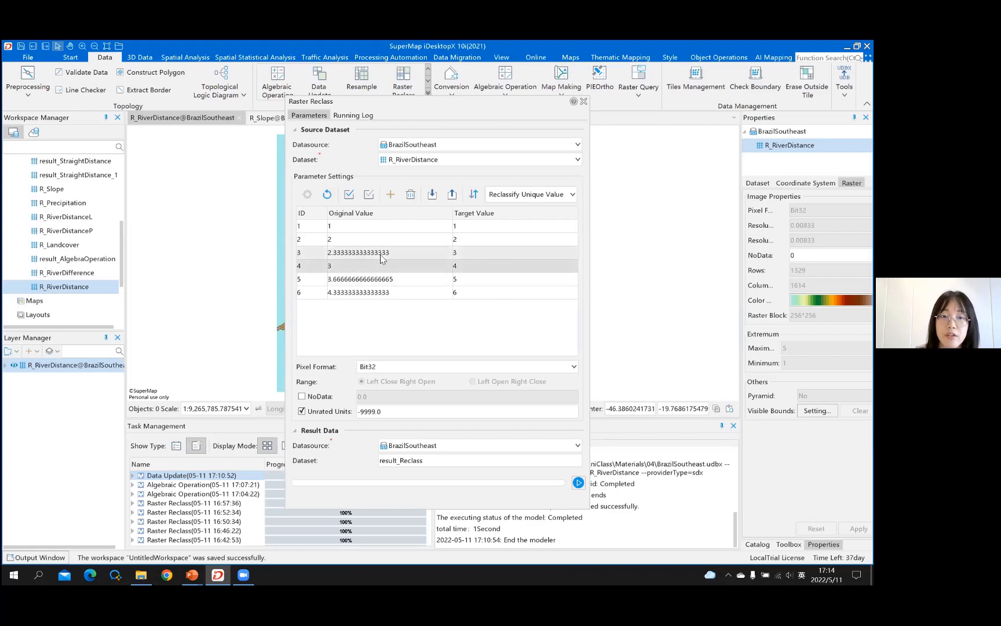
double_click(390, 253)
click(352, 267)
click(352, 268)
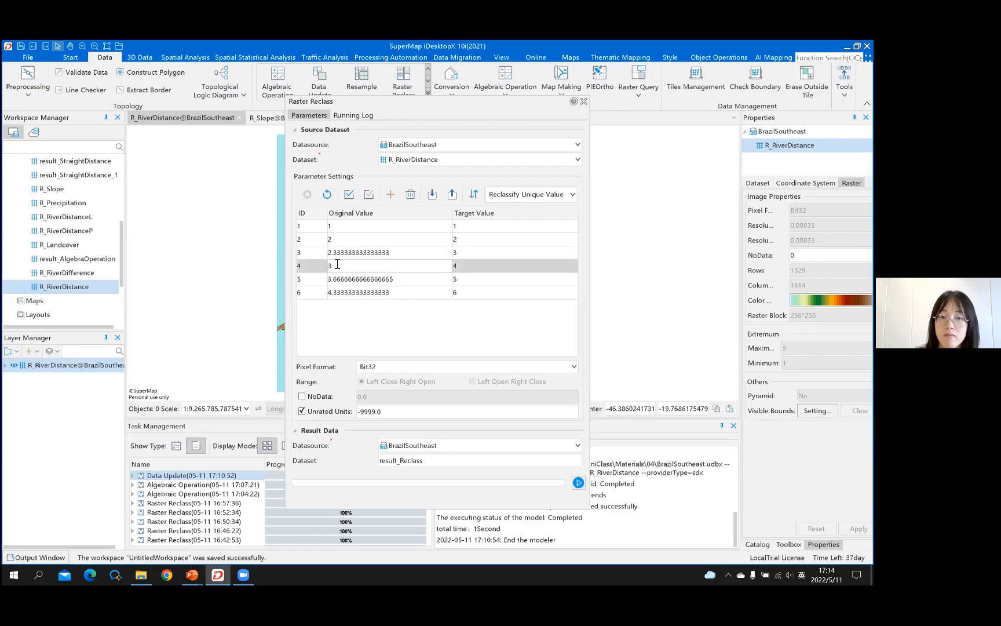
text(4)
drag(392, 253, 320, 242)
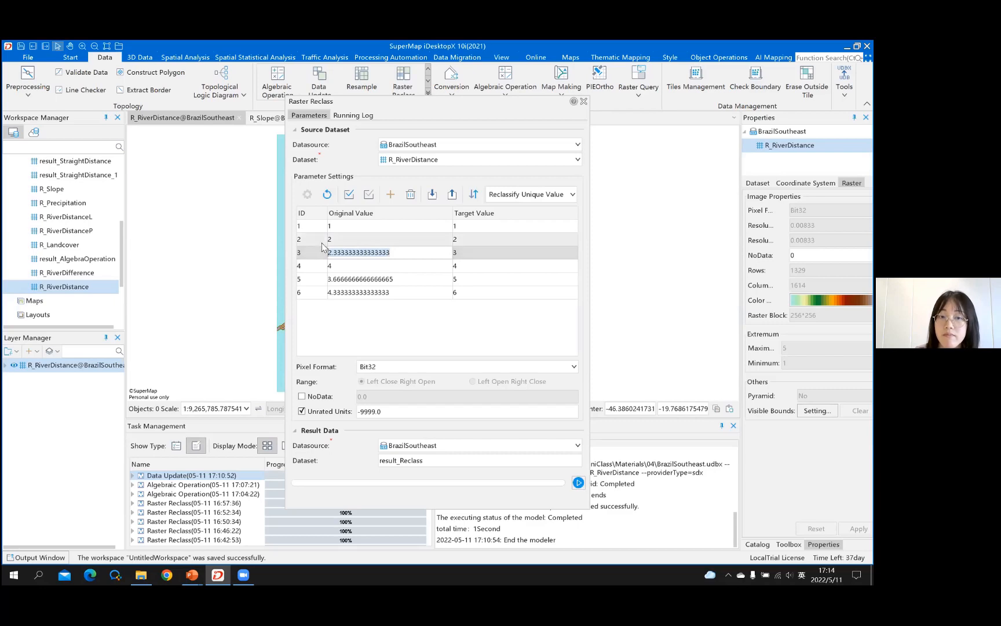
text(3)
drag(398, 281, 309, 279)
text(5)
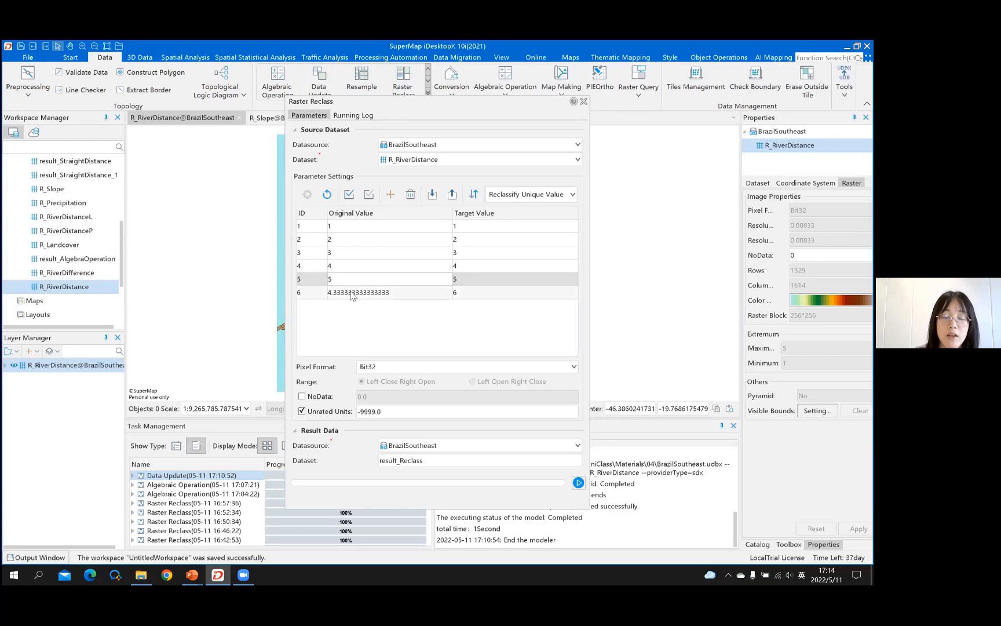
- Map original value -9999 to target value 0 in row 6 of the reclass table
click(348, 293)
drag(394, 290, 305, 283)
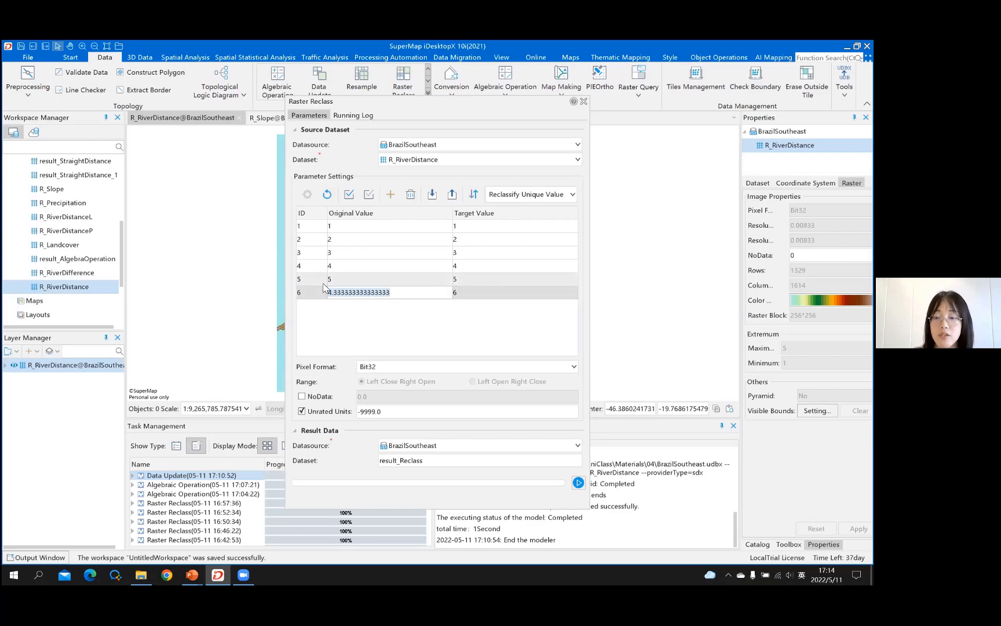
key(BackSpace)
text(-9999)
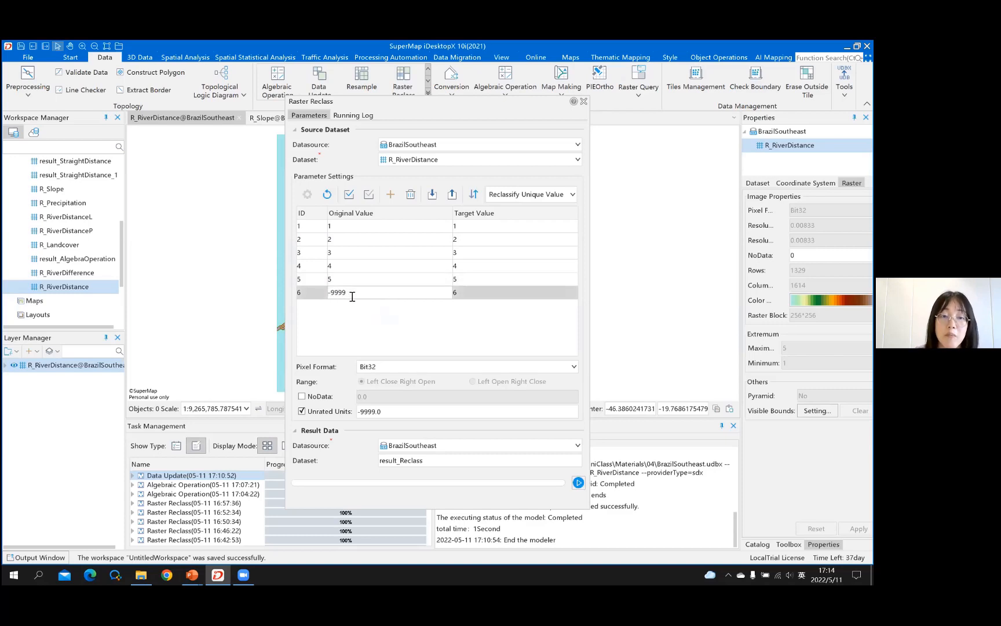
click(465, 292)
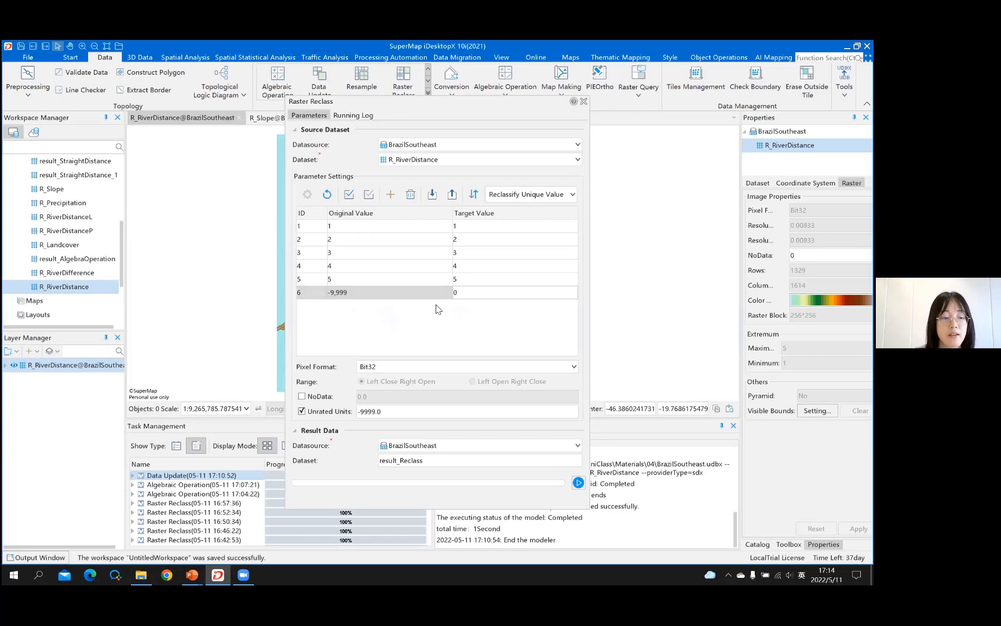
- Switch to the PowerPoint slide show, check the reclass settings on the Combine Distance to River slide, and return to SuperMap iDesktopX
key(alt+Tab)
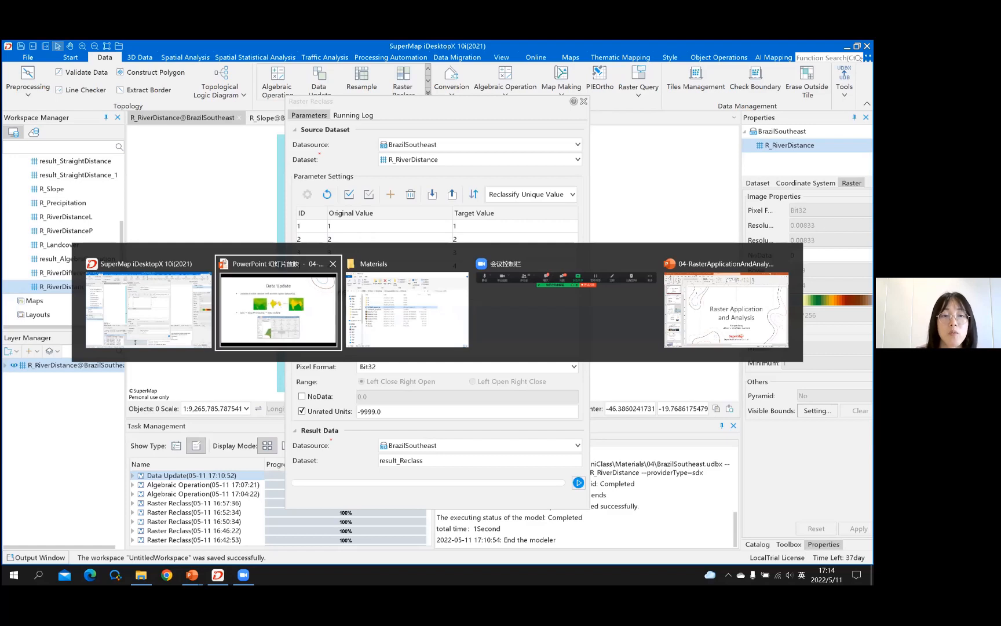
key(Right)
key(Right)
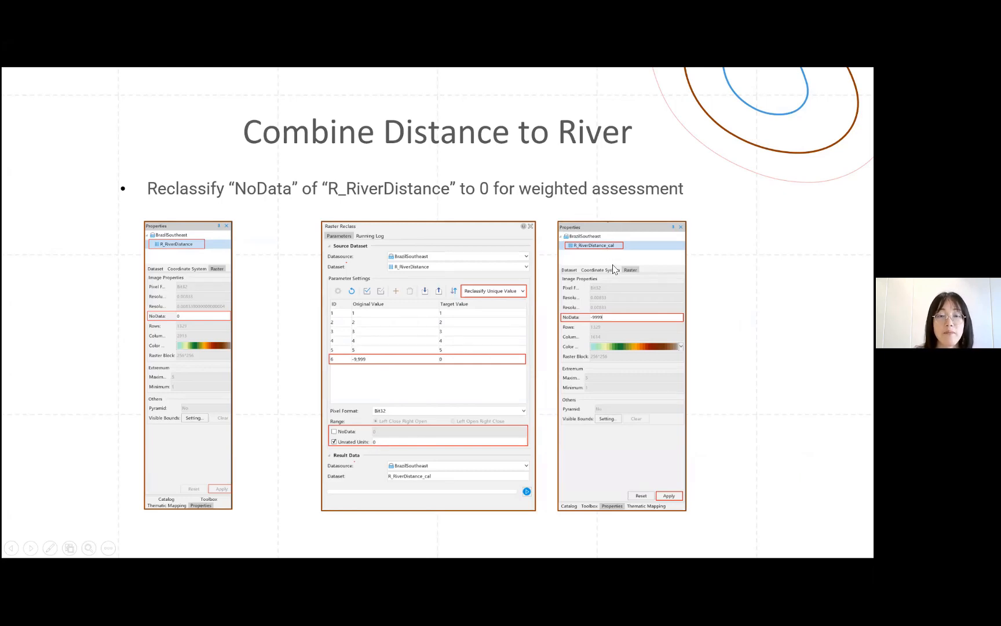
key(alt+Tab)
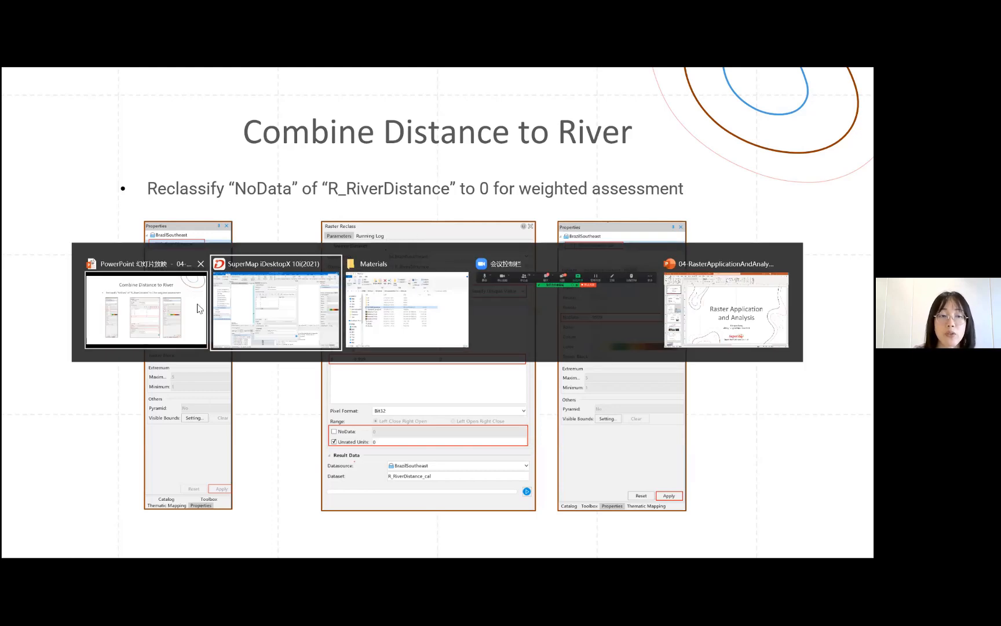
click(286, 313)
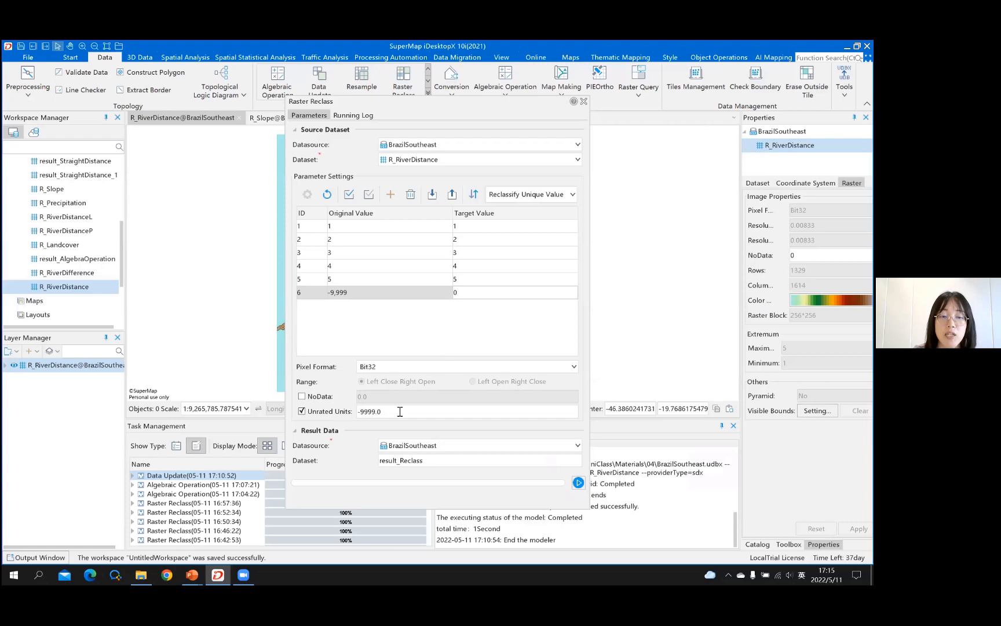
- Set Unrated Units to 0, name the result dataset R_RiverDistance_cal, and run the reclassification
drag(358, 411, 377, 406)
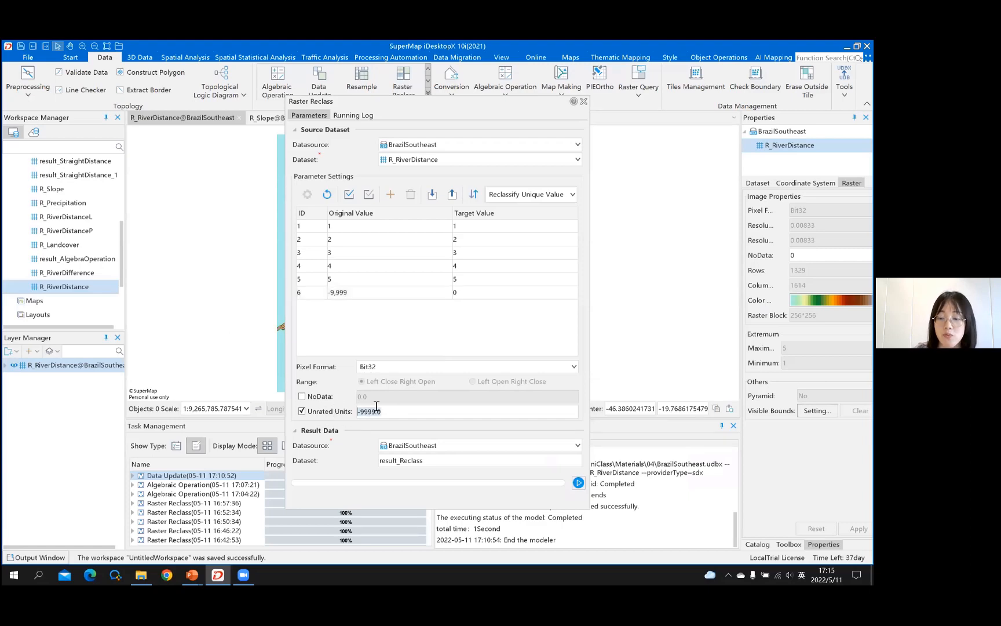
text(0)
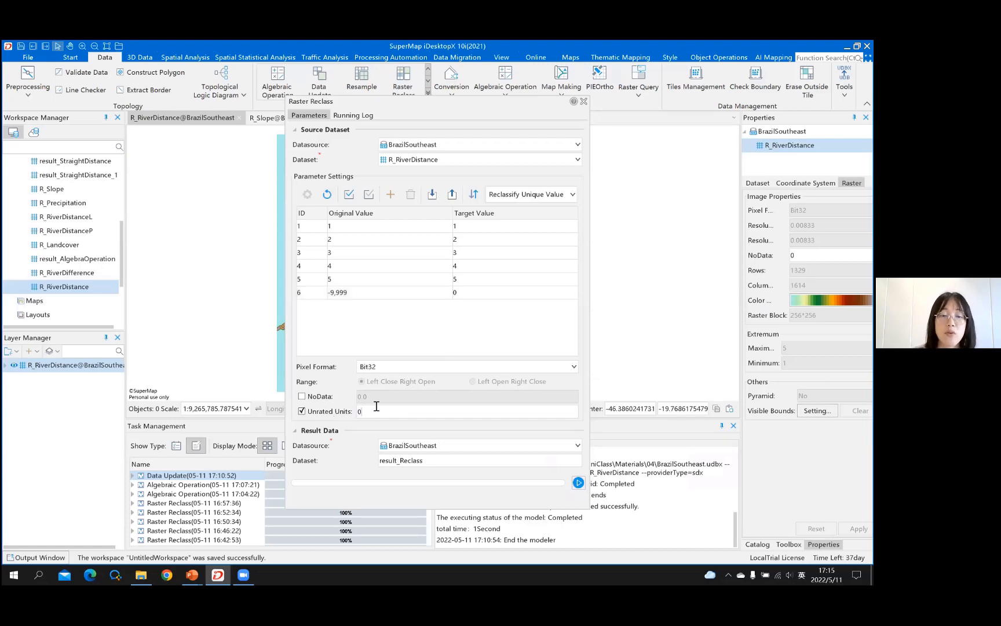
click(428, 462)
drag(429, 466, 359, 445)
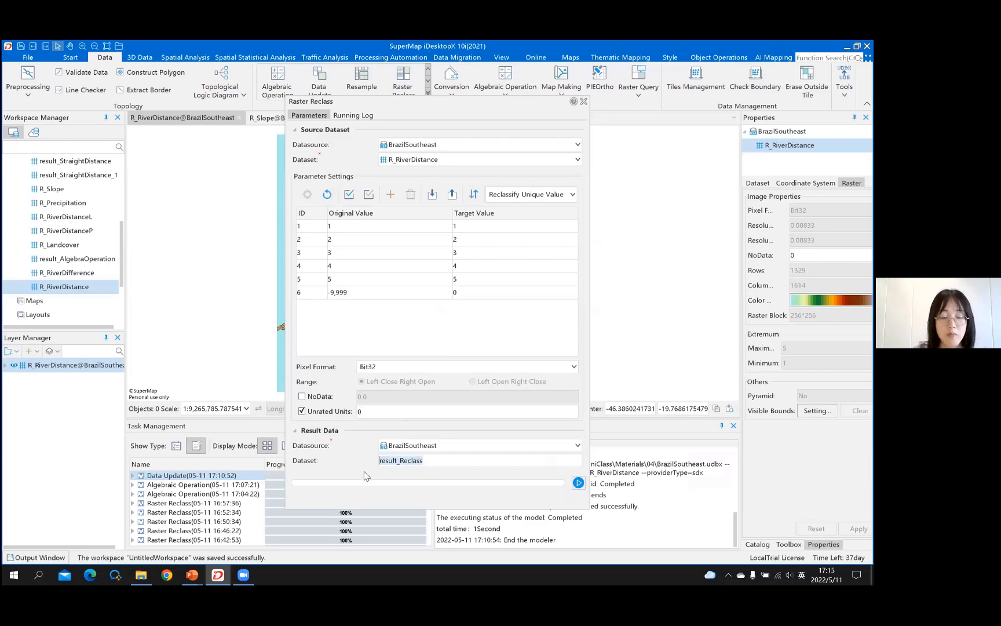
text(R)
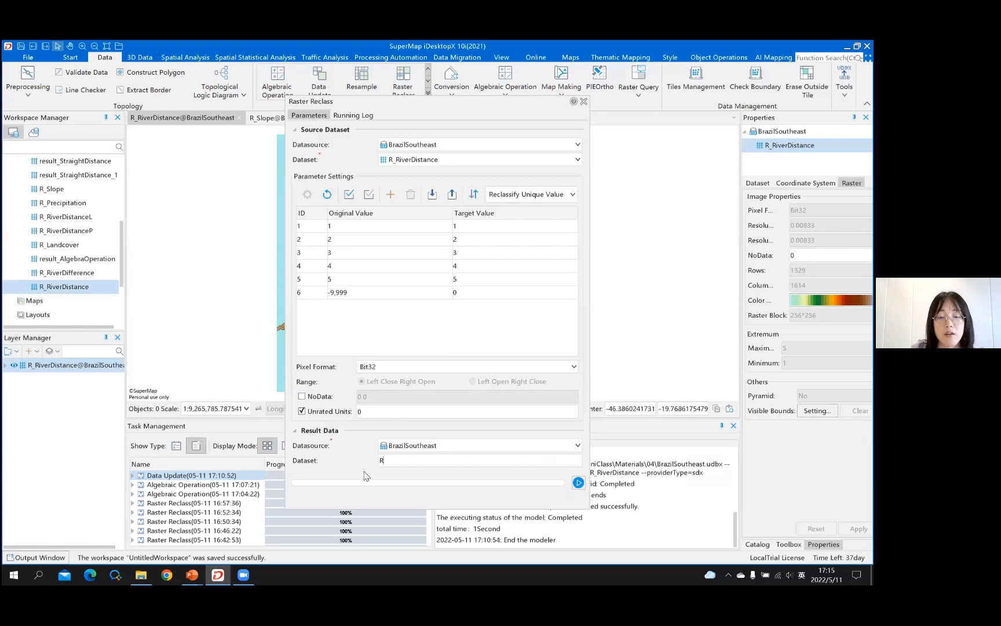
text(_RiverDi)
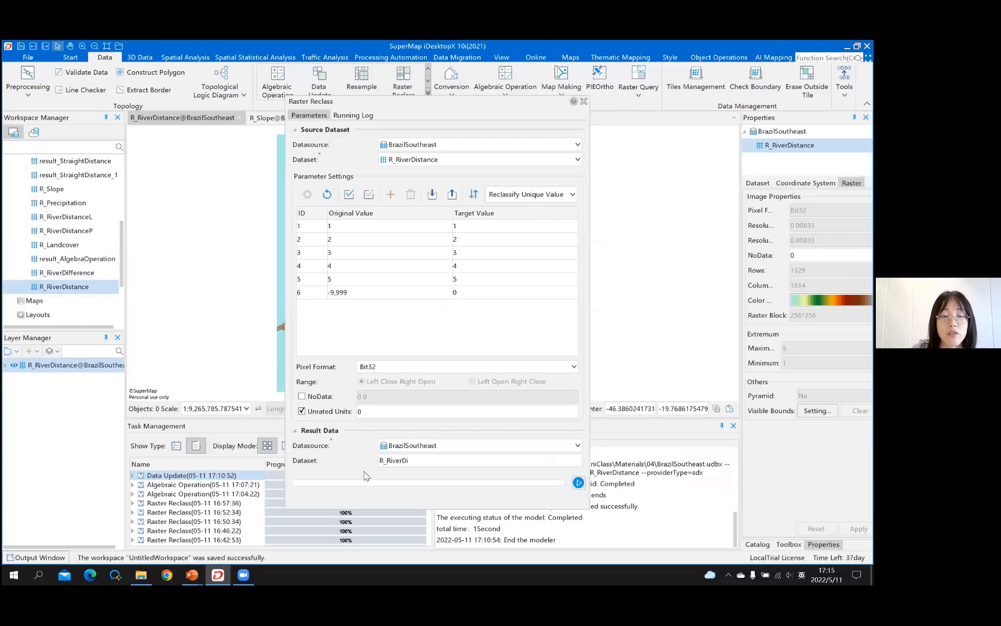
text(stance_cal)
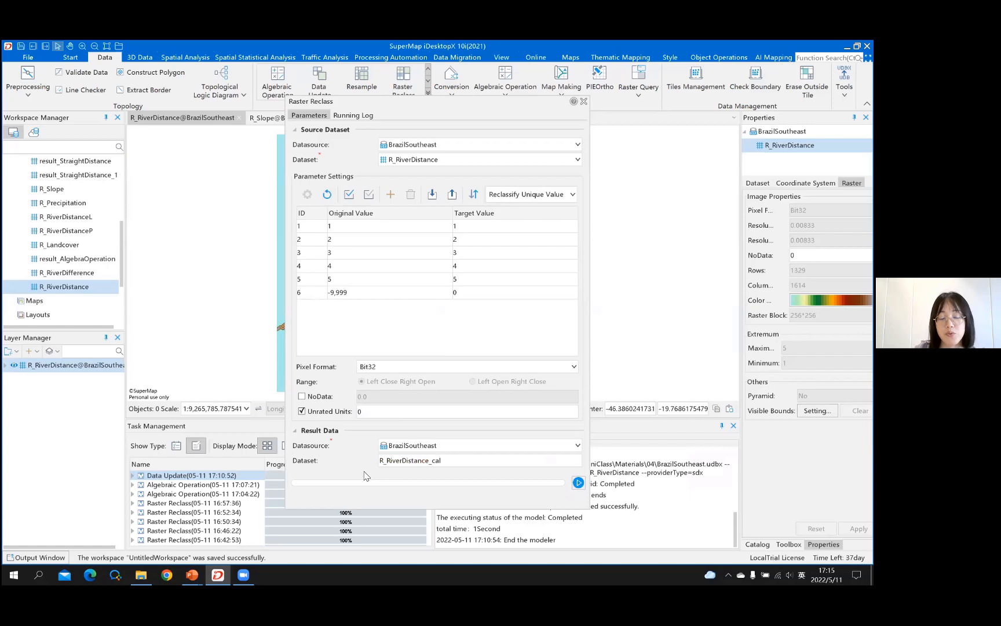
click(578, 484)
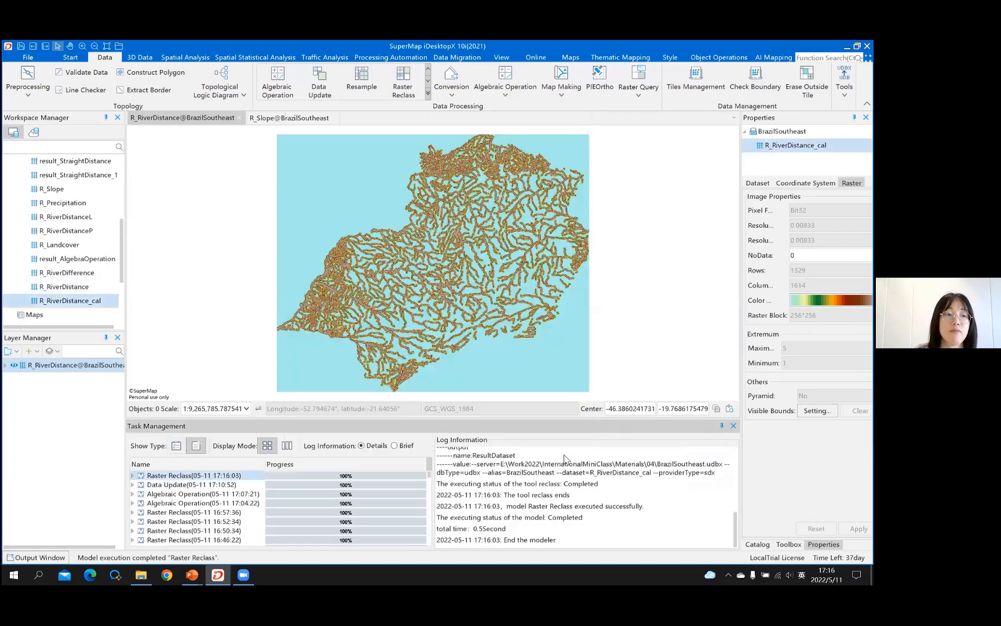
- Open R_RiverDistance_cal in a new map and query grid values on the rivers and in the blank areas between them with Raster Query
click(105, 301)
double_click(105, 302)
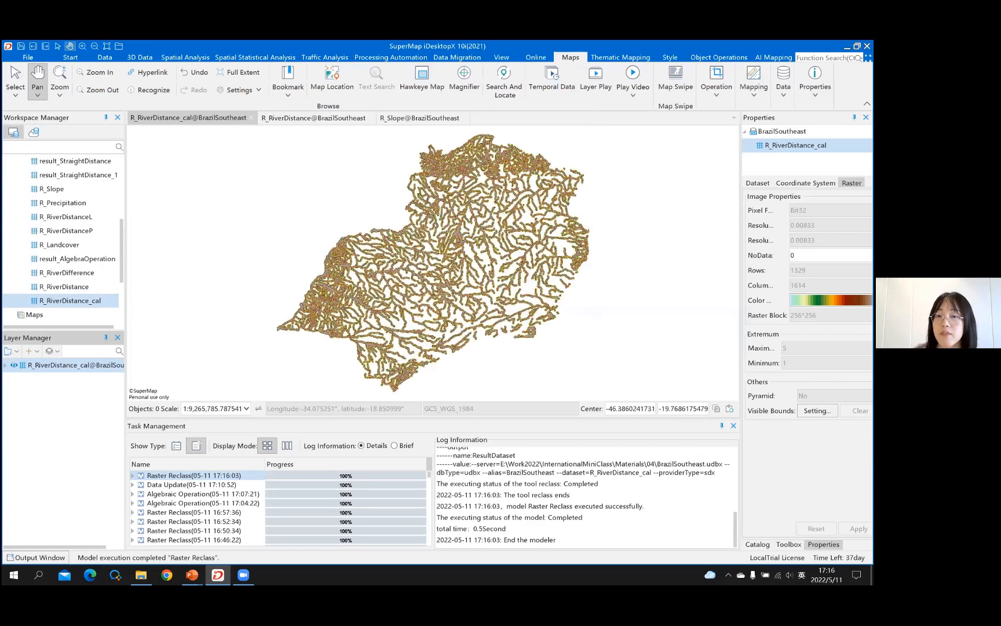
click(104, 58)
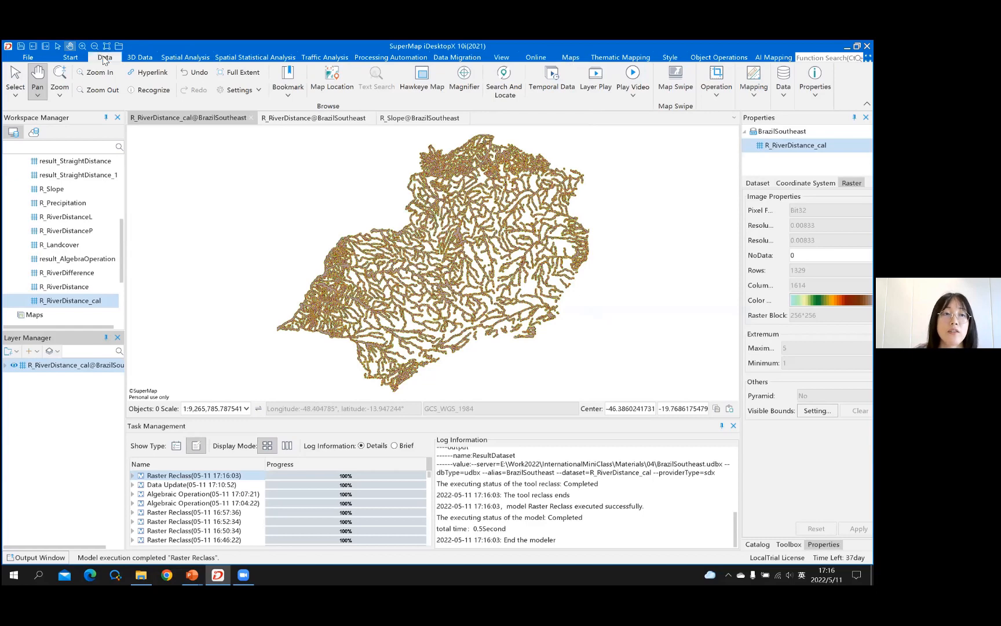
click(639, 94)
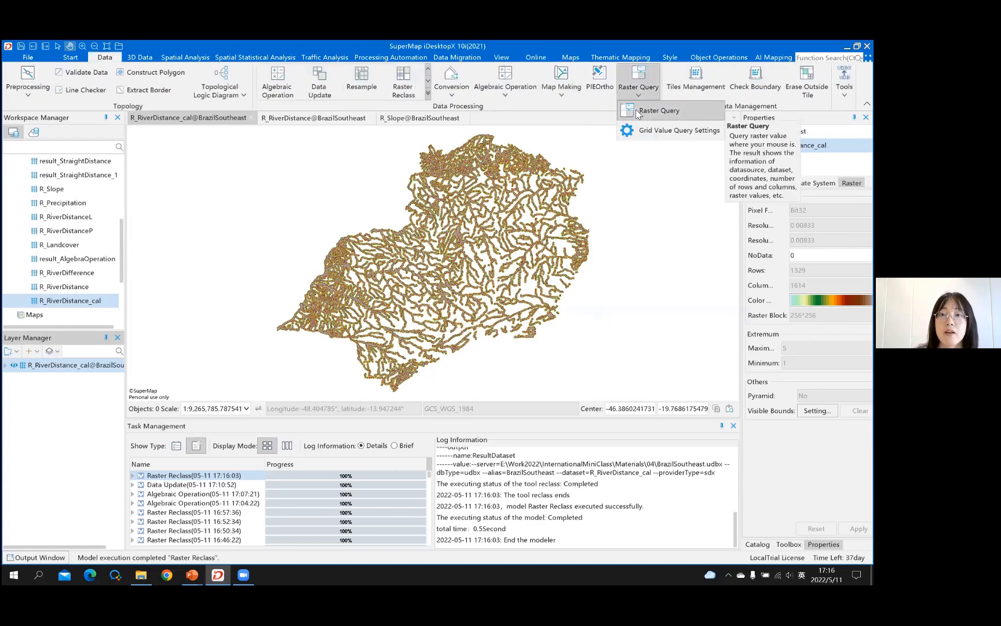
click(520, 216)
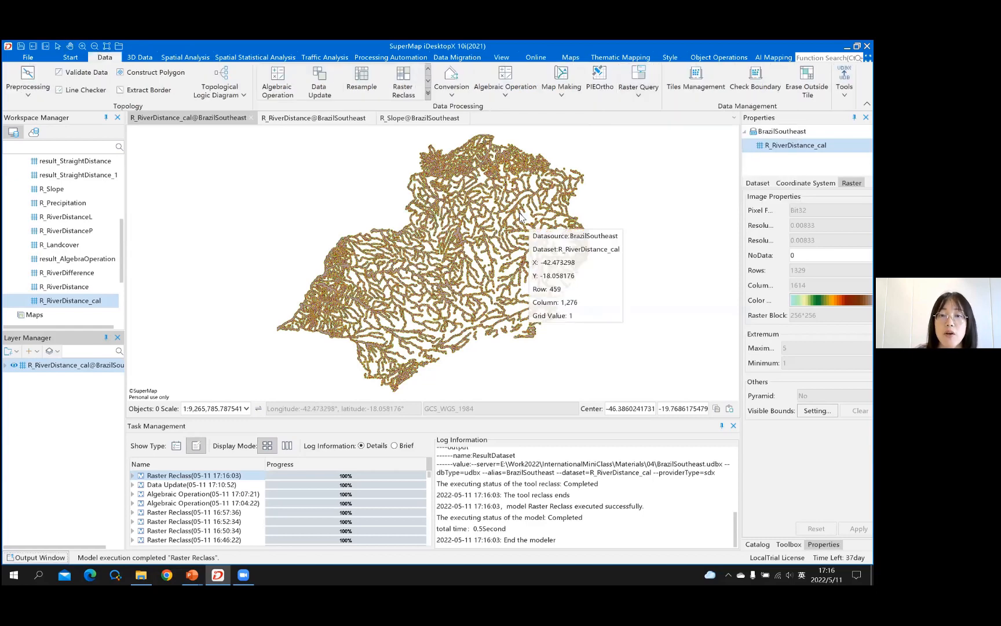
scroll(475, 204, up, 1)
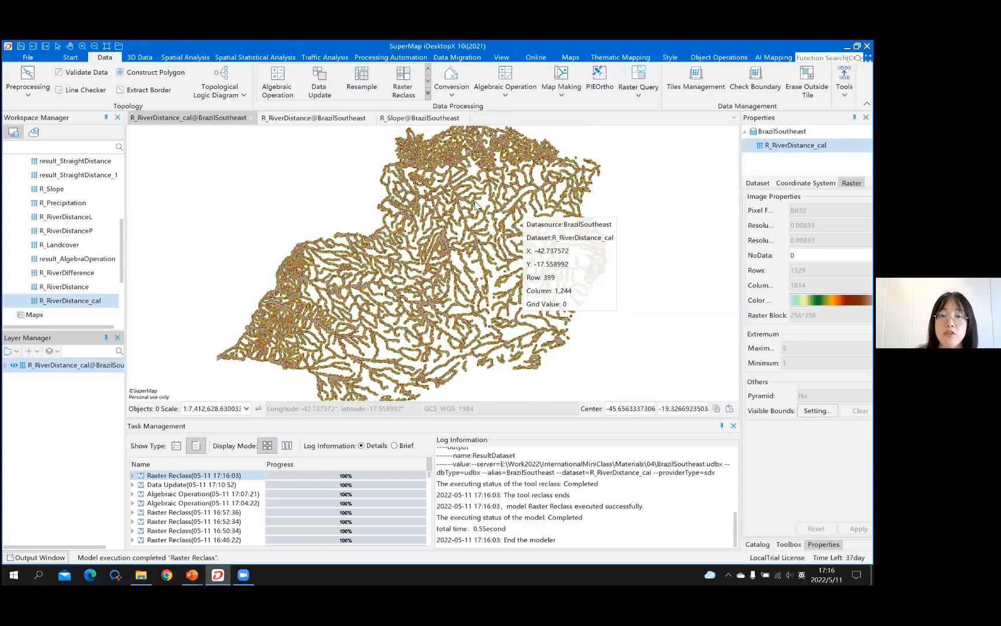
scroll(475, 204, up, 1)
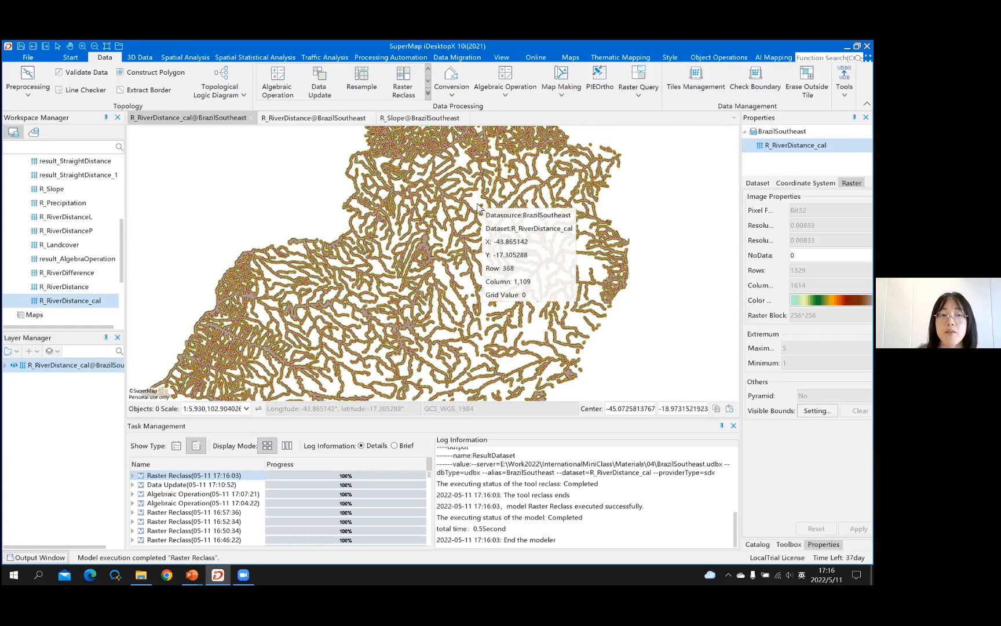
right_click(476, 203)
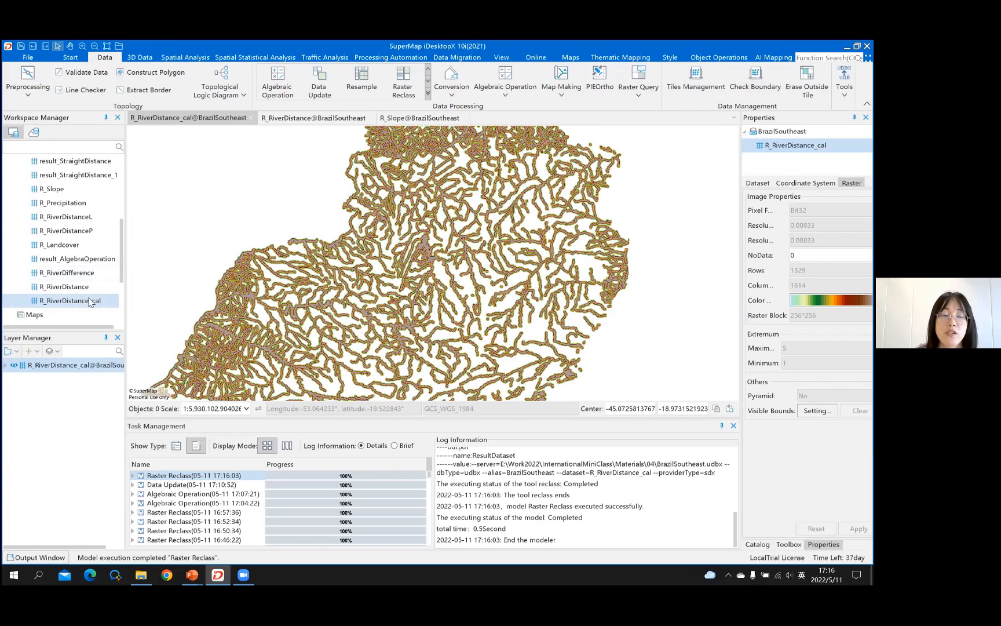
- Set the NoData value of R_RiverDistance_cal to -9999, and close both river distance maps without saving
click(795, 255)
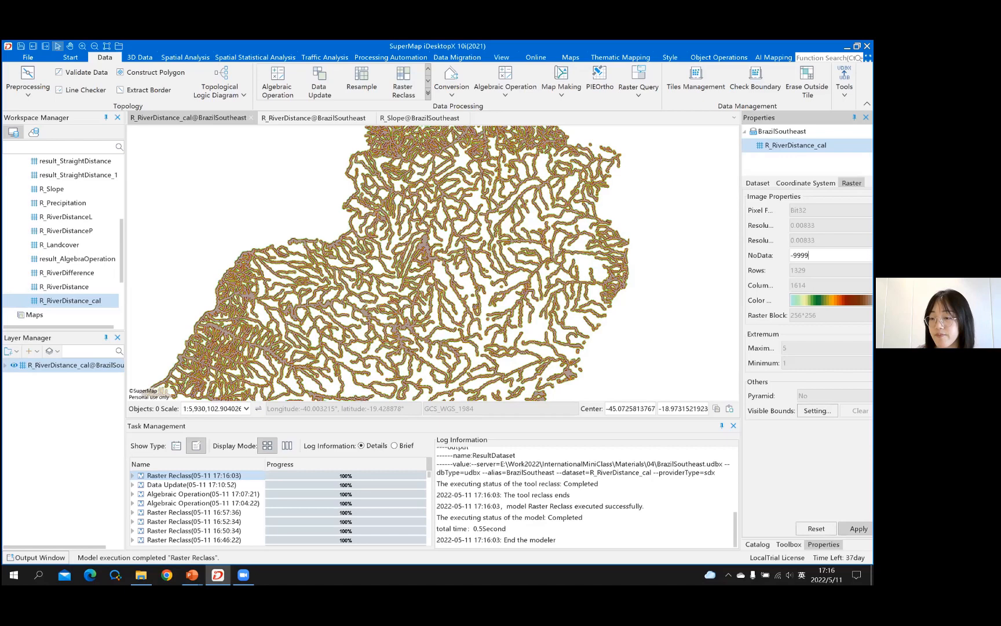
click(858, 529)
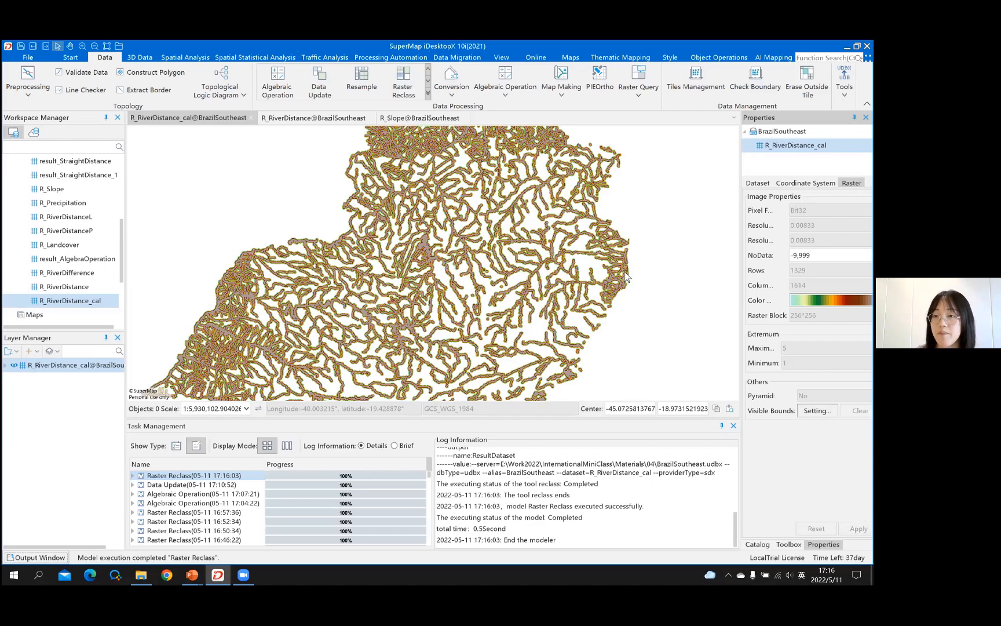
click(251, 118)
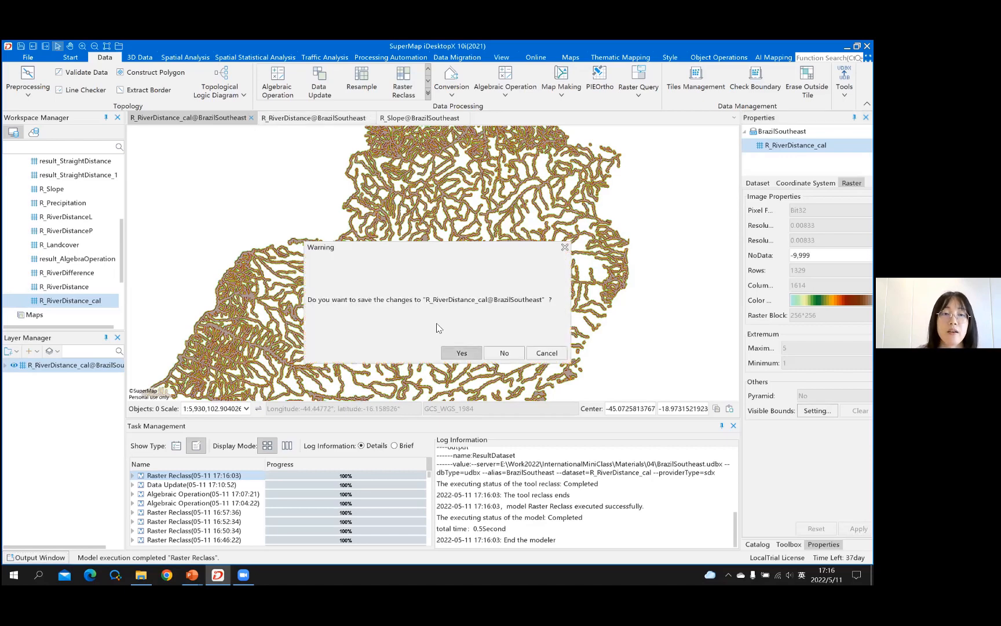
click(241, 118)
click(516, 353)
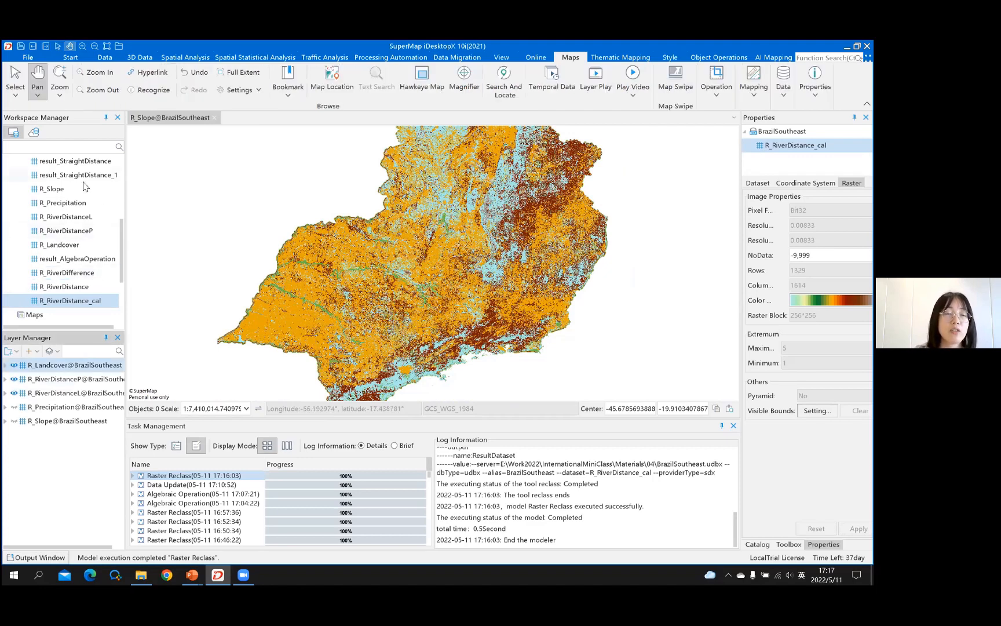
- Start a new Algebraic Operation and open its expression editor
click(108, 60)
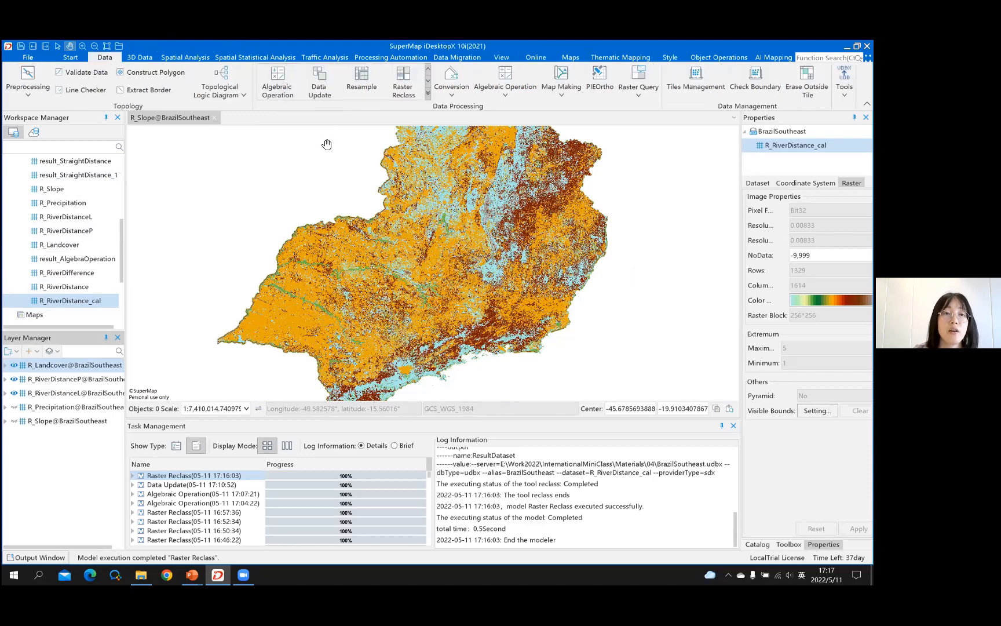
click(290, 98)
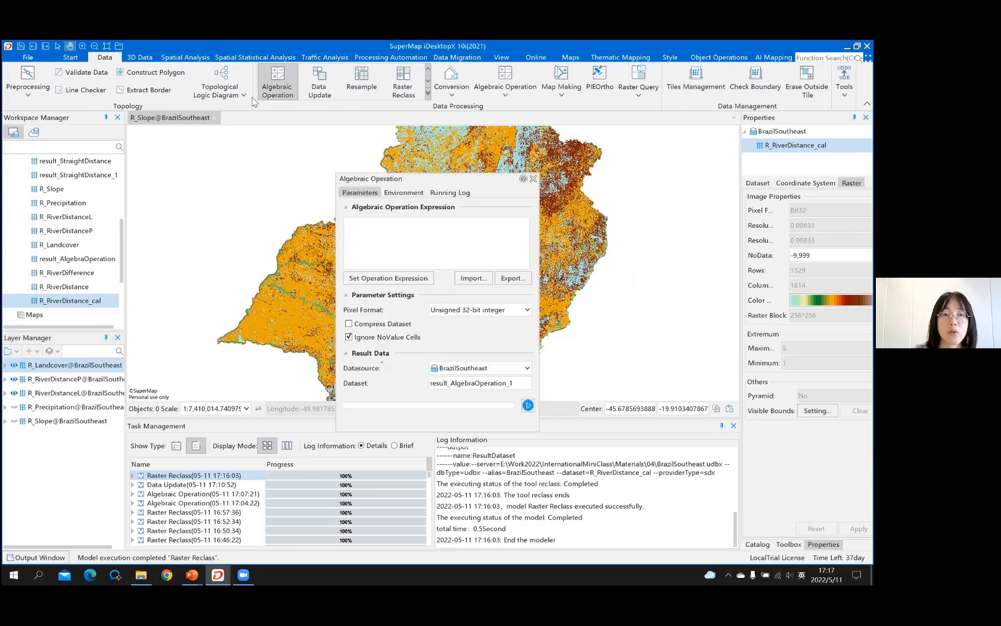
click(398, 282)
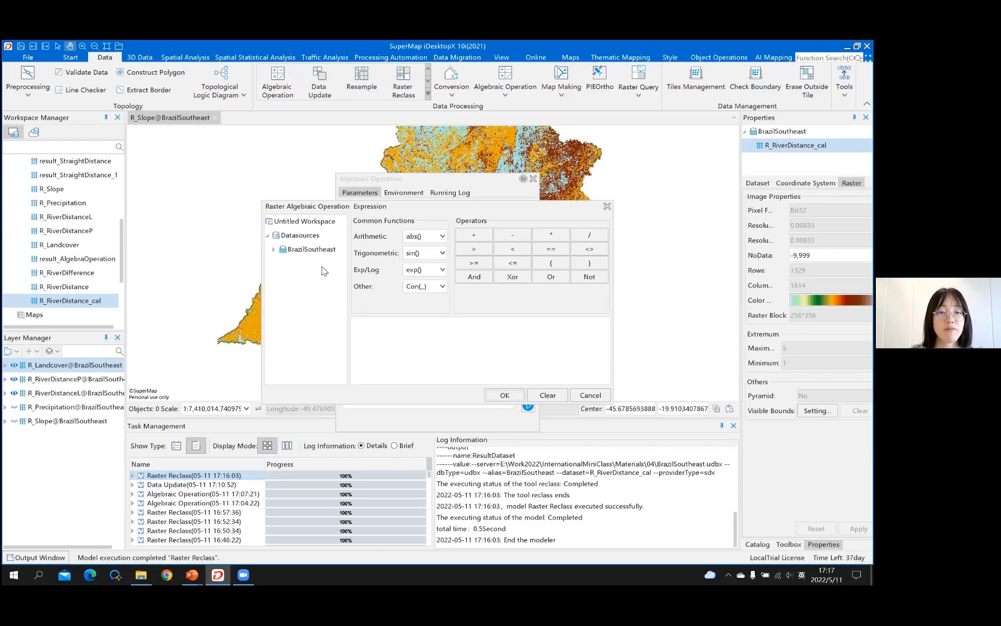
- Switch to the PowerPoint slide show, check the factor weights on the Assessment Weight slide, and return to SuperMap iDesktopX
key(alt+Tab)
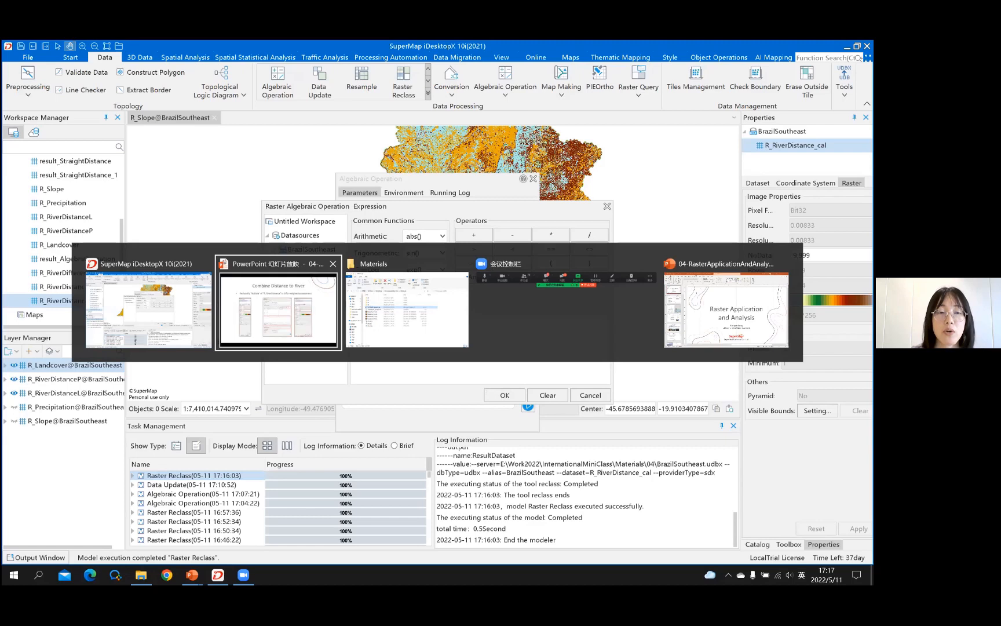
click(279, 307)
key(Left)
key(Left)
key(Left)
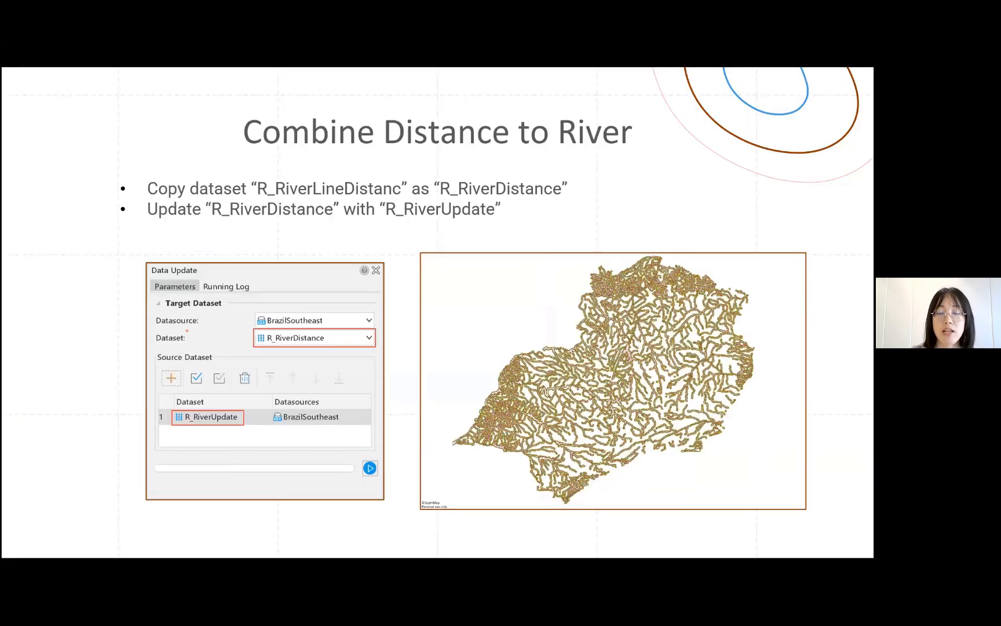
key(Left)
key(Left)
key(Left)
key(Left)
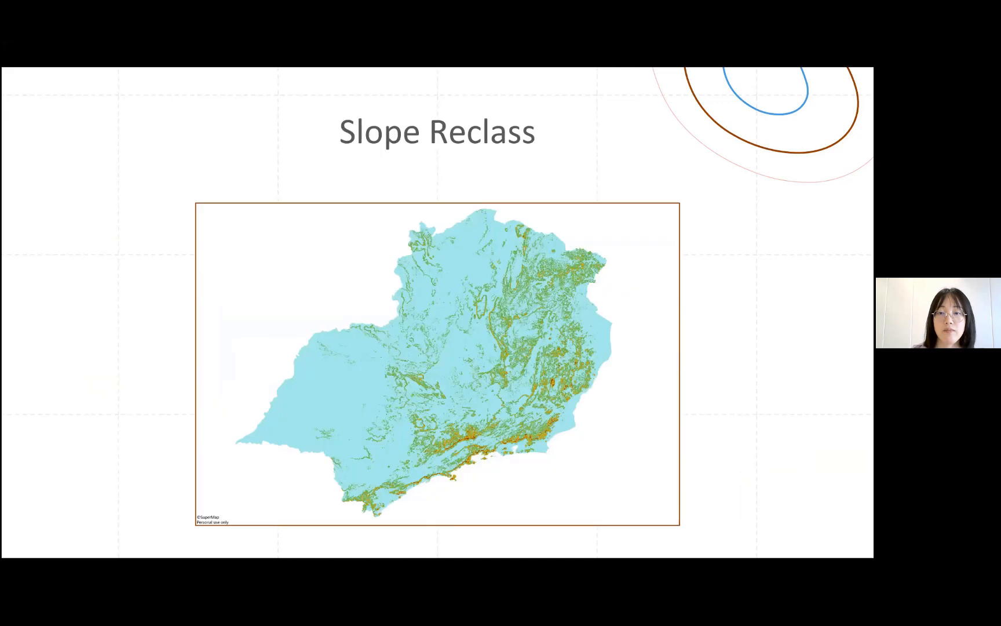
key(Left)
key(Left)
key(Right)
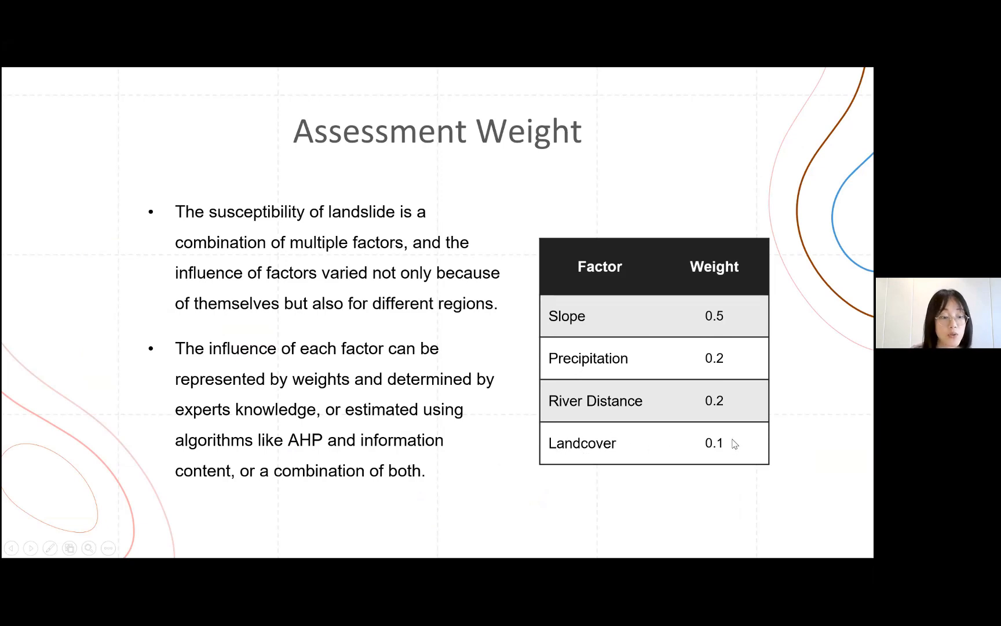
key(alt+Tab)
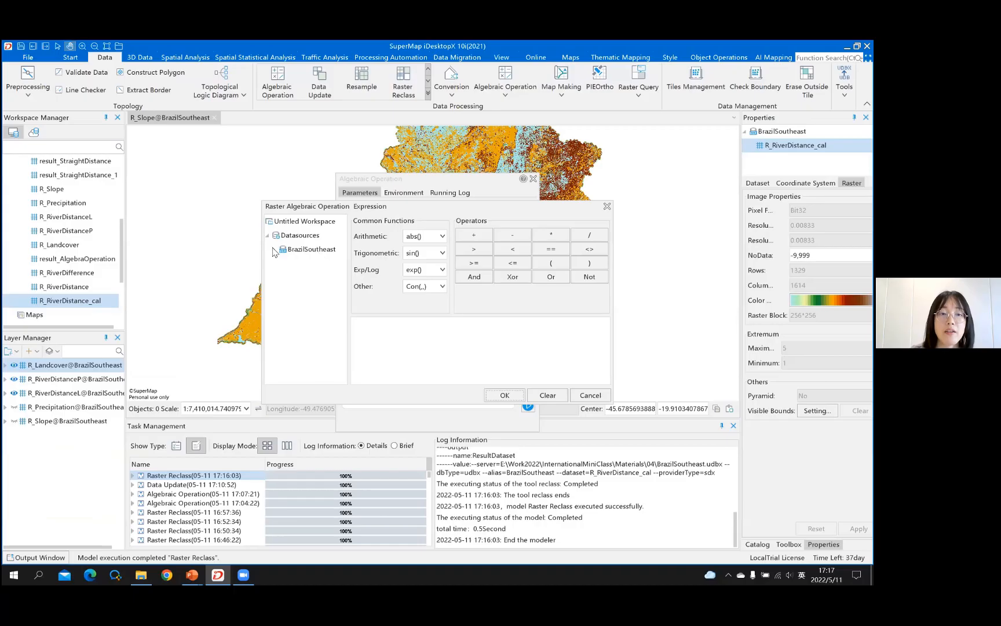
- Begin the algebraic expression with the R_Slope dataset from BrazilSoutheast multiplied by 0.5
click(275, 252)
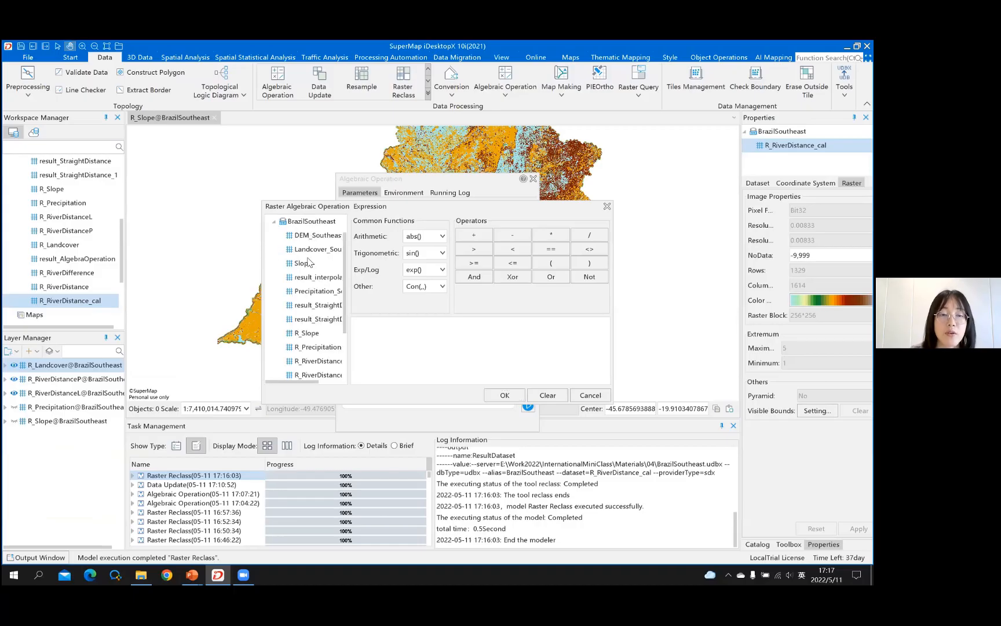
scroll(324, 284, down, 3)
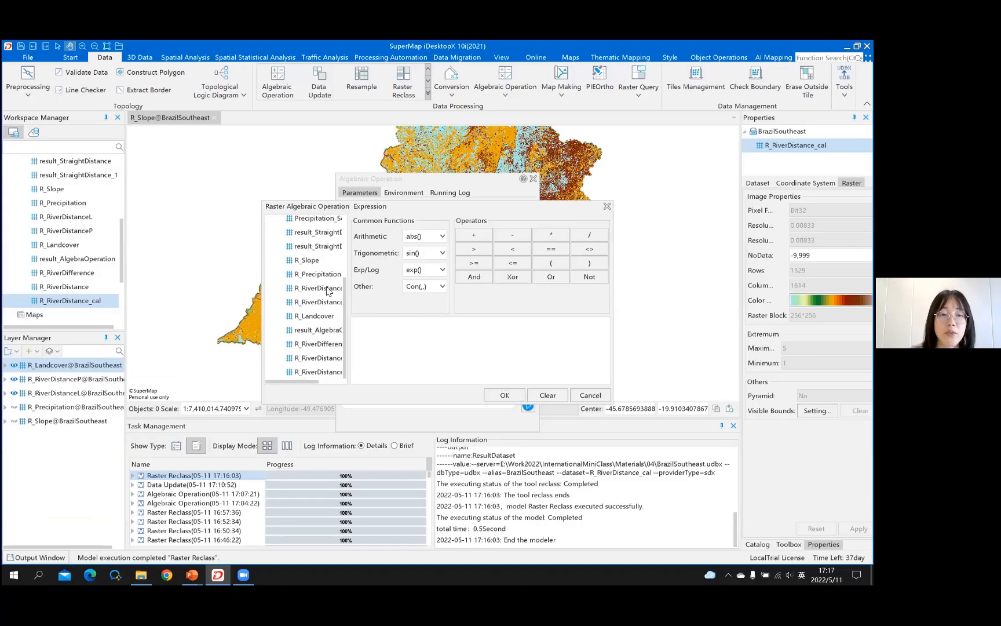
click(303, 264)
double_click(302, 264)
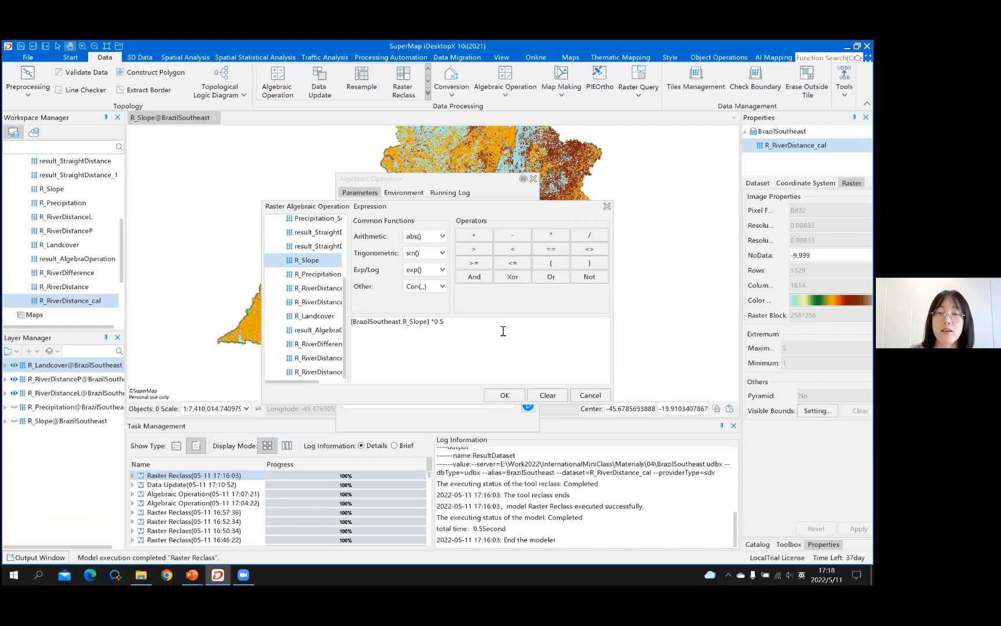
- Add the R_Precipitation dataset multiplied by 0.2 to the algebraic expression
click(475, 235)
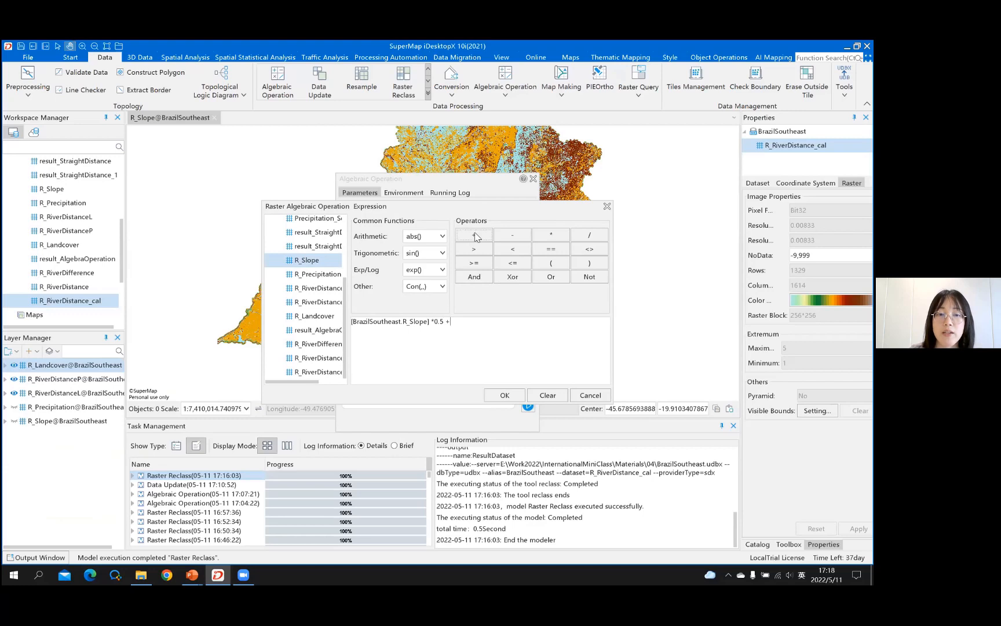
click(310, 275)
double_click(310, 276)
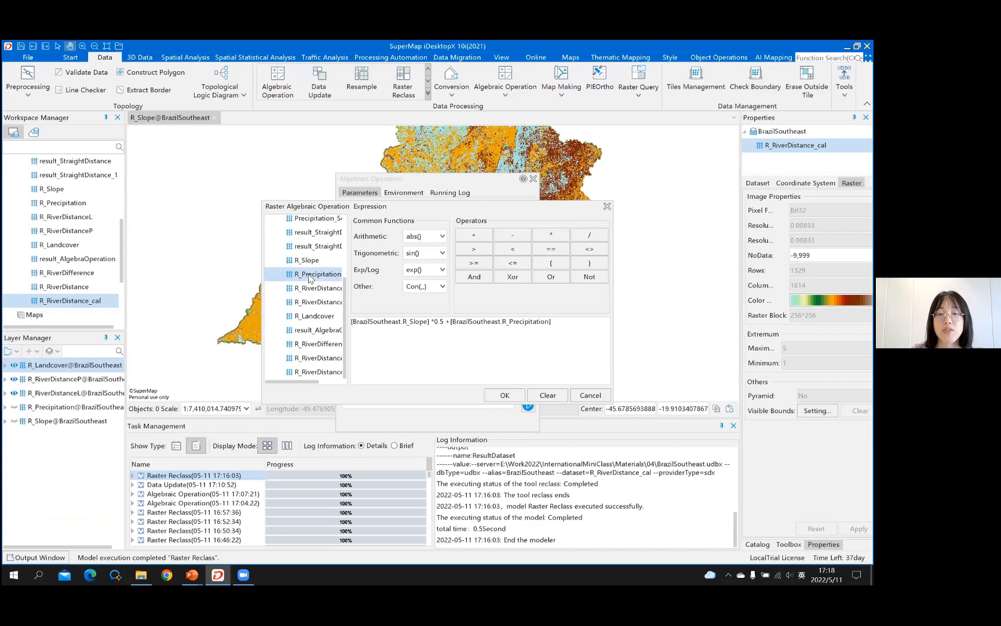
click(551, 235)
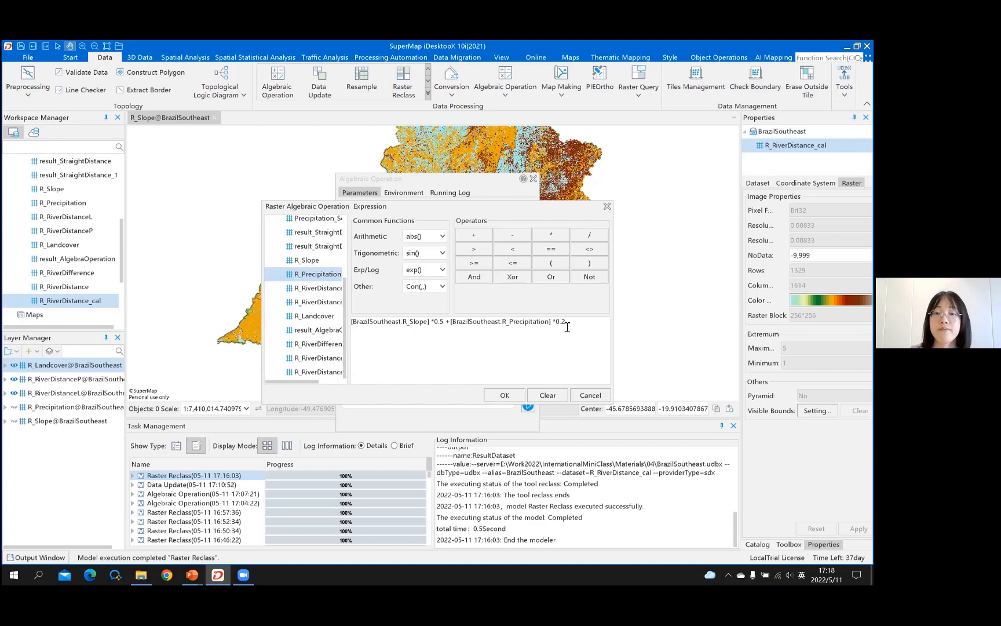
- Add the R_RiverDistance_cal dataset multiplied by 0.2 to the algebraic expression
click(475, 237)
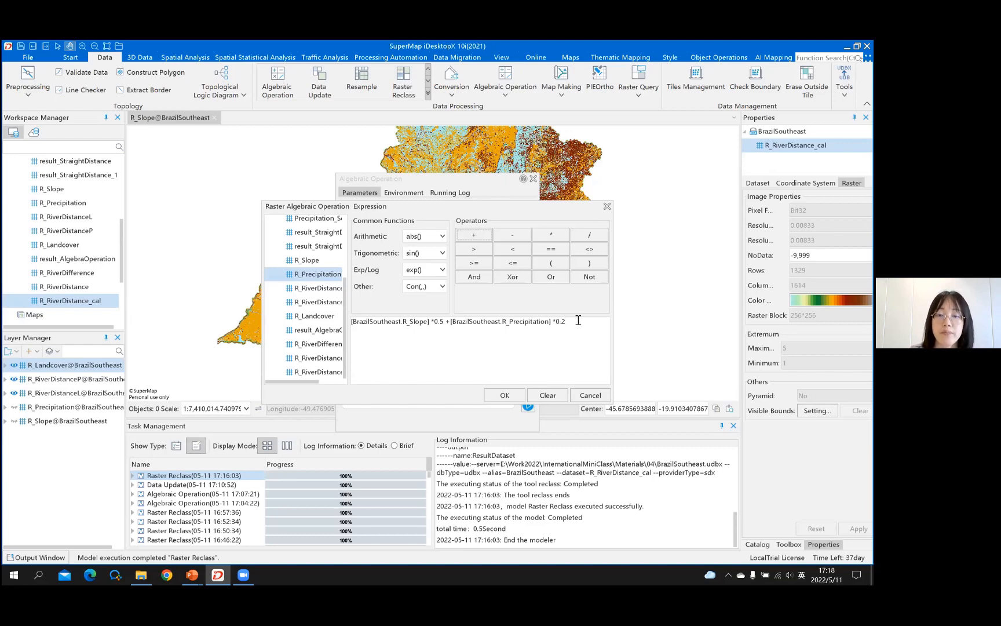
click(486, 238)
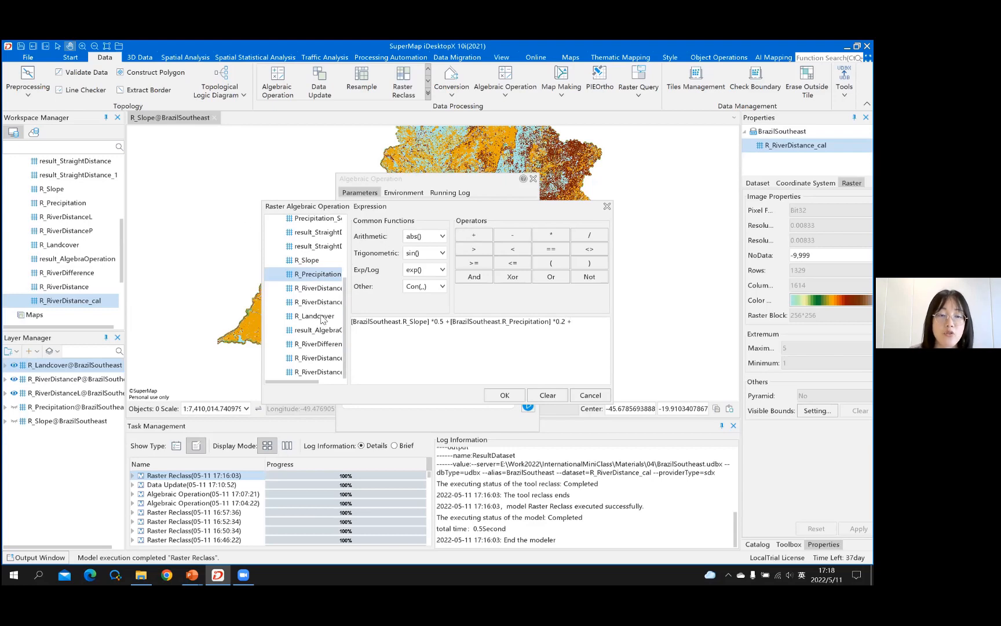
click(318, 373)
drag(313, 381, 333, 380)
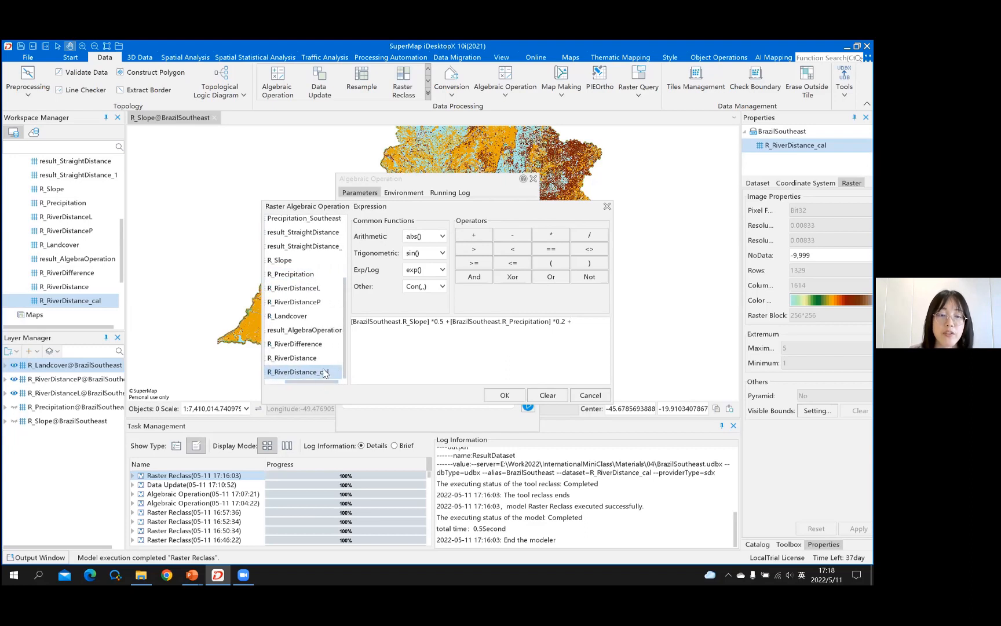
double_click(325, 373)
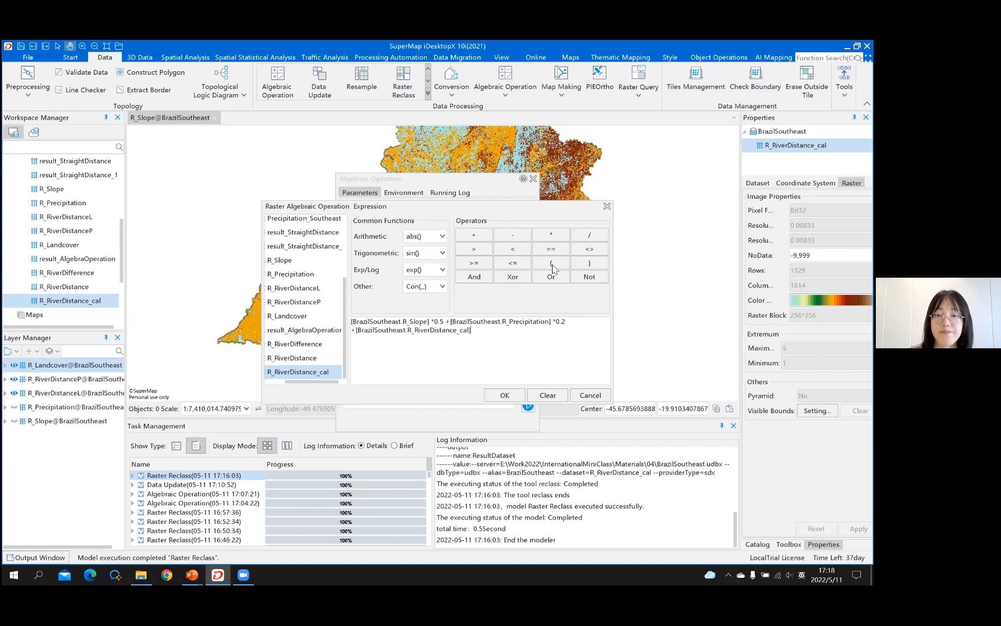
click(557, 234)
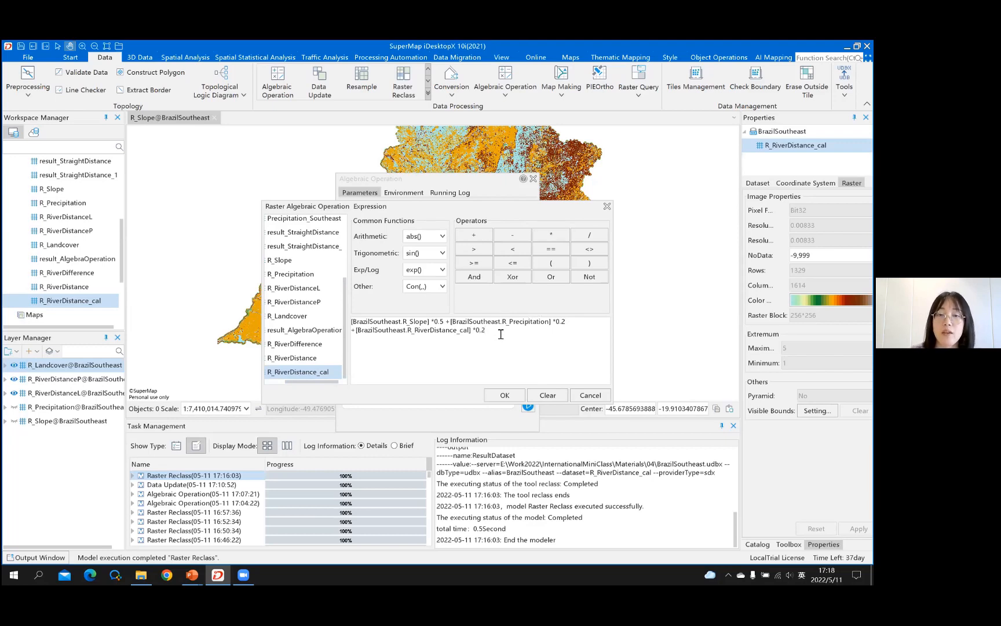
- Add the R_Landcover dataset multiplied by 0.1 to the algebraic expression and accept the finished expression
click(482, 235)
drag(306, 382, 287, 382)
click(308, 317)
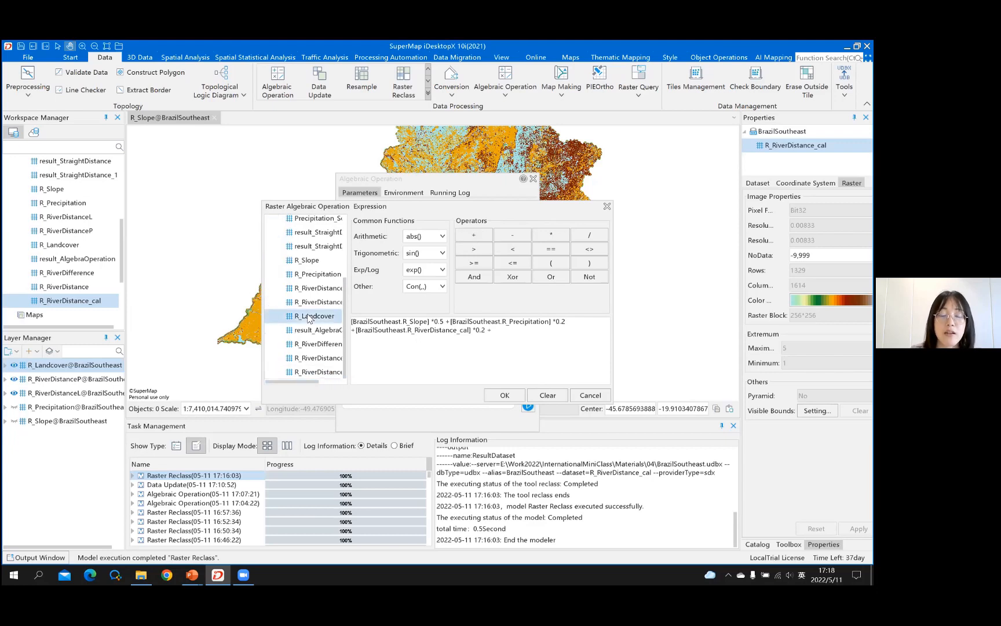
double_click(308, 317)
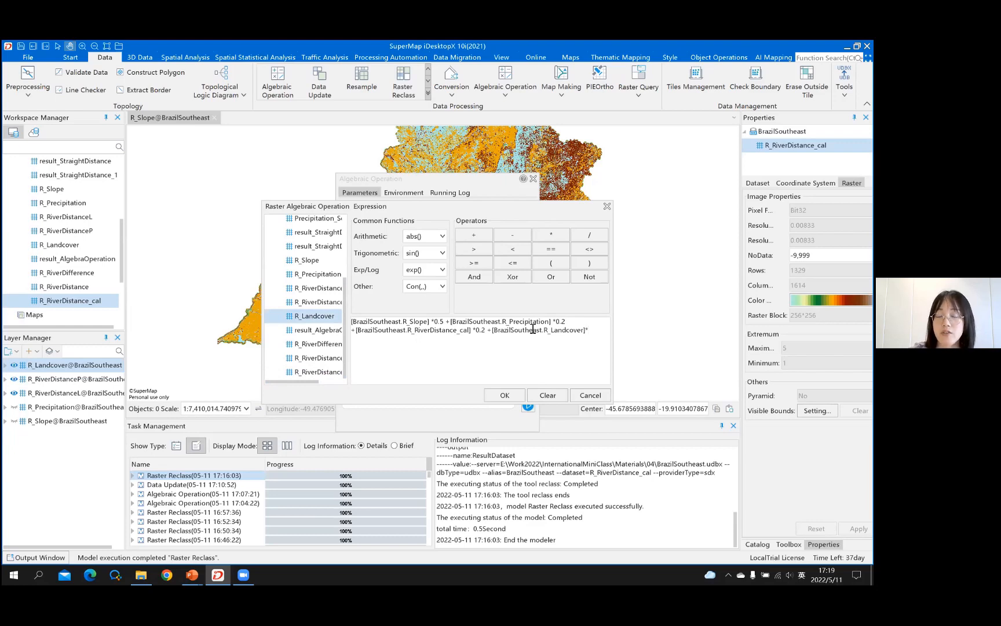
text(*0.1)
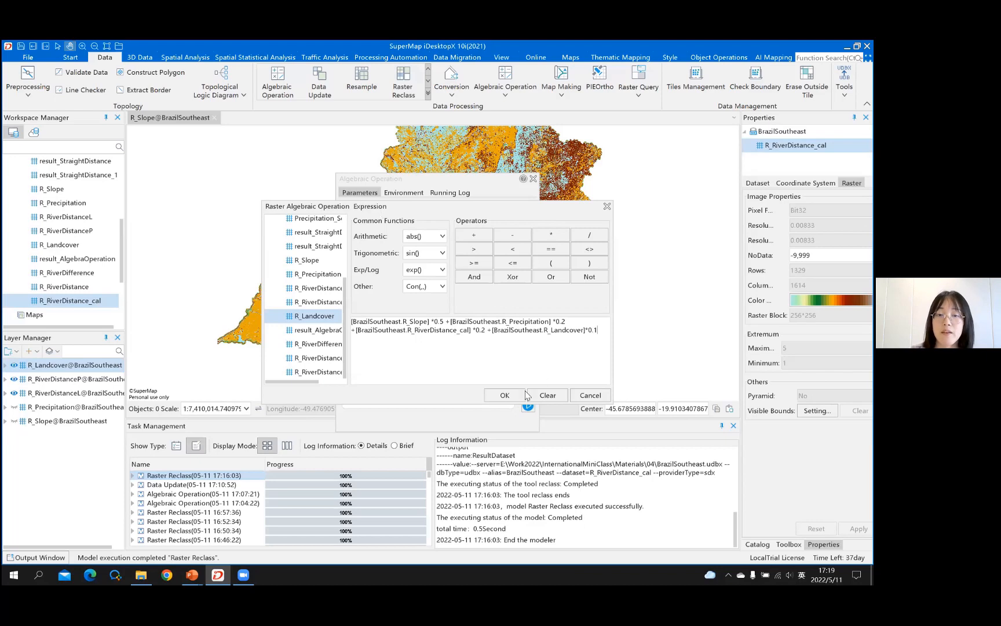
click(505, 395)
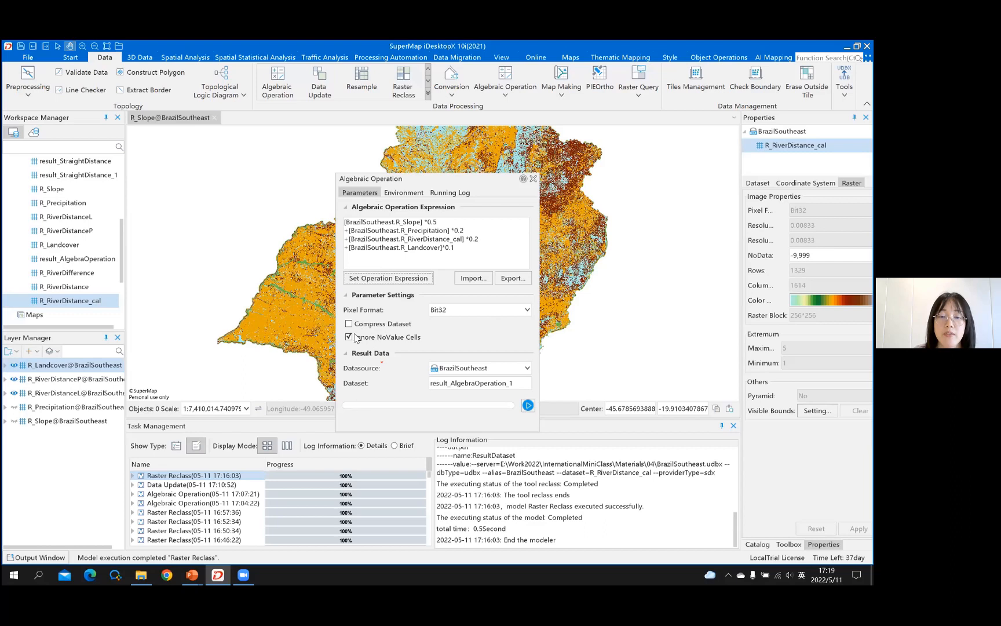
- Name the result dataset assessment and run the algebraic operation
double_click(450, 387)
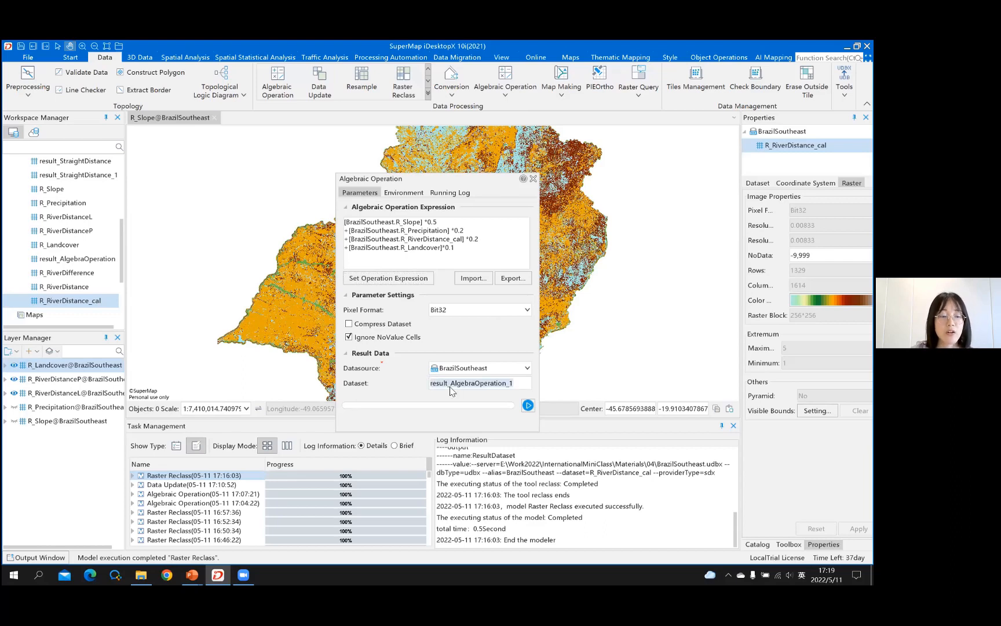
text(a)
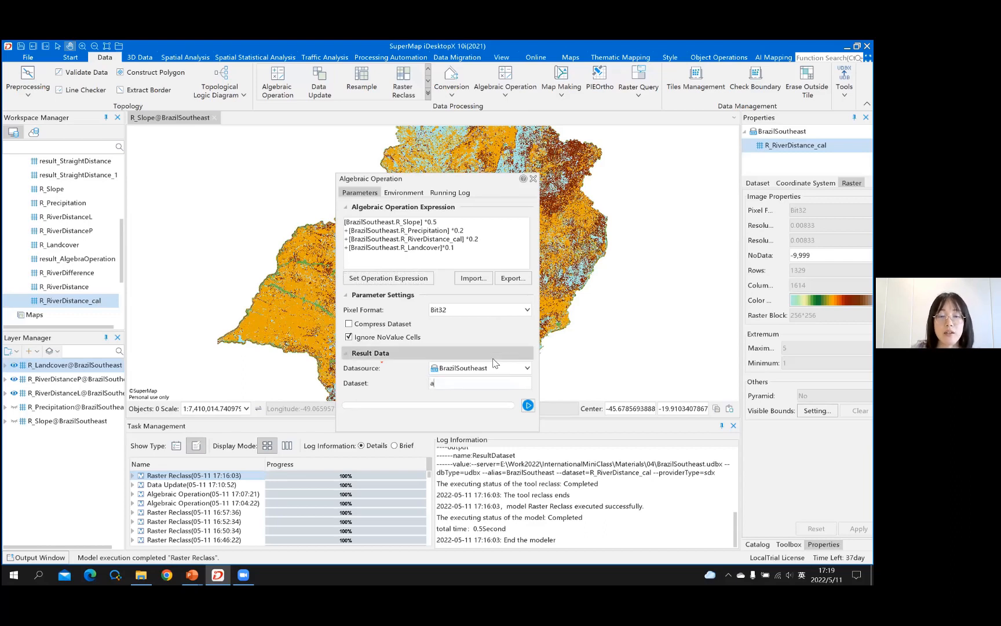
text(ssessme)
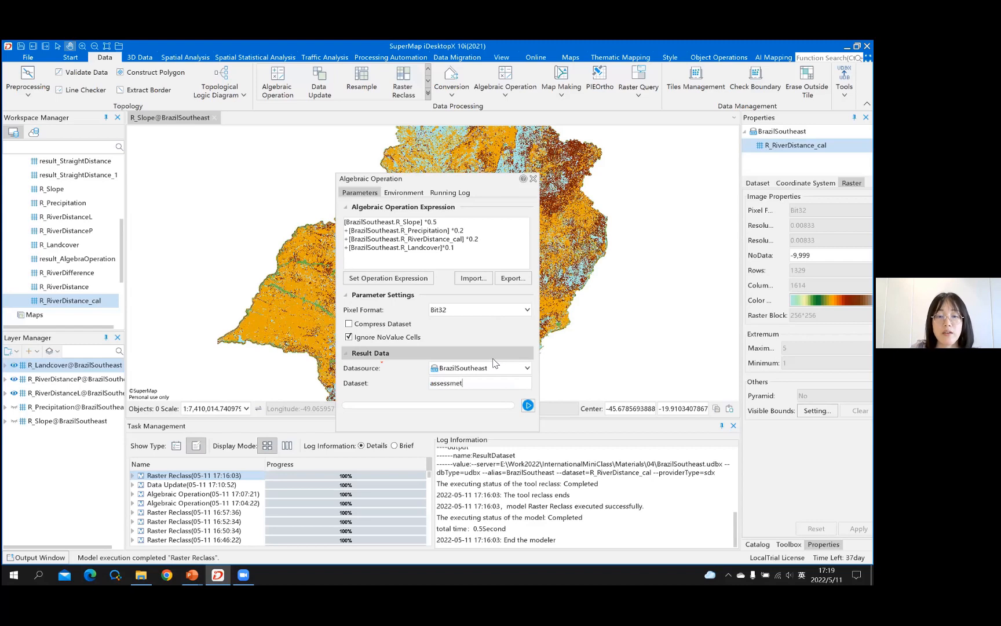
text(nt)
click(528, 405)
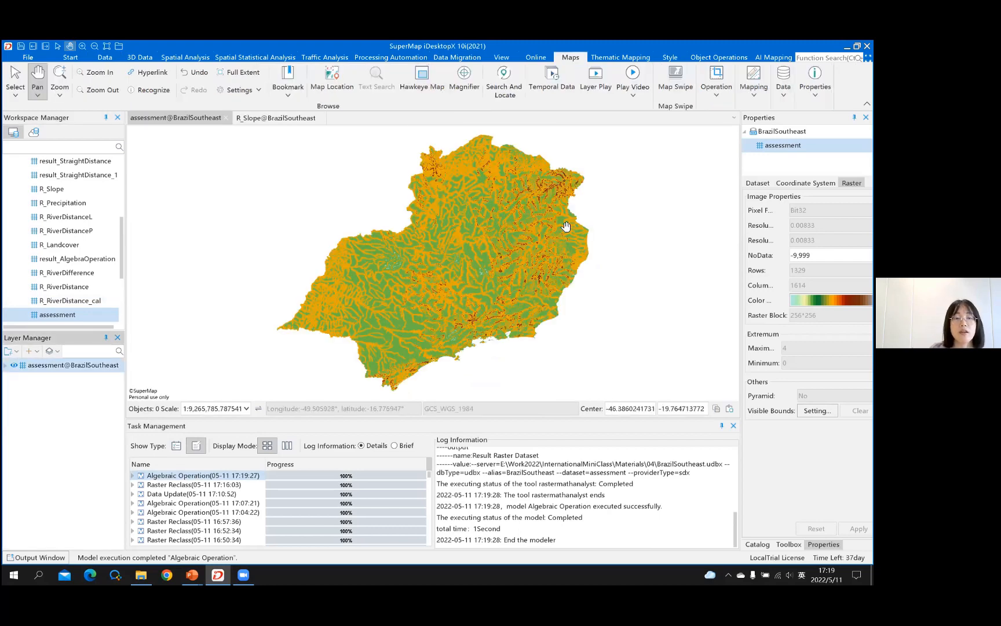
- Examine the full range of legend colours and values of the assessment layer, and collapse the legend
click(5, 365)
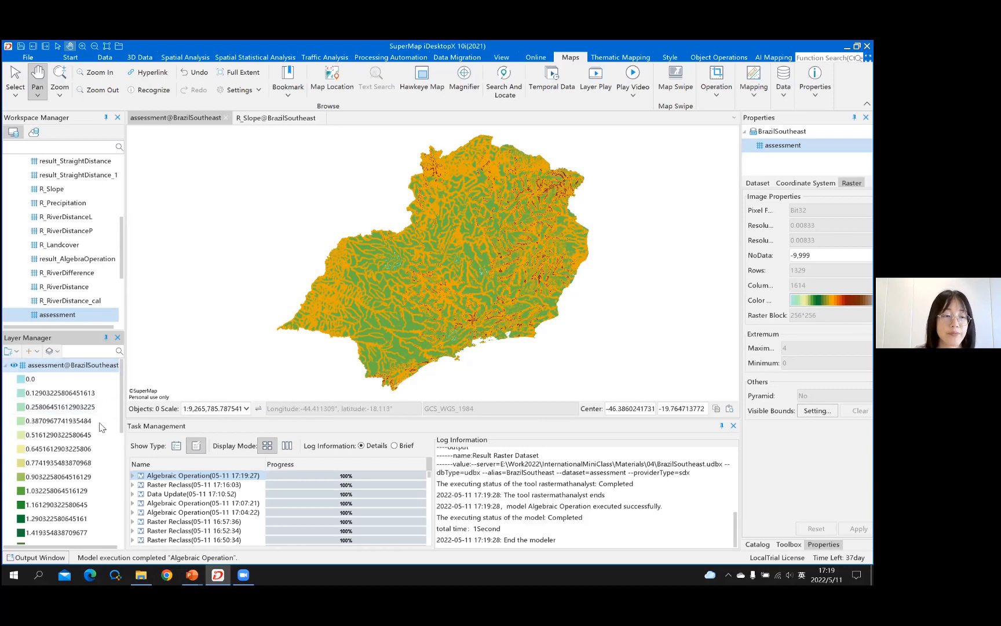
scroll(98, 427, down, 6)
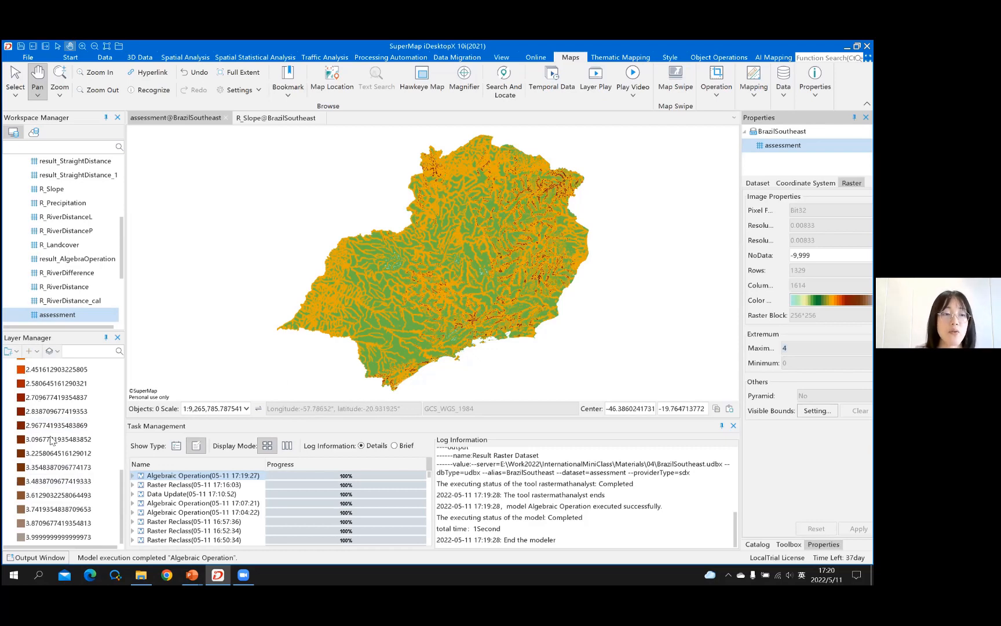
scroll(53, 438, up, 6)
click(5, 366)
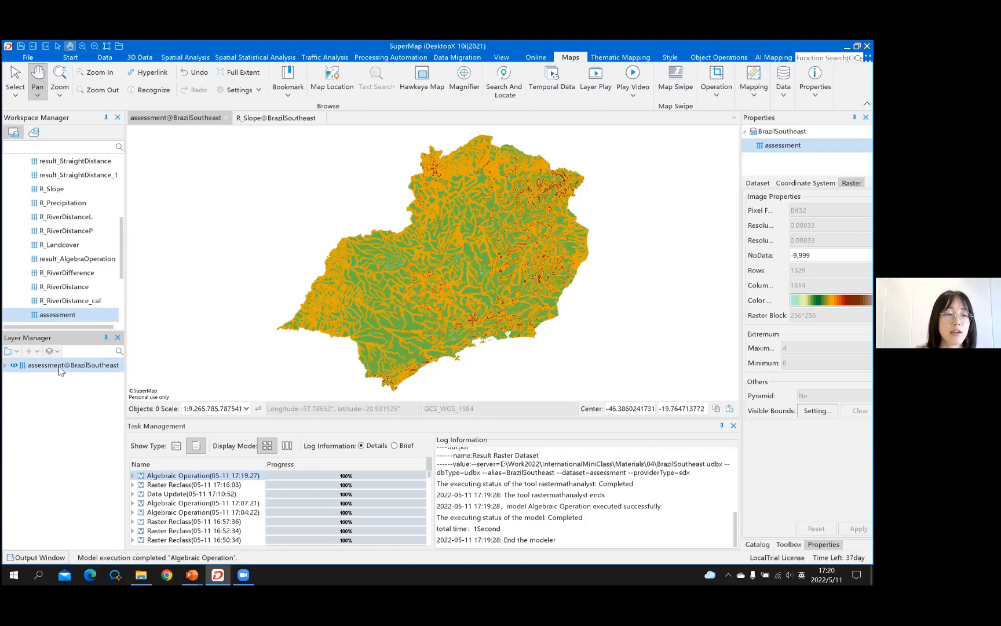
- Create a grid unique values thematic map from the assessment layer
right_click(60, 366)
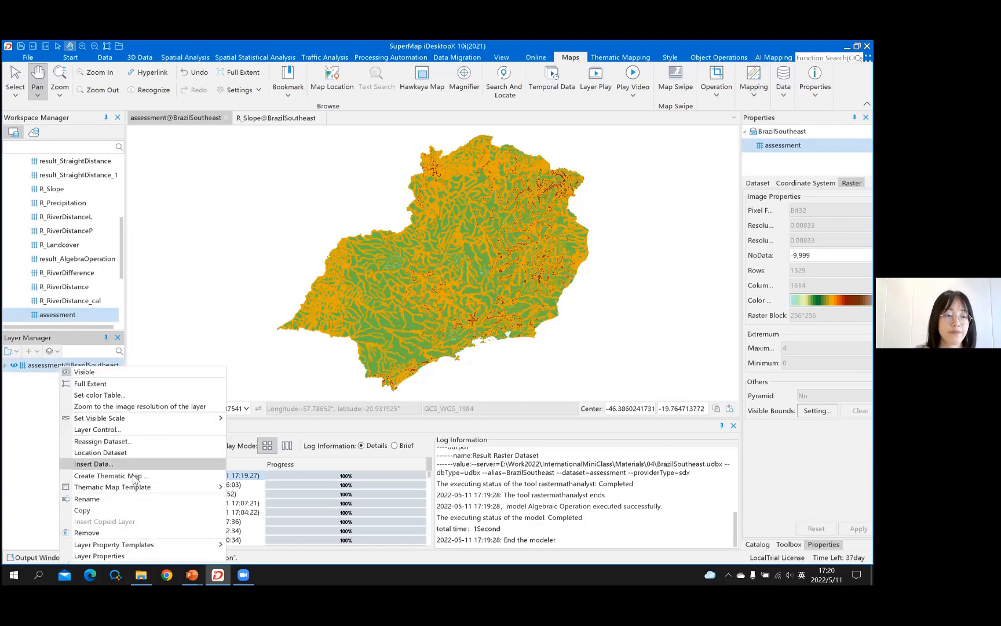
click(110, 476)
click(592, 417)
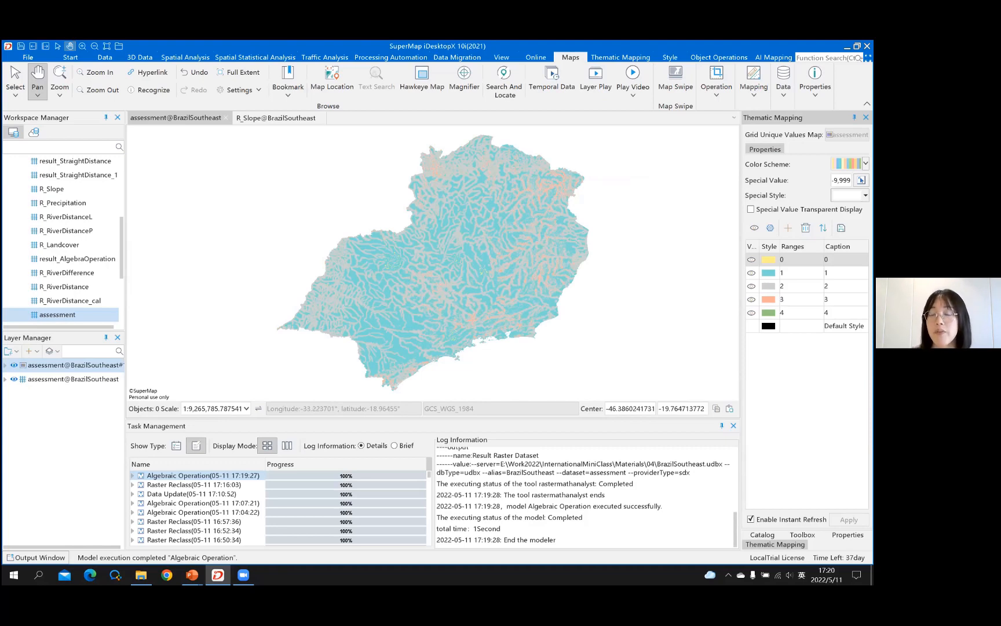
- Hide the classes 0, 1 and 2 in the grid unique values map, leaving classes 3 and 4 displayed
click(752, 259)
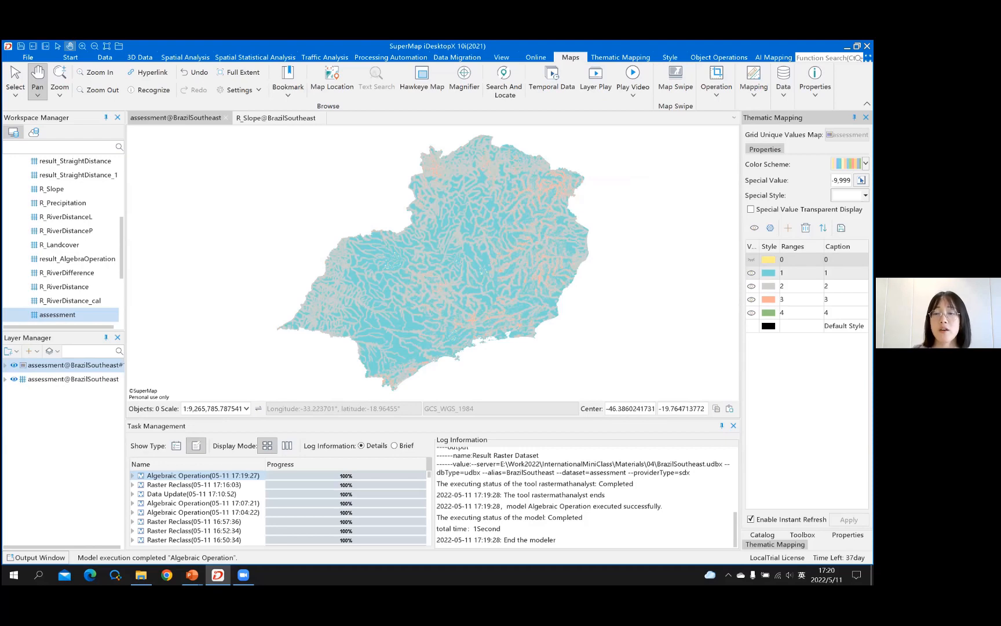
click(751, 273)
click(751, 286)
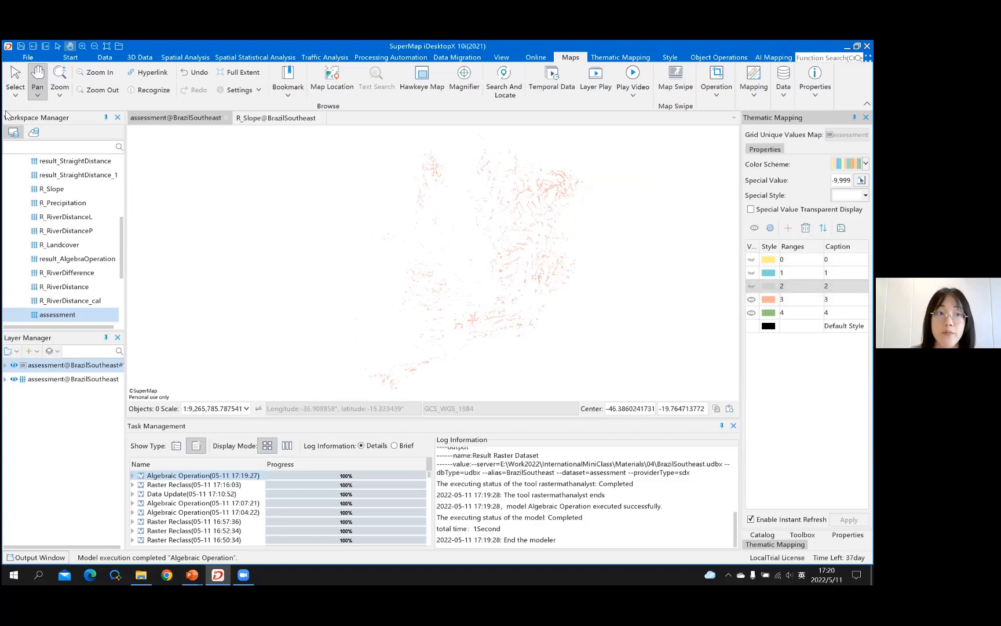
- Add the Brazil_Southeast region dataset to the assessment map and place the unique values layer above it
scroll(76, 247, up, 5)
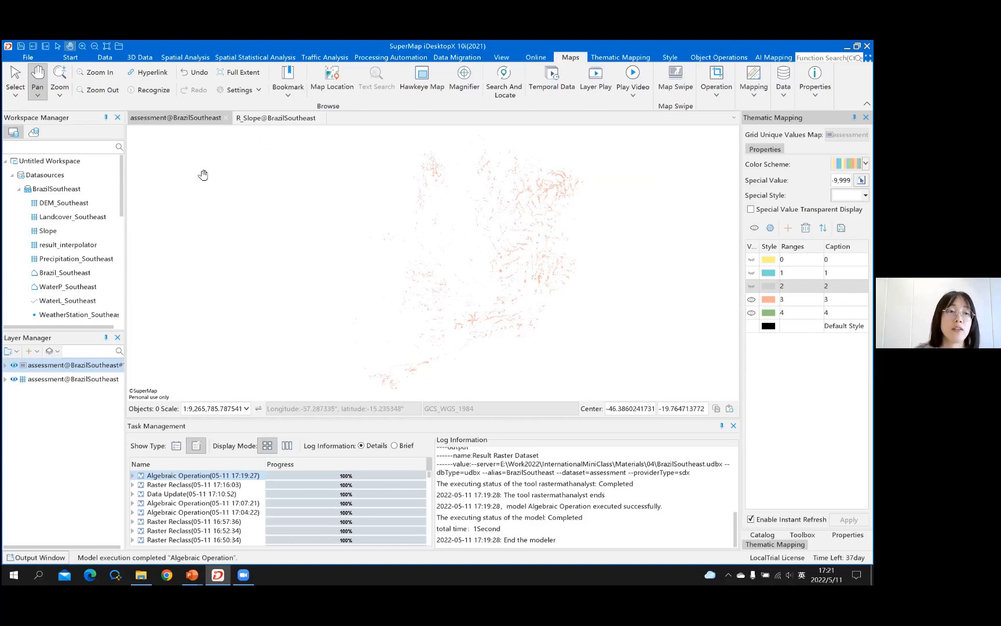
click(82, 273)
drag(83, 273, 390, 267)
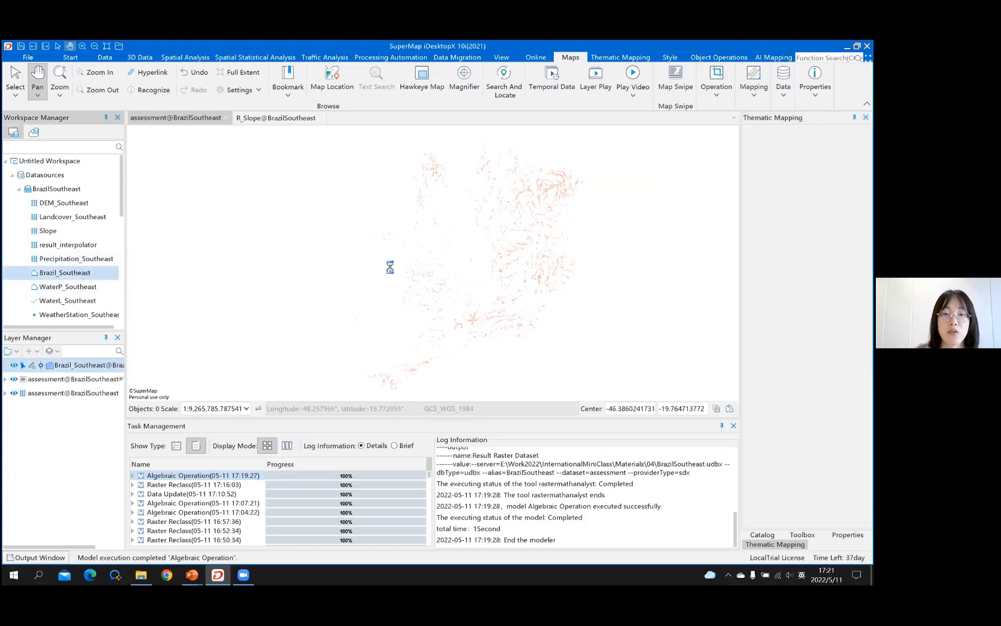
click(68, 377)
drag(67, 378, 68, 371)
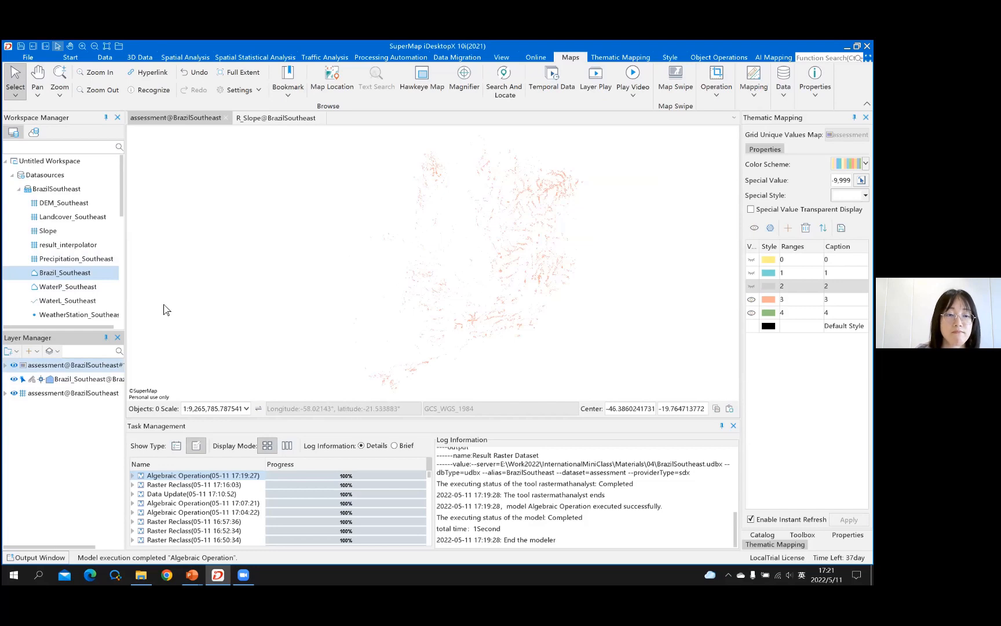
- Close the task management view to enlarge the map, and hide the original assessment raster layer
click(734, 425)
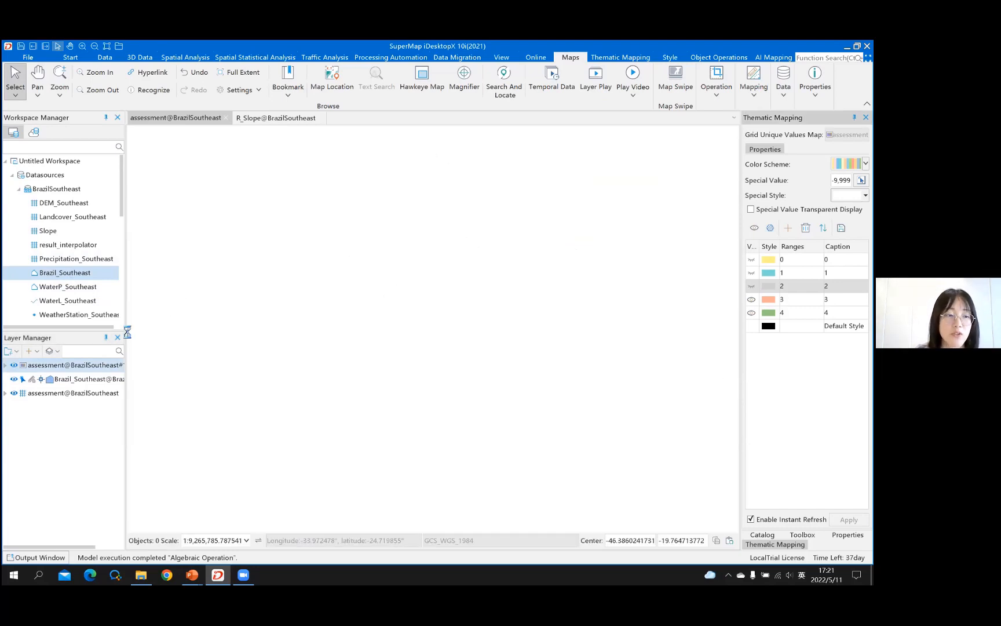
click(16, 394)
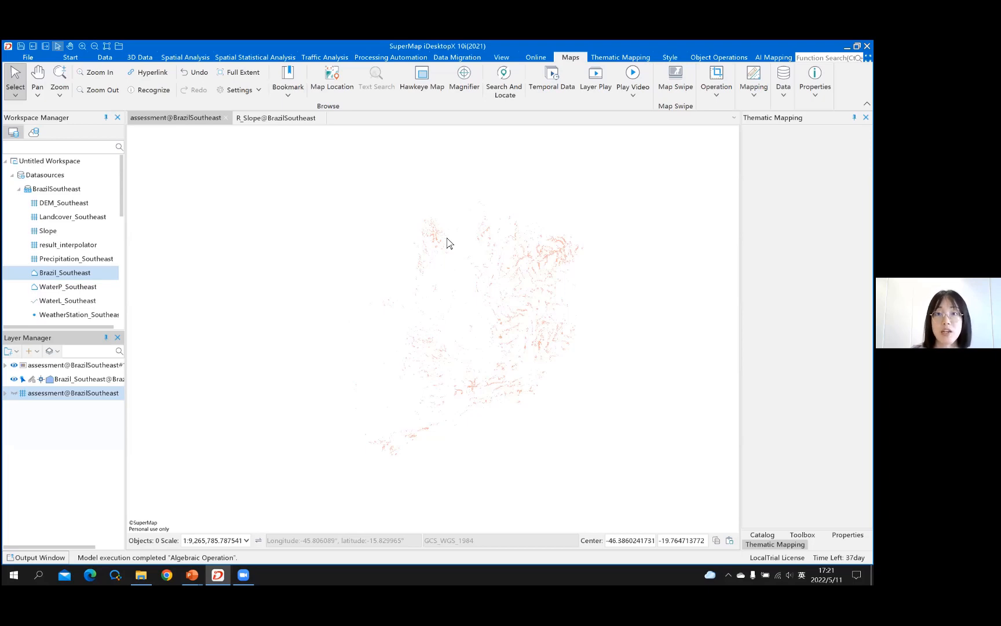
- Switch to the PowerPoint presentation, go to slide 43, Quiz for This Week, and start the slide show from it
key(alt+Tab)
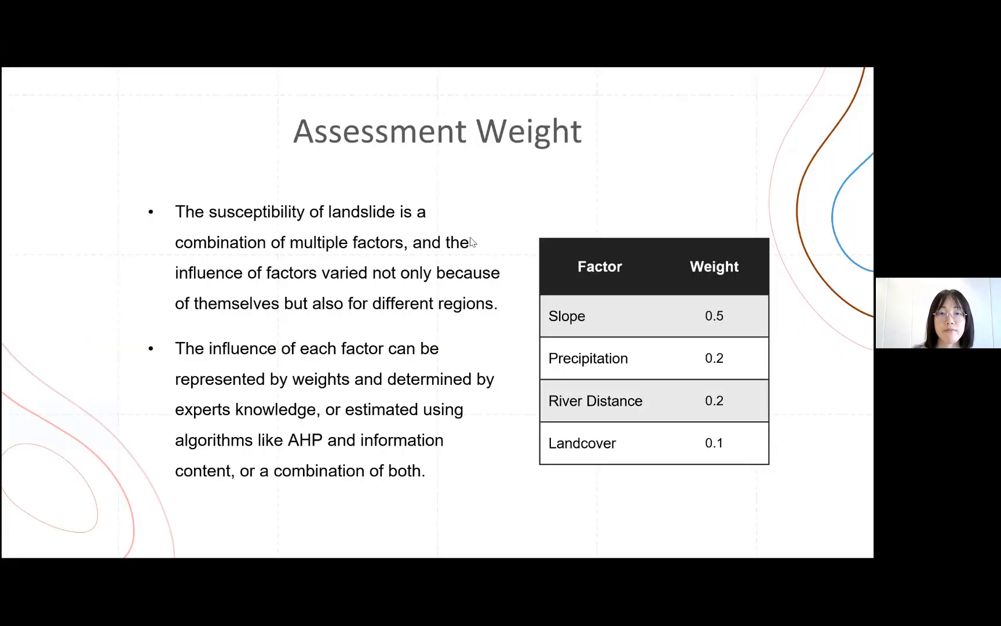
click(470, 242)
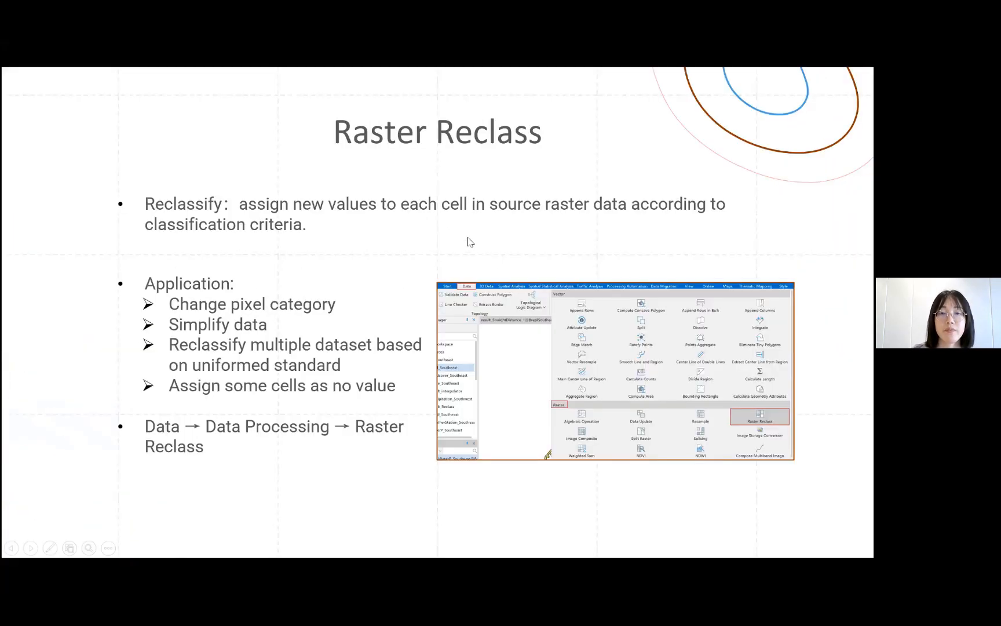
click(471, 242)
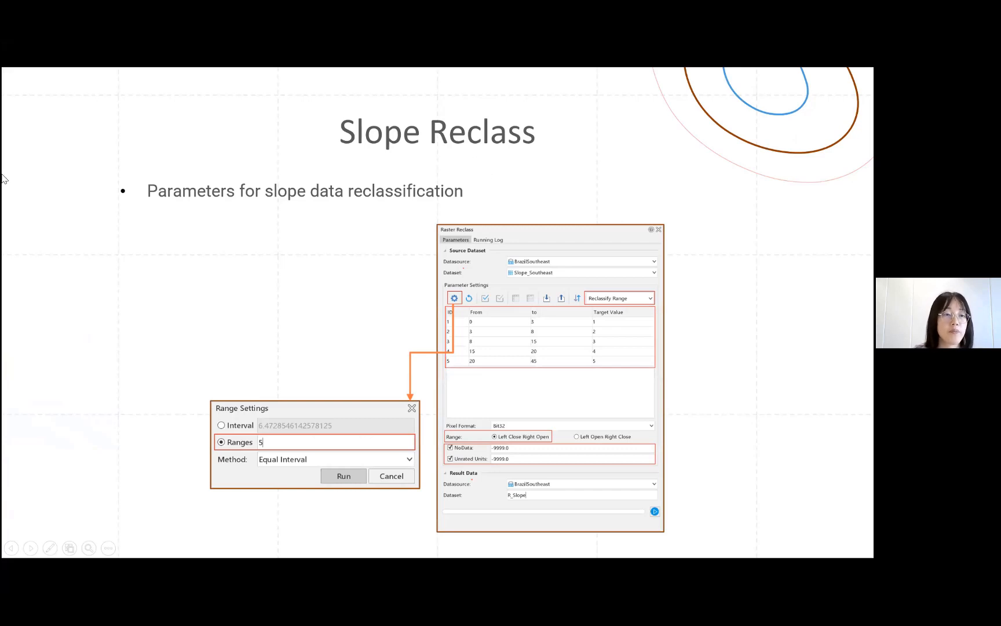
key(Escape)
scroll(81, 264, down, 7)
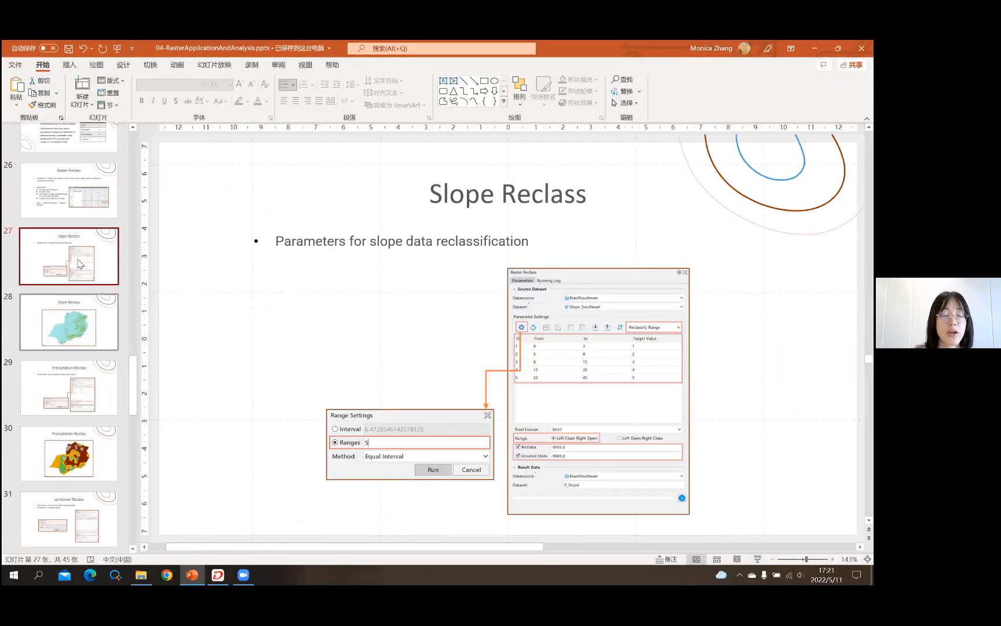
scroll(80, 264, down, 9)
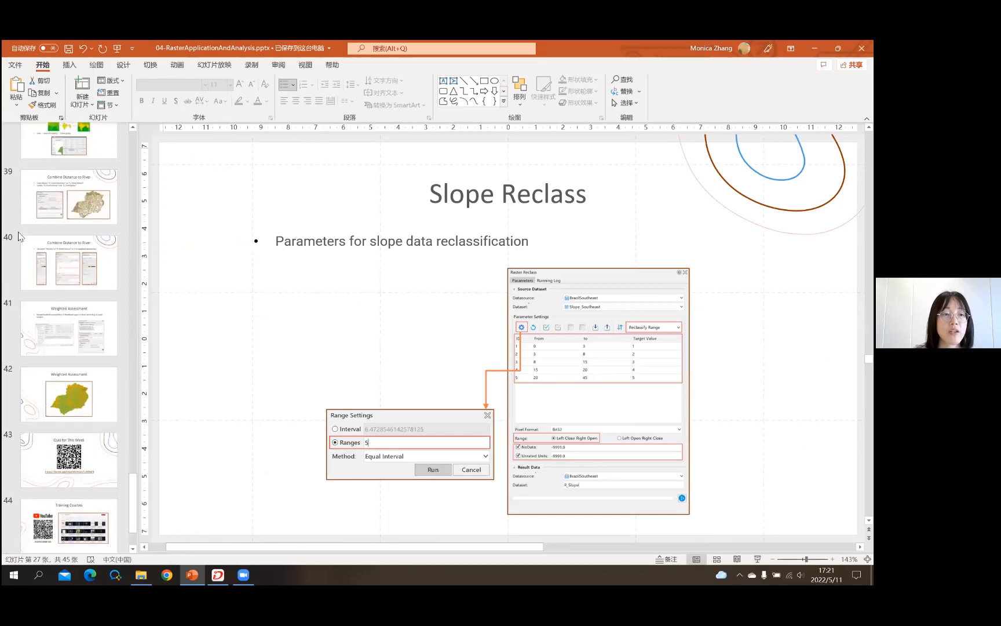
click(52, 307)
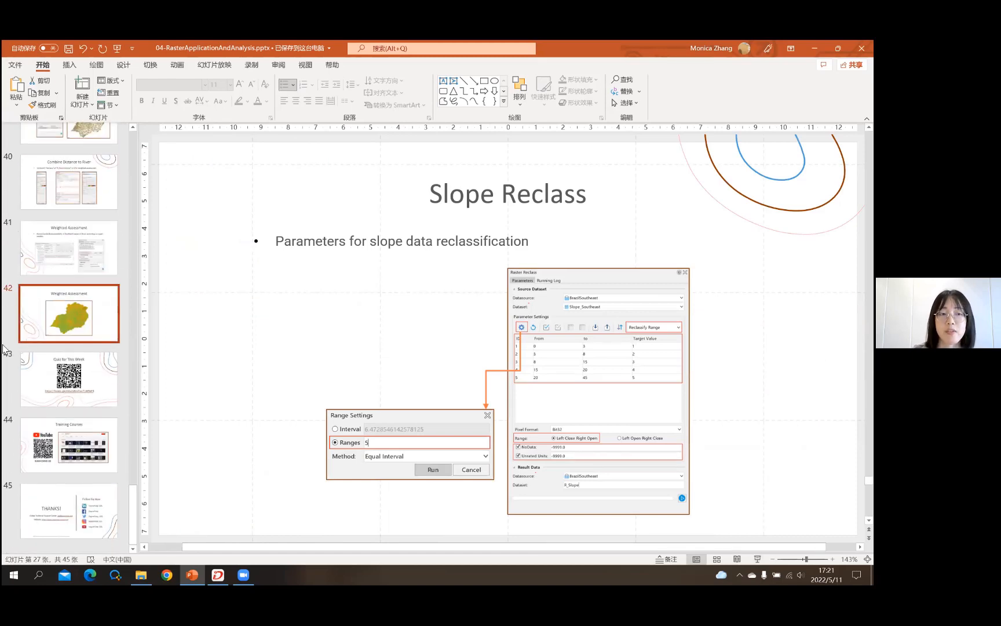
click(69, 379)
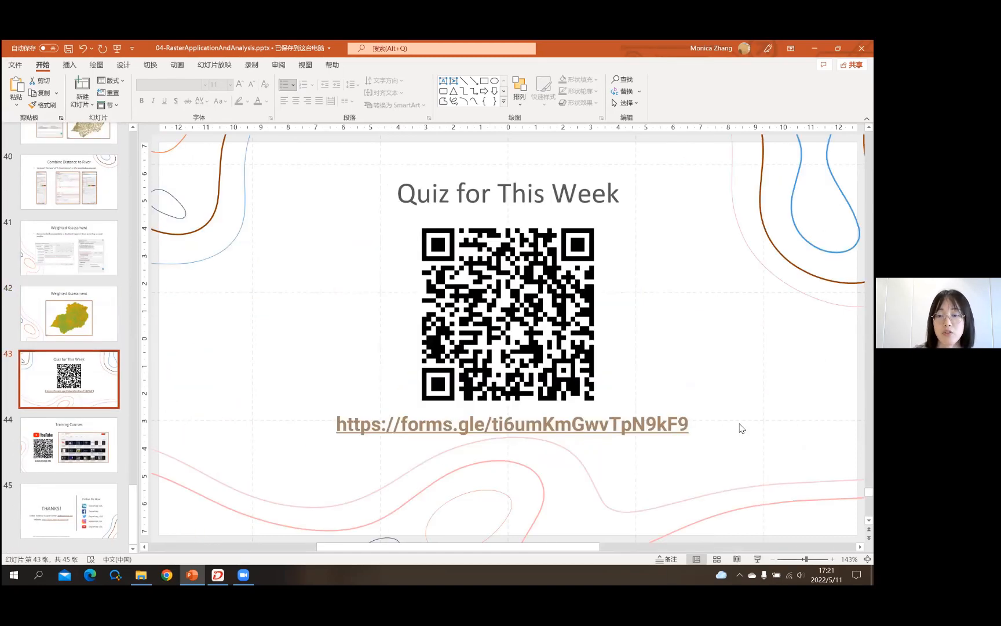
click(757, 559)
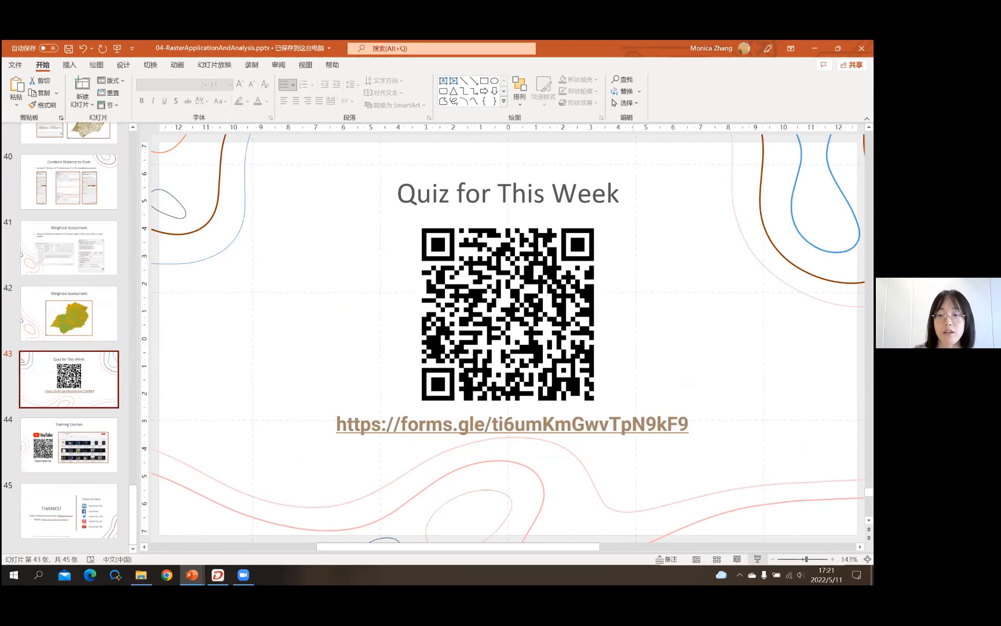